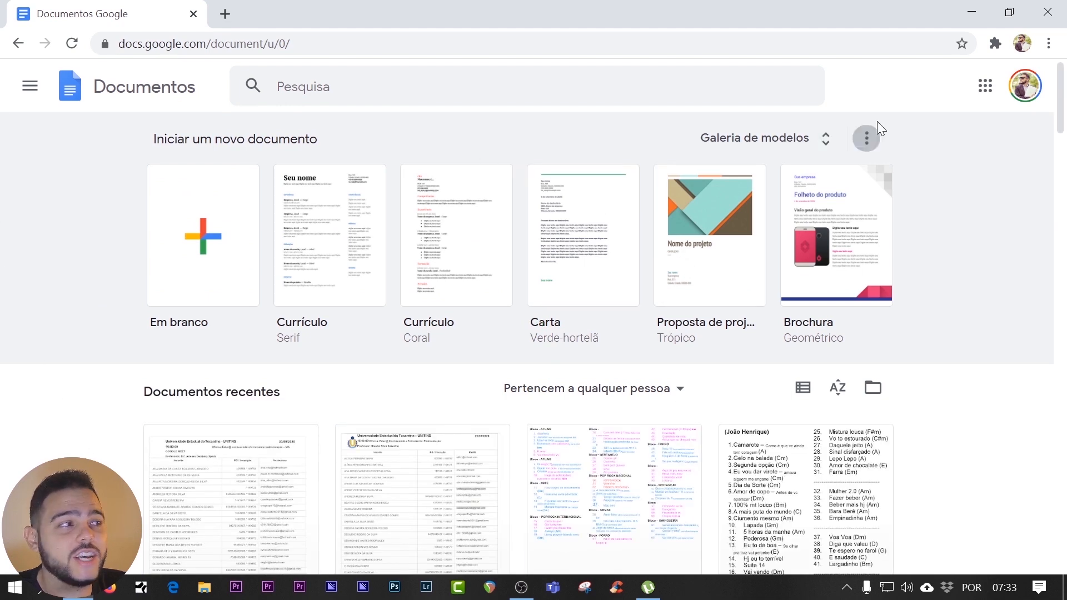
Open Docs with the teachers' test account and close the tab of the previous account.
click(1025, 86)
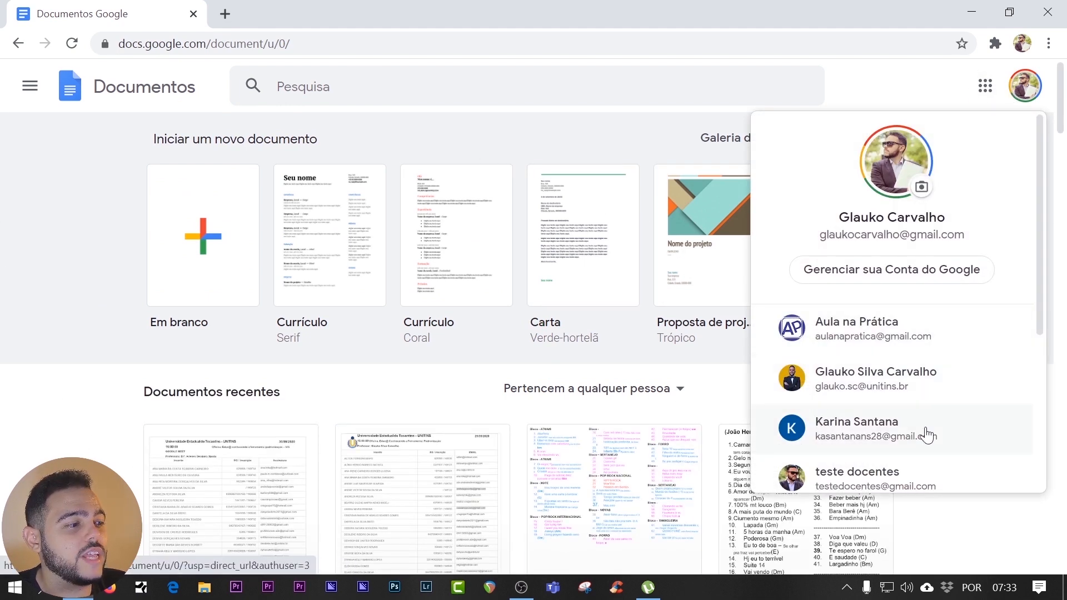
scroll(822, 233, down, 5)
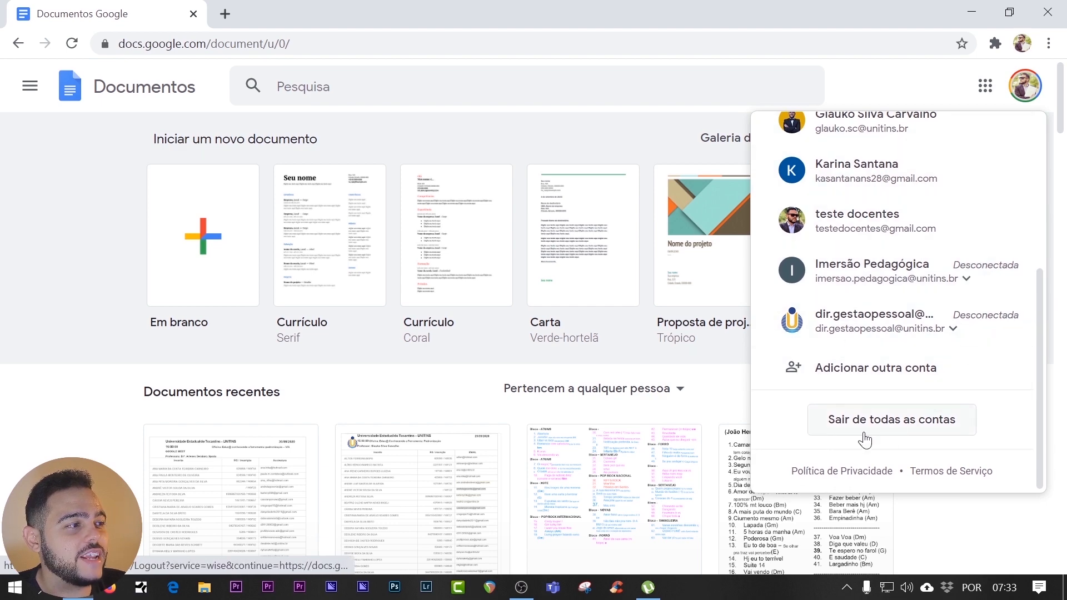
click(848, 225)
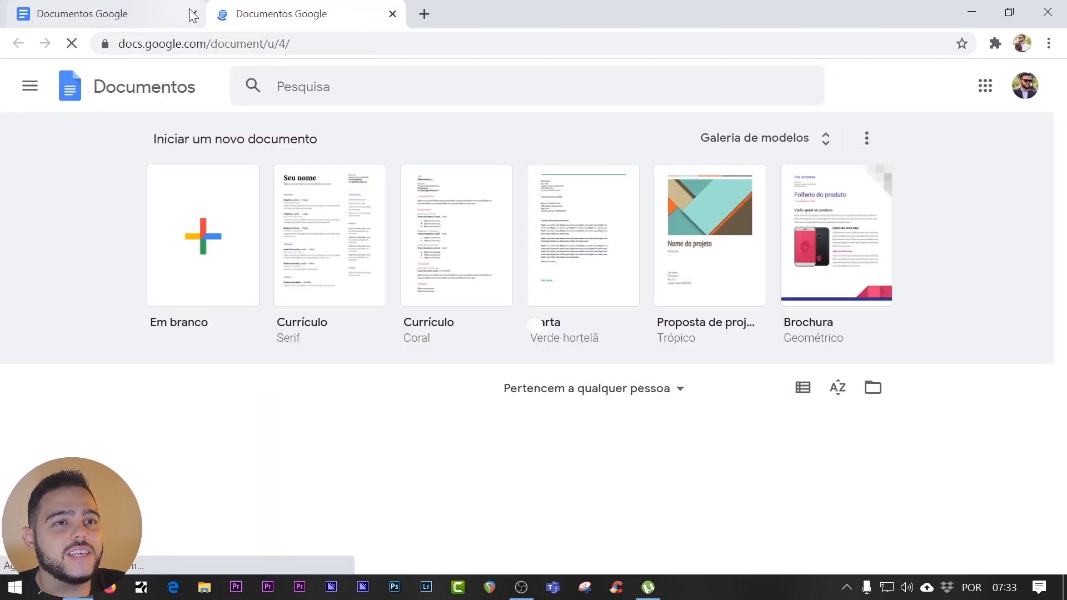
click(193, 9)
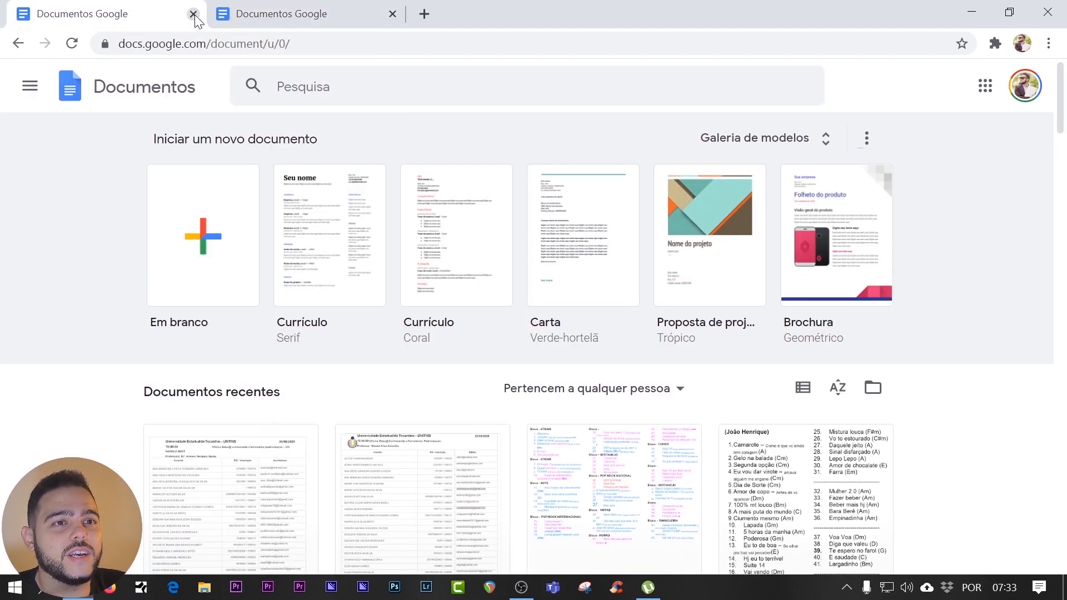
click(194, 15)
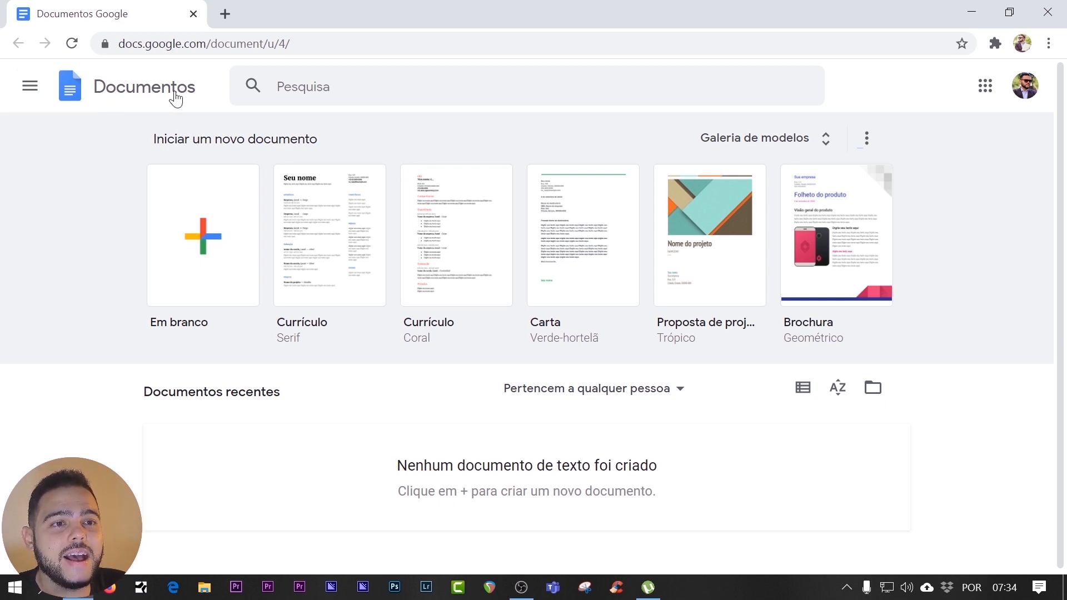
Examine the home page's main navigation, document search, list of Google apps and list of signed-in accounts.
click(33, 96)
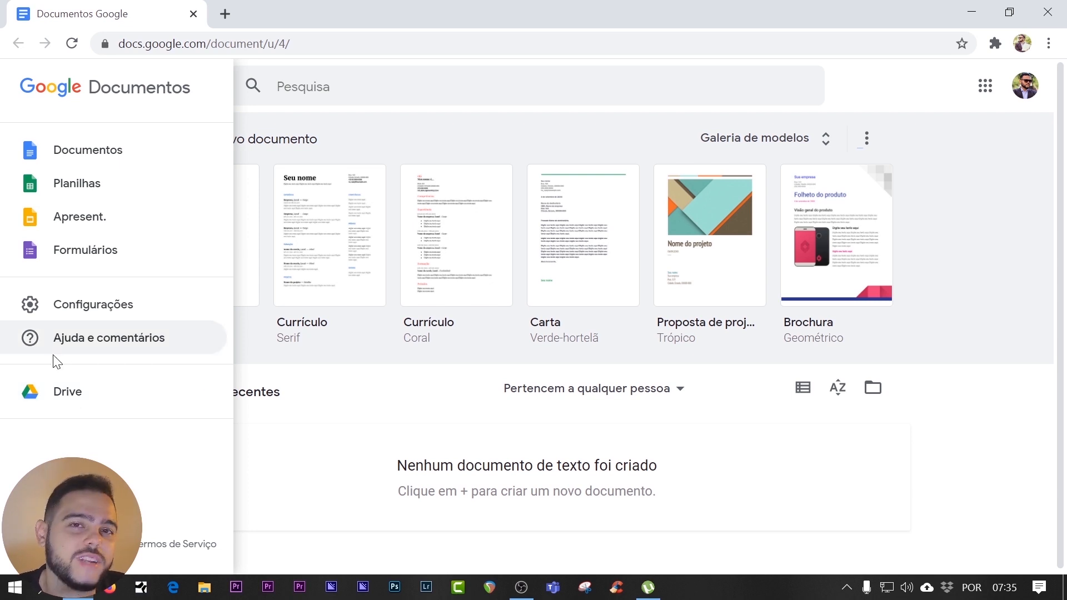
click(114, 99)
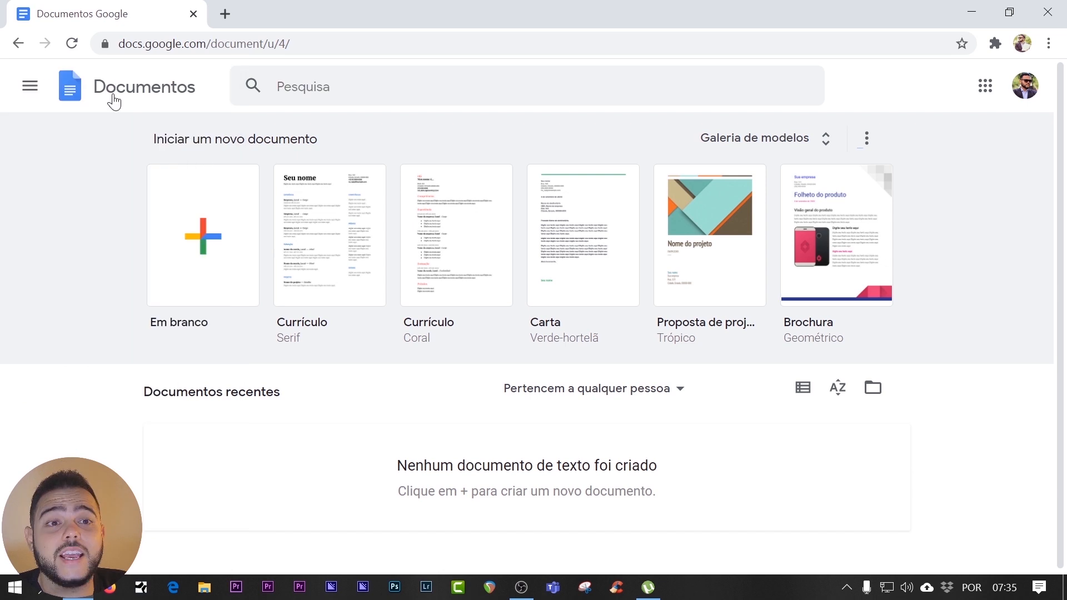
click(158, 92)
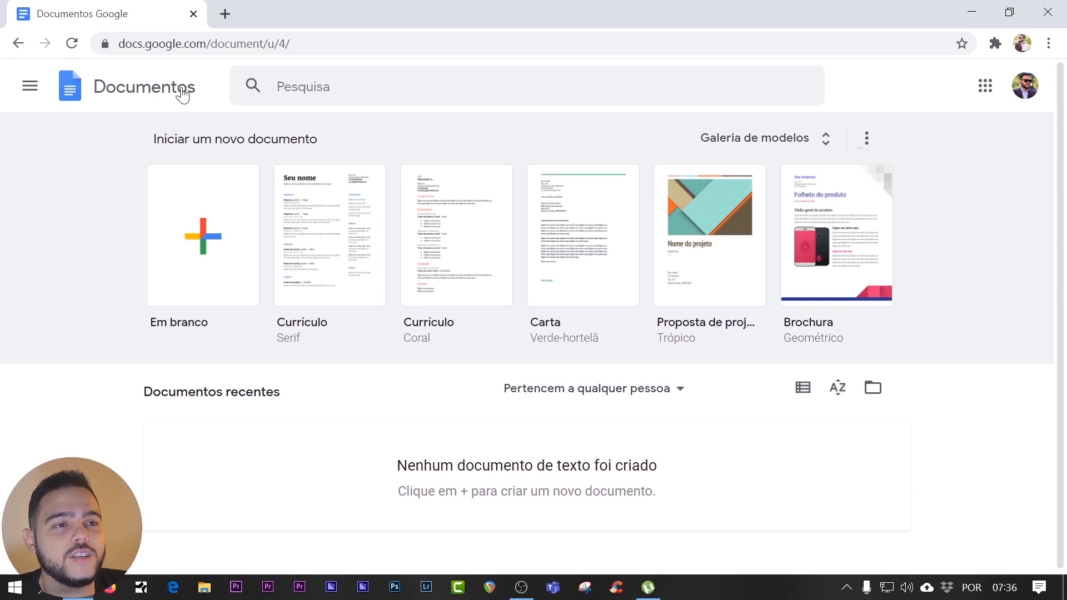
click(295, 102)
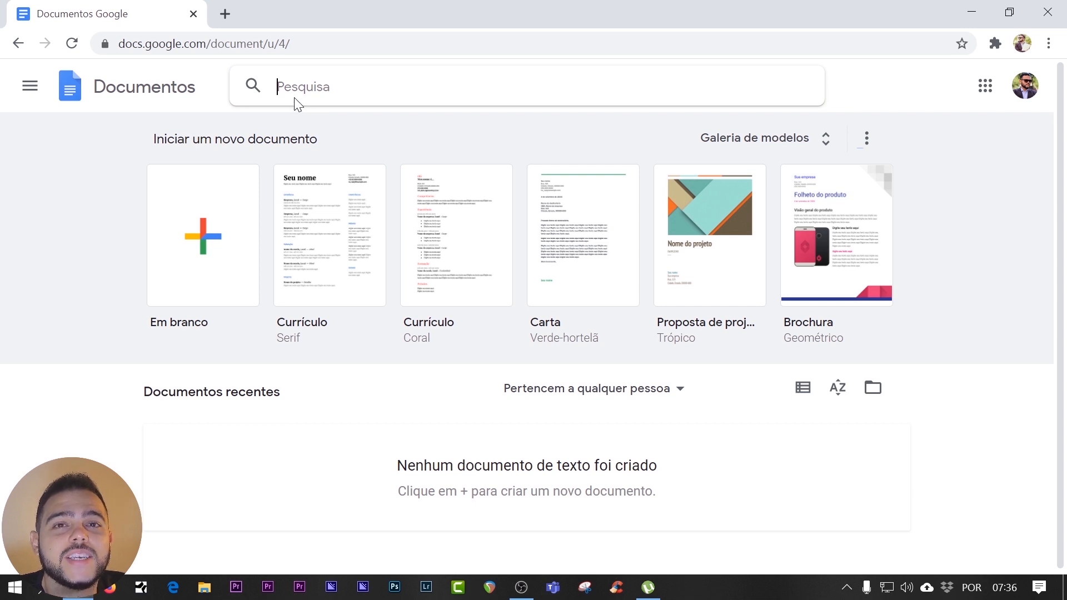
click(847, 90)
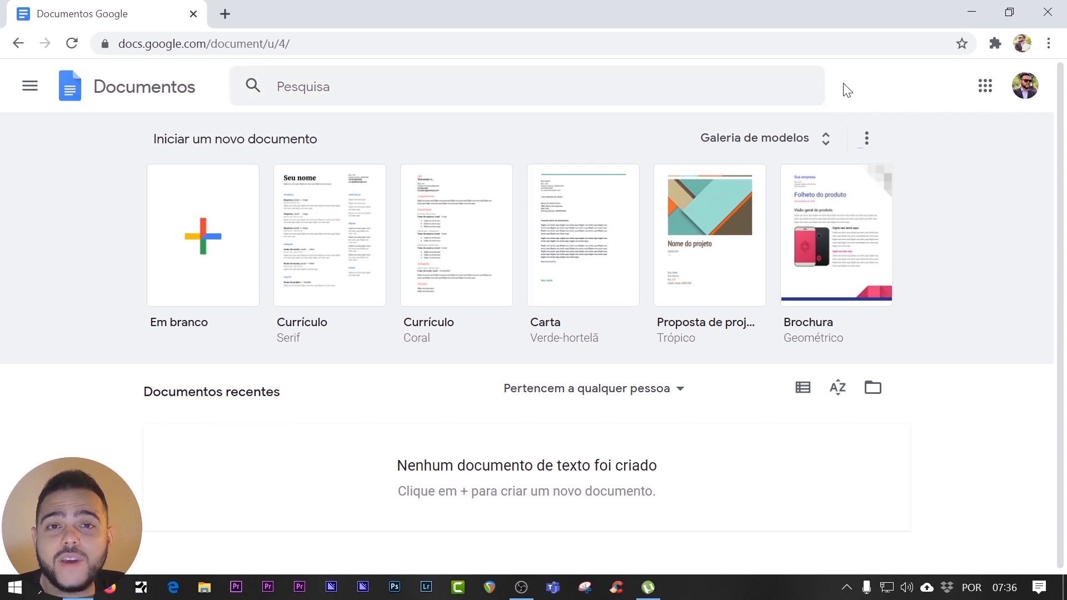
click(985, 88)
scroll(945, 233, down, 9)
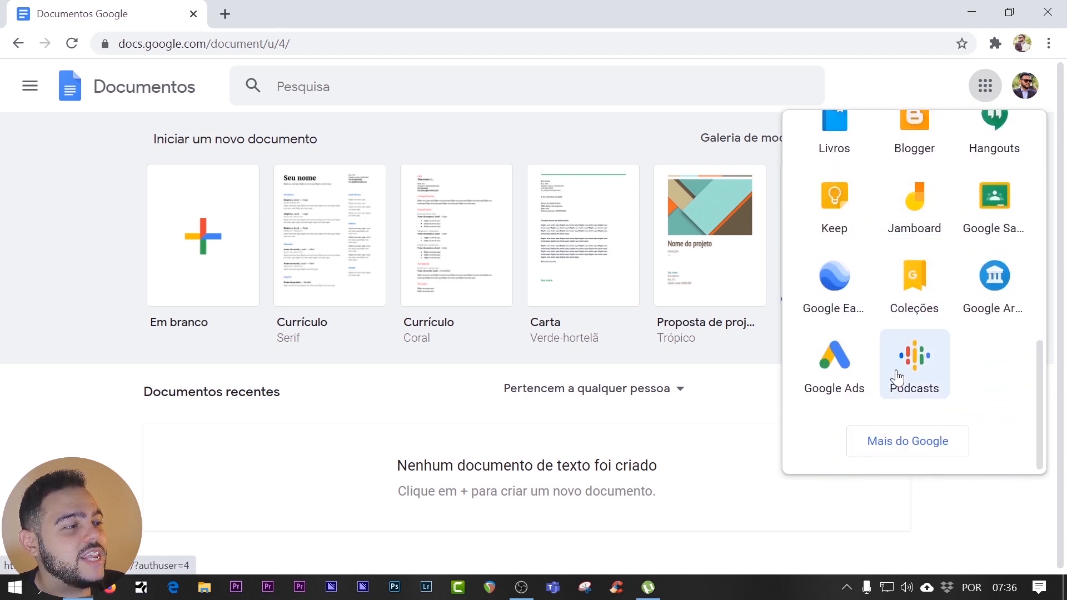
scroll(831, 388, up, 6)
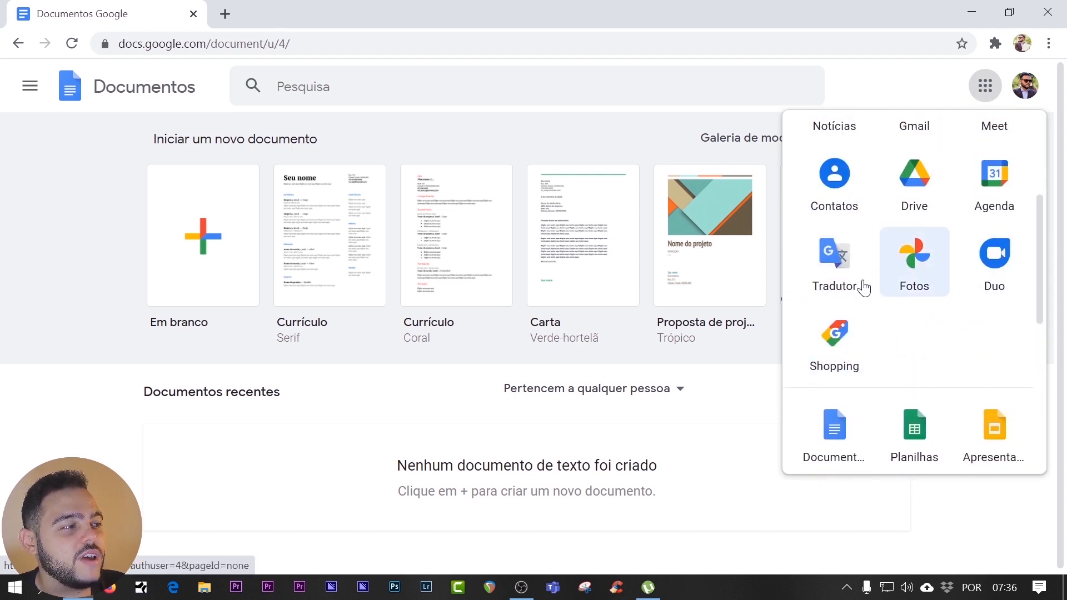
click(1026, 86)
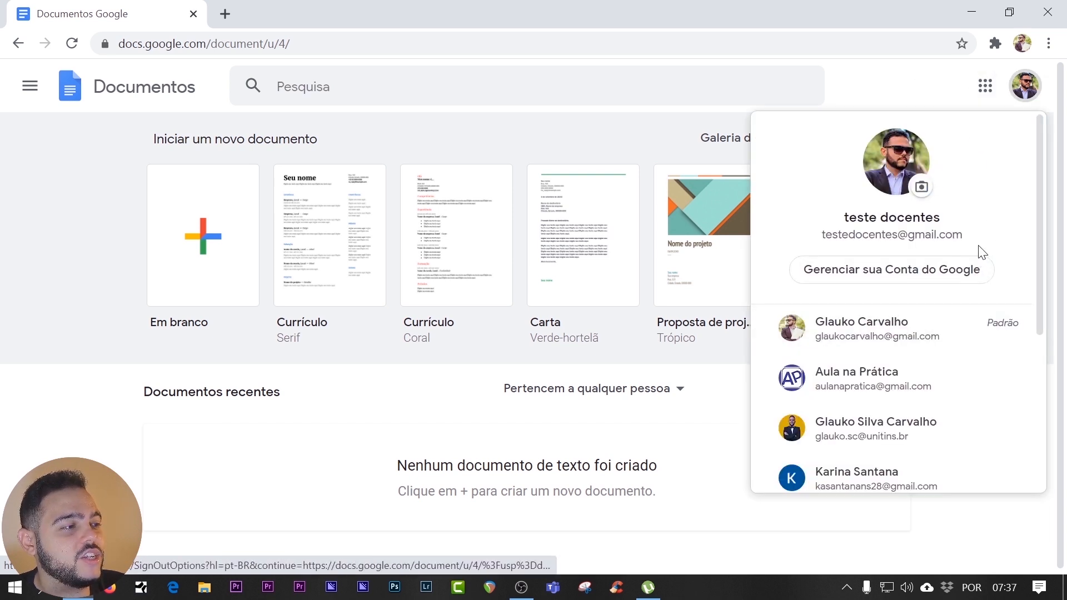
scroll(883, 274, down, 5)
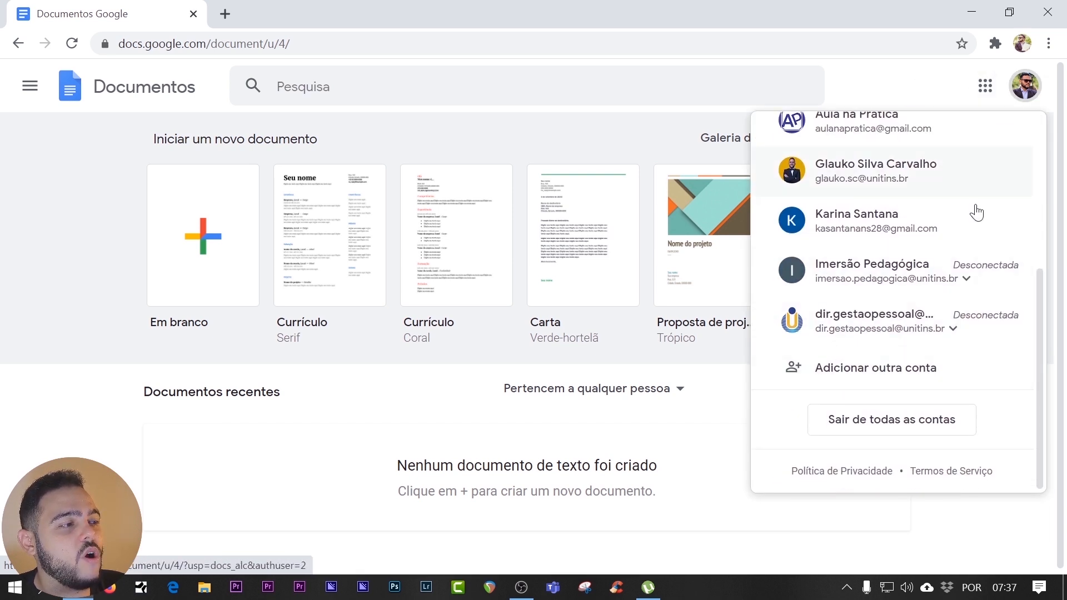
scroll(802, 239, up, 5)
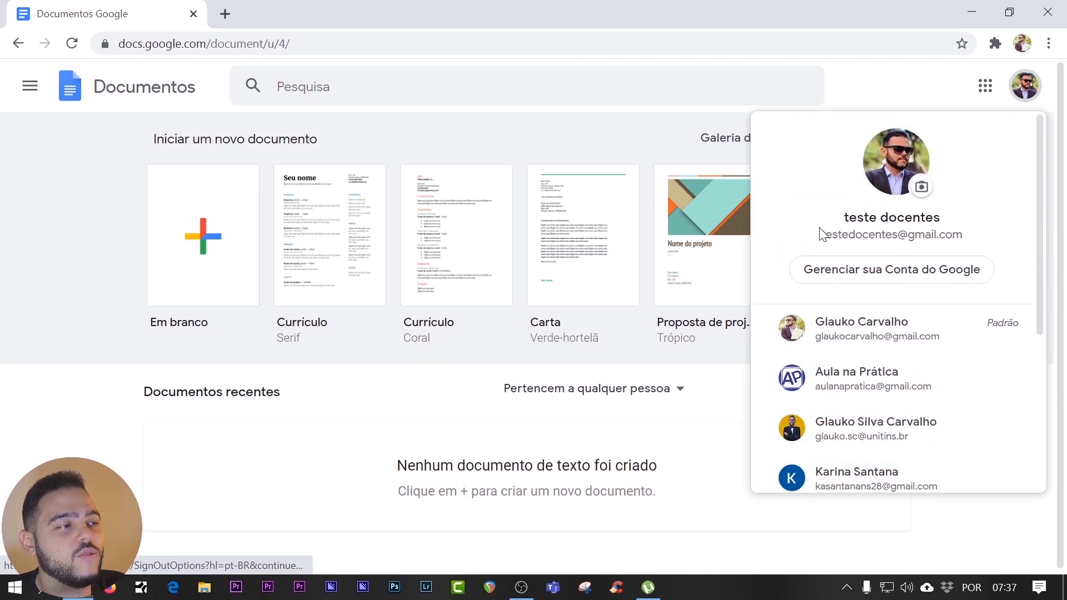
click(899, 80)
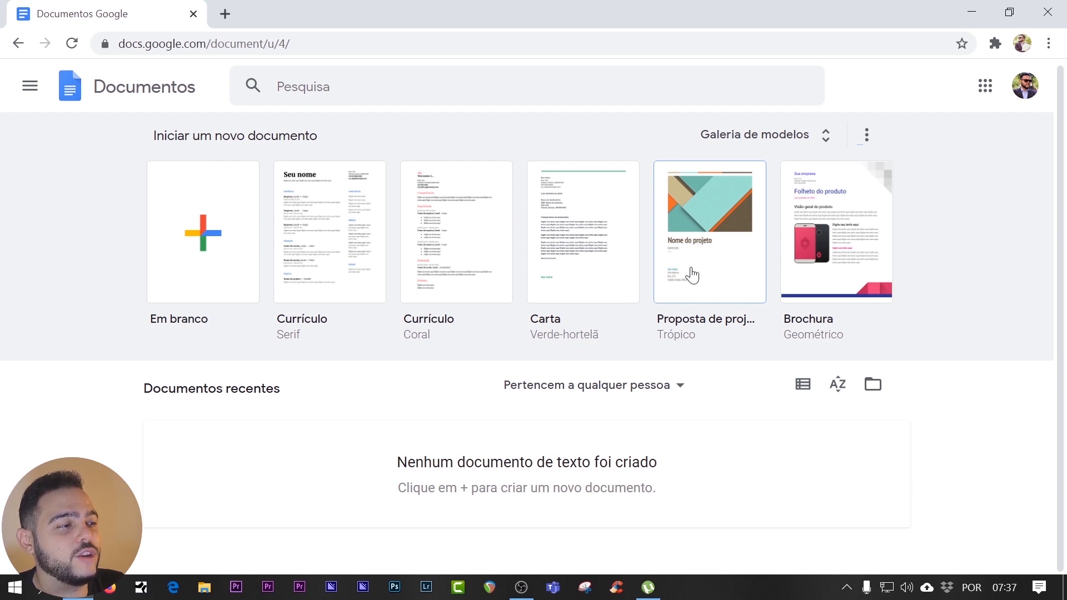
Open the full template gallery and examine its résumé, letter, project proposal, newsletter and education templates.
click(781, 146)
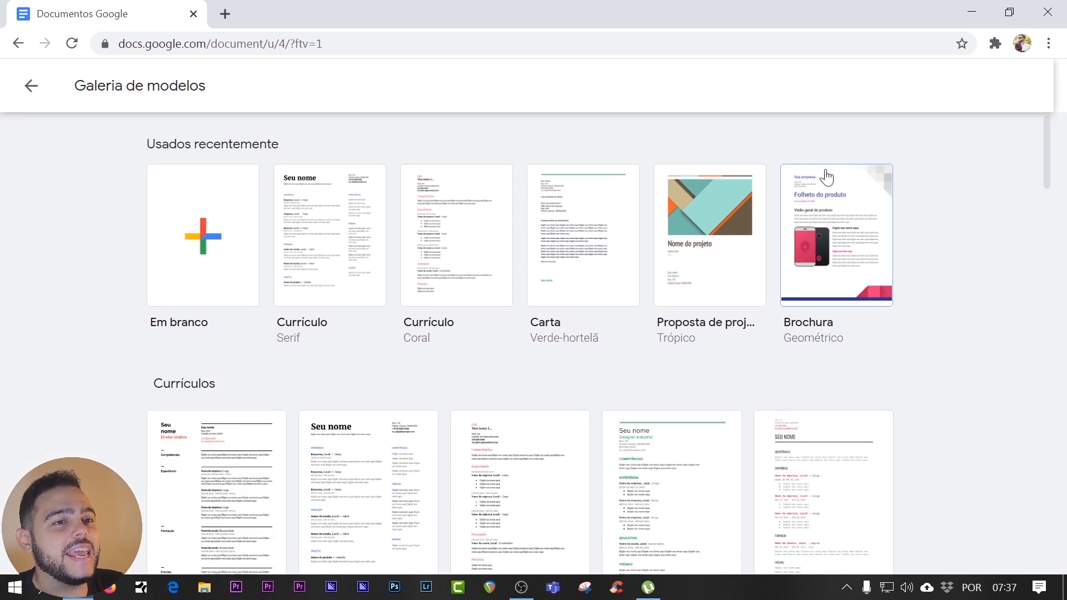
scroll(622, 283, down, 7)
scroll(624, 285, up, 3)
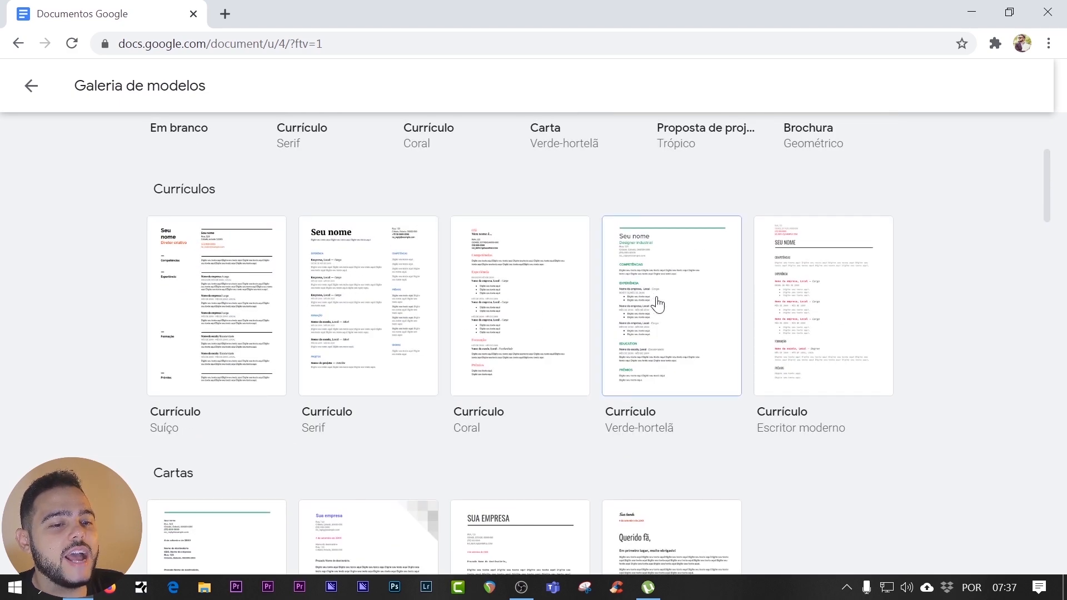
scroll(657, 305, down, 3)
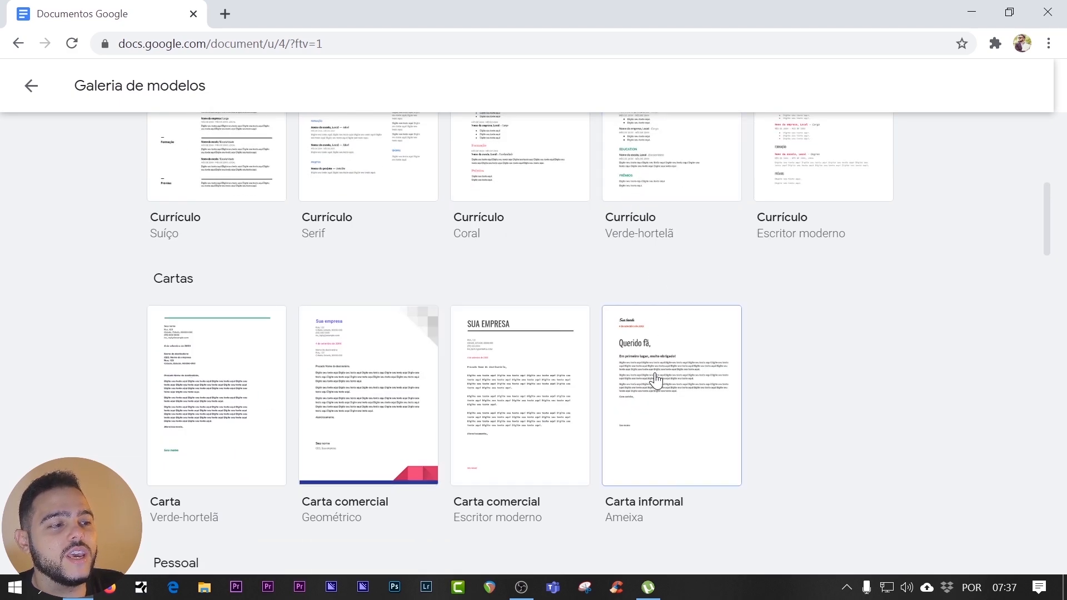
scroll(662, 375, down, 13)
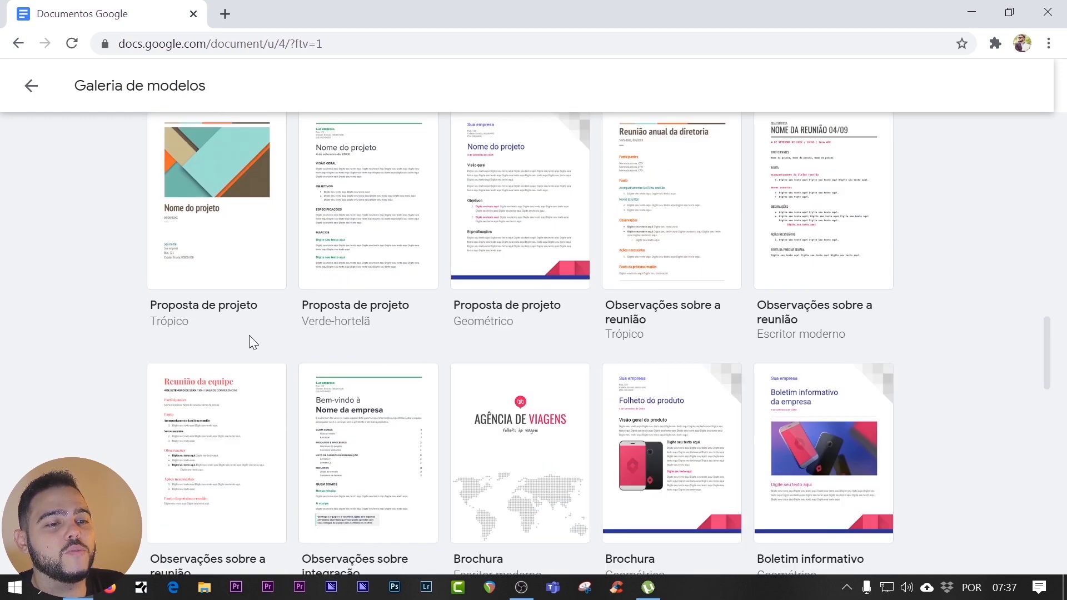
scroll(179, 414, down, 3)
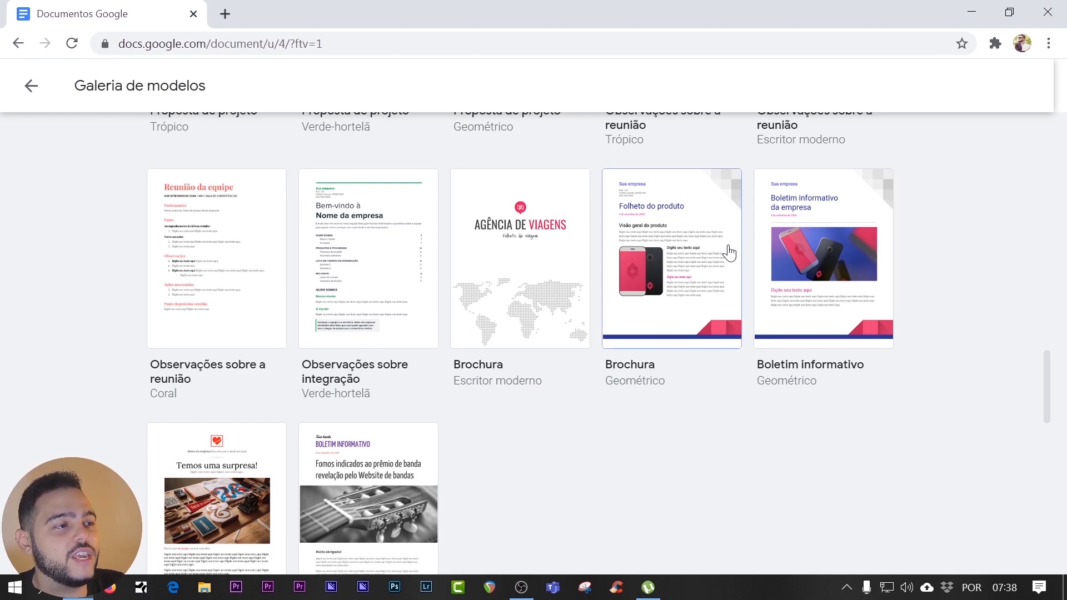
scroll(657, 246, down, 7)
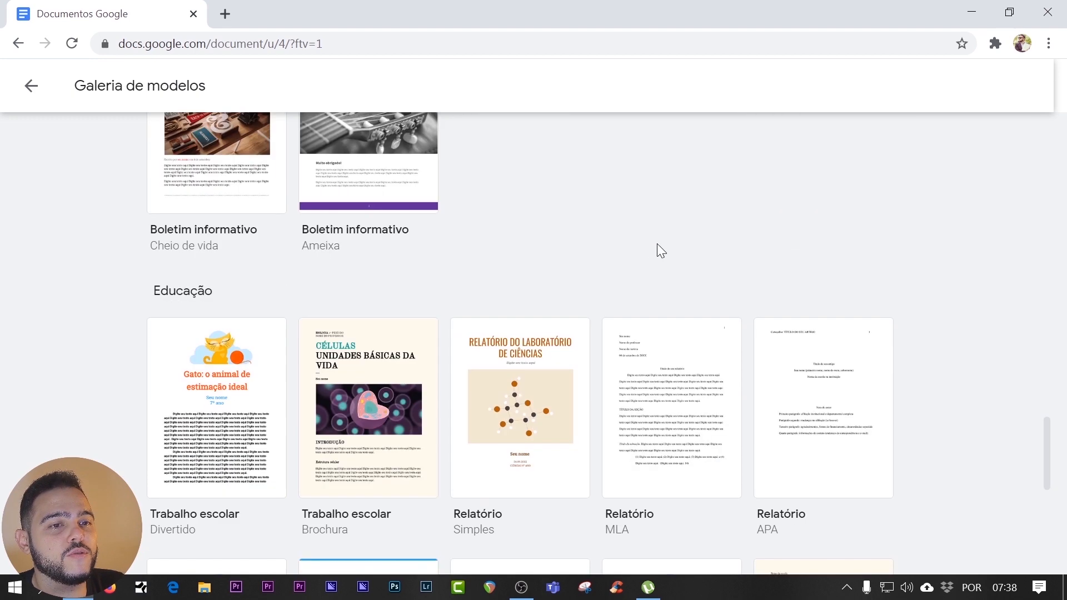
scroll(647, 268, down, 3)
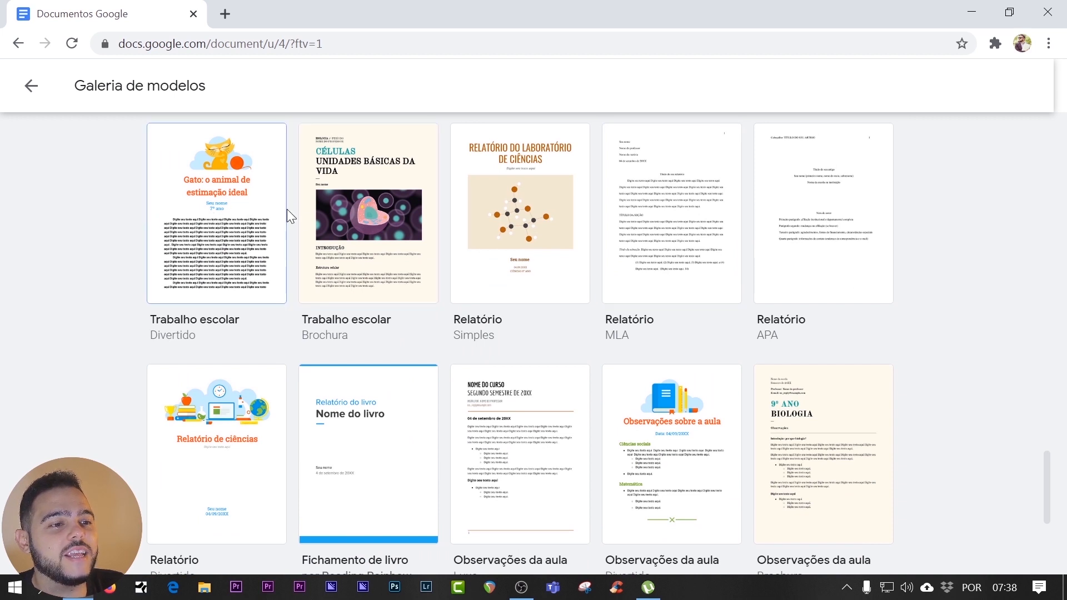
scroll(700, 277, down, 3)
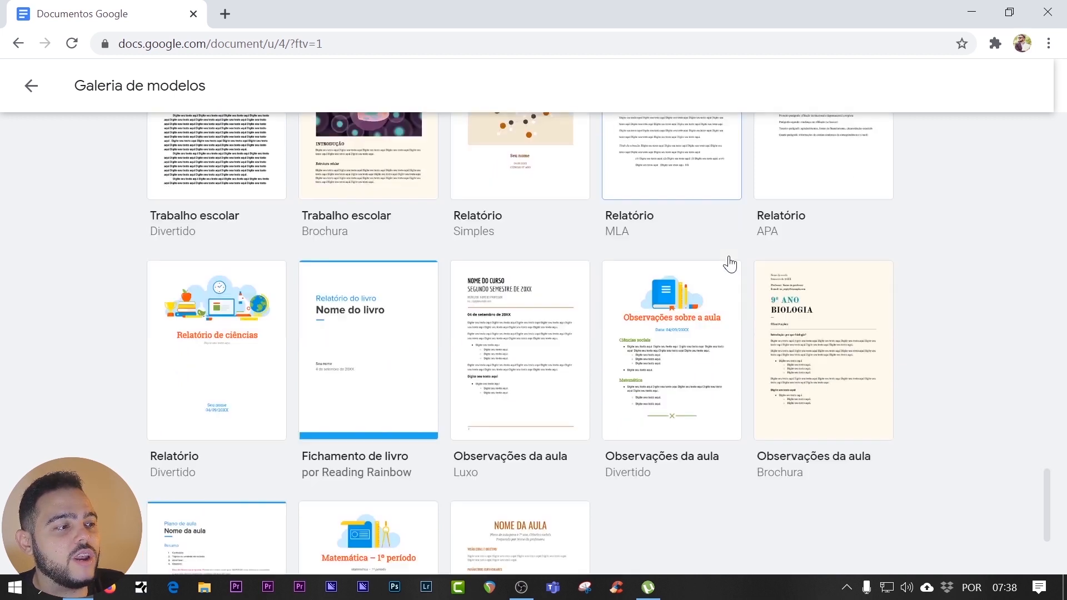
scroll(611, 278, down, 2)
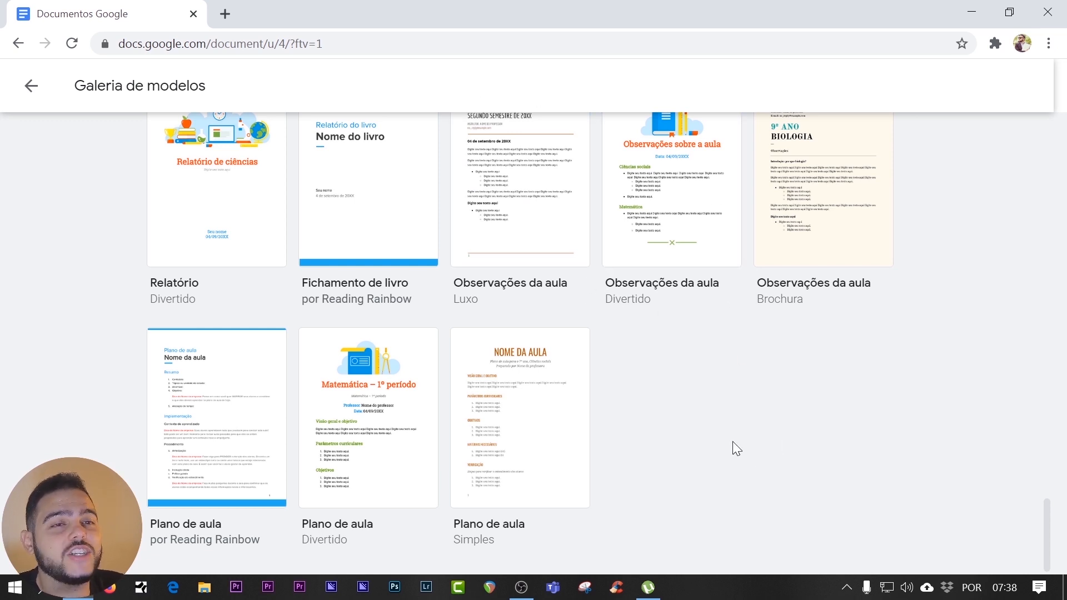
scroll(874, 388, up, 15)
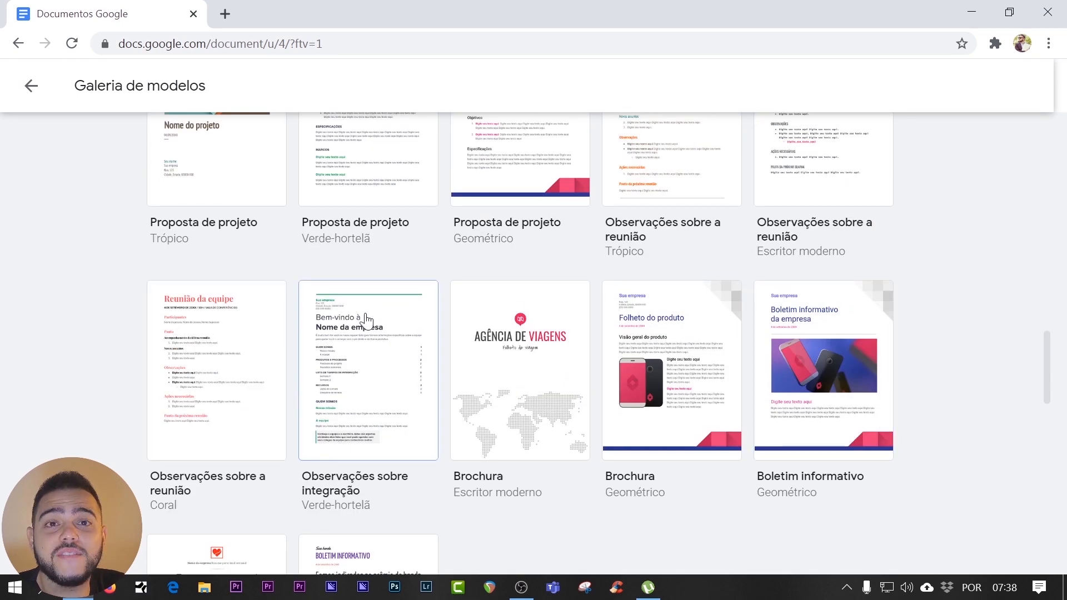
scroll(658, 334, up, 5)
scroll(659, 333, up, 14)
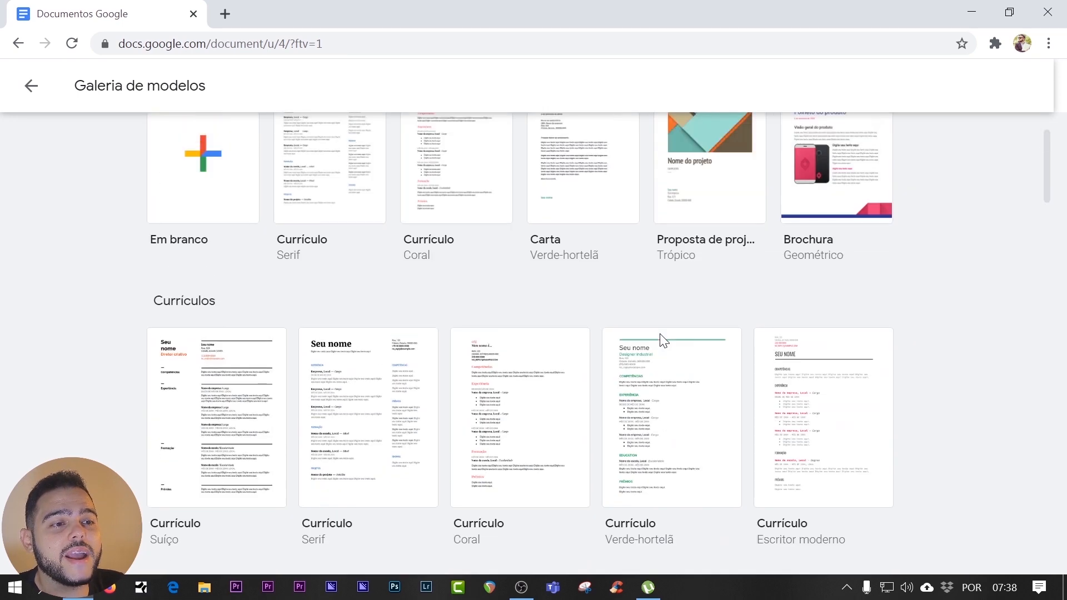
scroll(659, 333, down, 3)
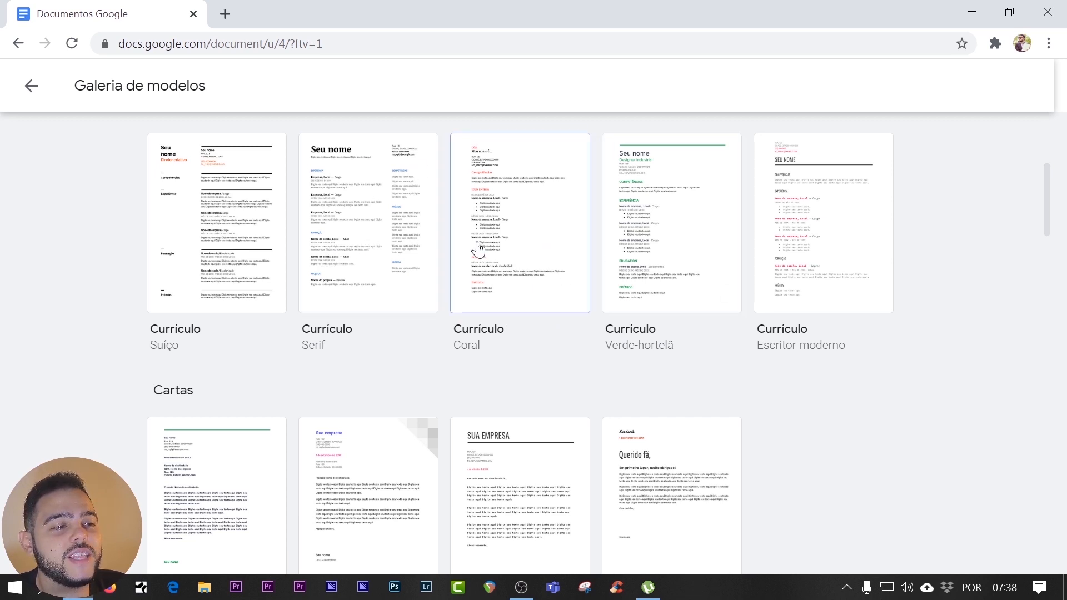
Create a document from the Serif résumé template, dismiss the citations tip and look through its sections.
click(372, 210)
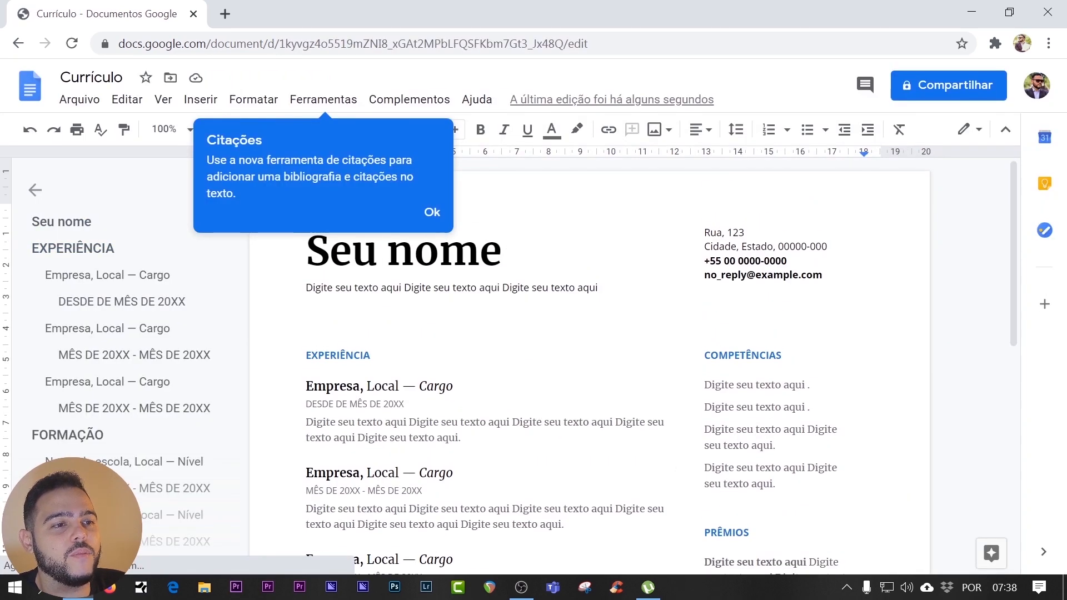
click(426, 214)
scroll(426, 224, down, 7)
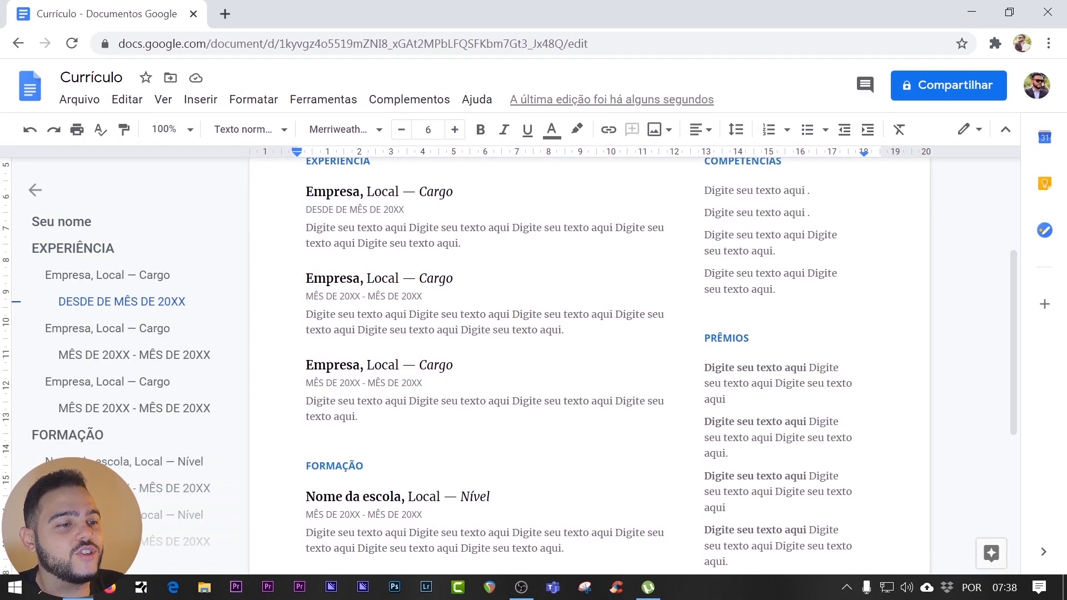
scroll(589, 356, down, 2)
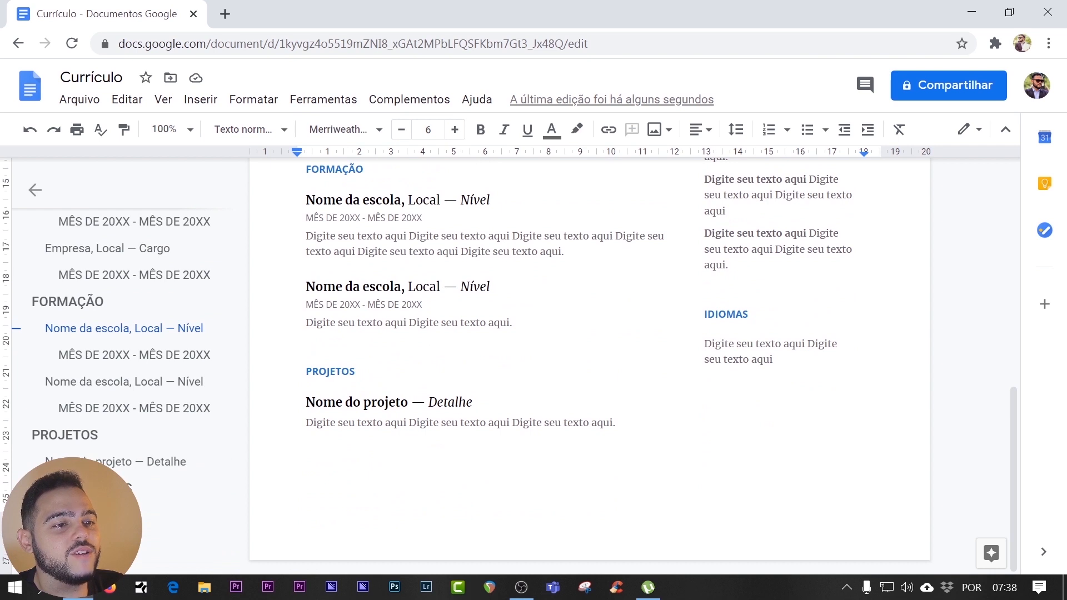
scroll(299, 213, up, 9)
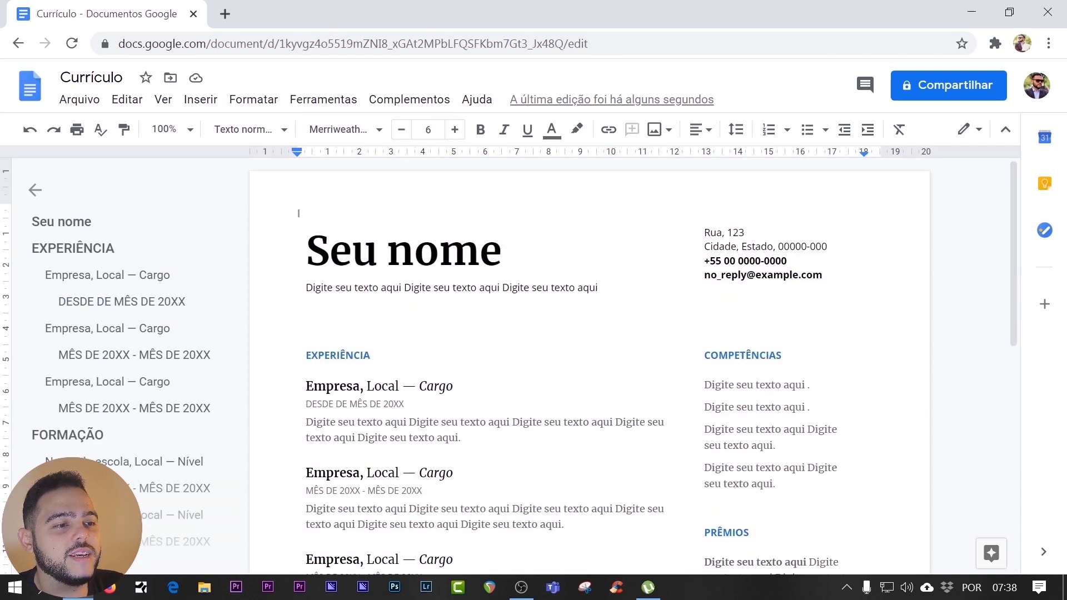
Replace the "Seu nome" placeholder heading of the résumé with the person's full name.
drag(502, 253, 330, 253)
drag(504, 253, 306, 253)
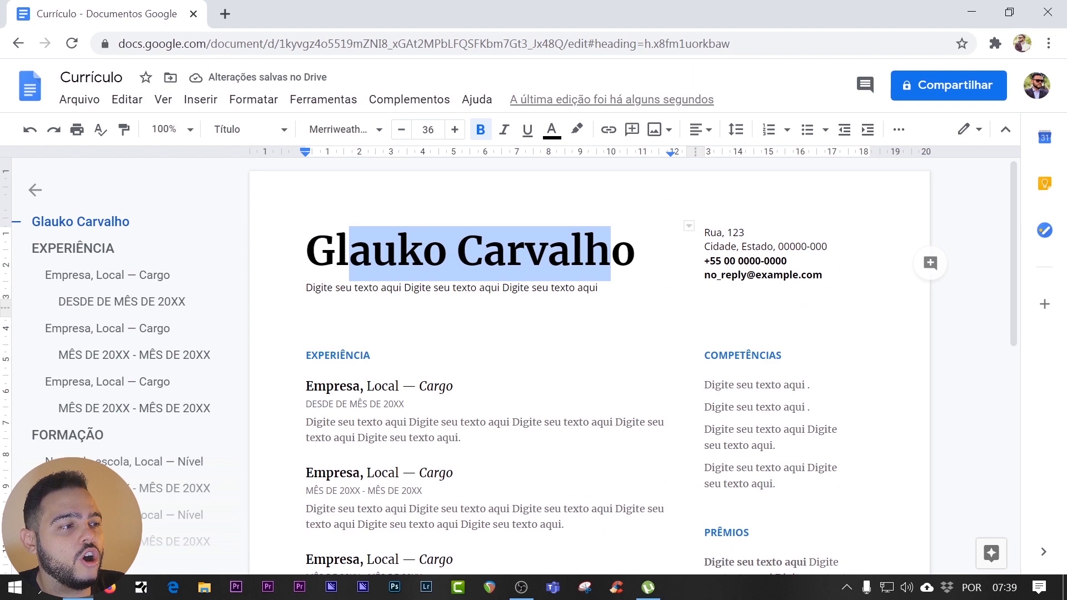
drag(704, 233, 774, 246)
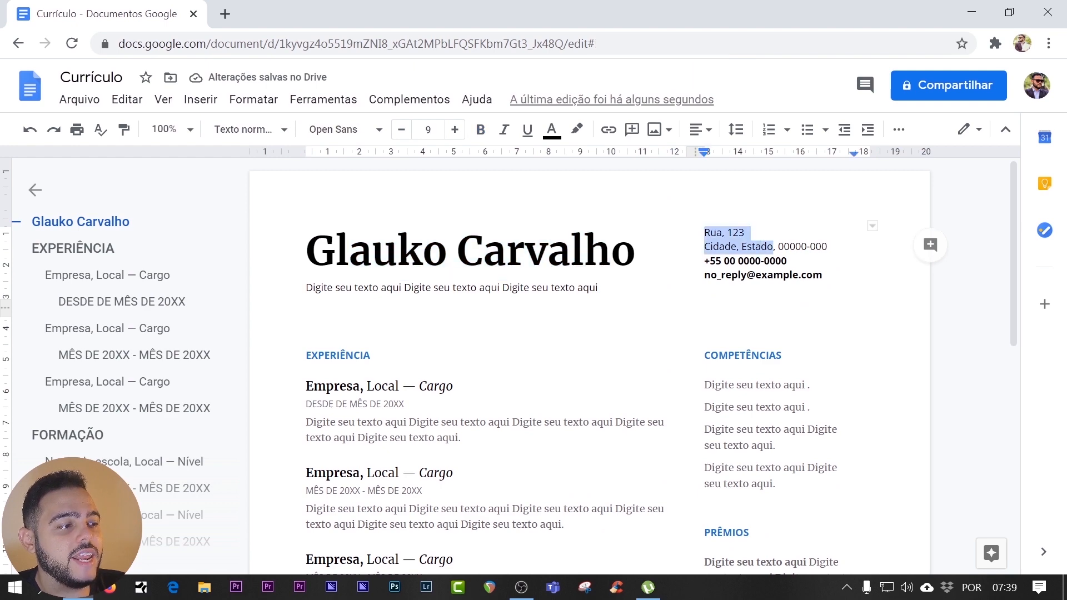
scroll(774, 247, down, 4)
drag(715, 191, 776, 252)
scroll(776, 251, down, 3)
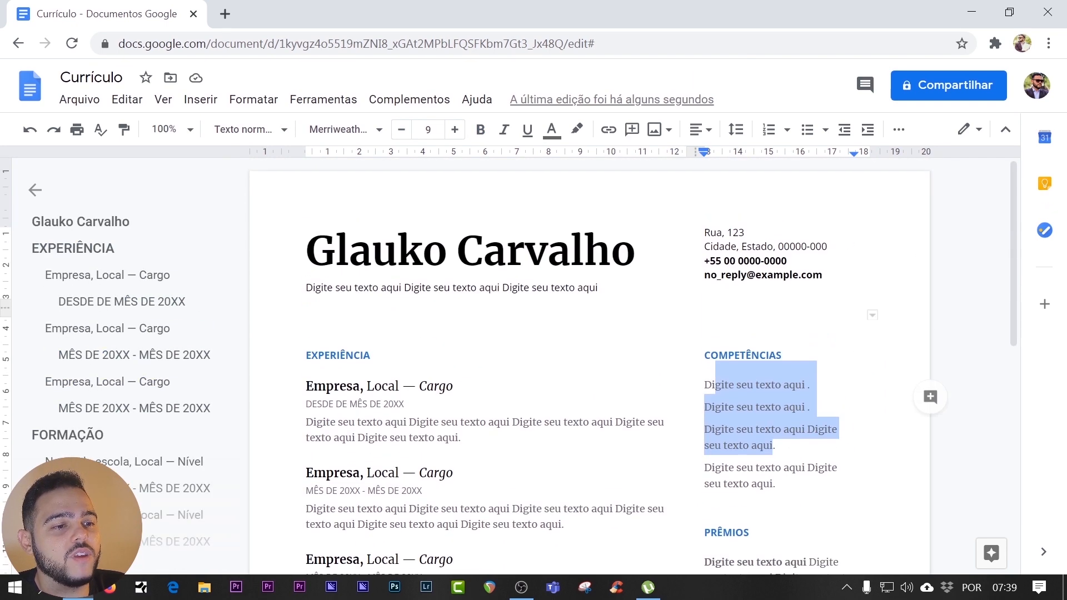
Look through the résumé's experience, education, projects, skills, awards and languages placeholders, including the second job's location, title and dates.
drag(307, 386, 570, 524)
scroll(570, 525, down, 3)
click(382, 278)
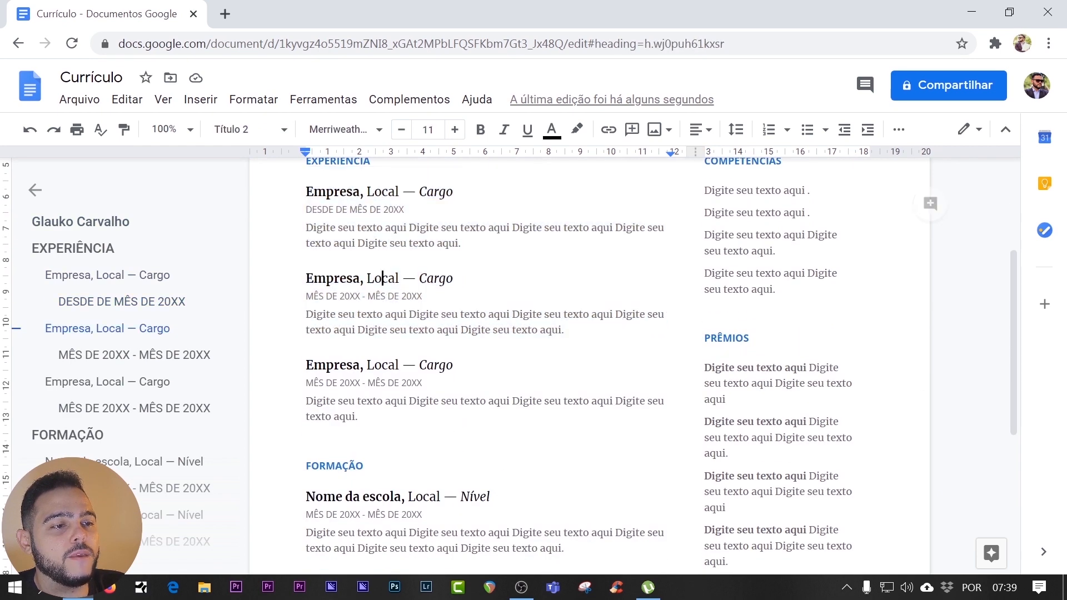
double_click(383, 278)
double_click(435, 278)
drag(306, 296, 425, 295)
click(350, 297)
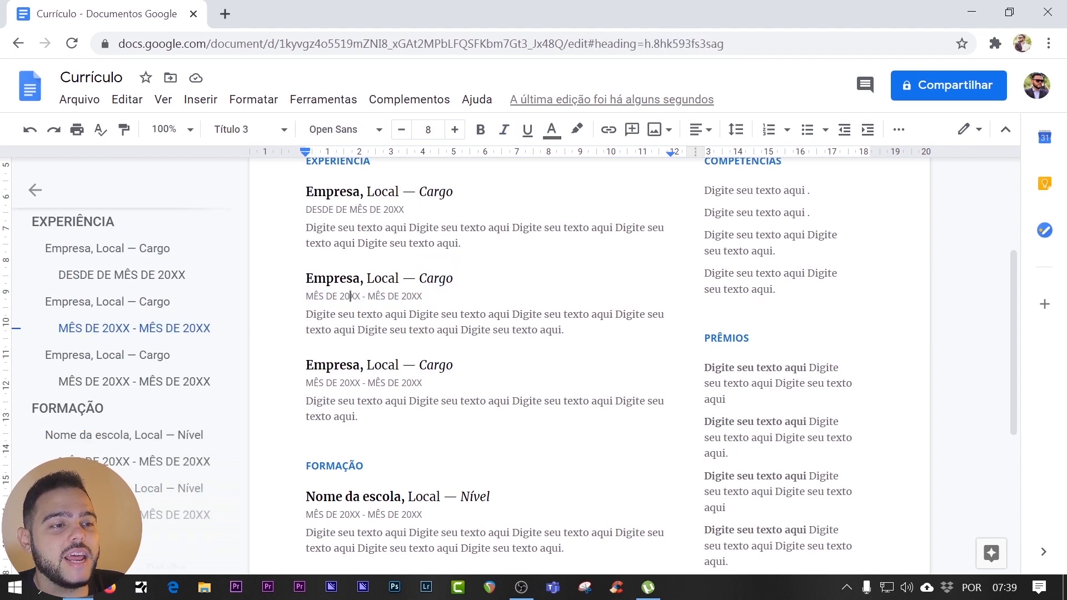
scroll(408, 296, down, 5)
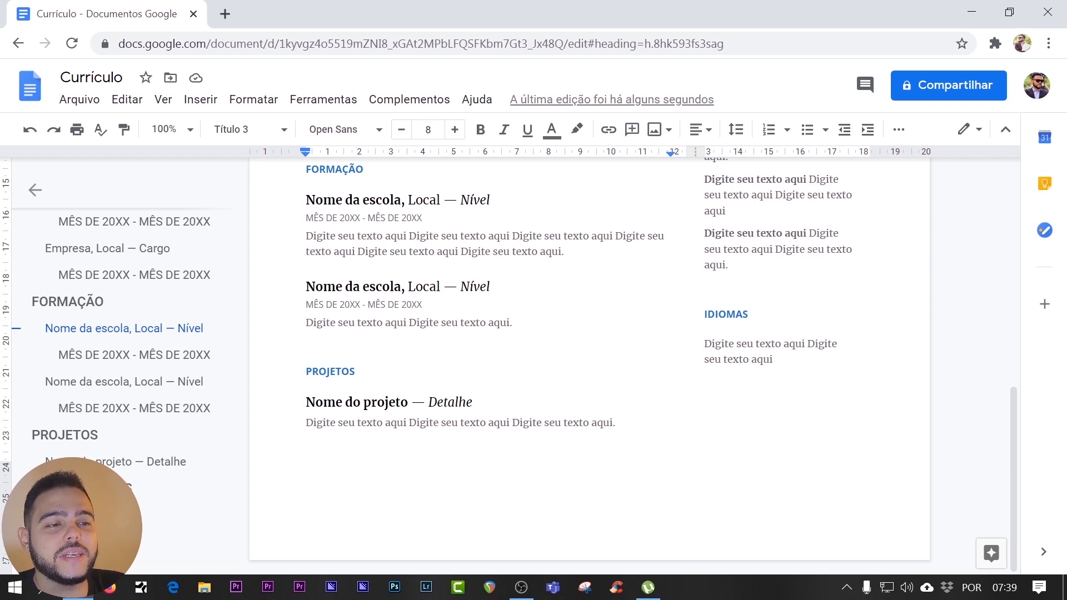
scroll(408, 491, up, 8)
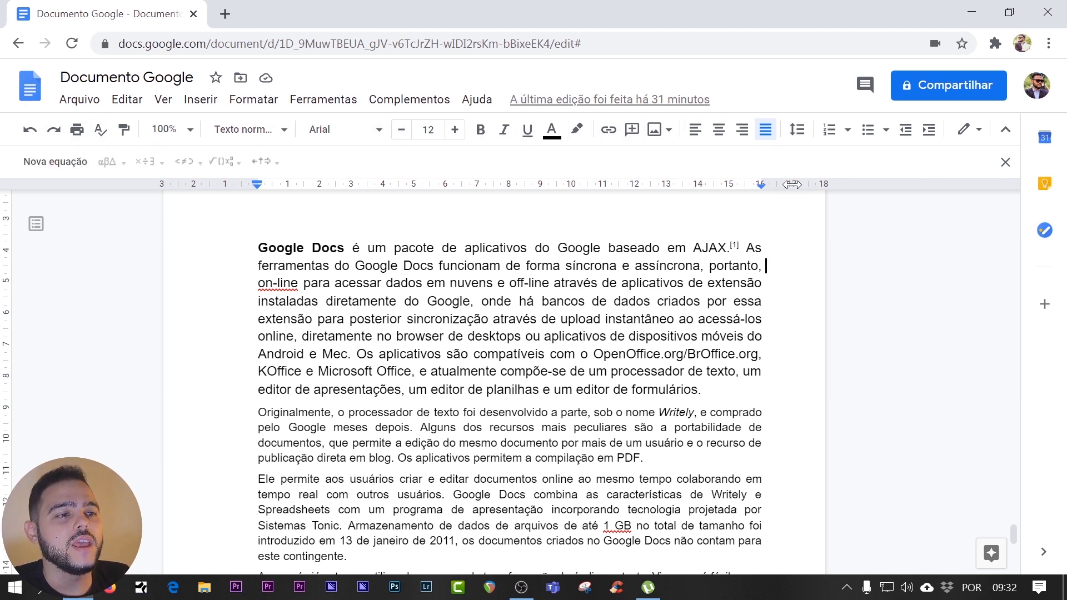
In the "Documento Google" document, try the Caveat and Courier New fonts on the opening "Google Docs" paragraph, ending with Arial.
key(ctrl+Home)
drag(258, 248, 709, 391)
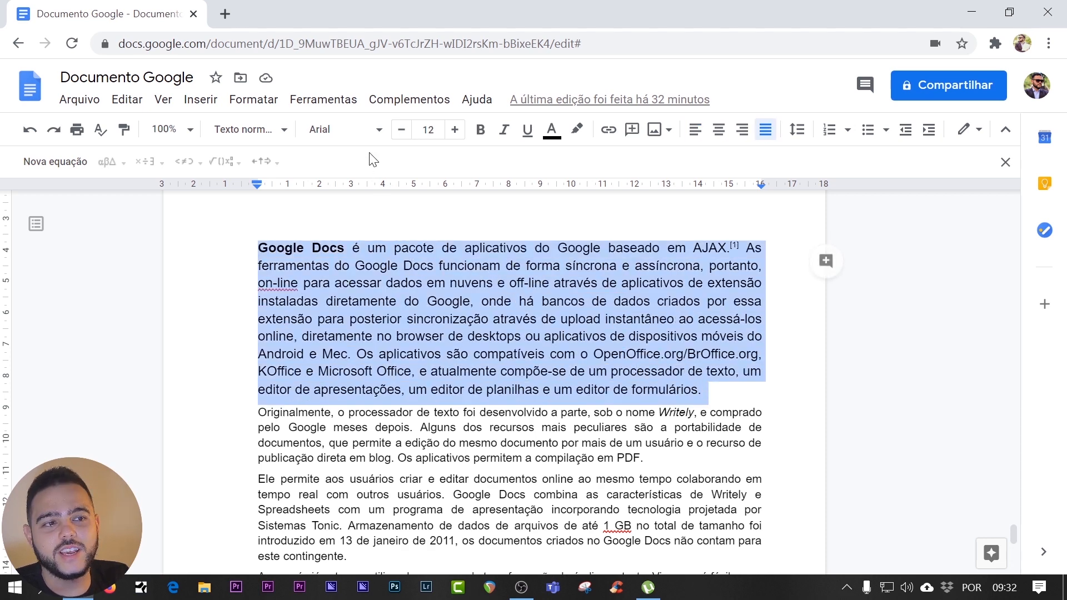
click(373, 131)
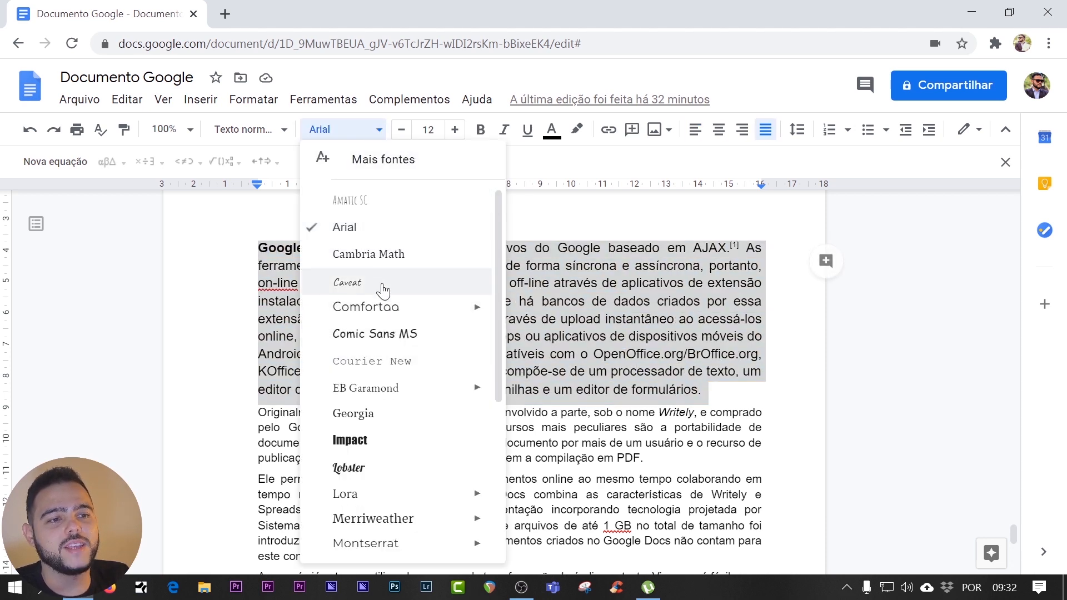
click(348, 284)
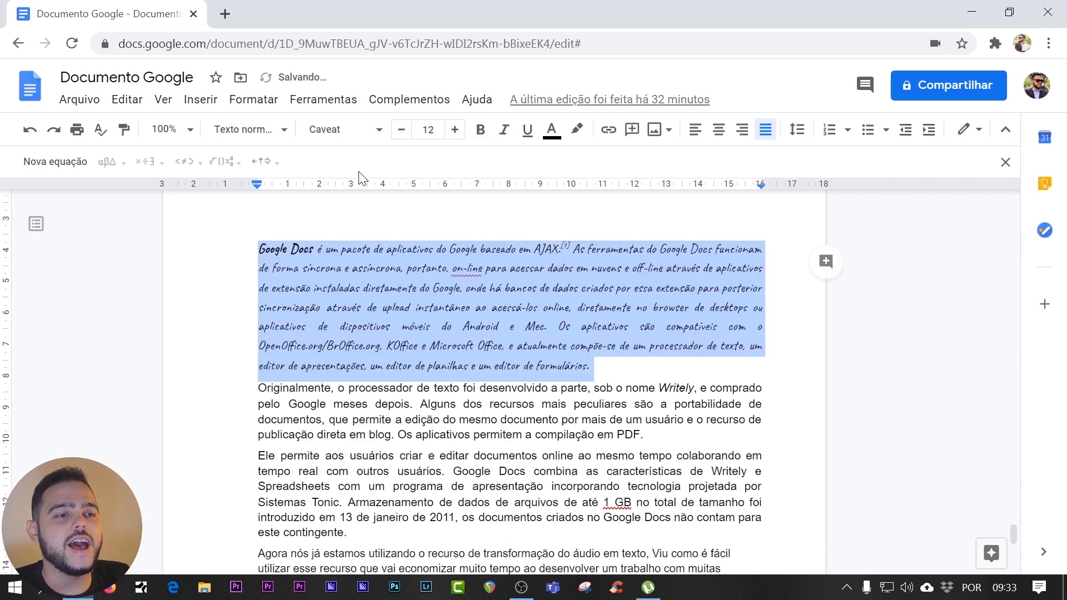
click(358, 131)
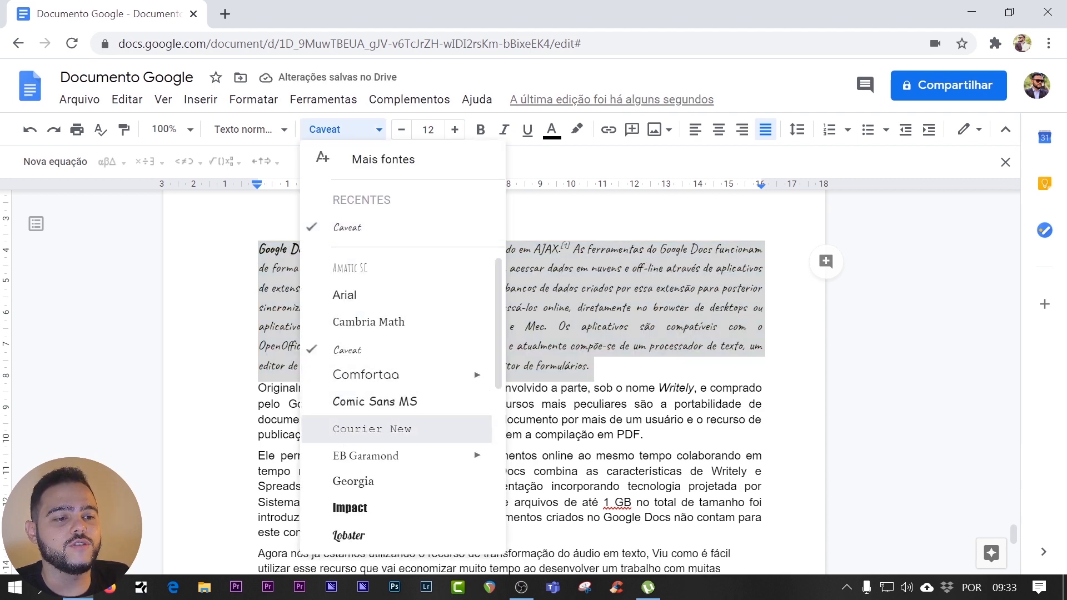
click(369, 429)
click(365, 131)
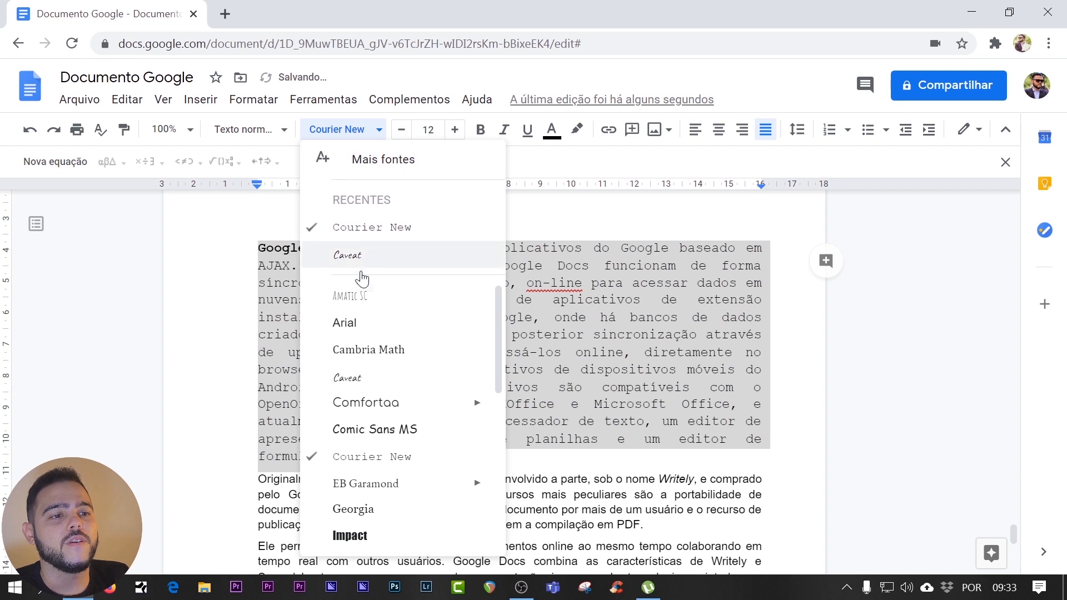
click(343, 321)
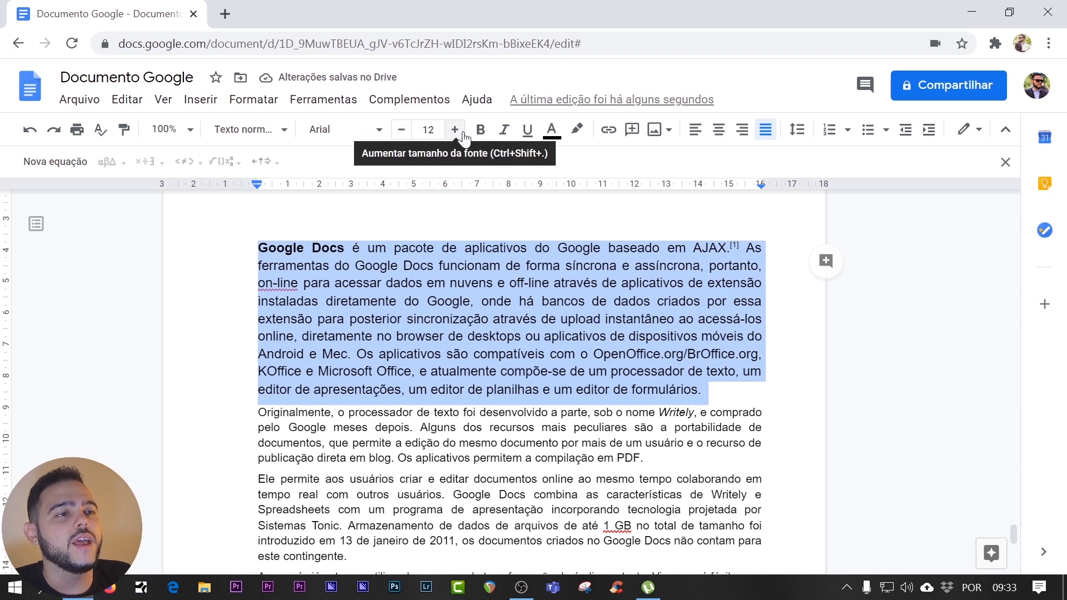
Try smaller and larger font sizes on the opening "Google Docs" paragraph and settle on size 11.
click(401, 132)
click(400, 132)
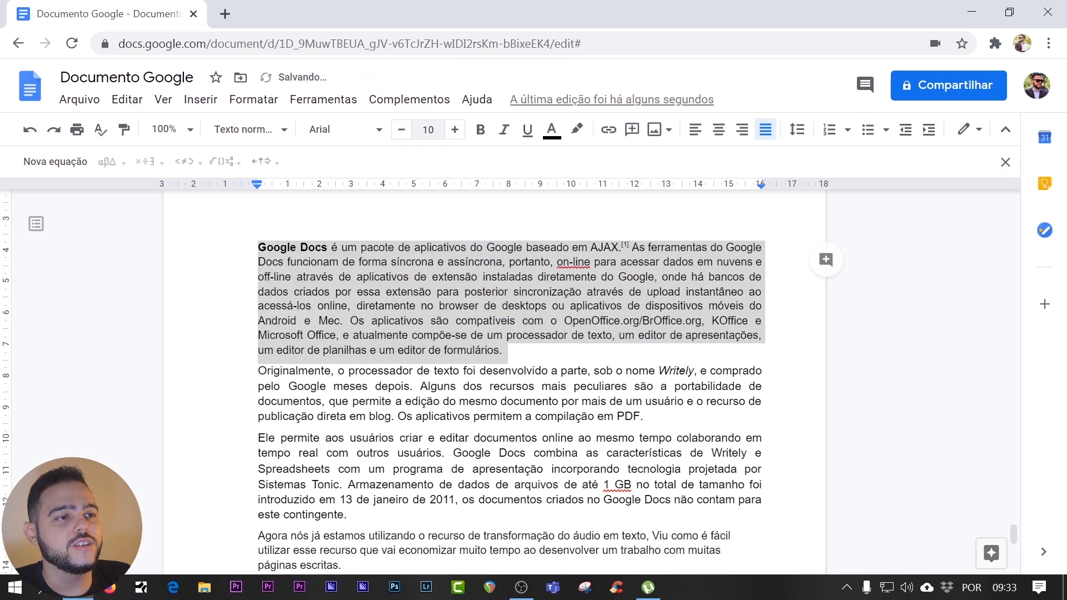
click(455, 129)
click(455, 130)
click(401, 131)
key(Right)
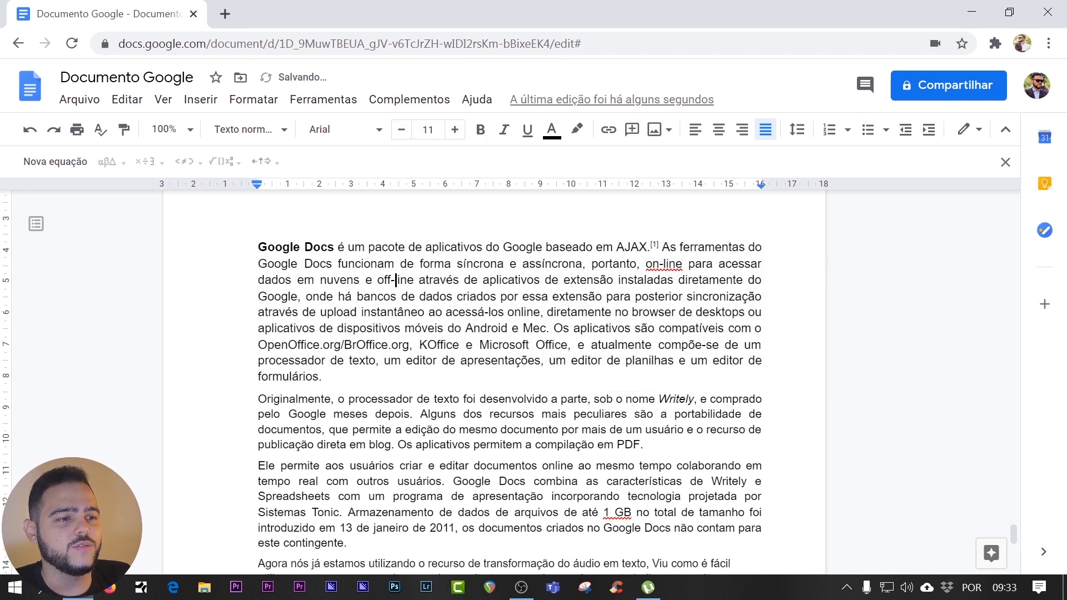
Format the word "off-line" in the opening paragraph as bold, italic and underlined, with orange text.
drag(378, 280, 414, 280)
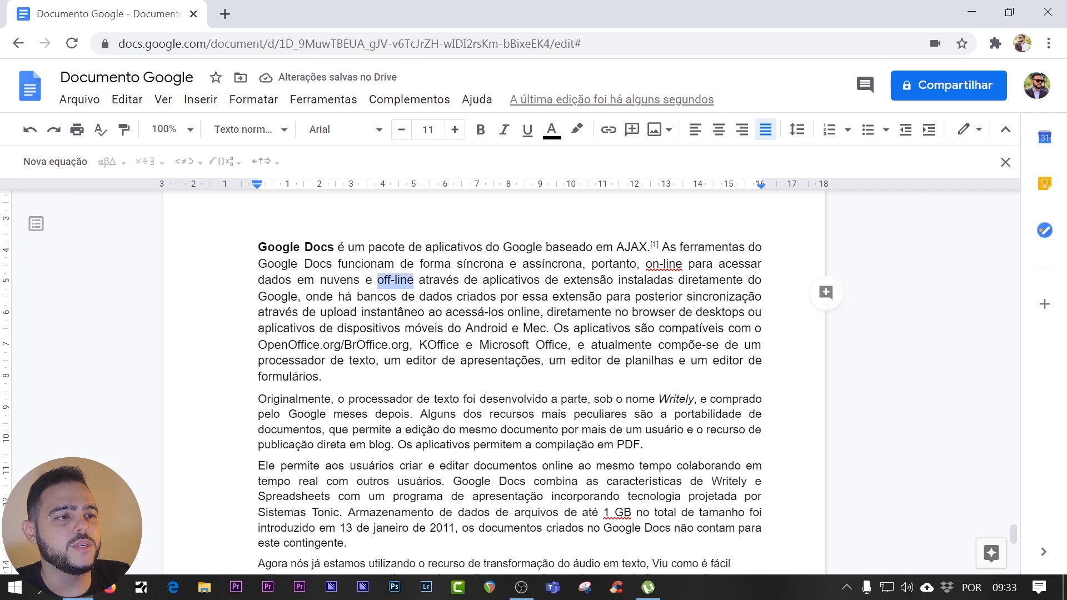
click(480, 133)
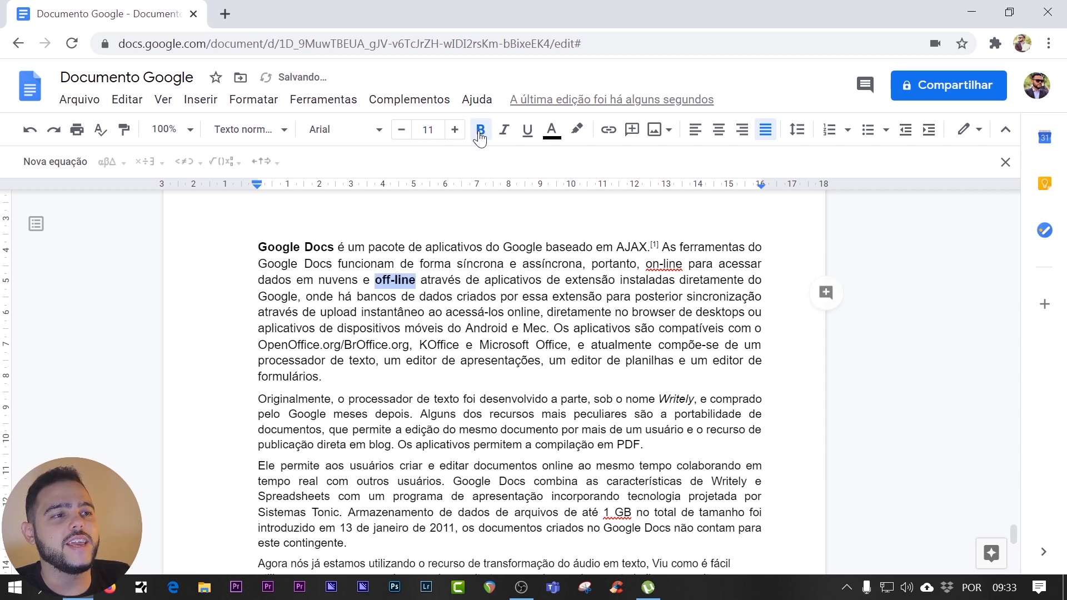
click(504, 132)
click(528, 132)
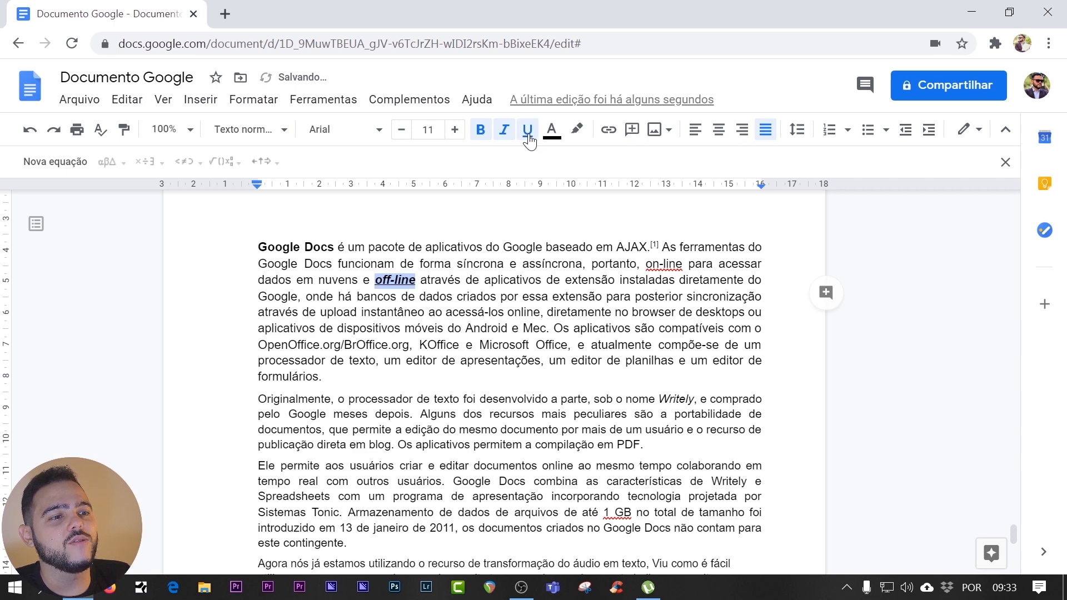
click(551, 132)
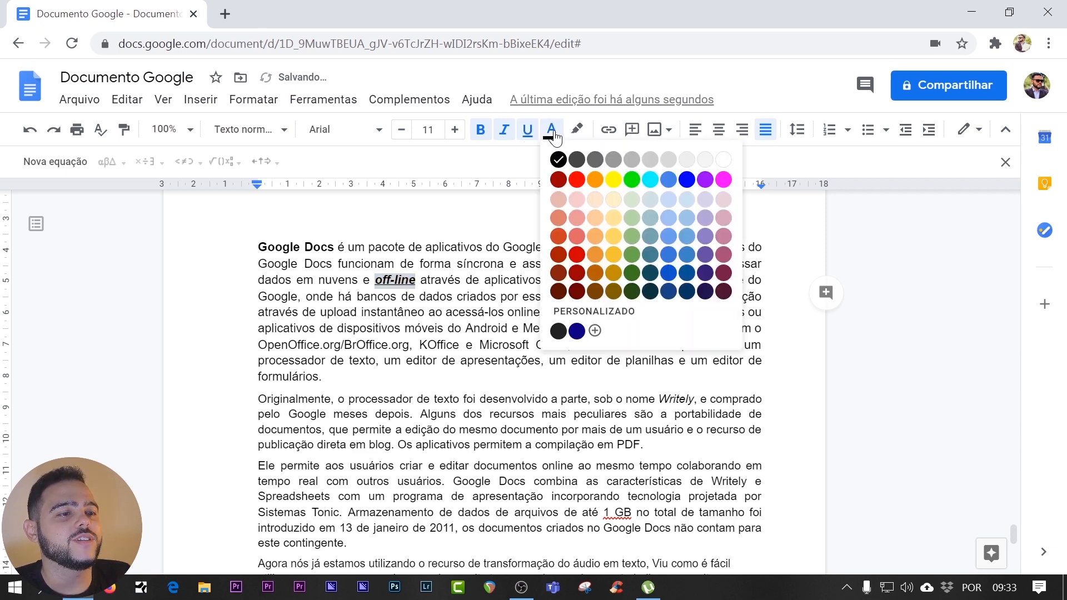
click(595, 180)
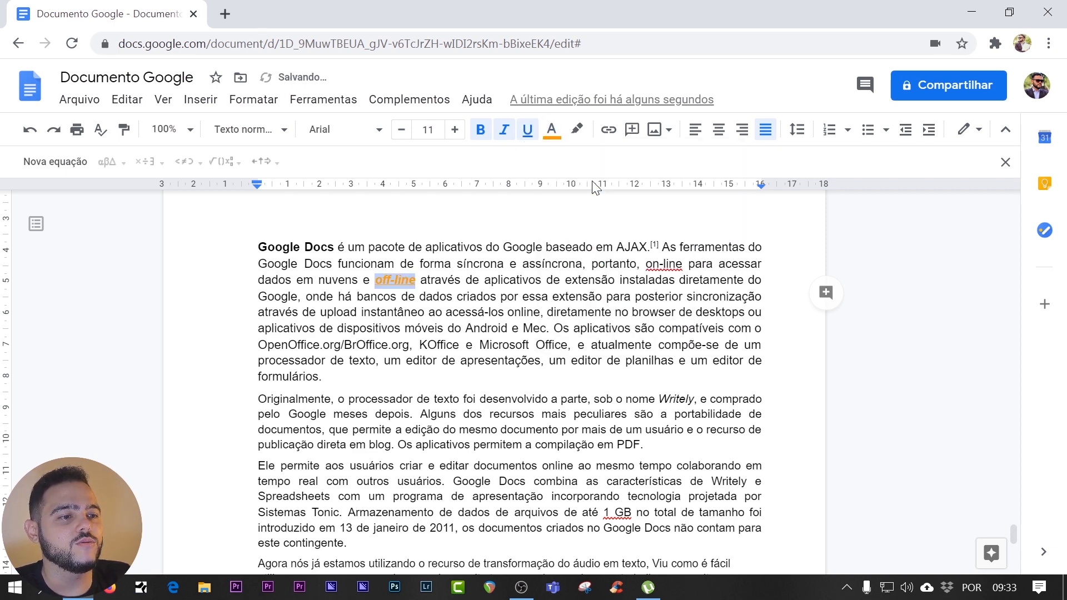
Highlight the passage "o Google baseado em AJAX." in the paragraph's first line in yellow.
click(576, 134)
click(503, 248)
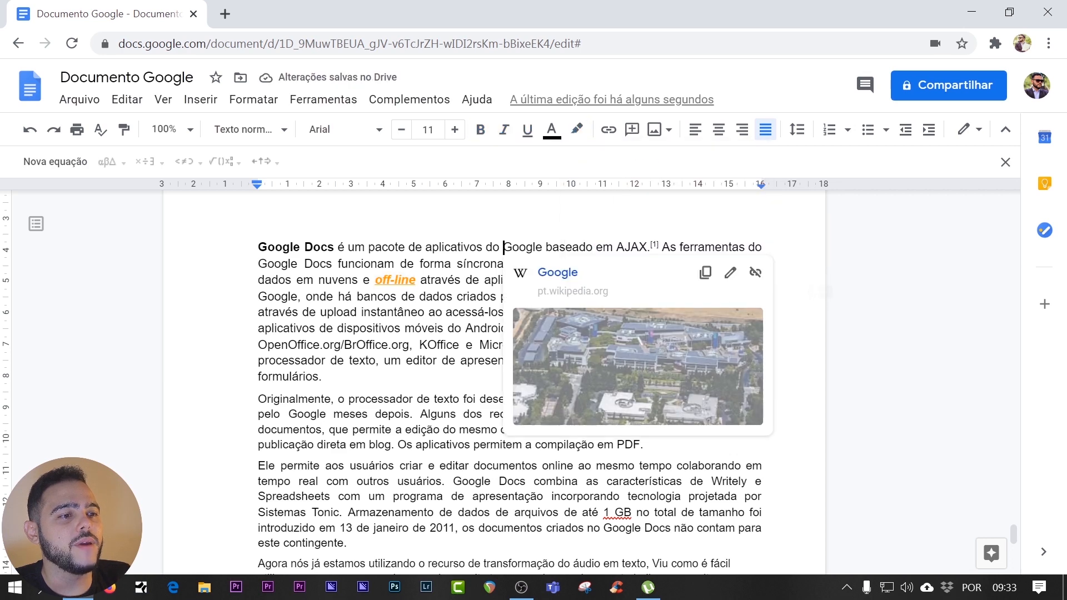
drag(492, 248, 650, 248)
click(577, 129)
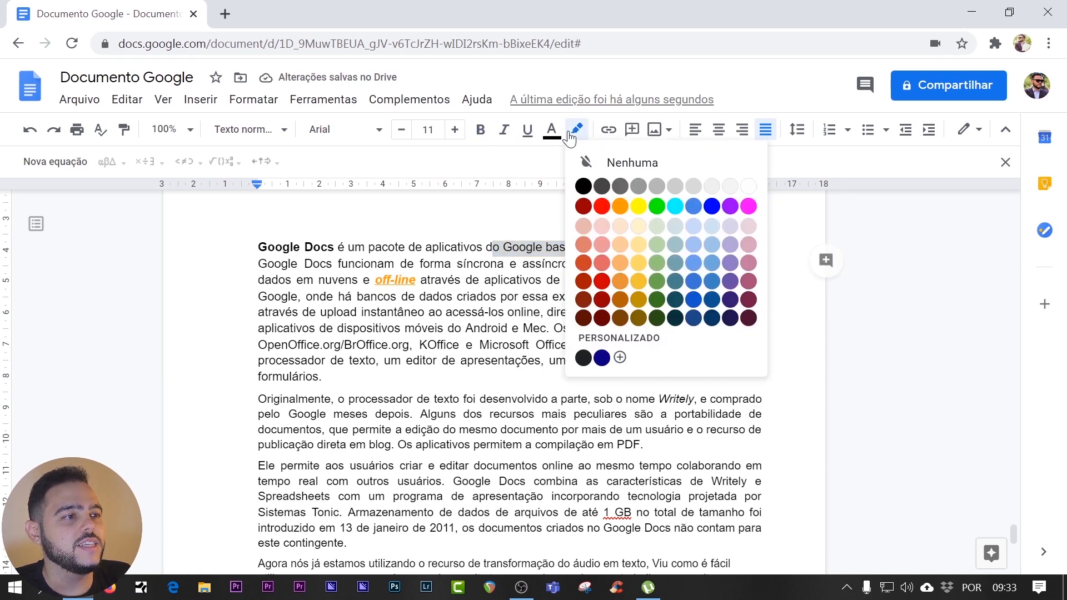
click(656, 248)
click(602, 282)
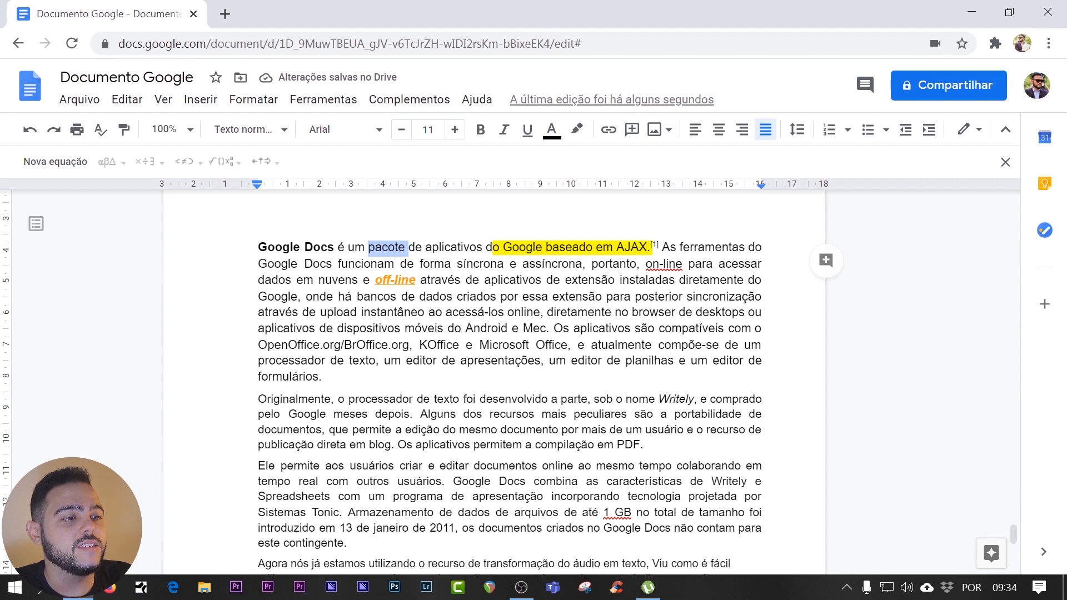
Examine the link options and suggestions for the word "aplicativos" in the third line, and leave without adding a link.
double_click(516, 280)
click(608, 130)
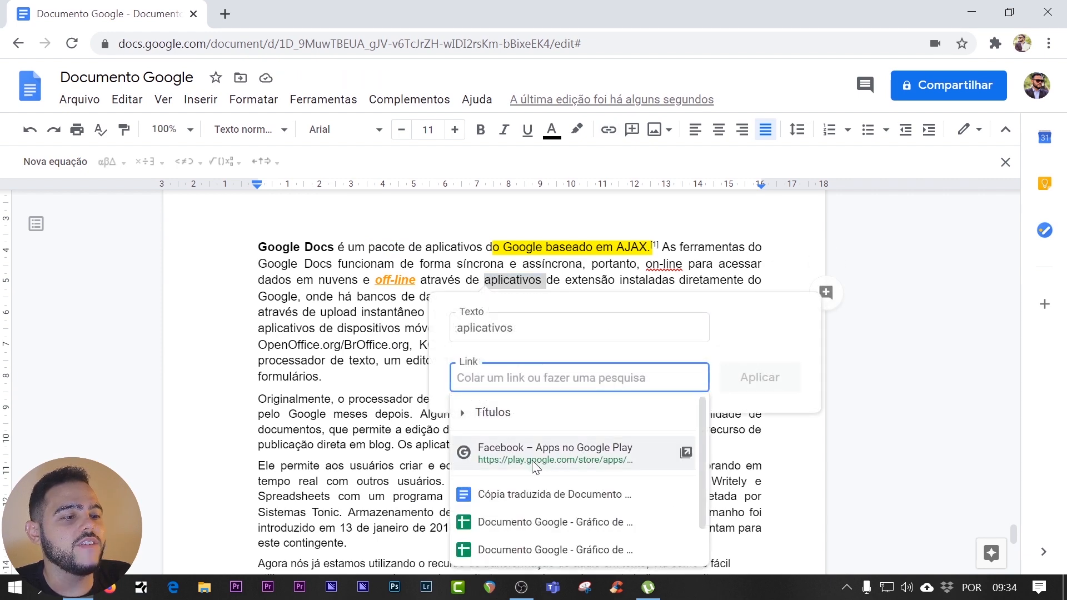
scroll(577, 459, down, 1)
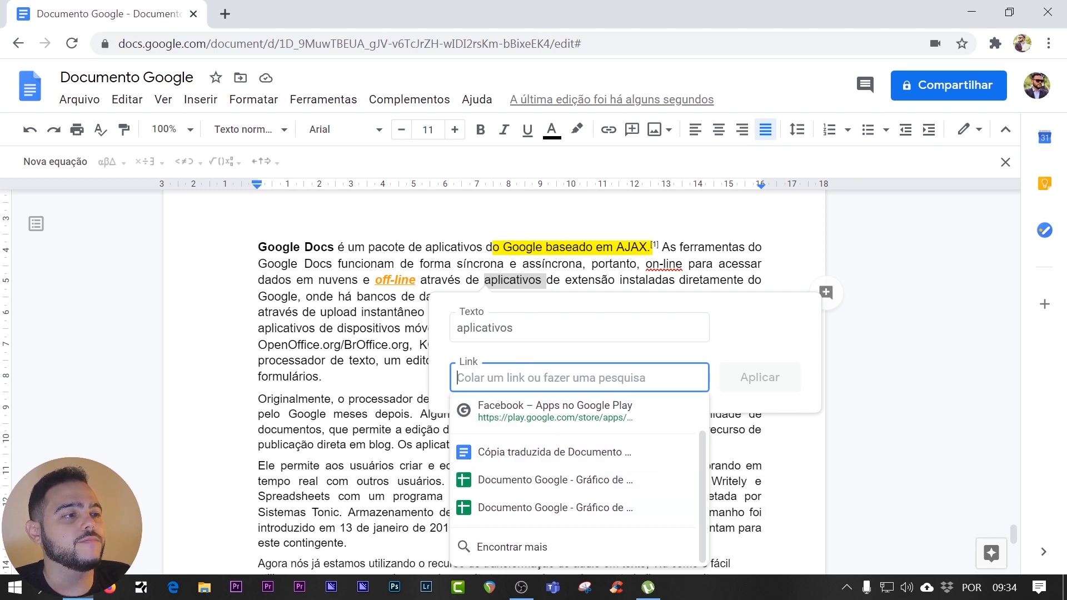
click(258, 247)
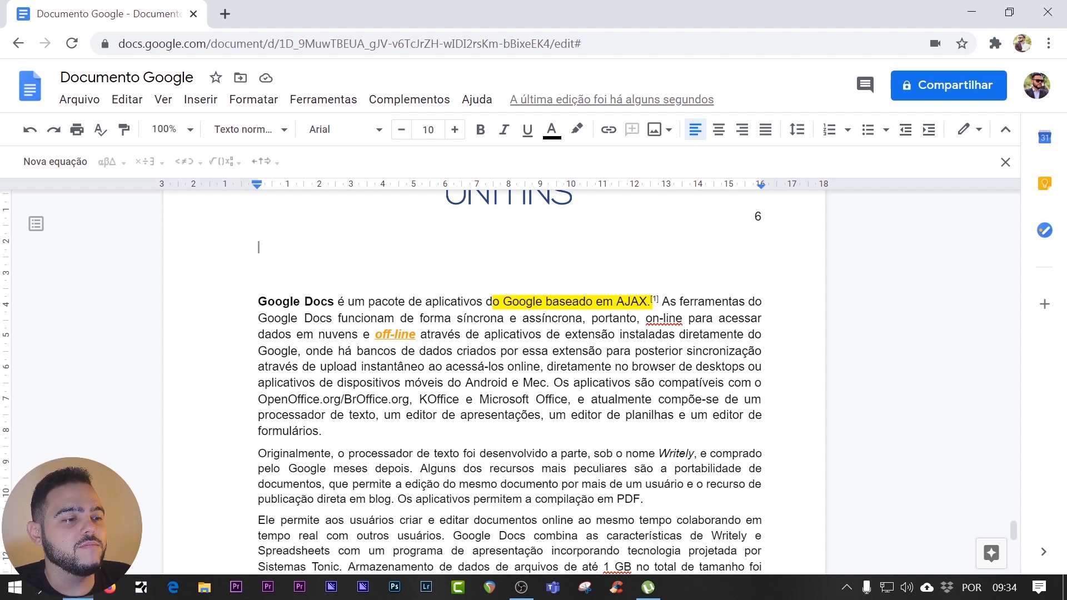
Add the comment "Precisa revisar esse trecho" to the passage "Os aplicativos são compatíveis".
drag(555, 383, 715, 383)
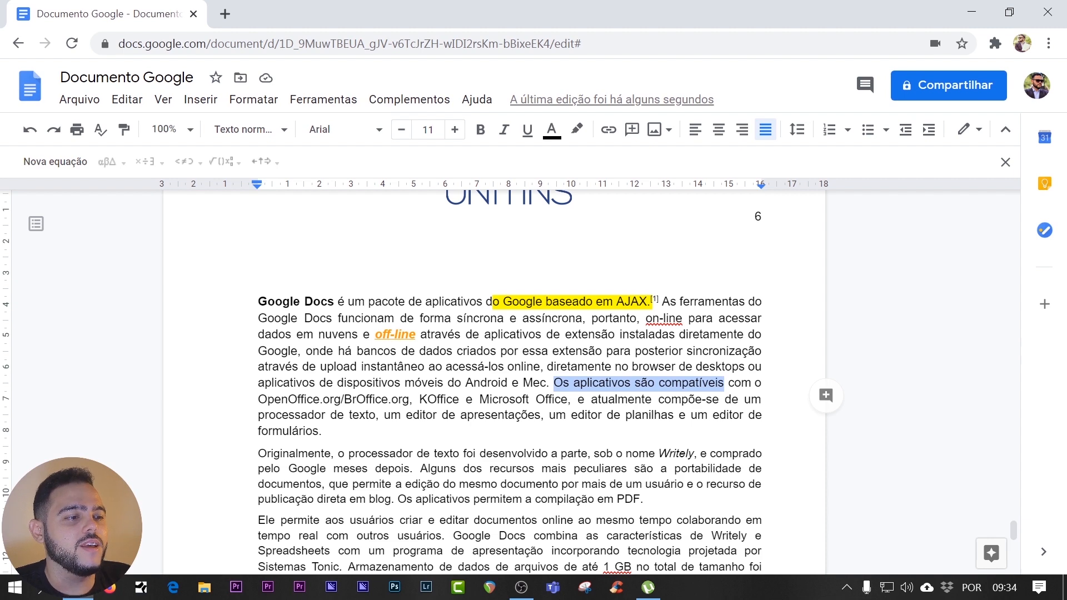
click(632, 131)
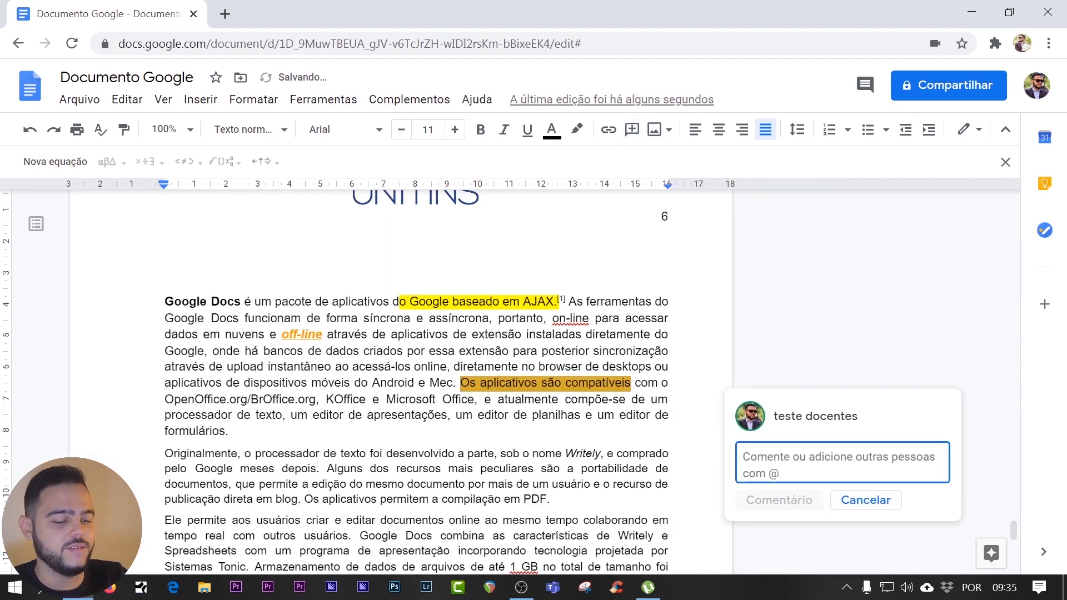
text(Precisa r)
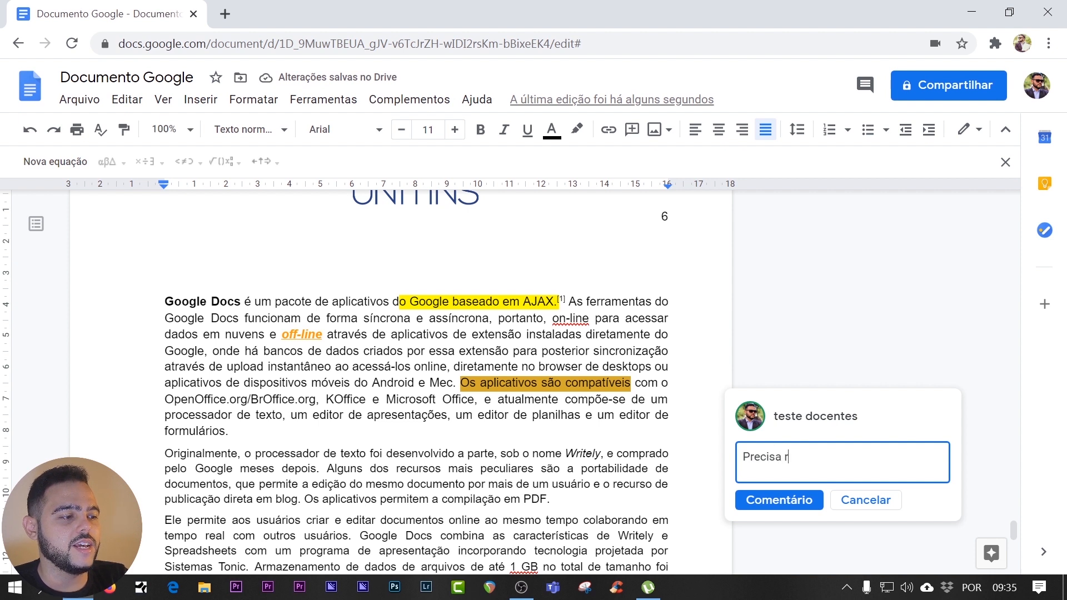
text(evisar esse )
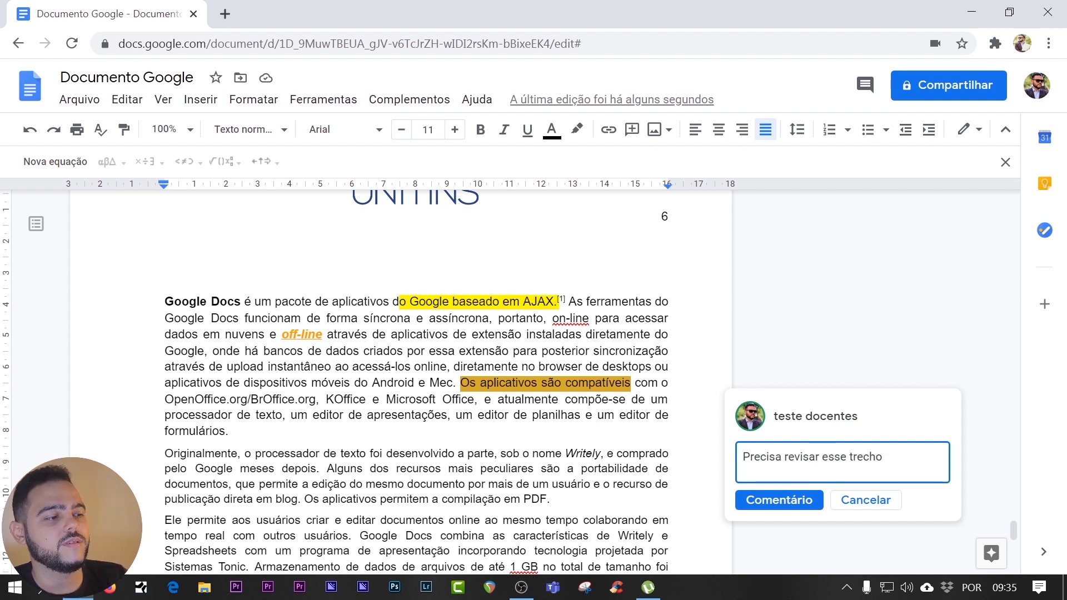
text(trecho)
click(779, 500)
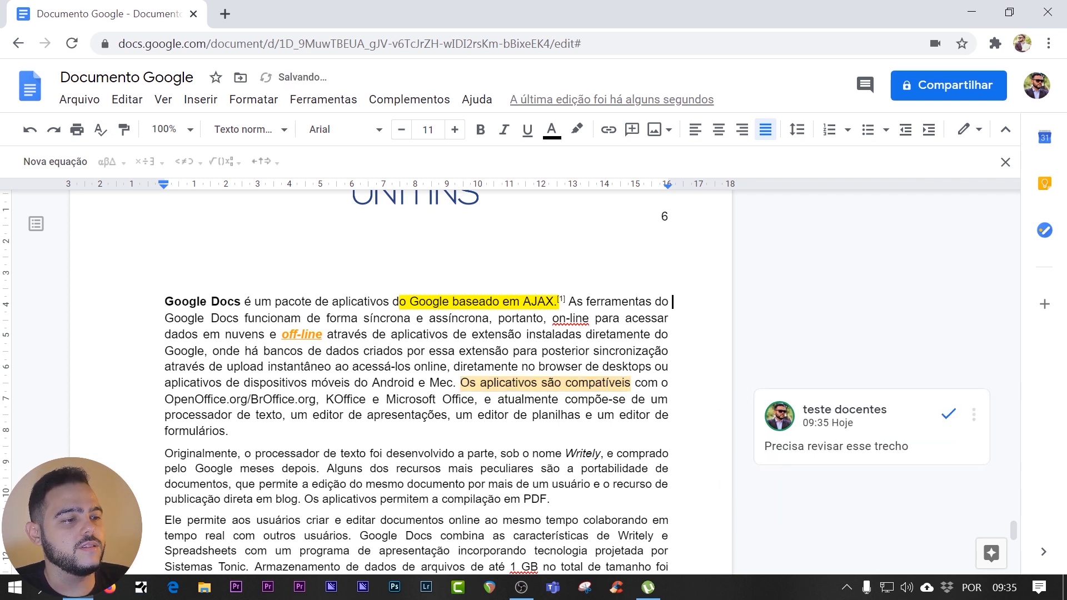
Examine the commented passage "Os aplicativos são compatíveis" and open its comment to view the reply and resolve options.
drag(461, 383, 647, 383)
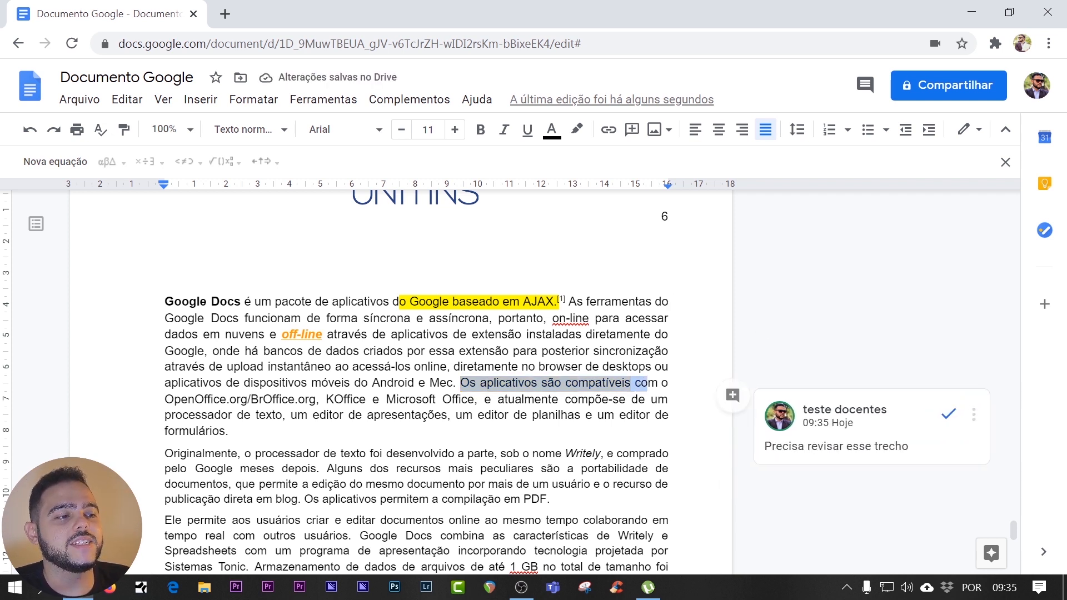
click(673, 351)
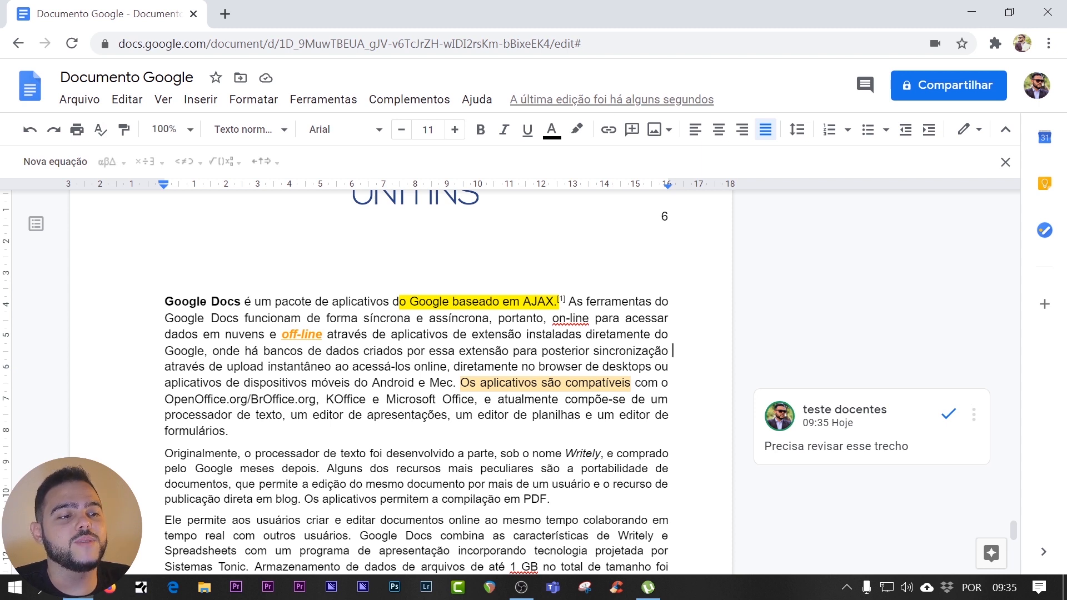
click(514, 382)
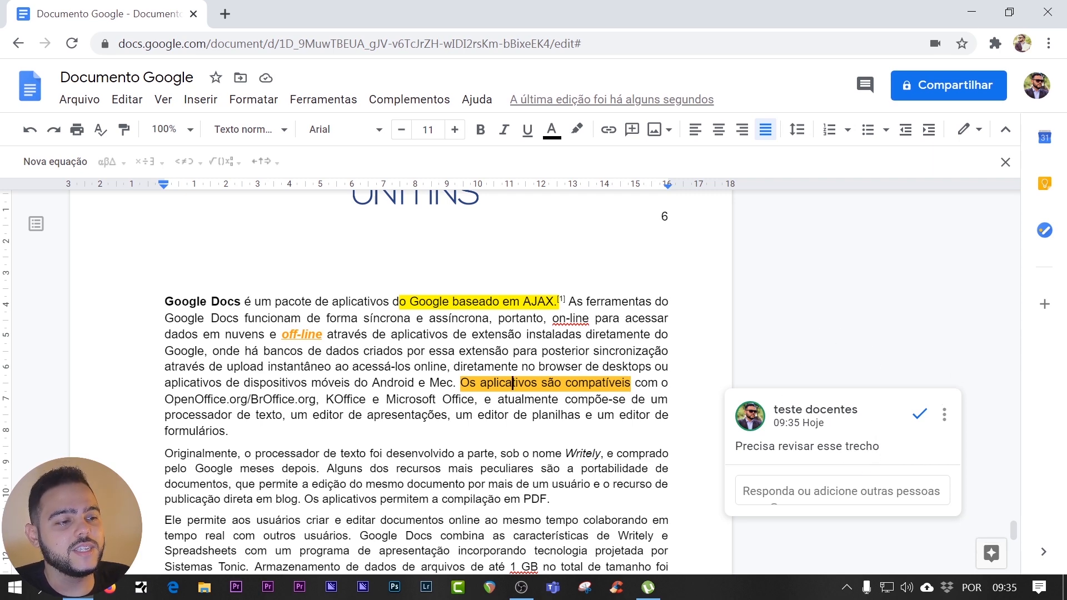
Place the cursor in the second paragraph and examine the available sources for inserting an image.
click(550, 469)
scroll(550, 389, down, 3)
scroll(550, 389, up, 3)
click(667, 130)
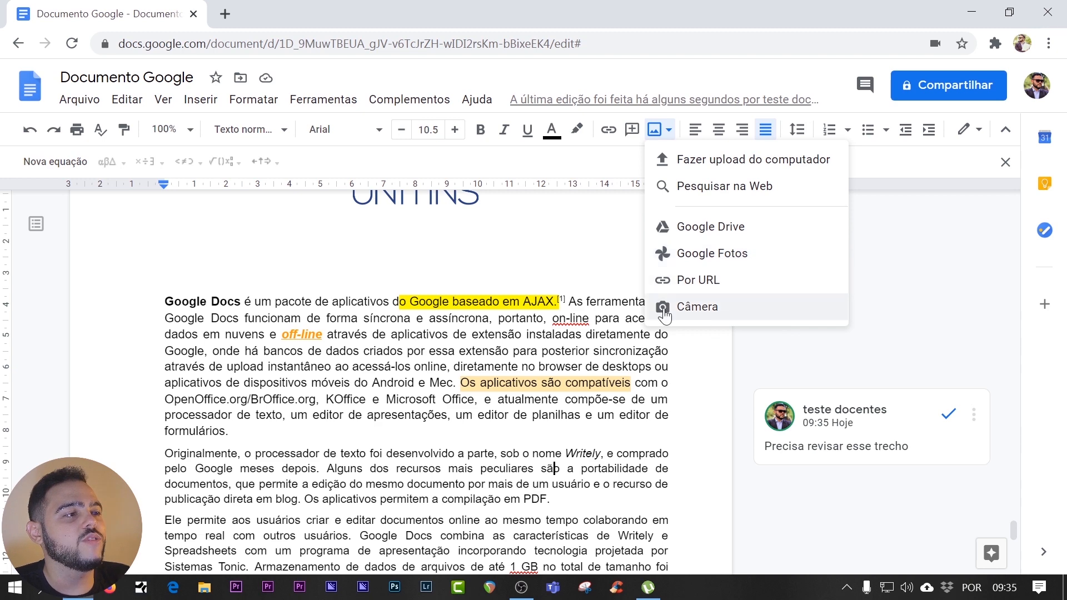
Align the whole opening "Google Docs" paragraph to the left.
click(572, 383)
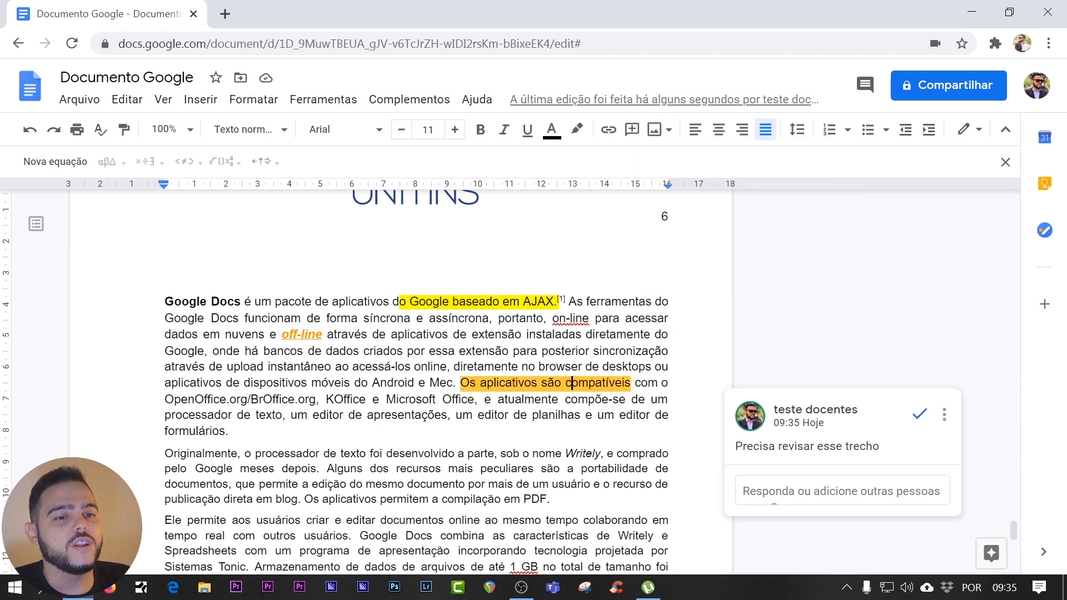
triple_click(572, 383)
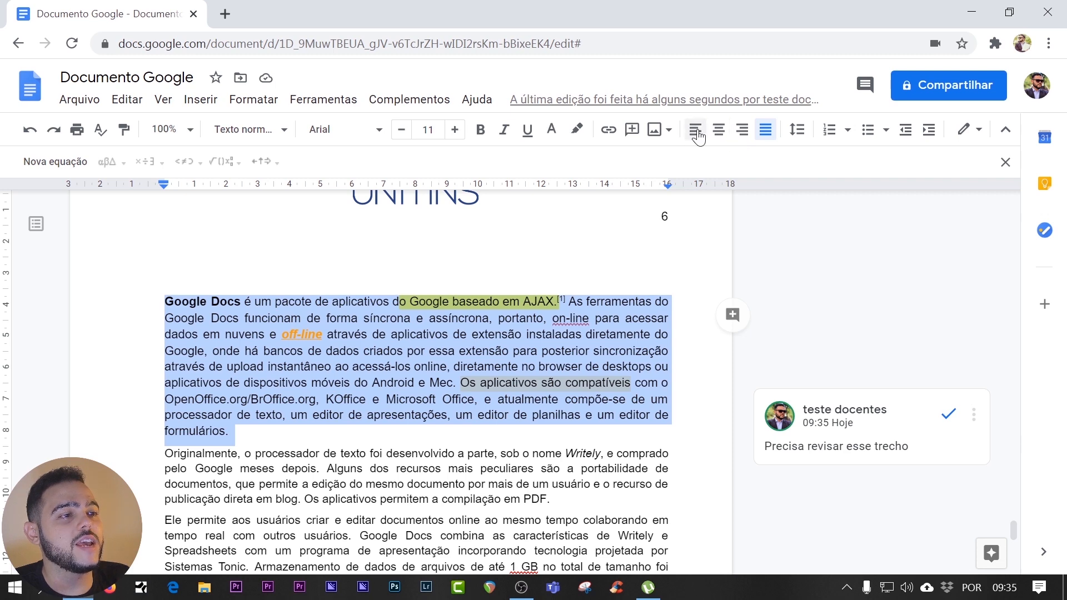
click(697, 133)
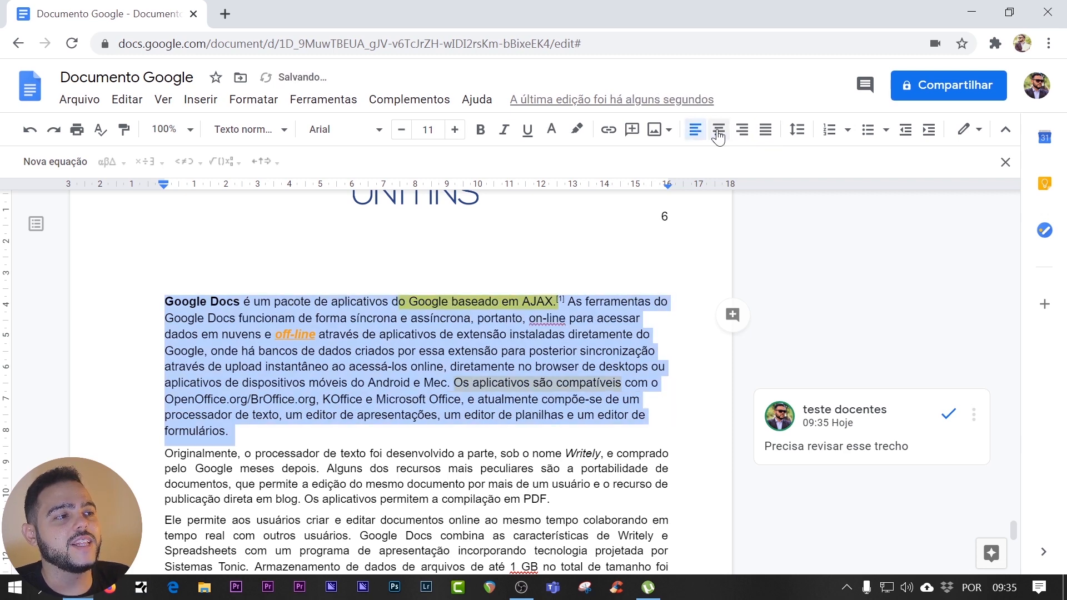
Try center and right alignment on the opening "Google Docs" paragraph, settle on justified, and set its line spacing to 1,5.
click(719, 133)
click(743, 134)
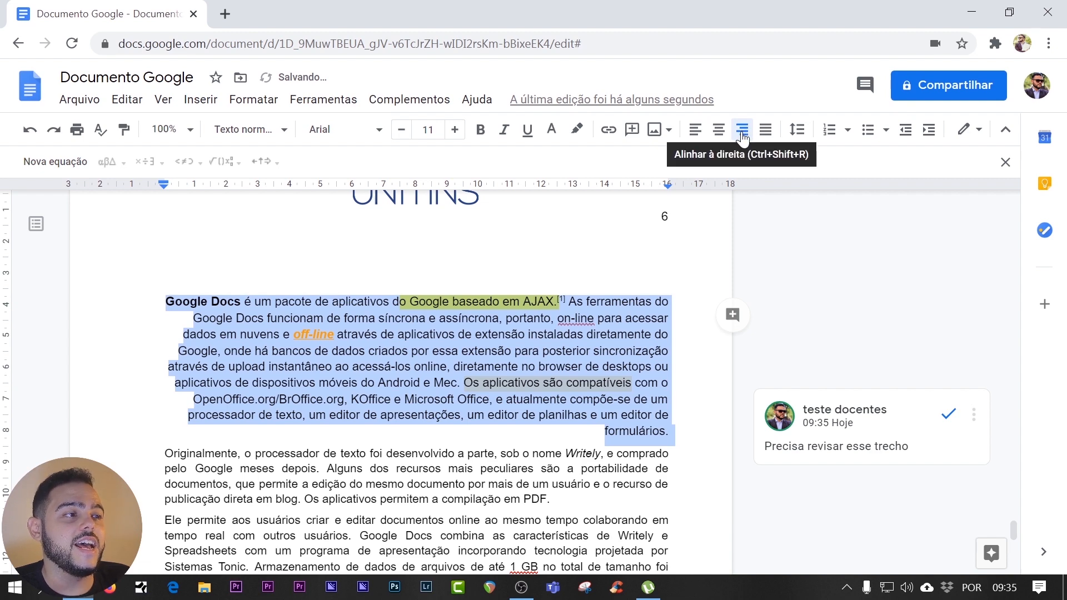
click(772, 136)
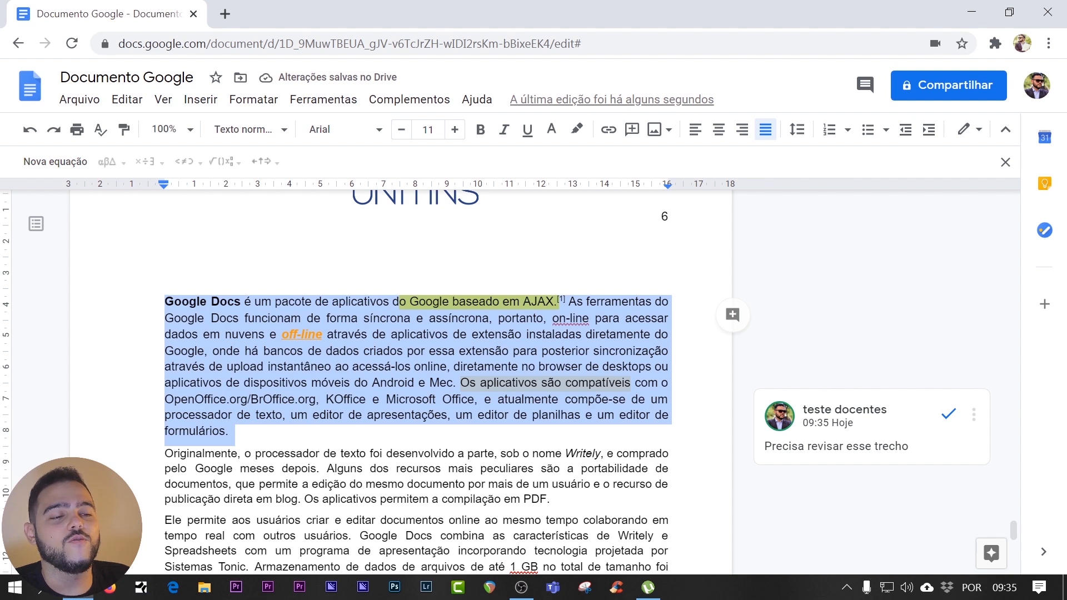
click(804, 136)
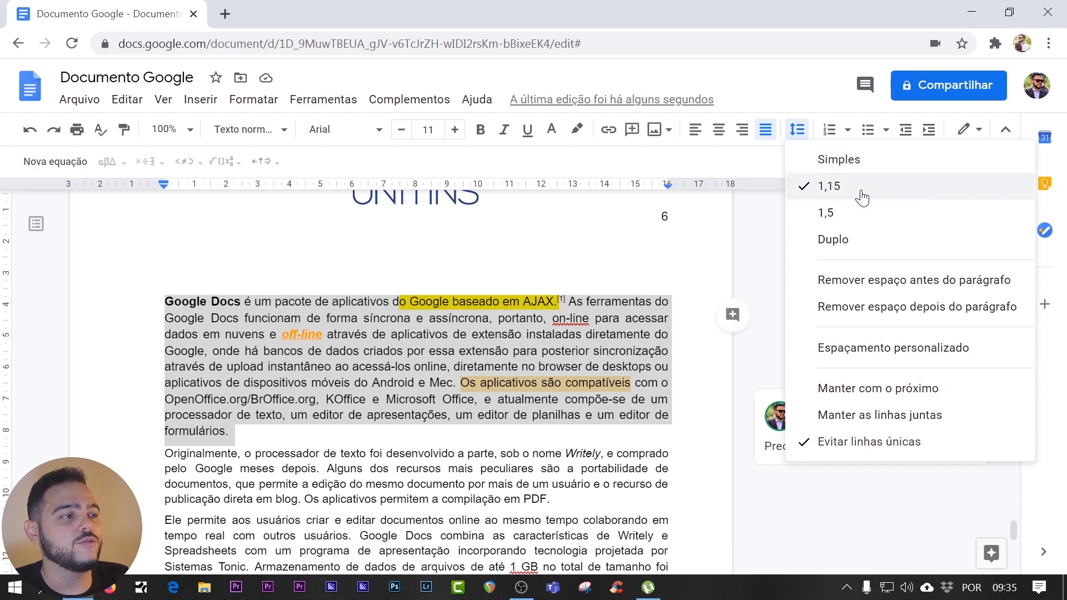
click(816, 215)
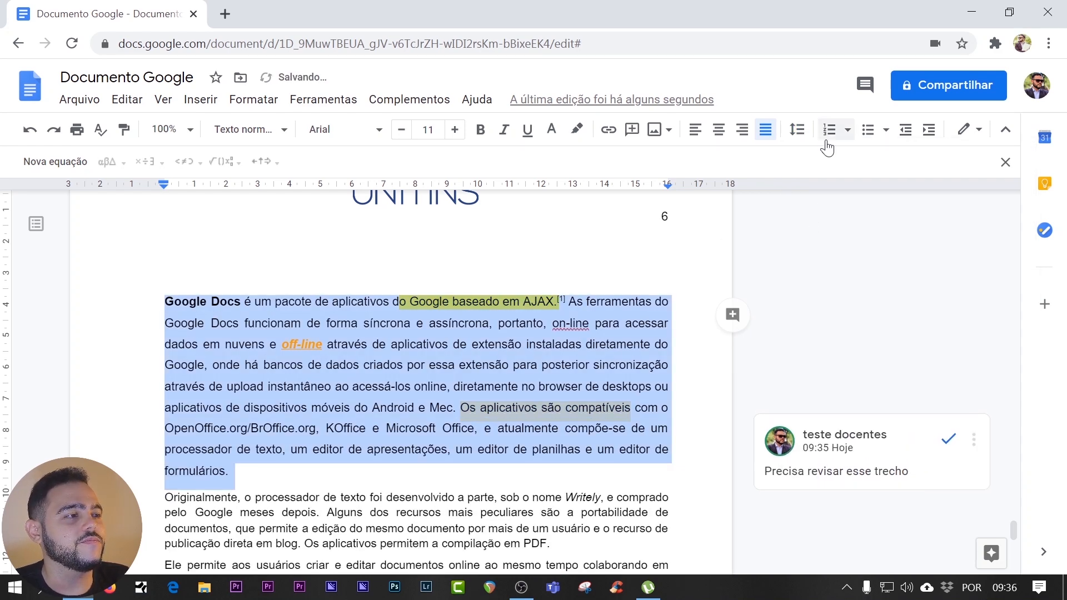
Convert the whole bulleted list of supported file formats into a numbered list with the 1., a., i. style.
click(847, 132)
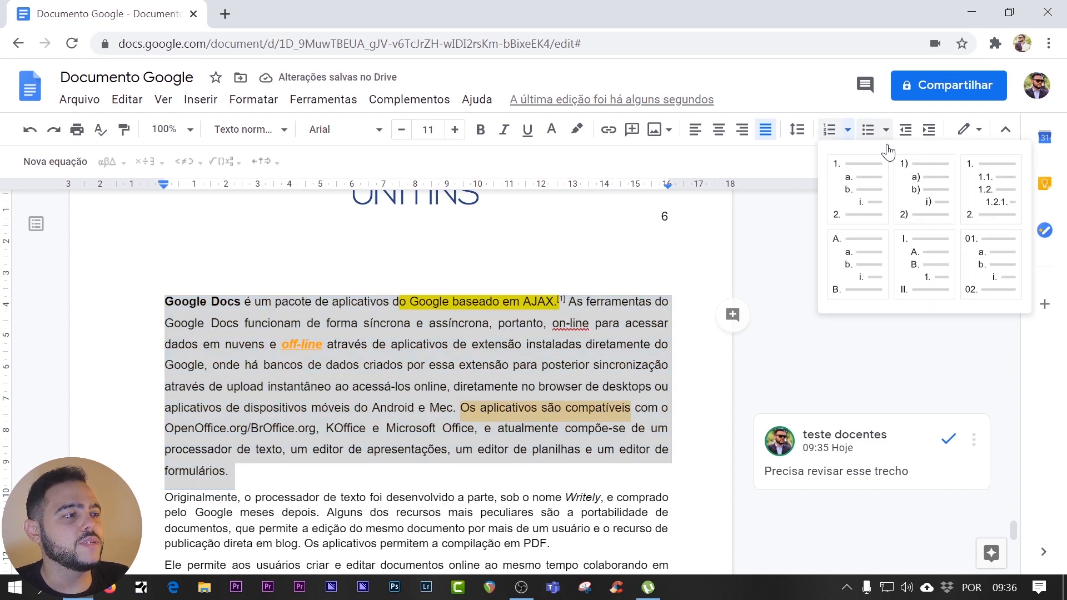
scroll(417, 383, down, 5)
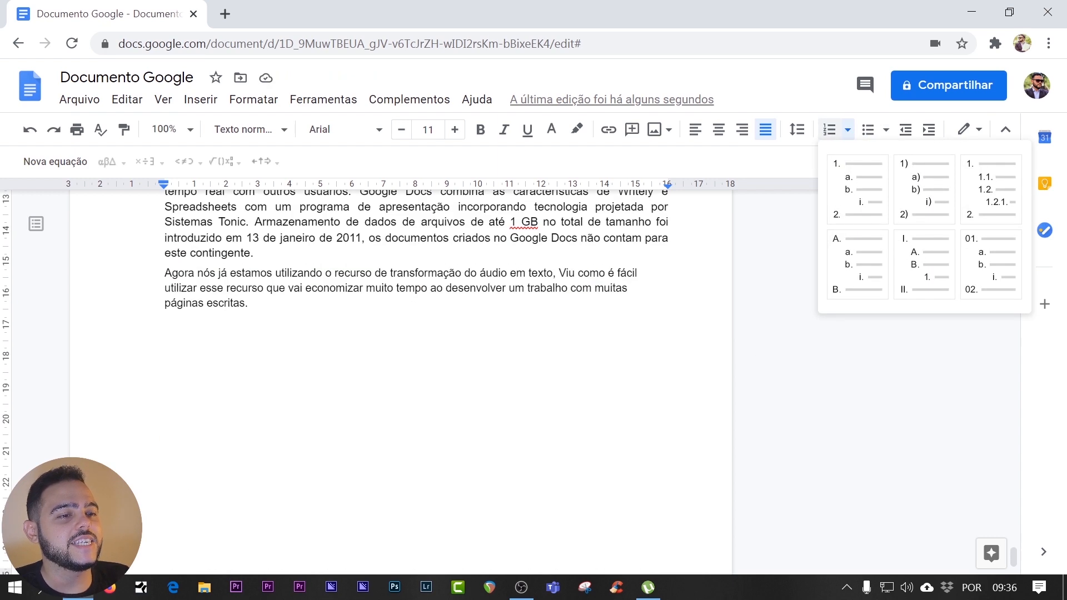
scroll(484, 324, up, 8)
middle_click(505, 324)
scroll(505, 324, up, 20)
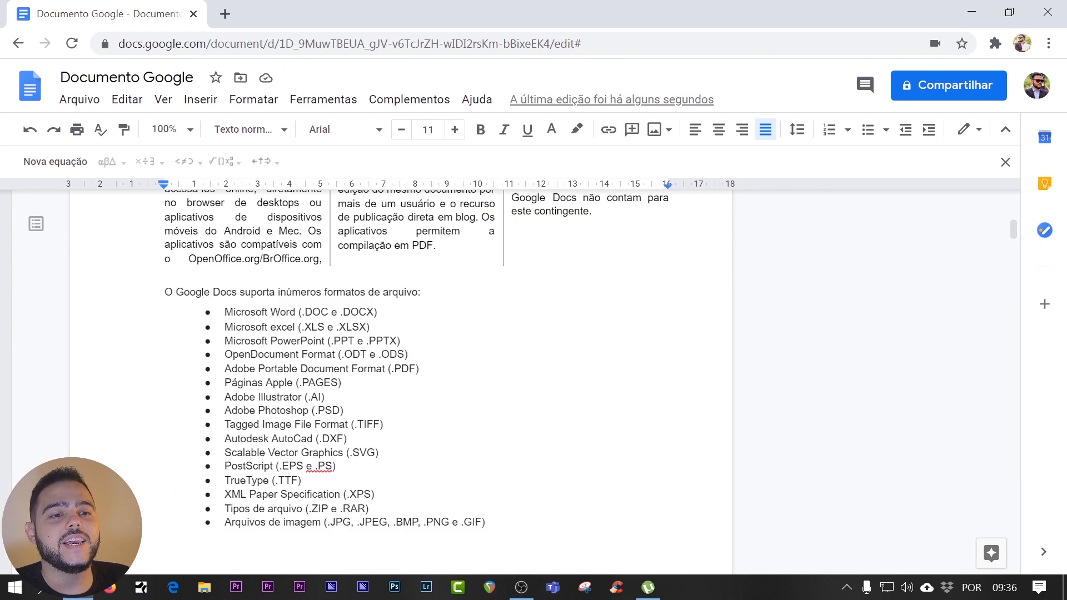
drag(225, 311, 485, 522)
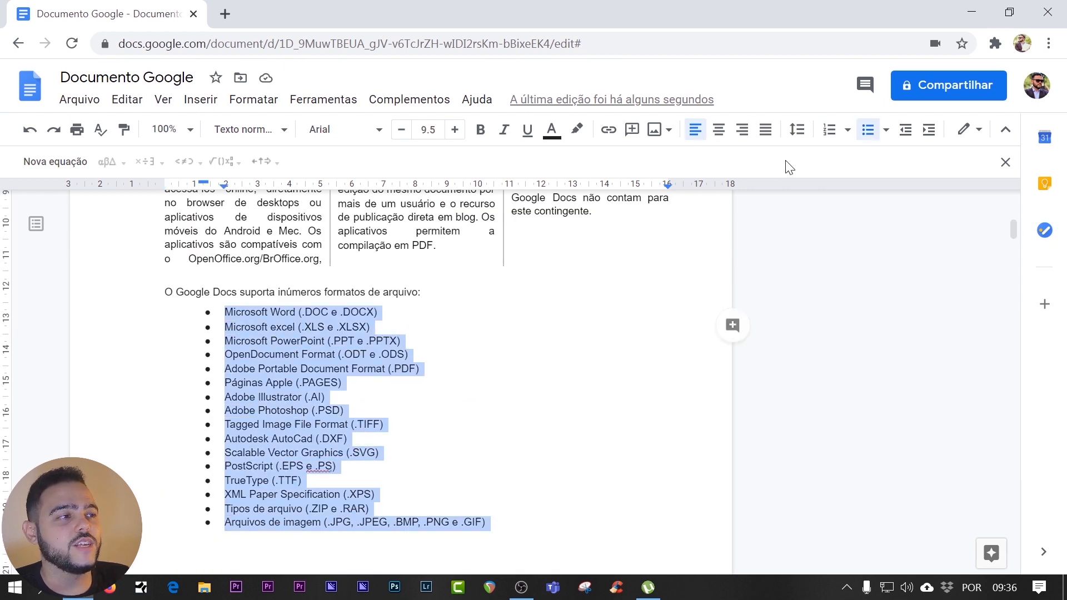
click(846, 130)
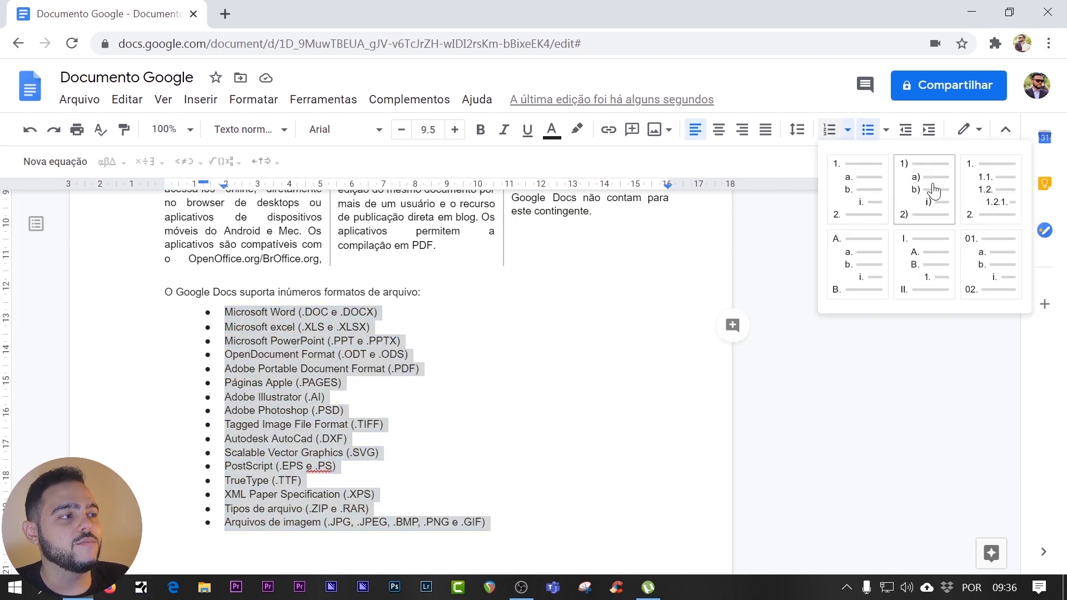
click(883, 191)
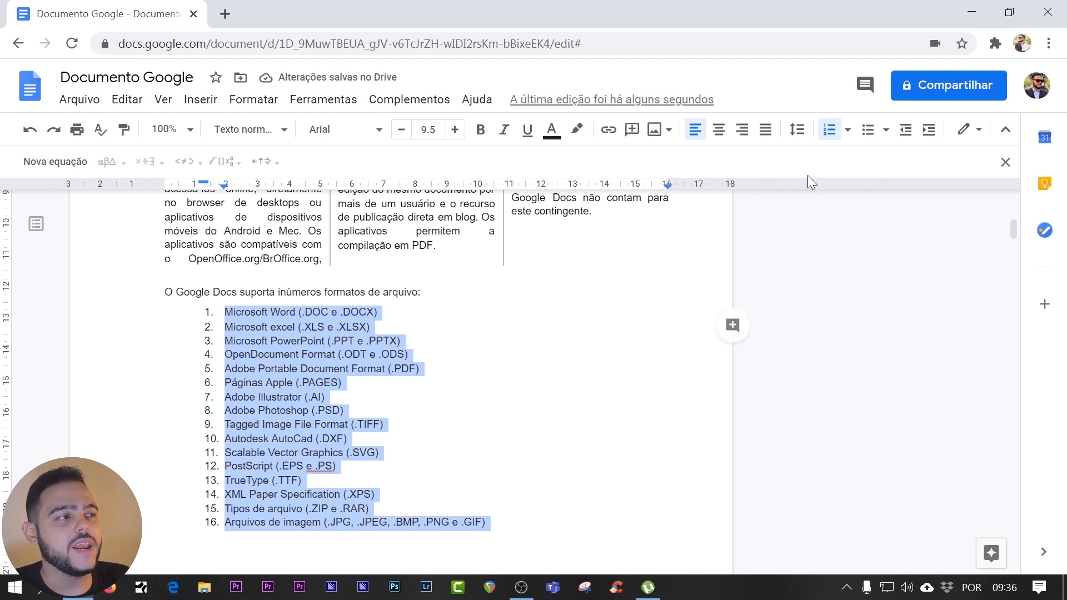
Switch the file format list to the bullet style with solid round top-level bullets.
click(886, 130)
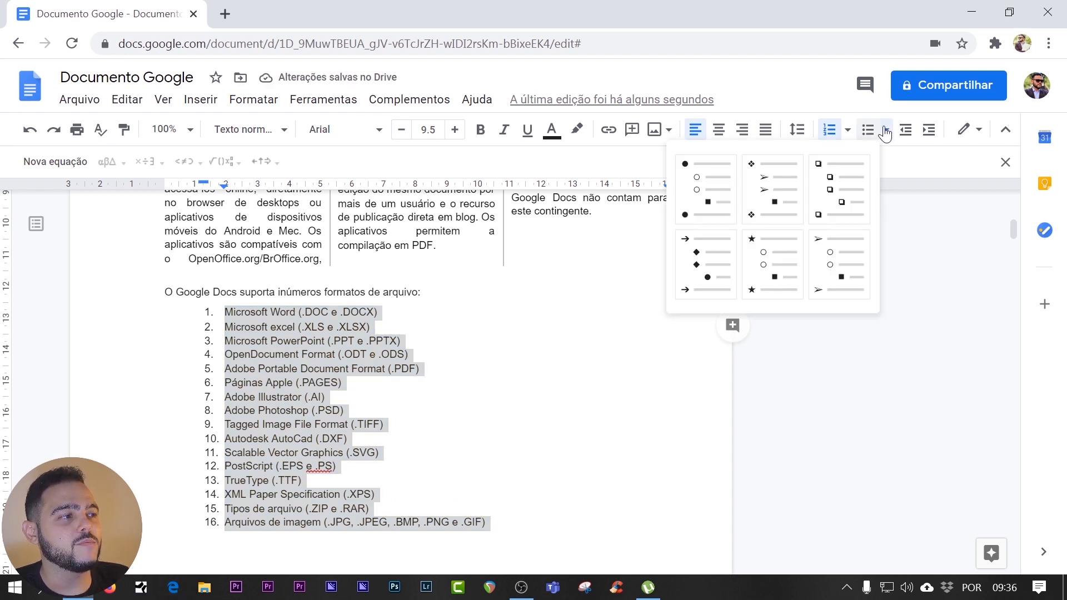
click(701, 195)
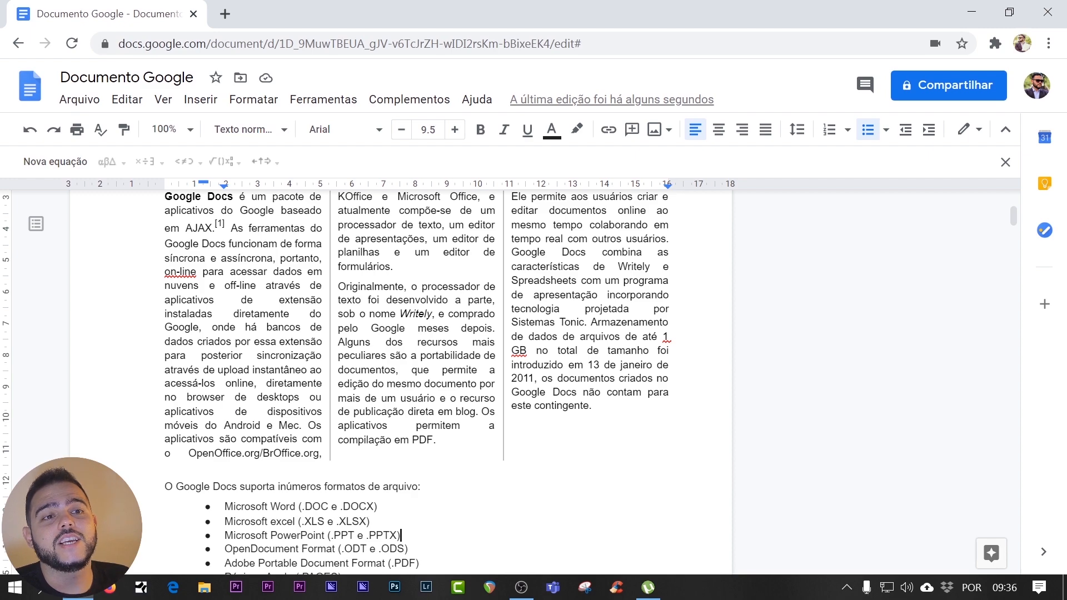
scroll(366, 383, up, 4)
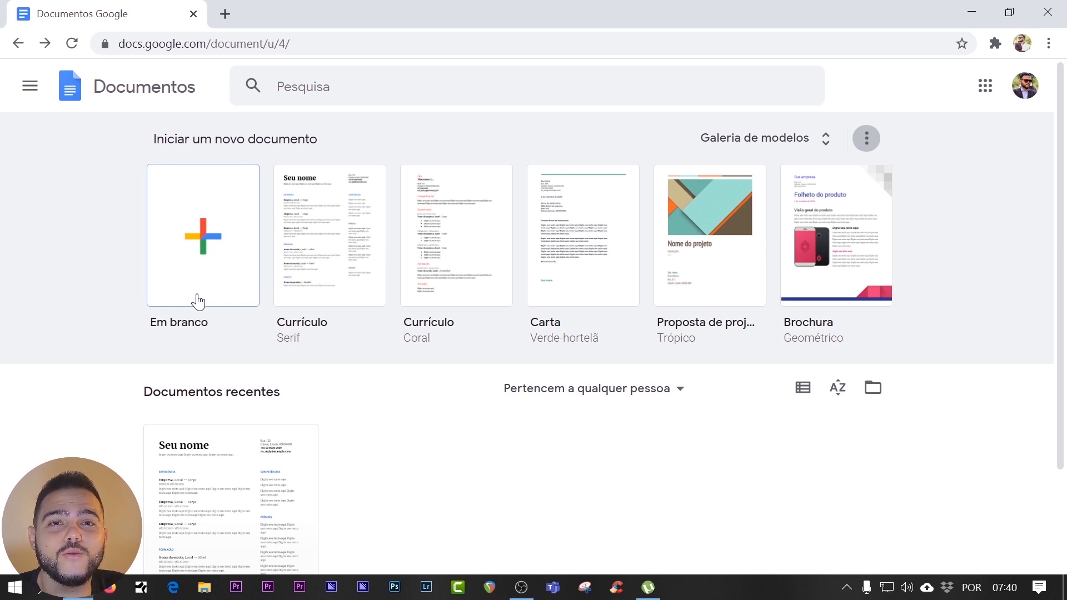
Start a new blank document and look through the Google Docs text and its file format list.
click(192, 218)
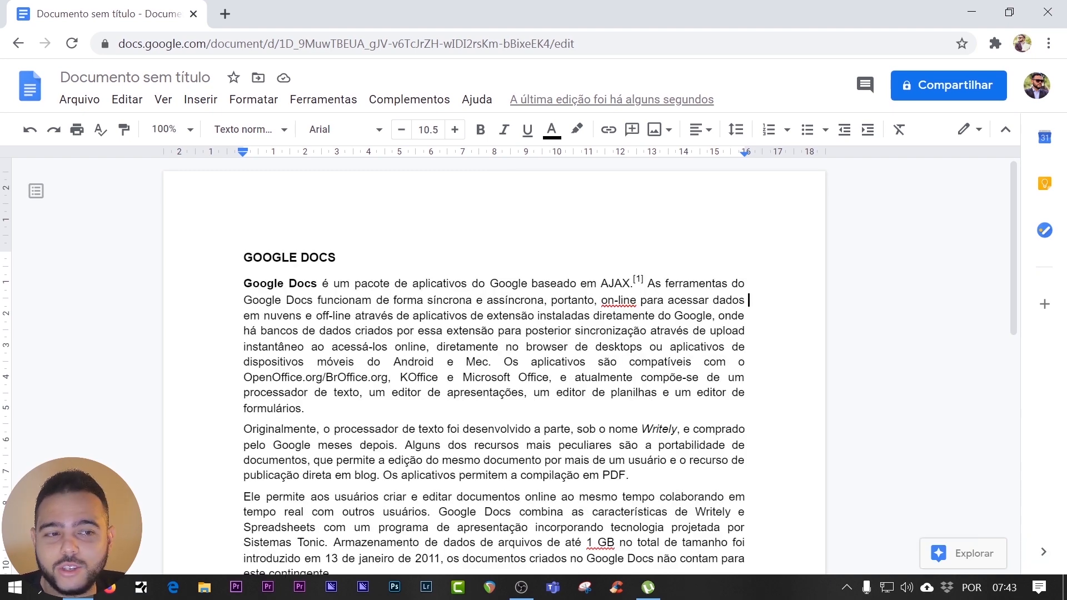
scroll(493, 367, down, 3)
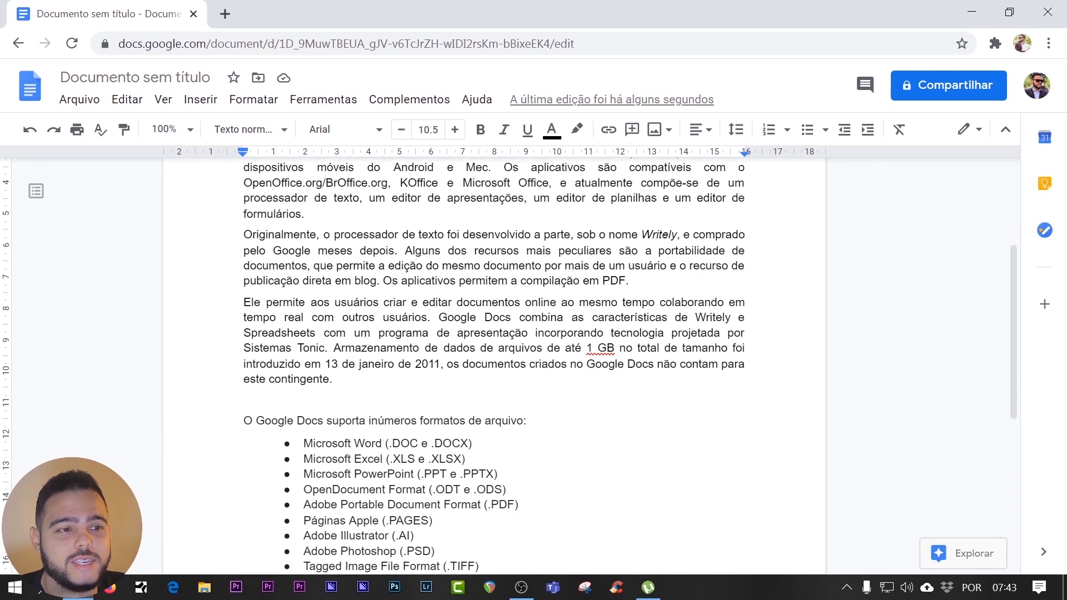
scroll(494, 361, down, 5)
scroll(493, 361, up, 1)
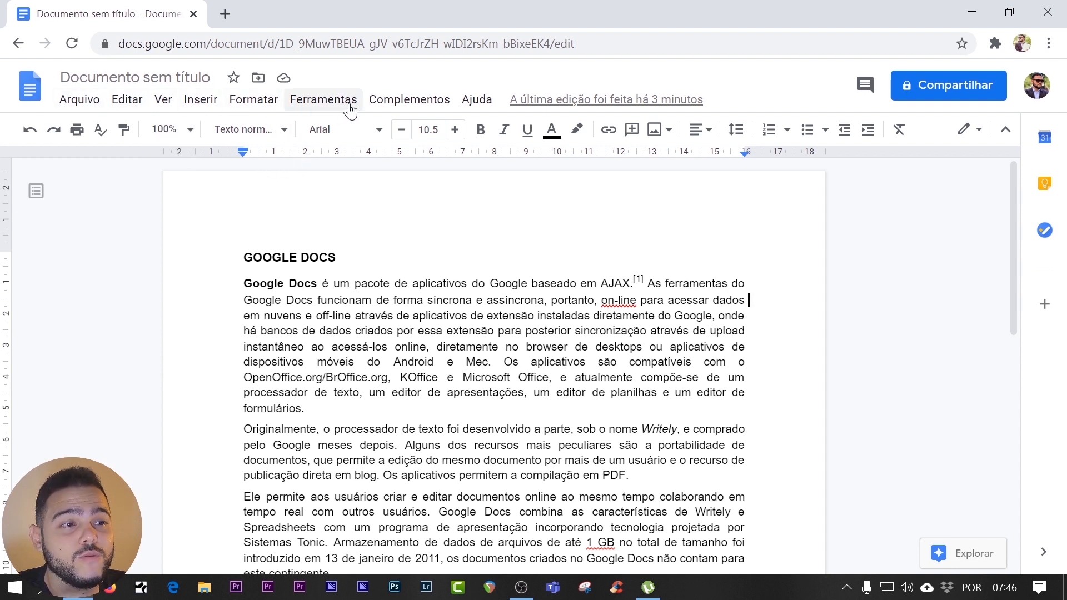
Examine the document's file options and start making a copy of it.
click(82, 103)
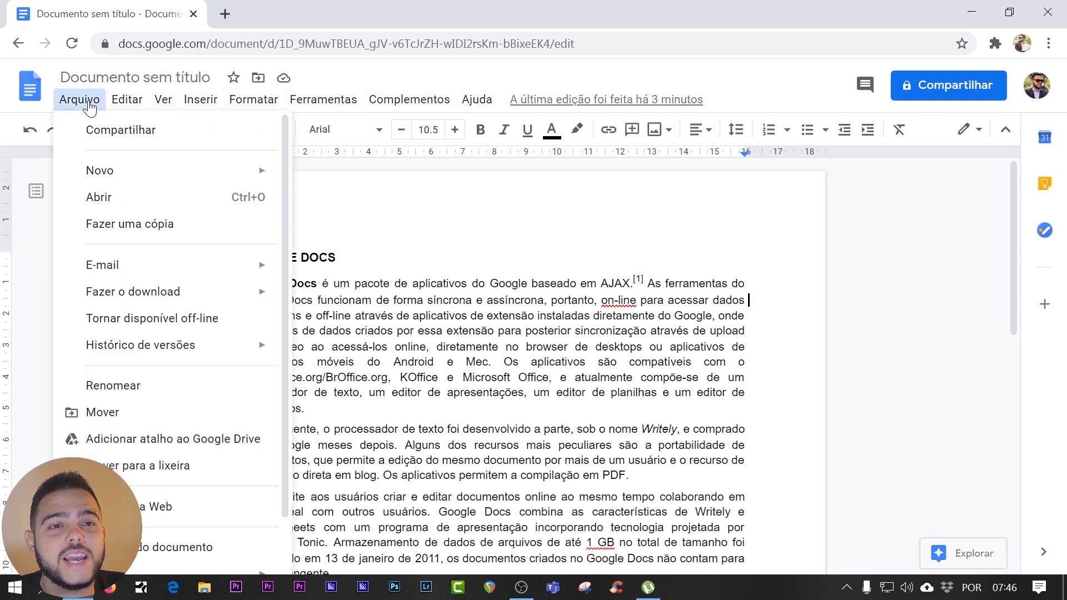
mouse_move(140, 114)
mouse_move(84, 106)
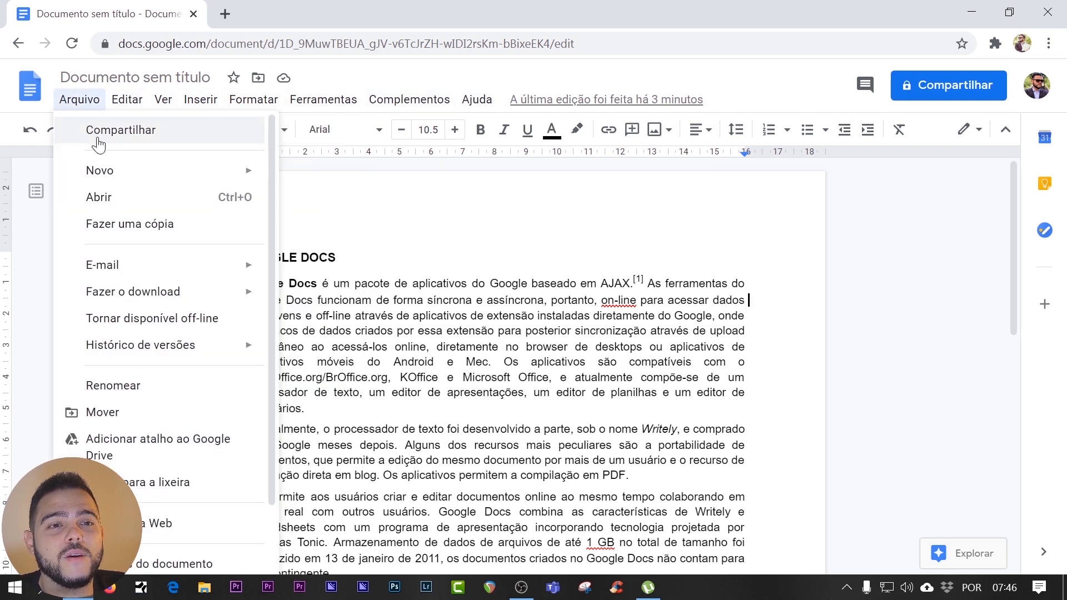
mouse_move(248, 177)
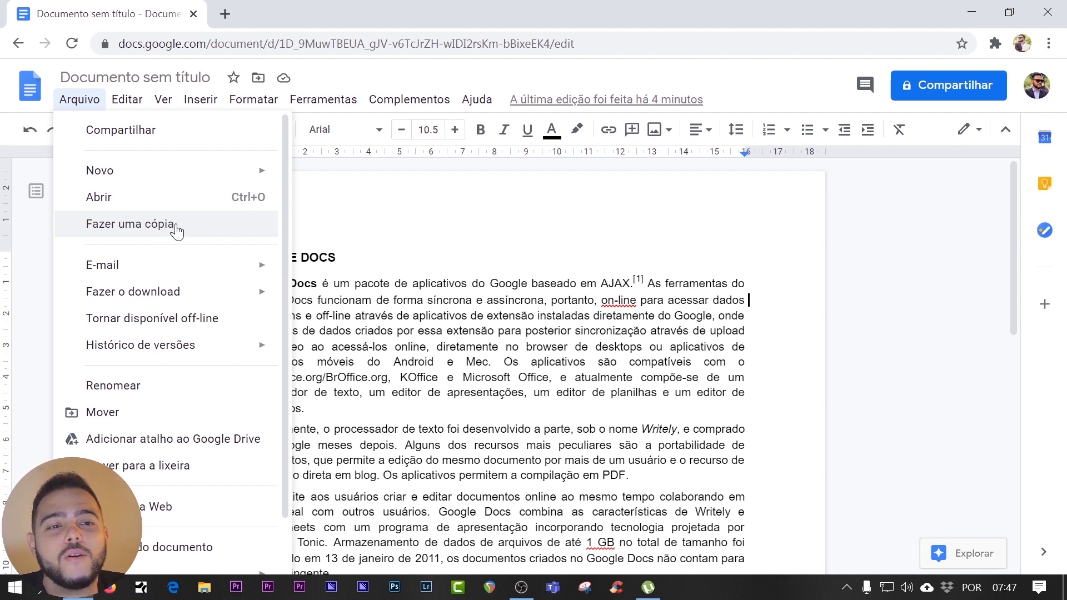
click(115, 229)
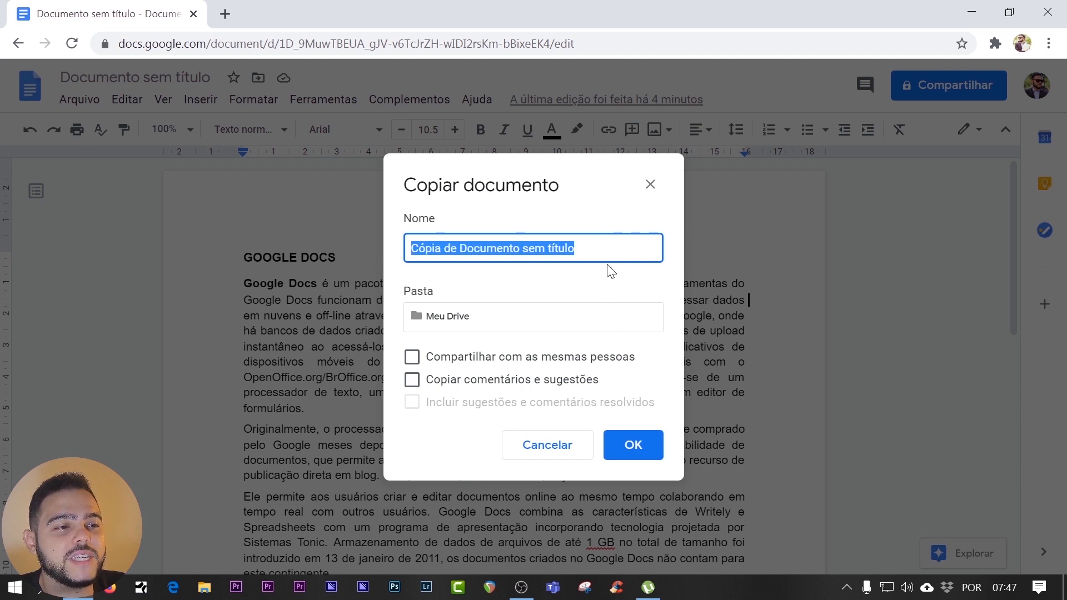
Browse the contents of Meu Drive and set a new DOCUMENTOS folder there as the copy's destination.
click(472, 316)
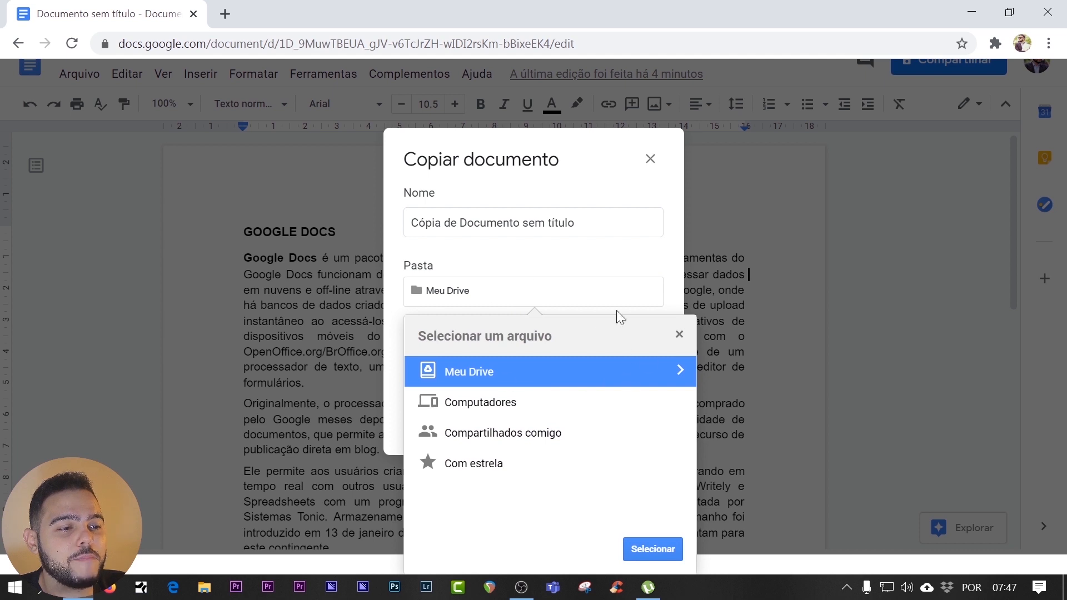
click(583, 375)
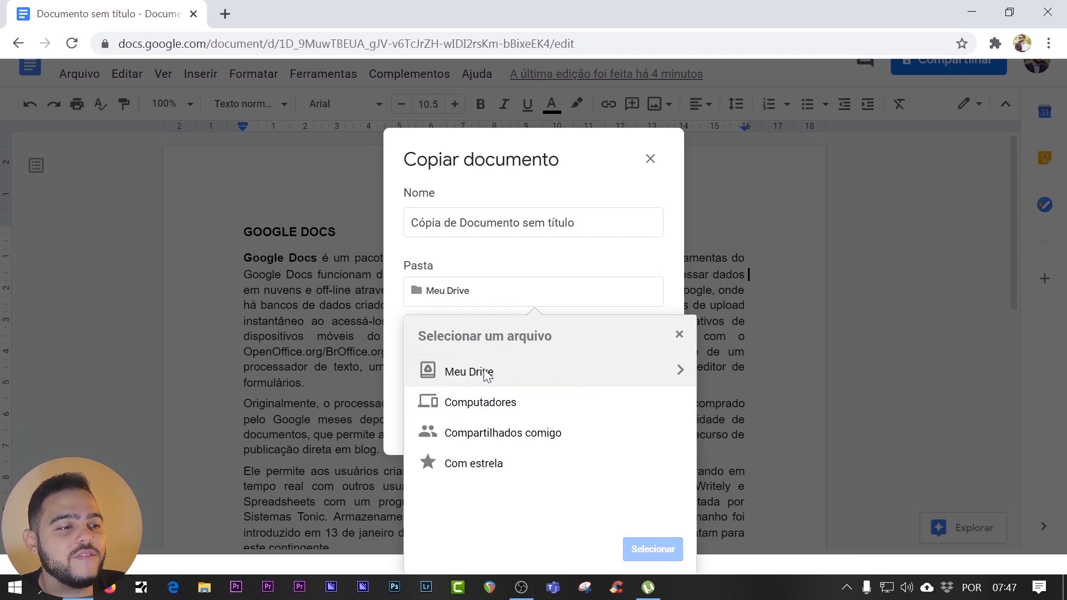
double_click(452, 373)
scroll(553, 415, down, 2)
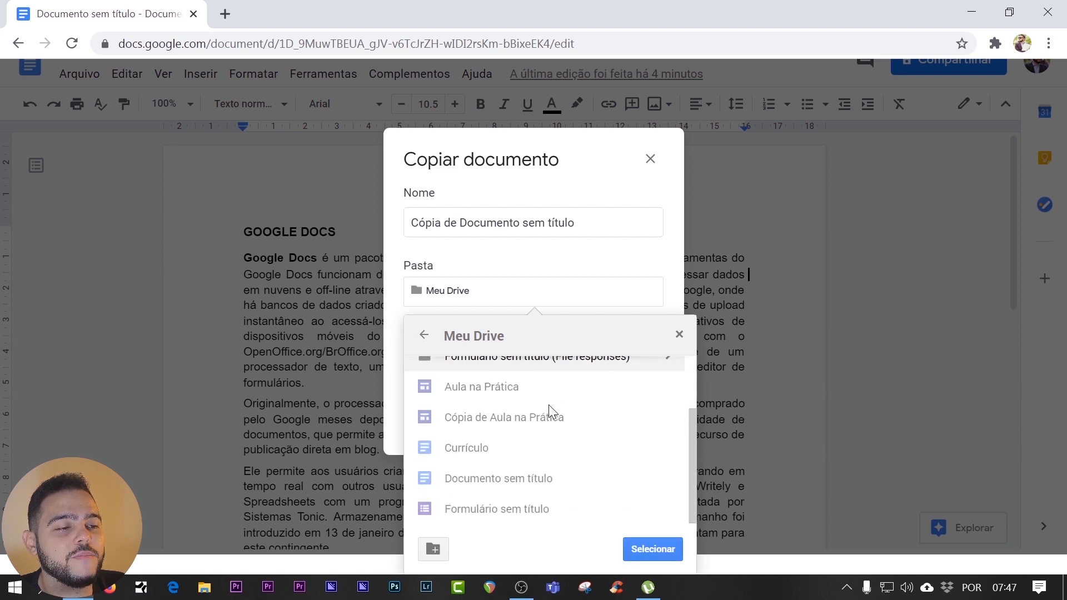
scroll(553, 414, up, 2)
scroll(548, 439, down, 1)
scroll(547, 443, down, 1)
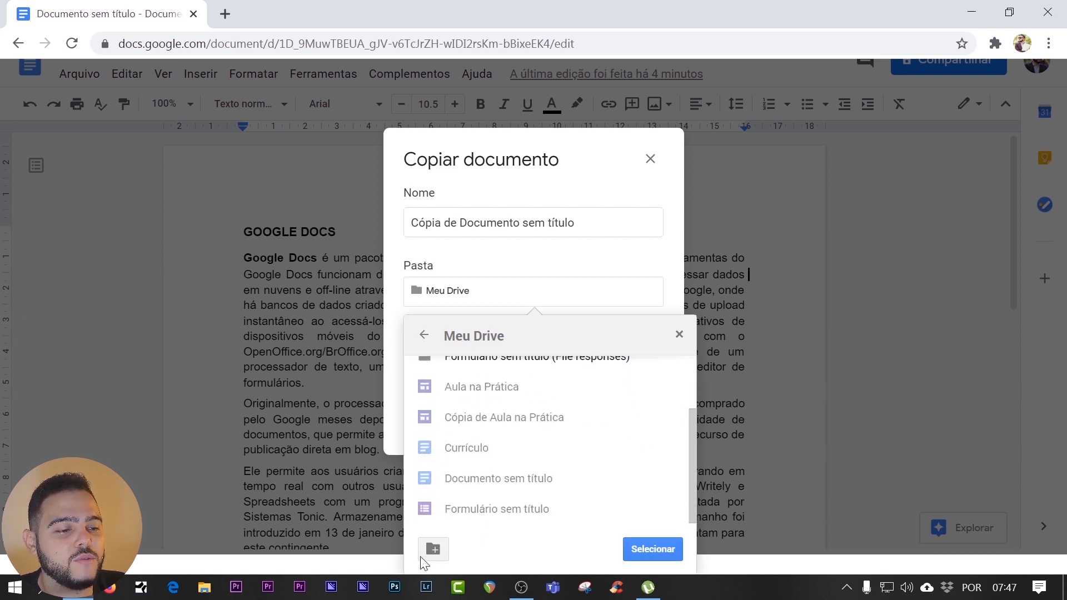
click(434, 549)
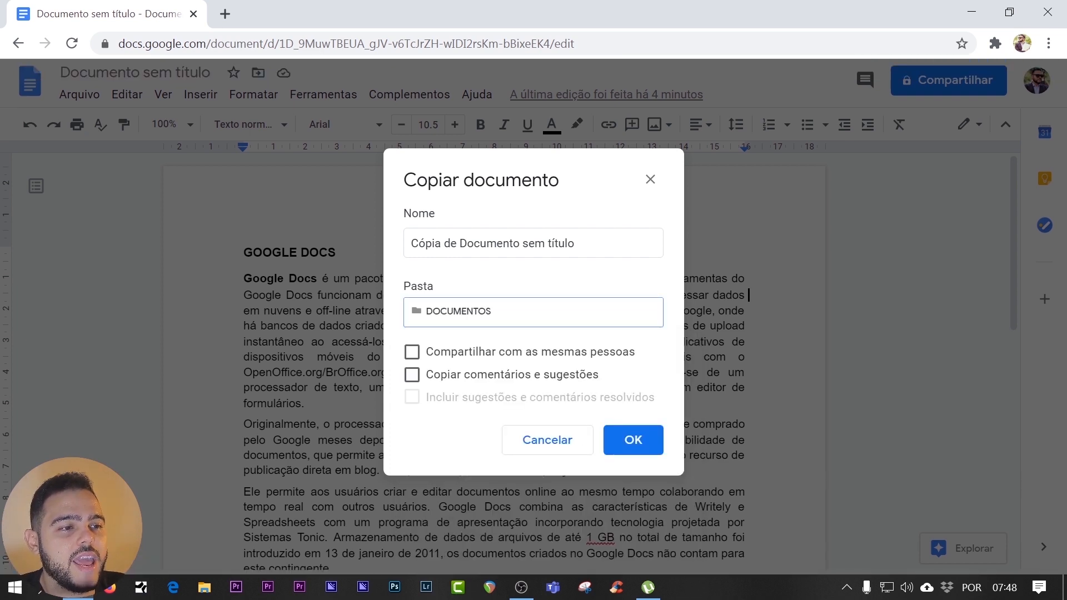
Review the copy's name, folder and sharing options, and cancel the document copy.
click(453, 239)
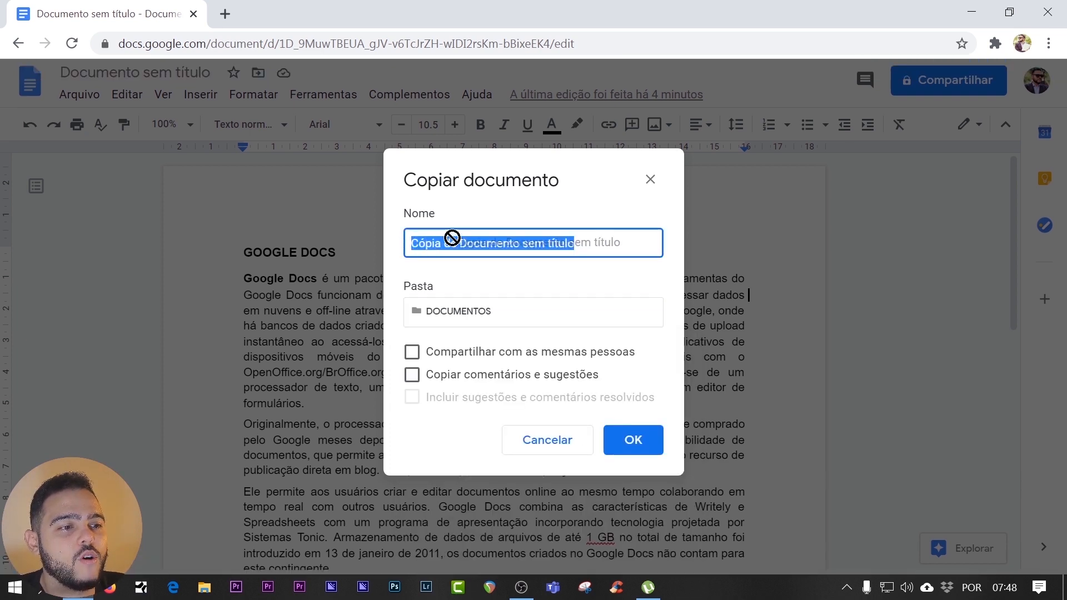
click(474, 316)
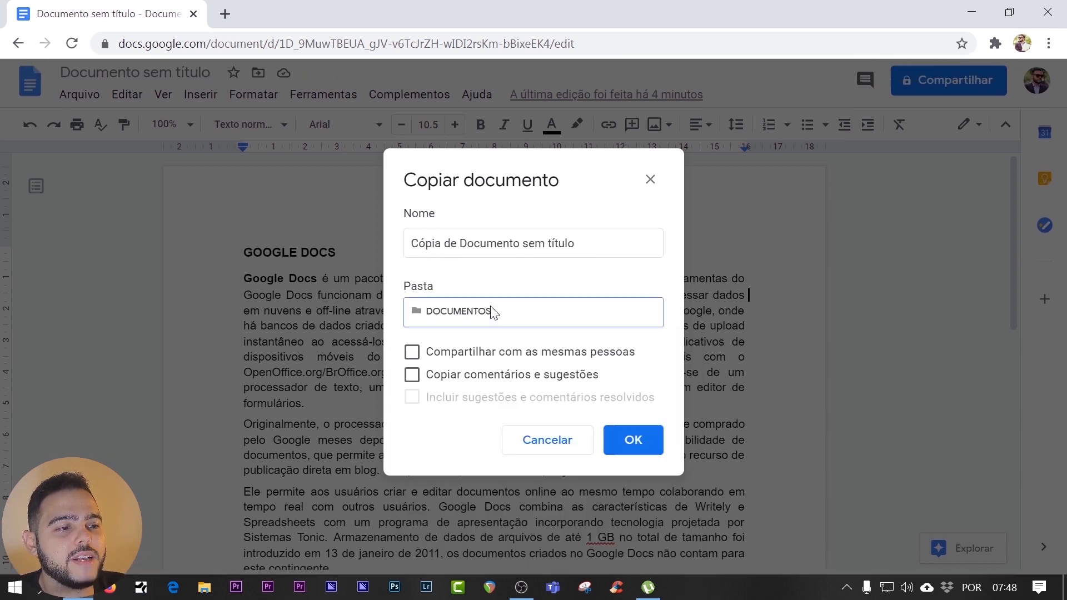
click(489, 307)
click(531, 296)
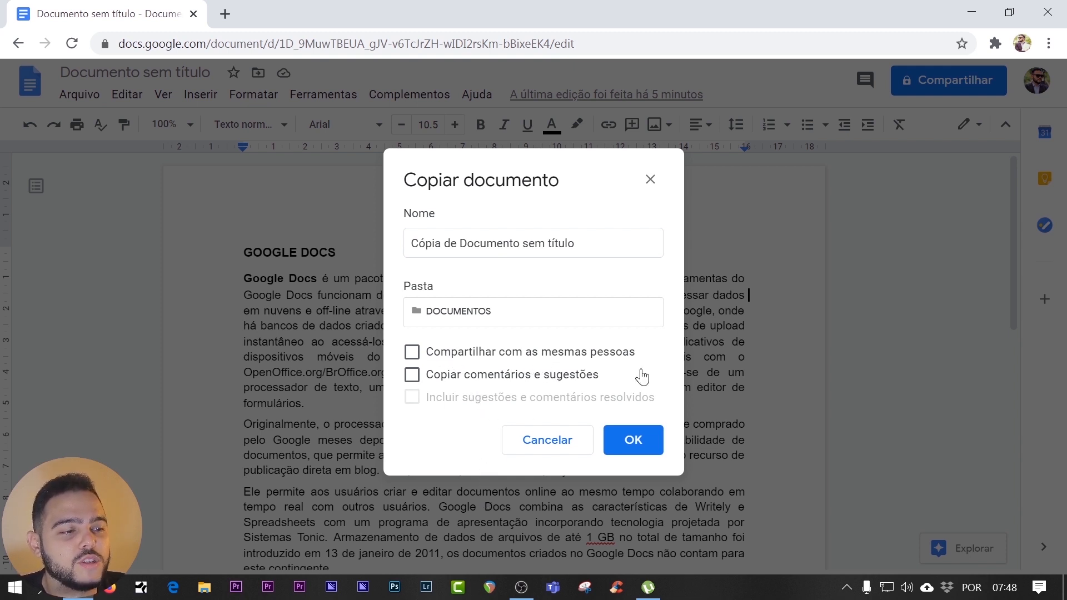
click(535, 442)
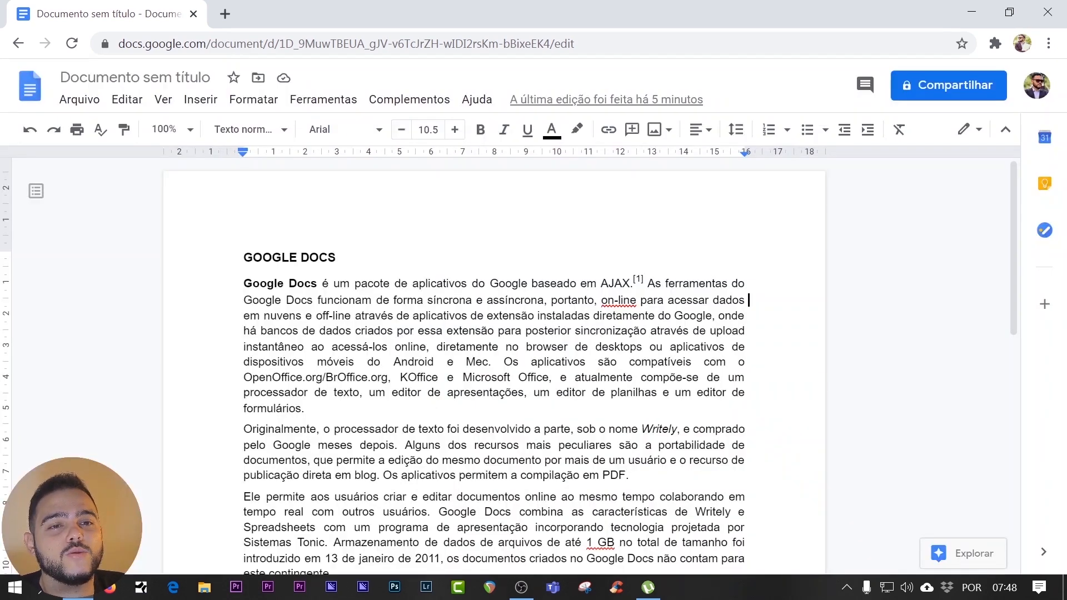
Start sending the document by e-mail as an attachment and add the recipient's e-mail address from the suggestion.
click(79, 100)
mouse_move(142, 269)
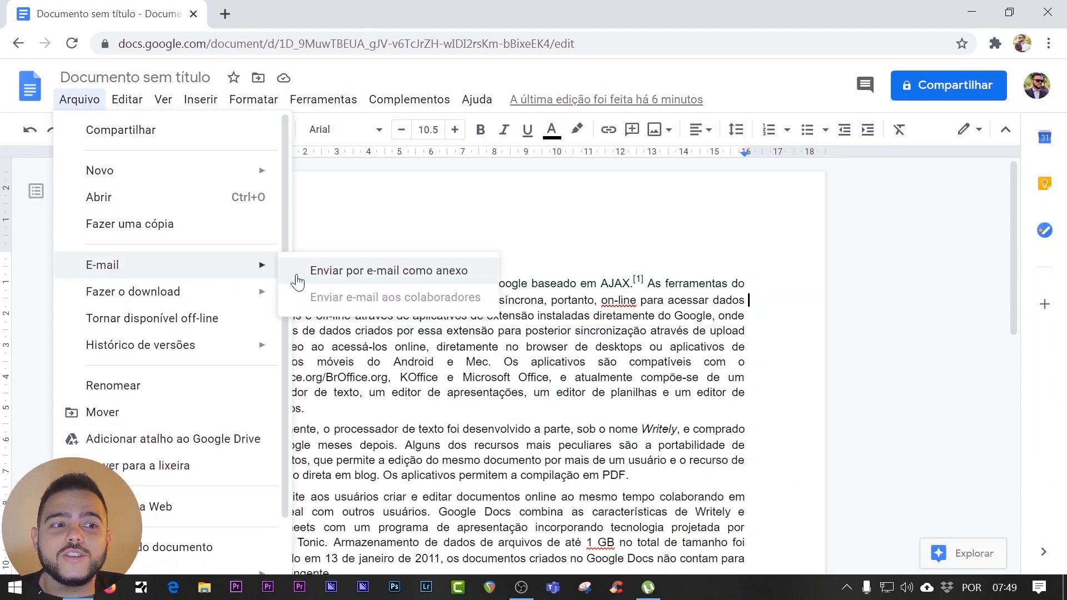
click(334, 273)
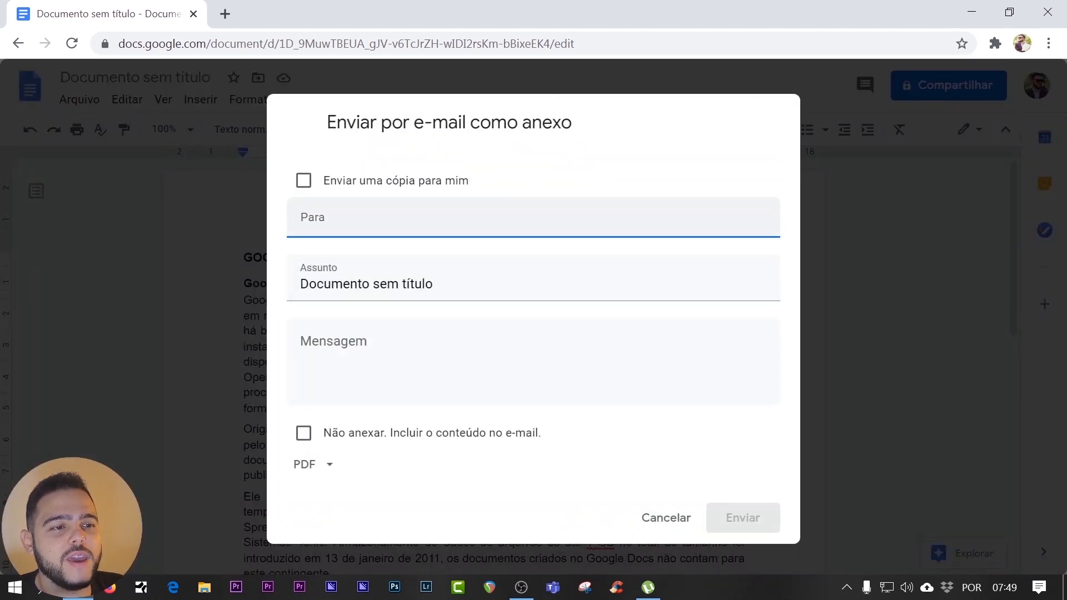
text(glauko)
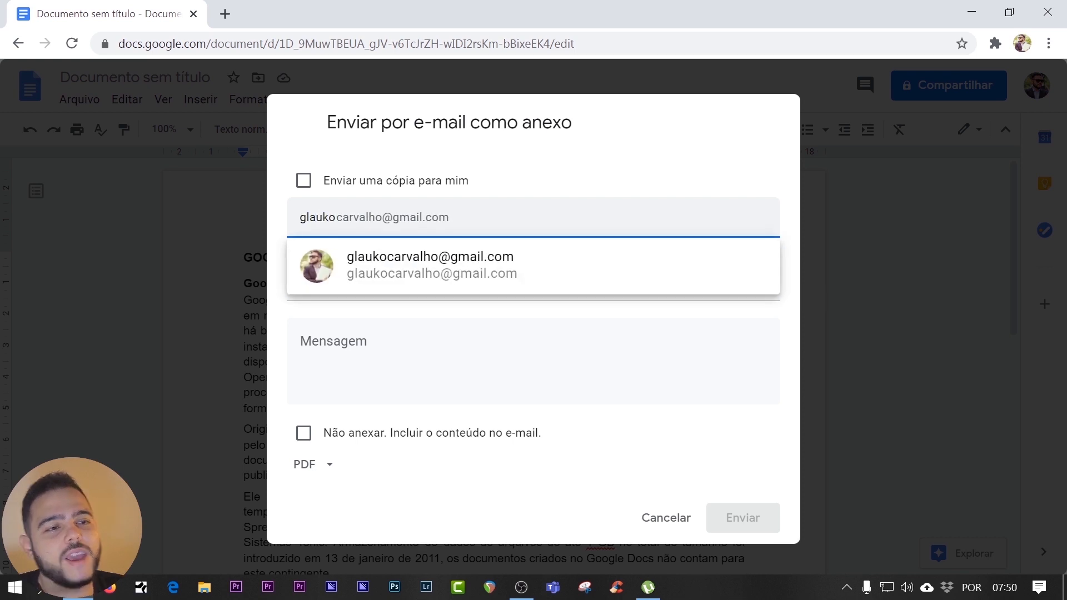
click(376, 269)
Set the e-mail's subject to "Documento de férias" and write the message "Segue em anexo".
double_click(386, 284)
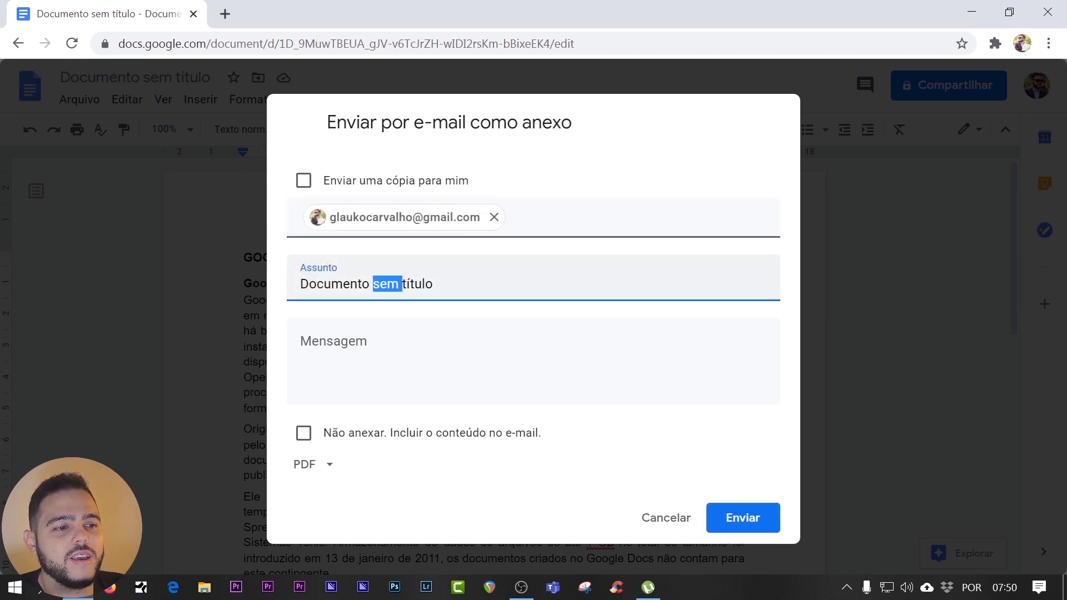
triple_click(386, 283)
text(D)
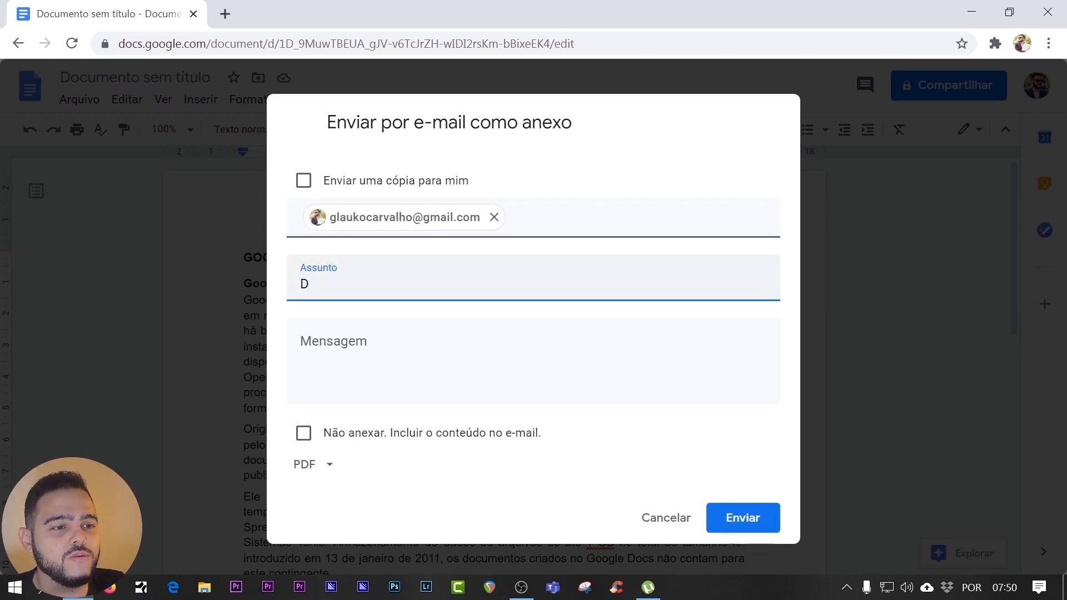
text(ocu)
text(mento de férias)
key(Tab)
text(Segue em anexo)
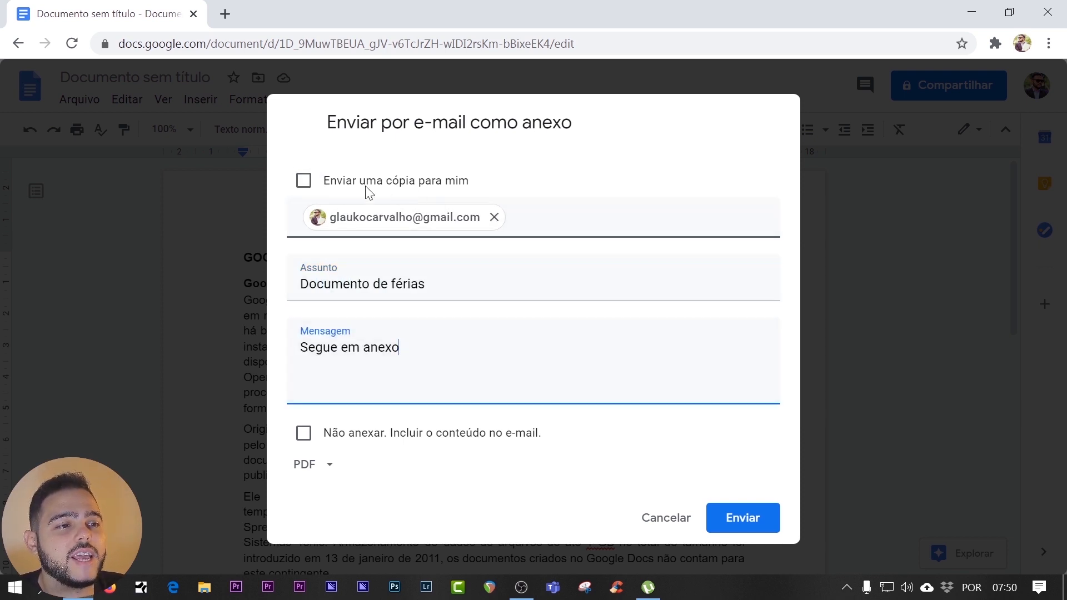
Include a copy for the sender and send the e-mail with the document attached as PDF.
click(304, 181)
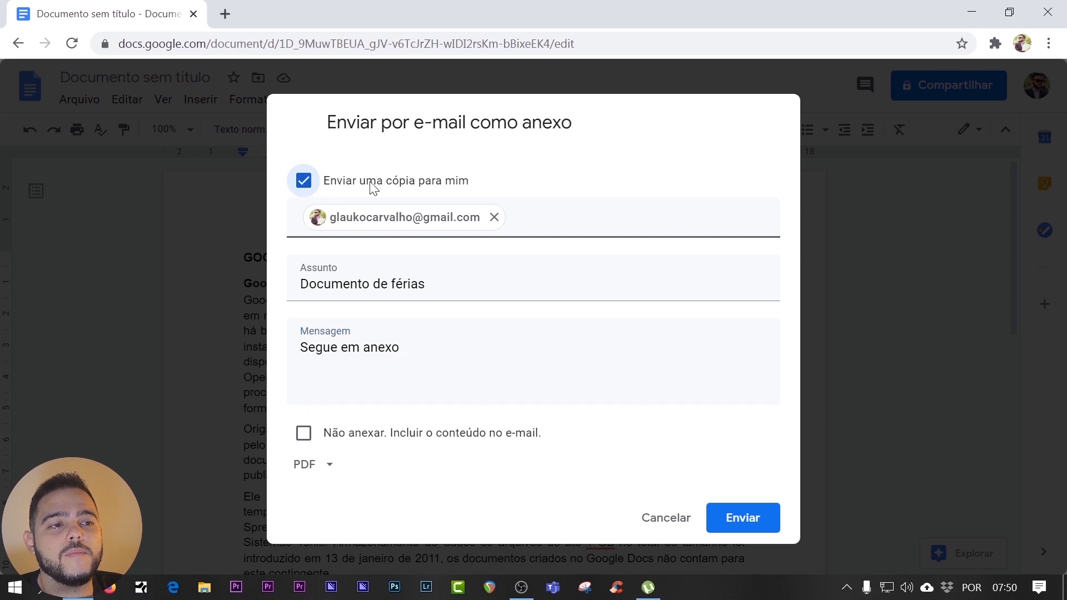
click(746, 521)
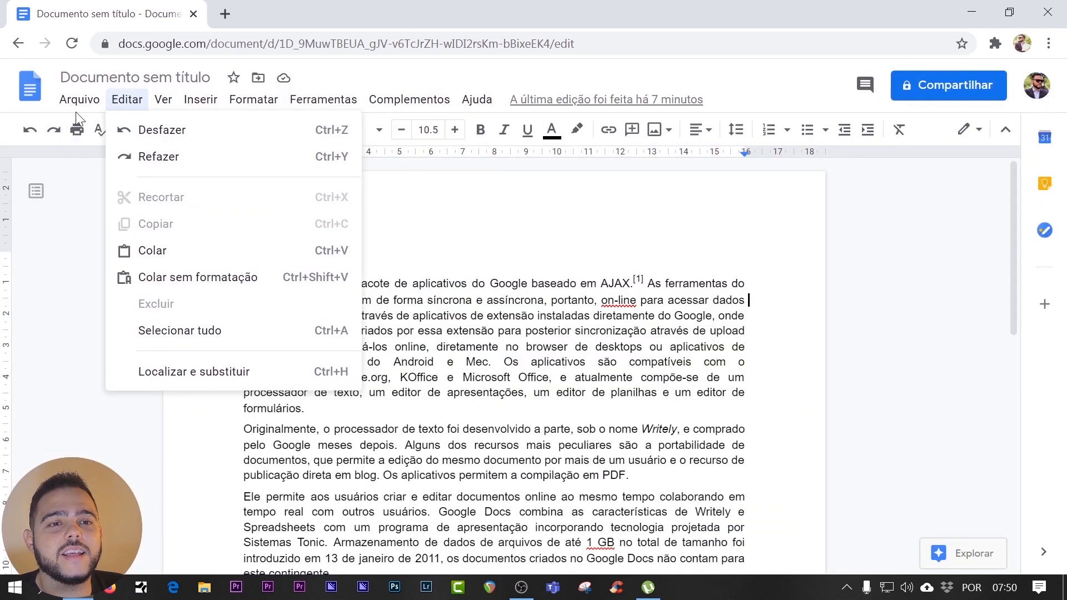
In the version history, name the current version "formato de arquivo" and show only named versions.
mouse_move(89, 104)
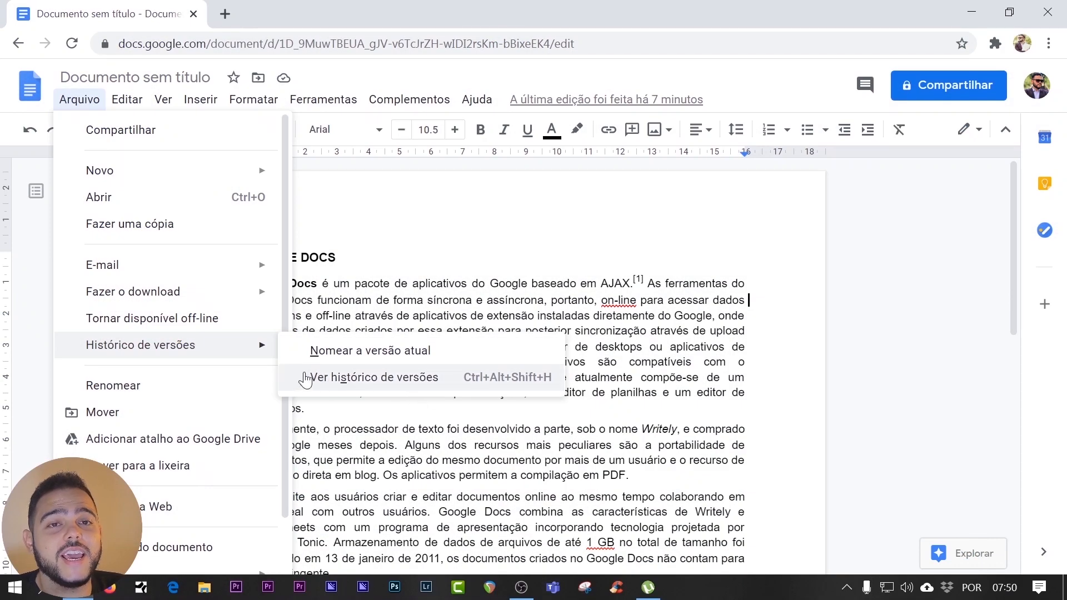
click(366, 378)
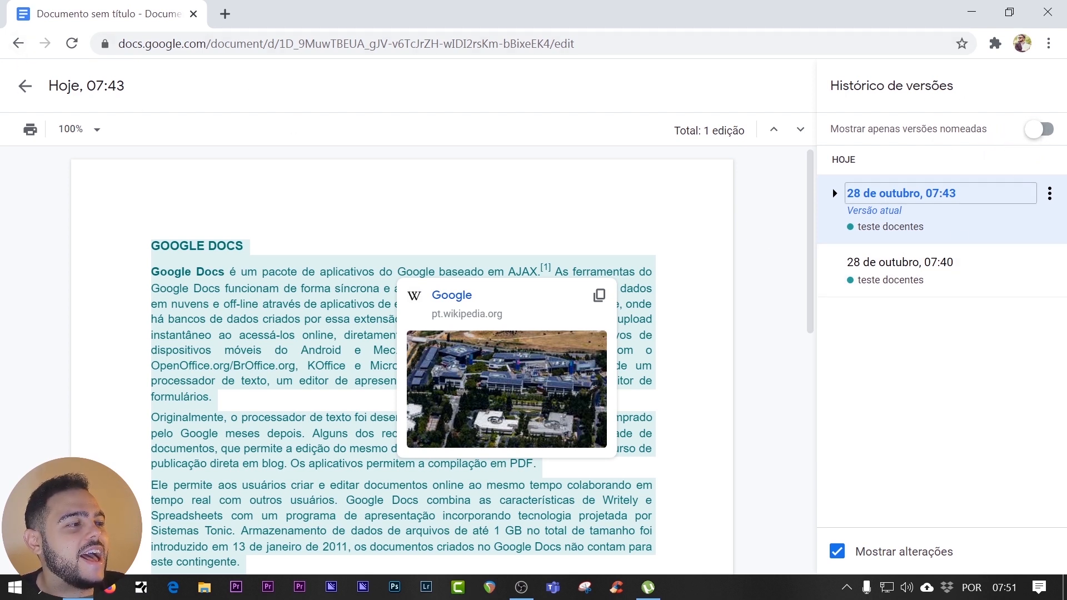
click(895, 195)
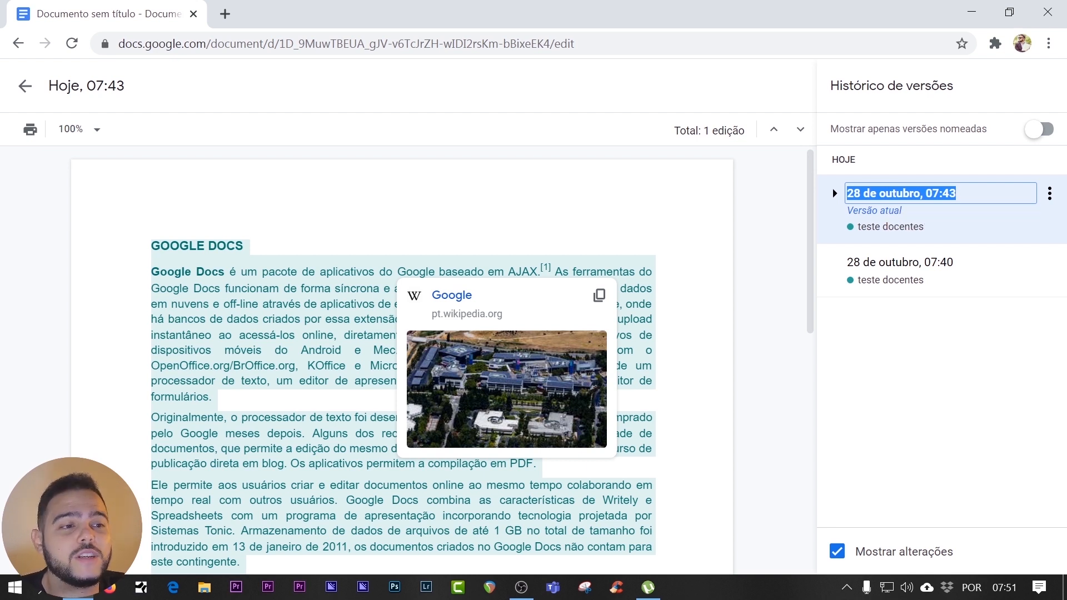
scroll(400, 361, down, 7)
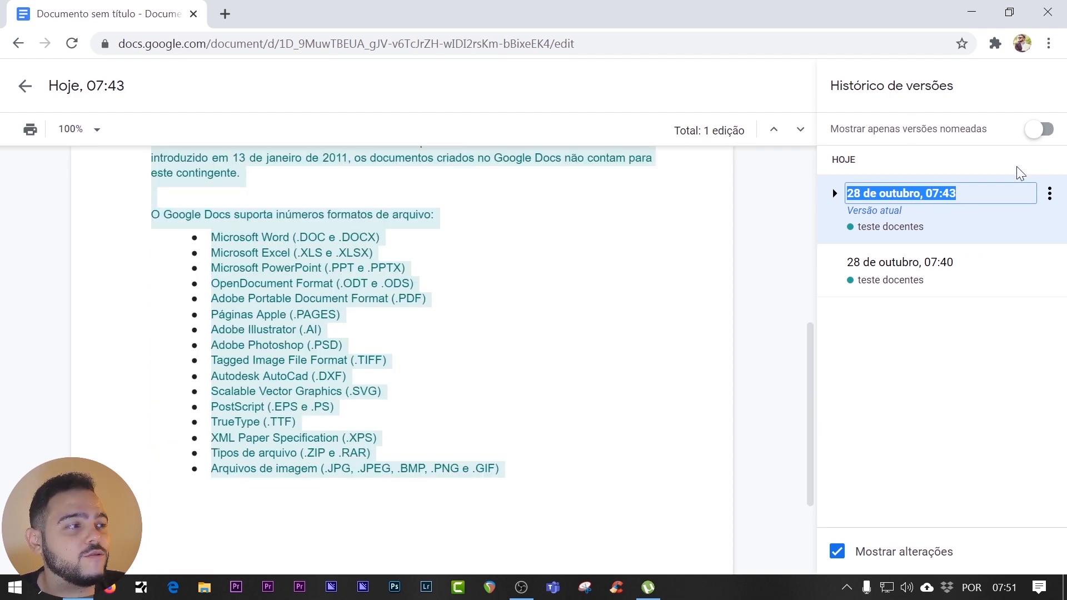
text(formato de a)
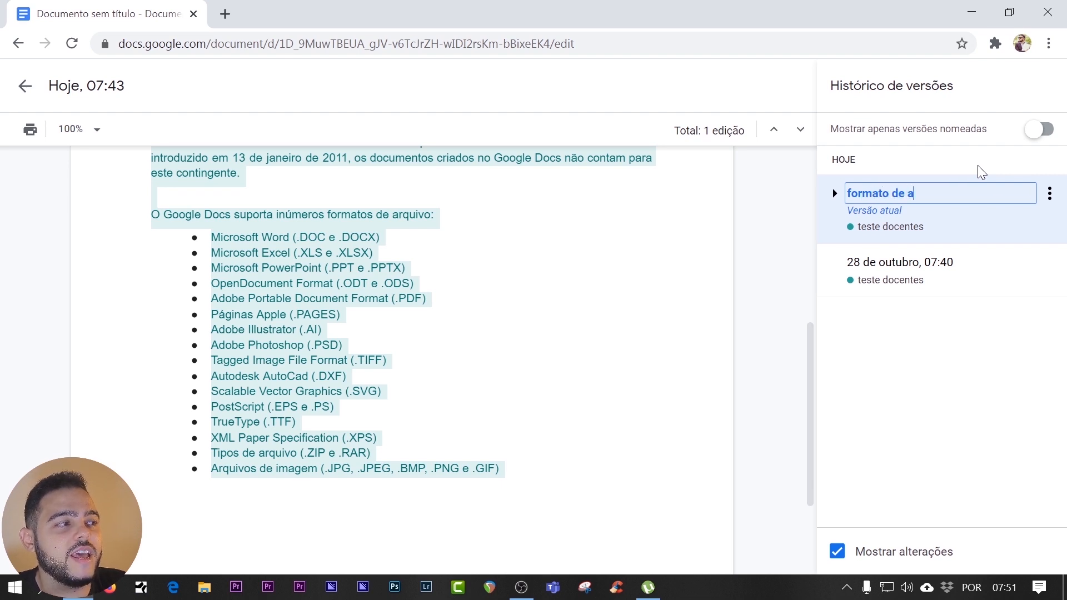
text(rquivo)
key(Return)
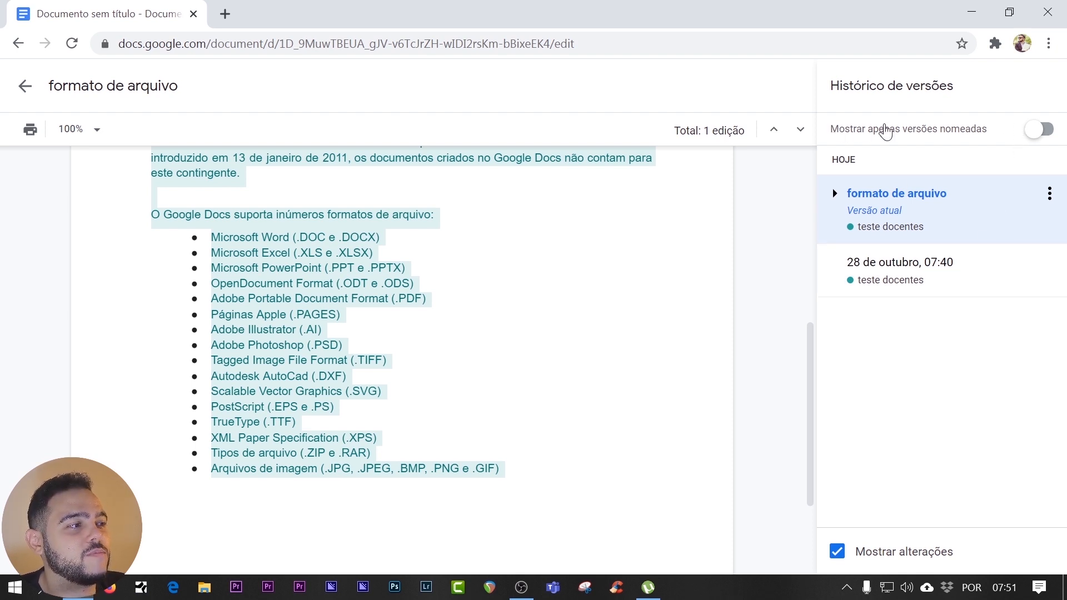
click(1034, 131)
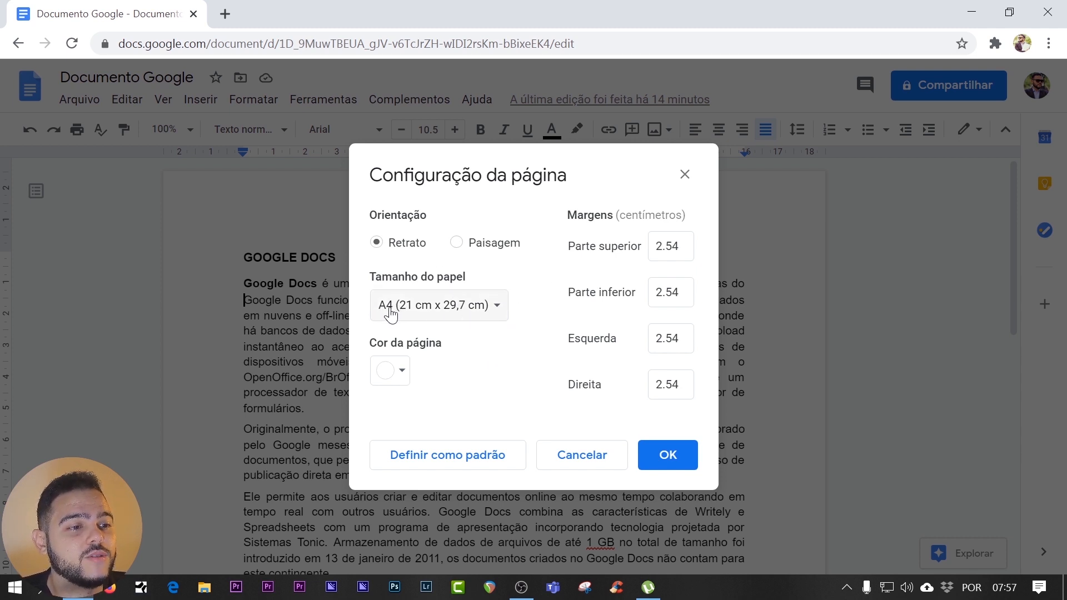
Keep the A4 (21 cm x 29,7 cm) paper size, set the page orientation to Paisagem and apply the page setup.
click(455, 307)
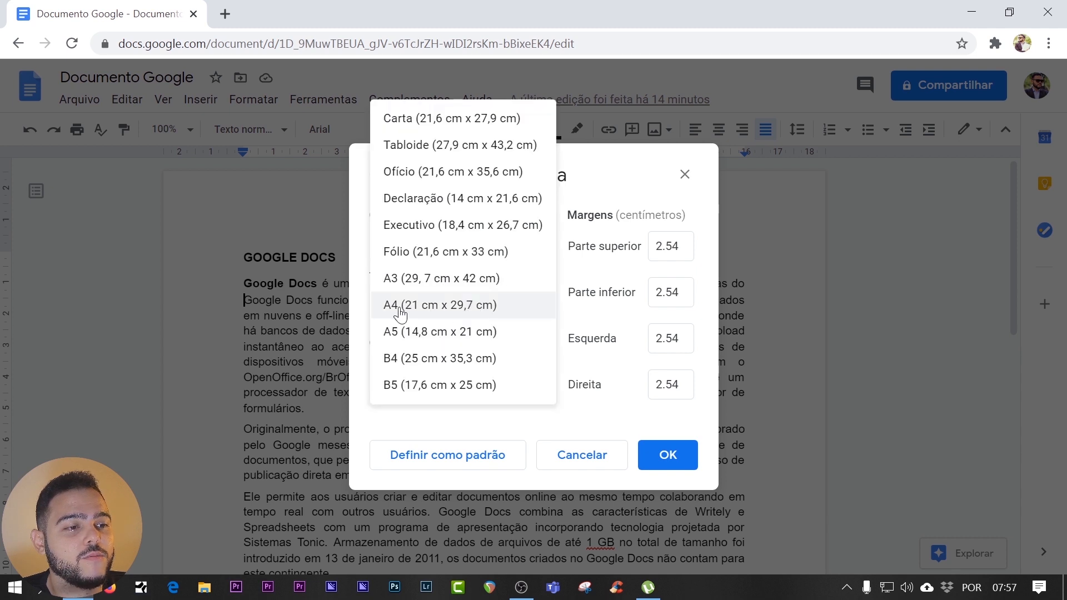
click(430, 309)
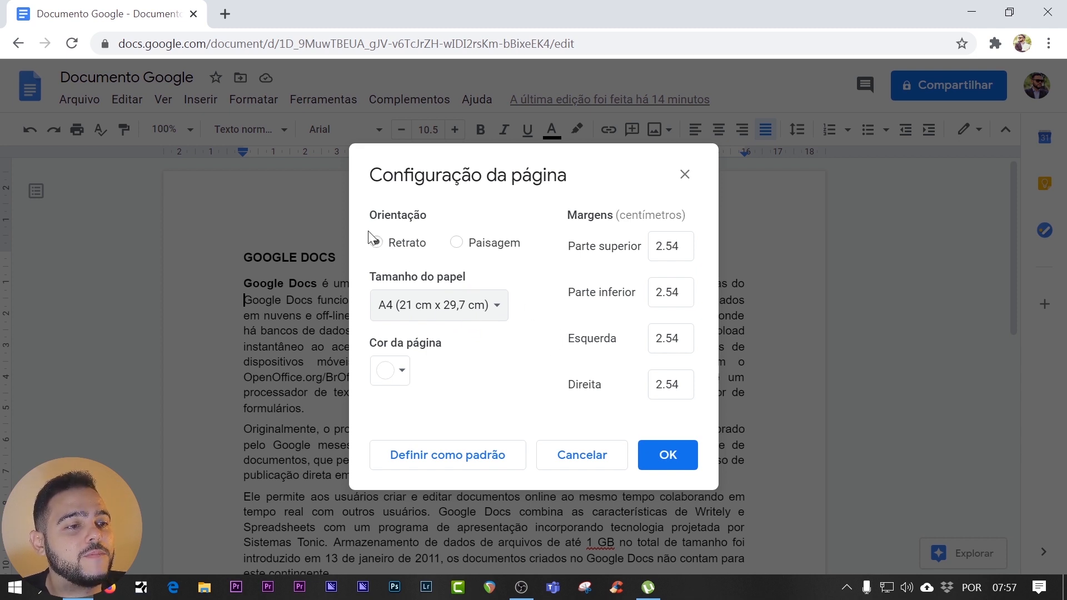
click(479, 245)
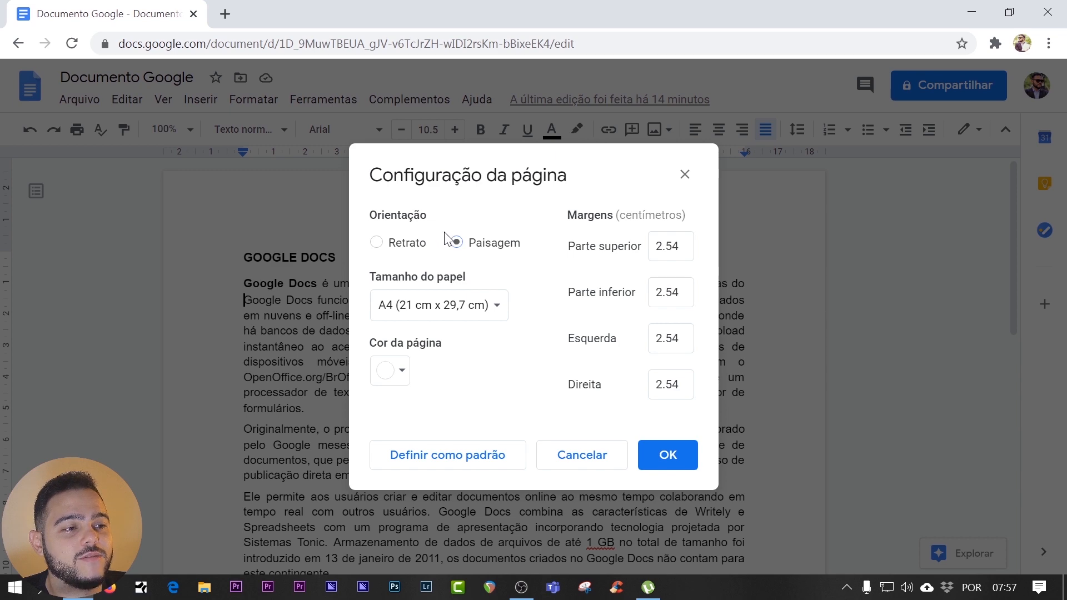
click(672, 454)
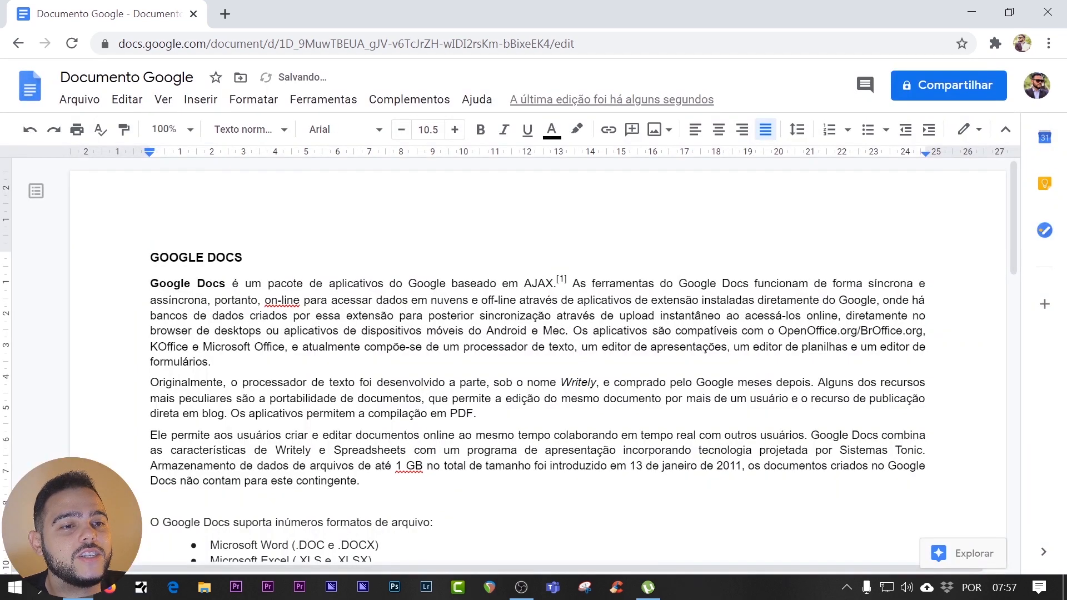
Check the landscape pages and set the page orientation back to Retrato in the page setup.
scroll(534, 362, down, 10)
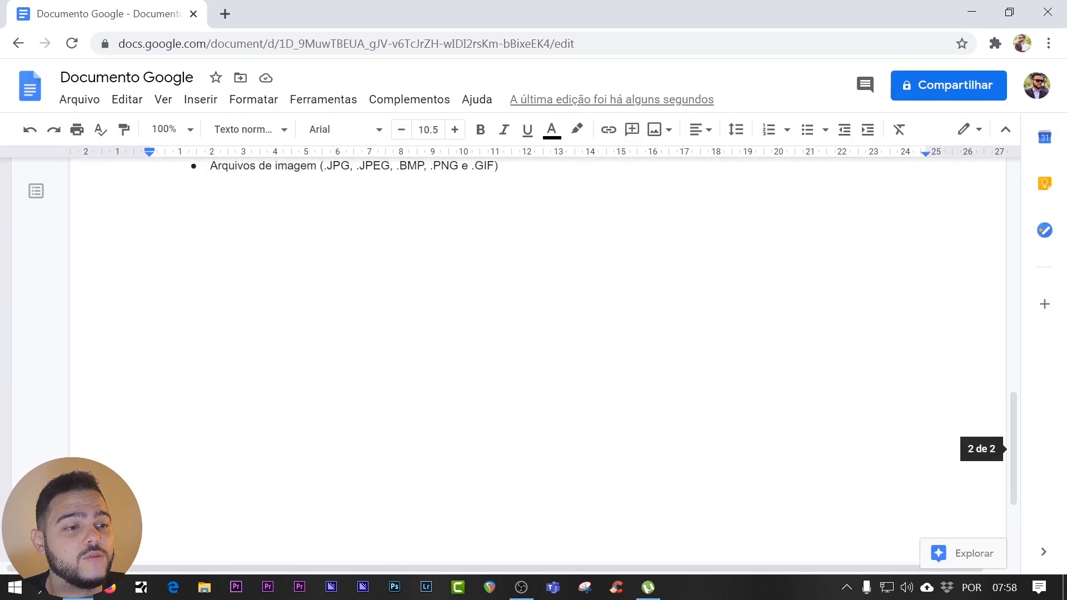
scroll(534, 361, up, 10)
click(80, 100)
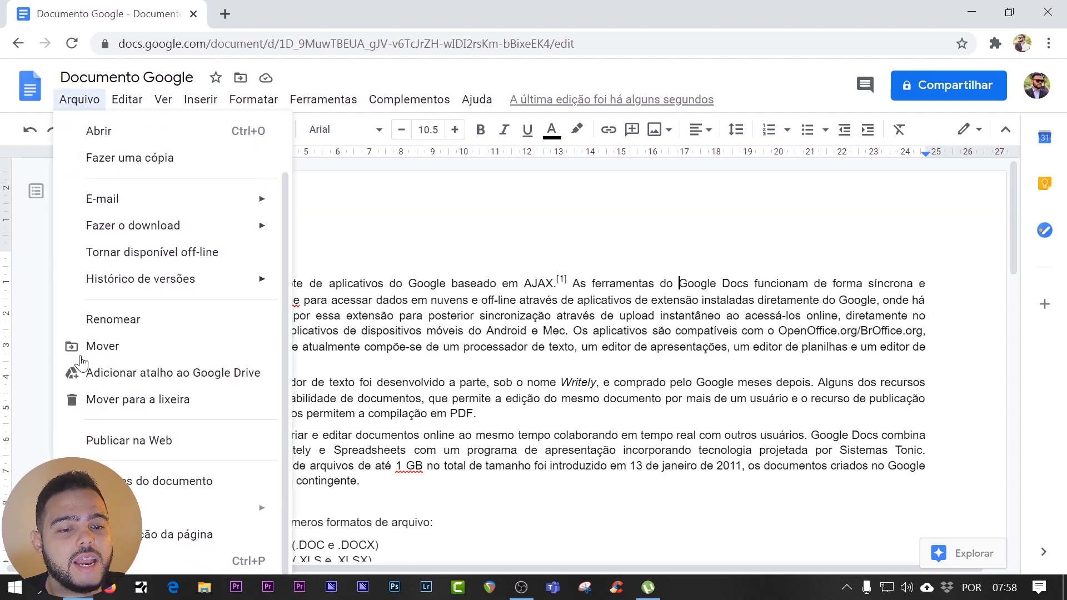
click(145, 535)
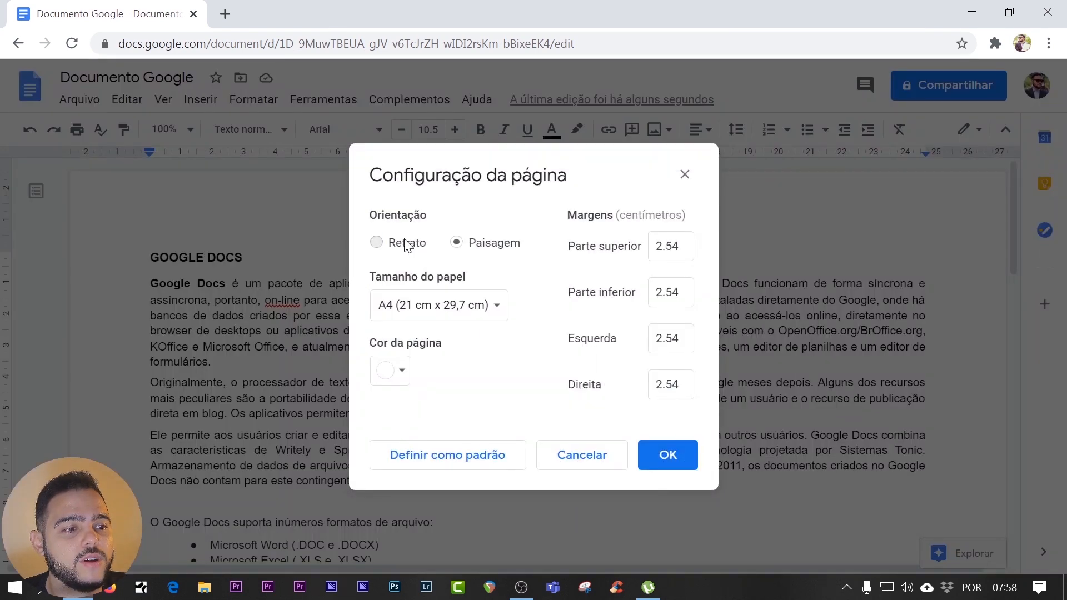
click(409, 243)
click(675, 459)
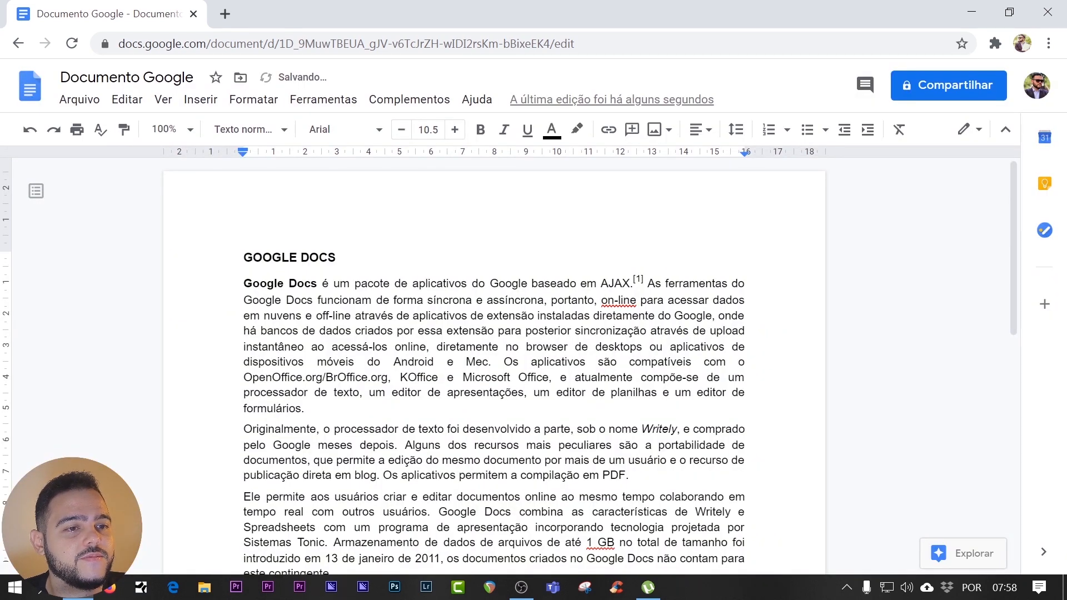
Set the page margins to 3 cm top, 2 cm bottom, 3 cm left and 2 cm right.
click(63, 98)
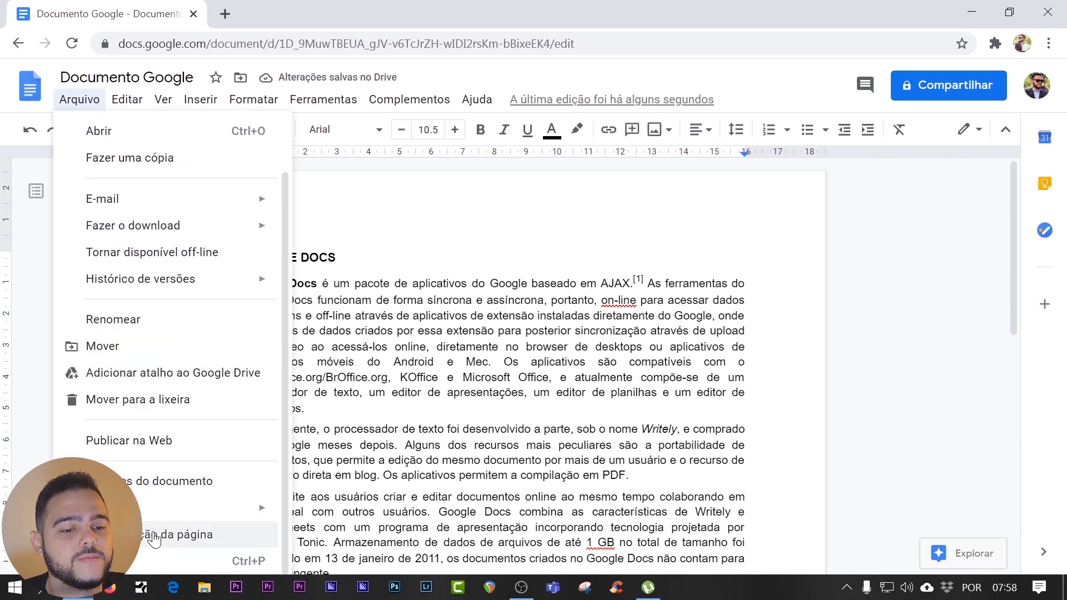
click(154, 535)
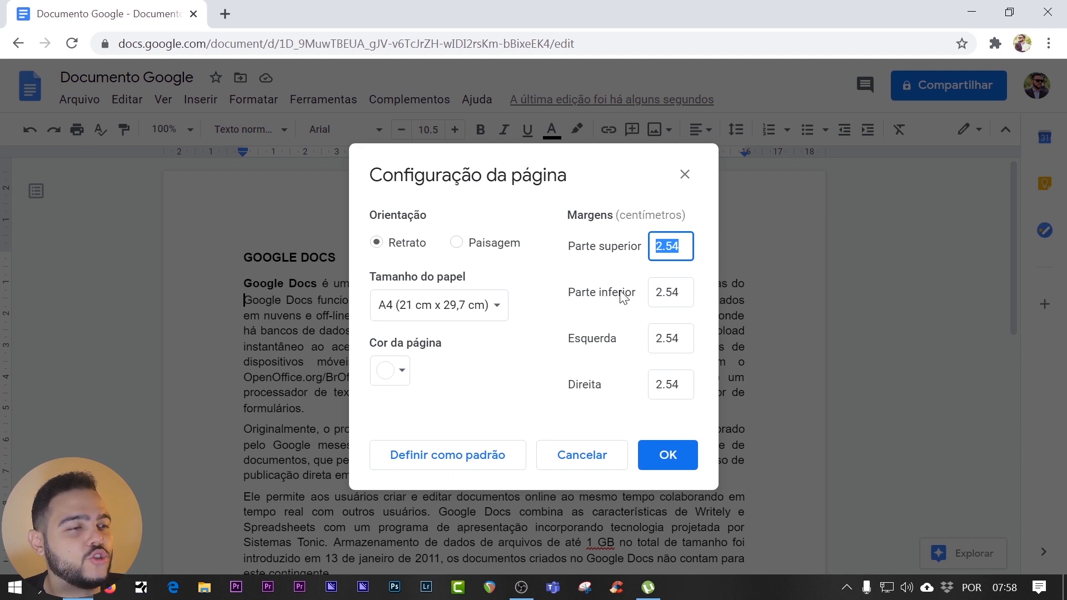
text(3)
key(Tab)
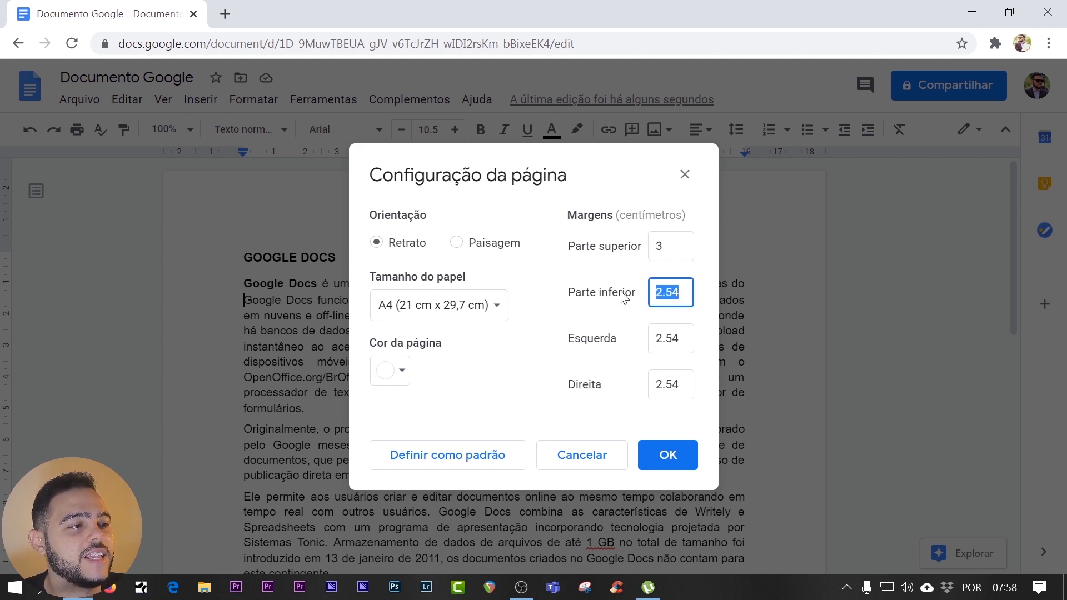
text(2)
key(Tab)
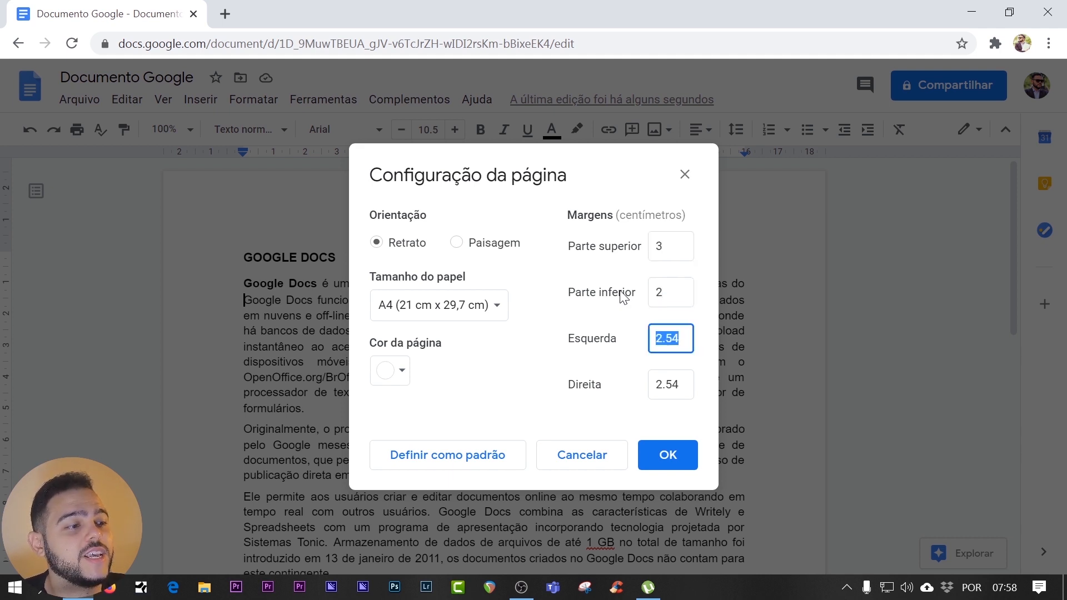
text(3)
key(Tab)
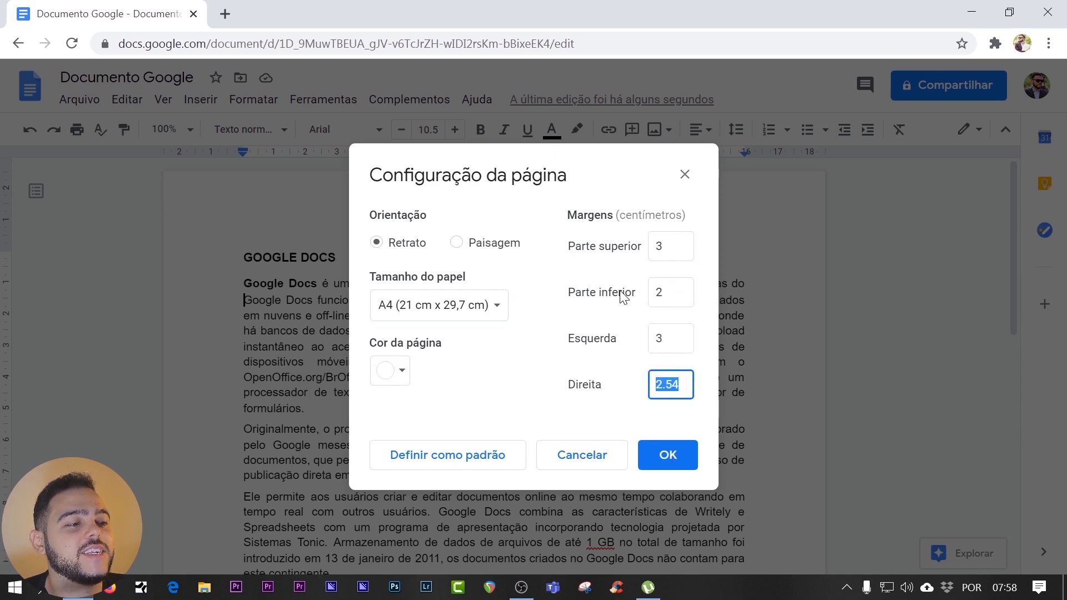
text(2)
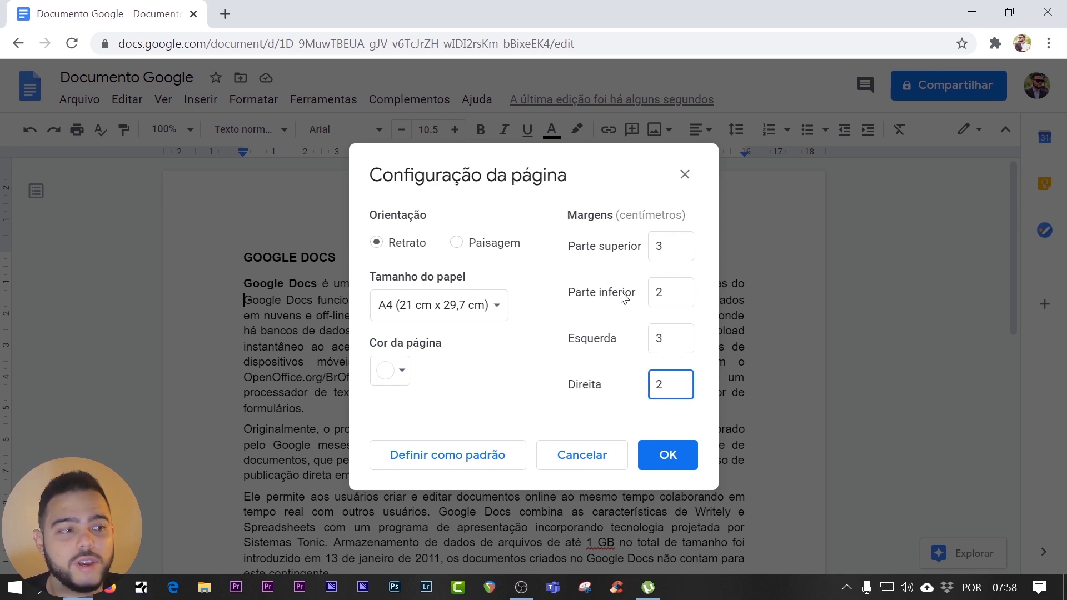
click(675, 459)
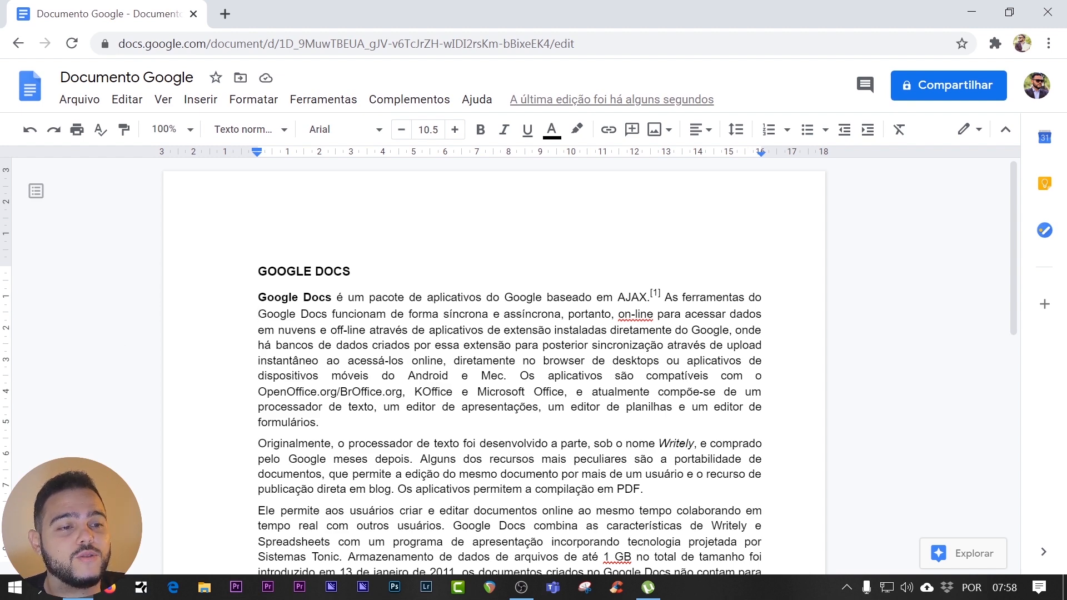
Add short filler lines of "s" below the bulleted list until they reach a new page, and remove them.
scroll(494, 367, down, 3)
scroll(494, 366, up, 3)
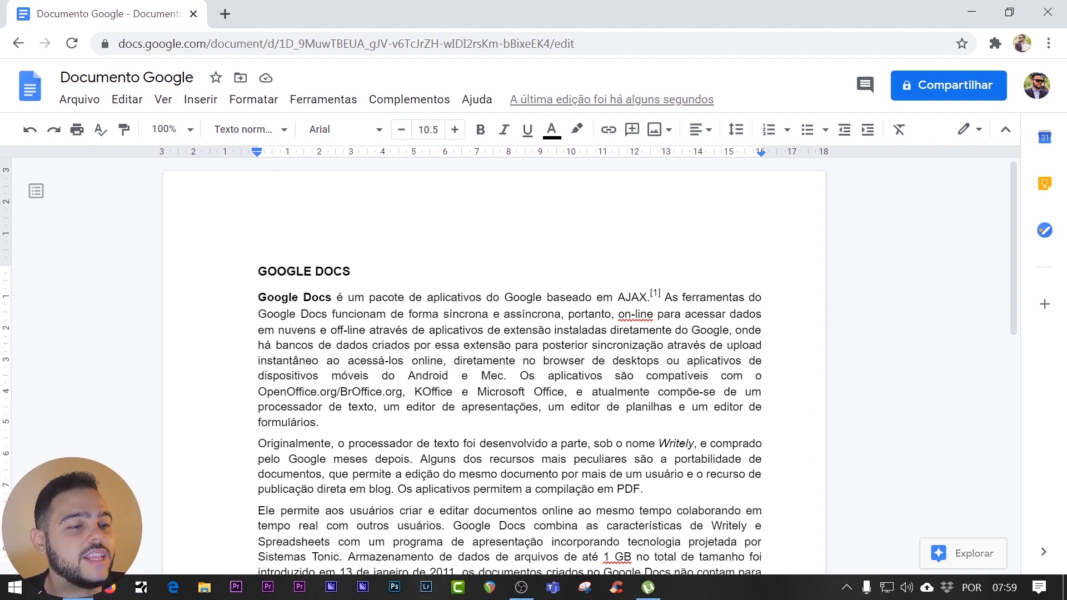
key(ctrl+End)
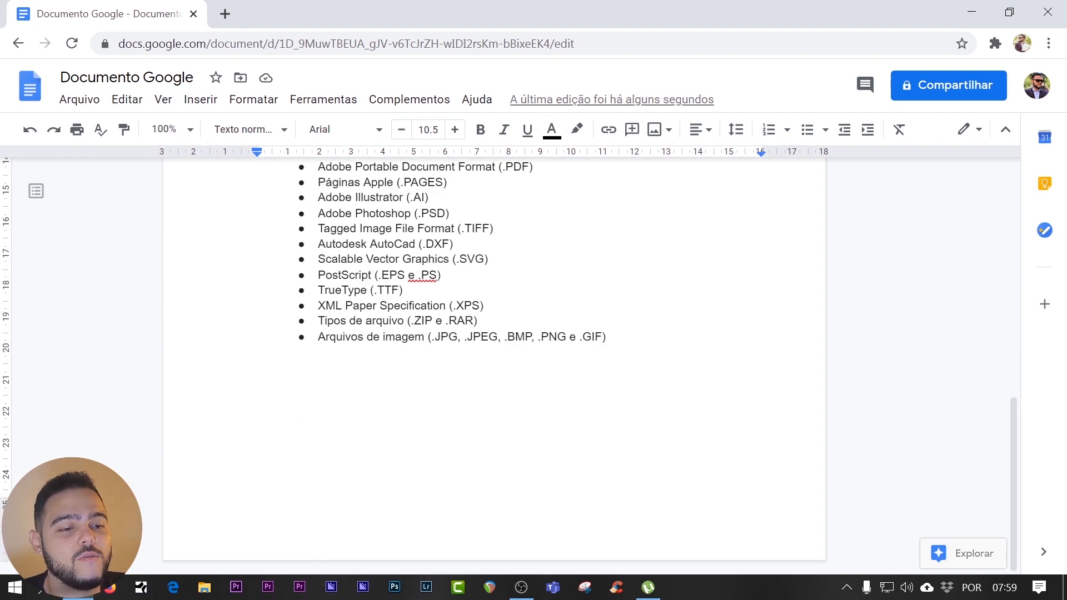
click(259, 353)
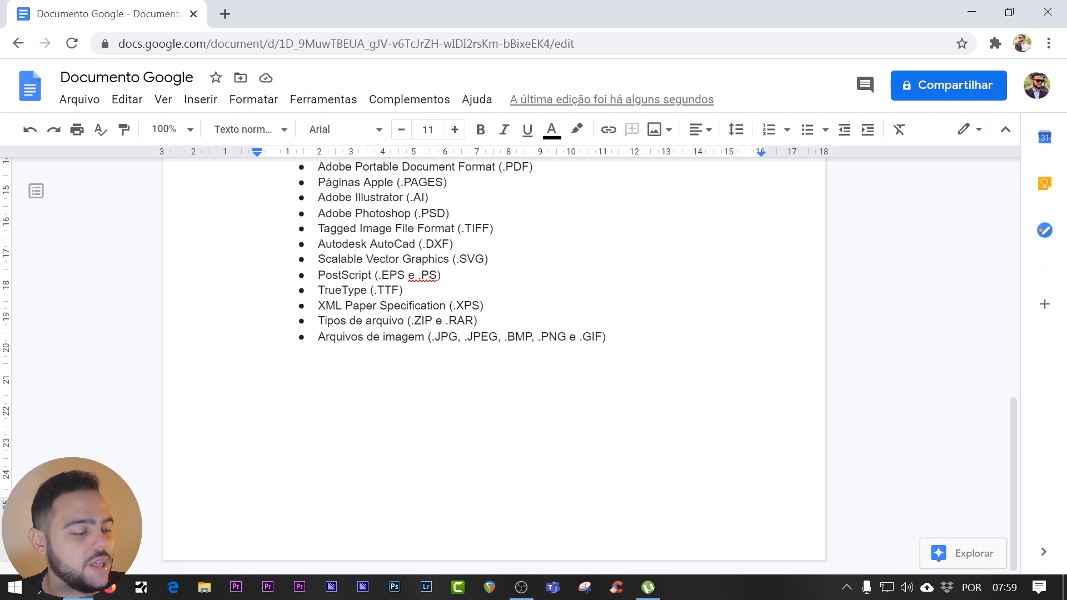
text(s)
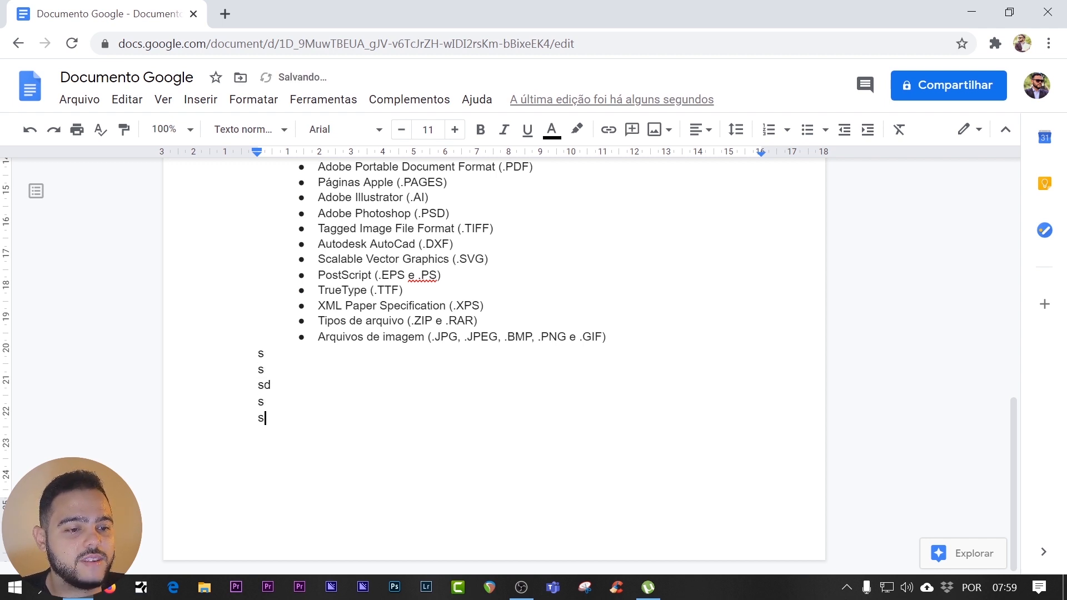
text( s sd s s s s s s s s)
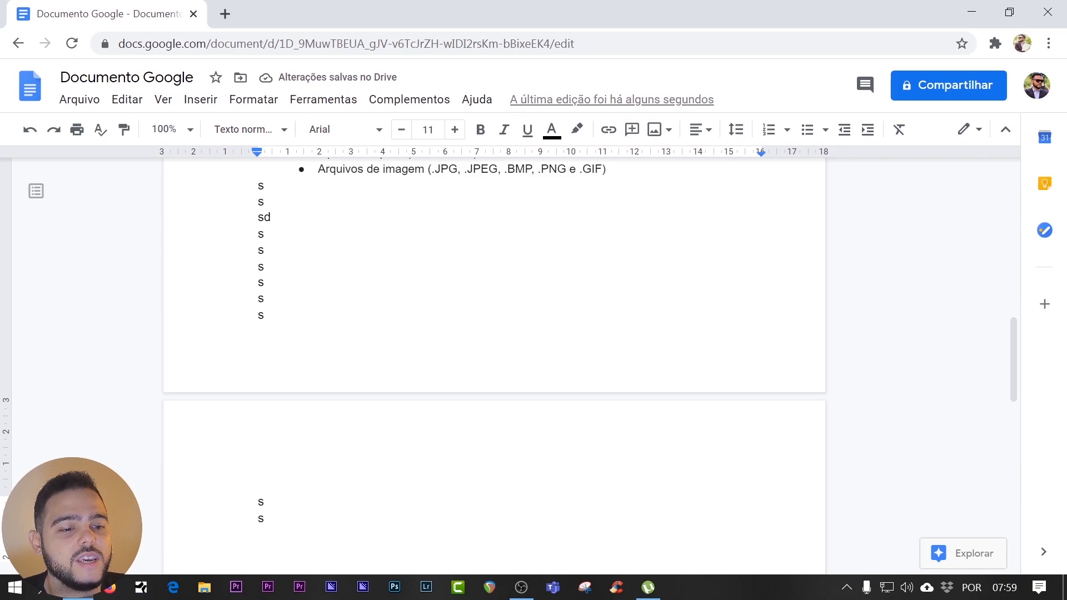
drag(264, 518, 148, 113)
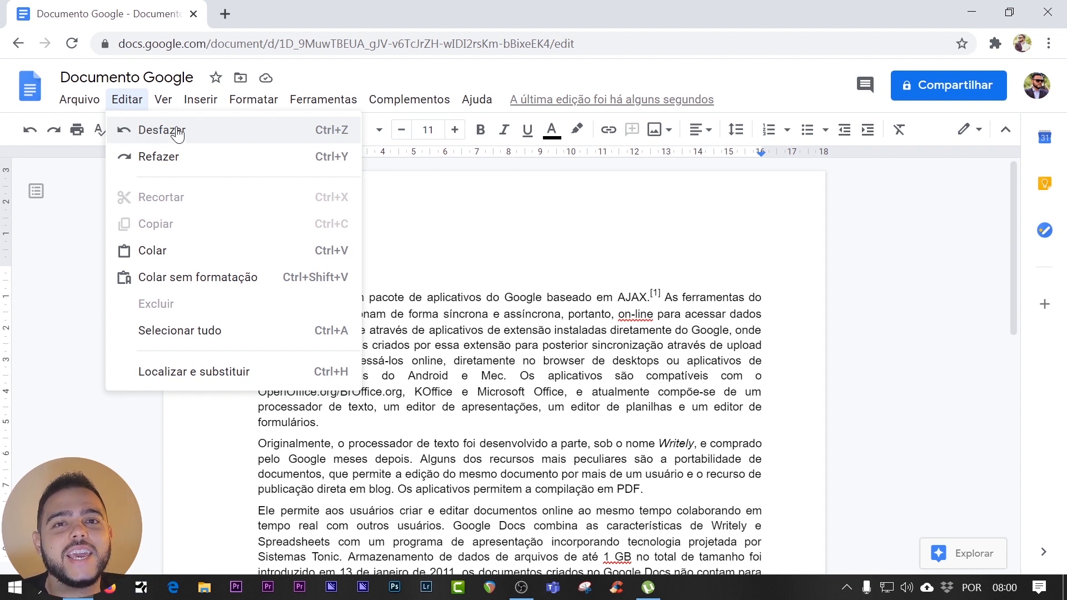
Add the filler text "D\asdASDaasdas" at the end of the GOOGLE DOCS heading.
scroll(383, 238, down, 3)
scroll(383, 250, up, 3)
click(371, 272)
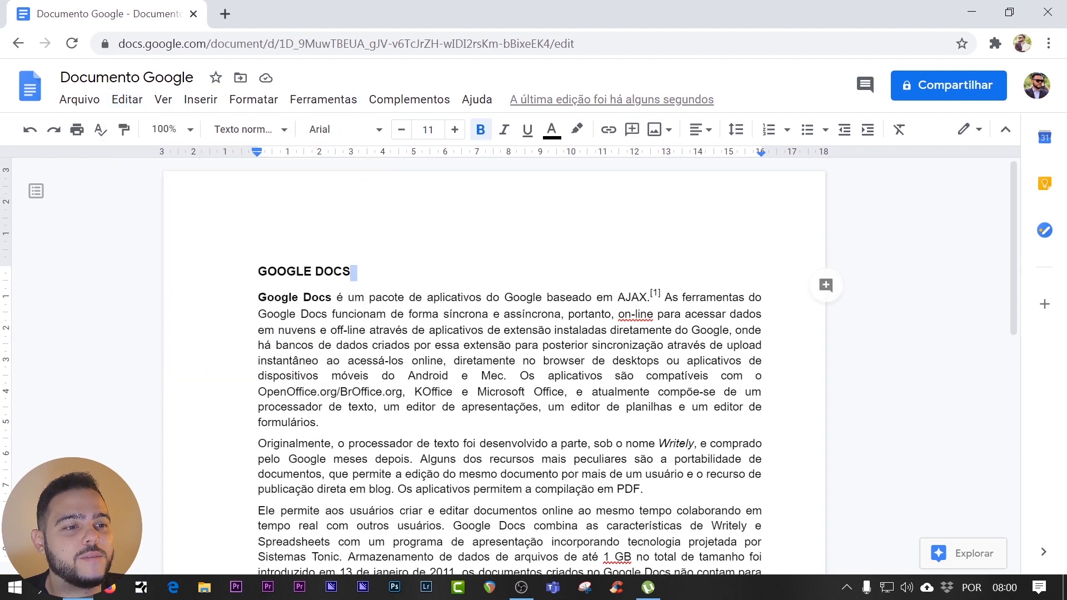
text(D\asdASDaasdas)
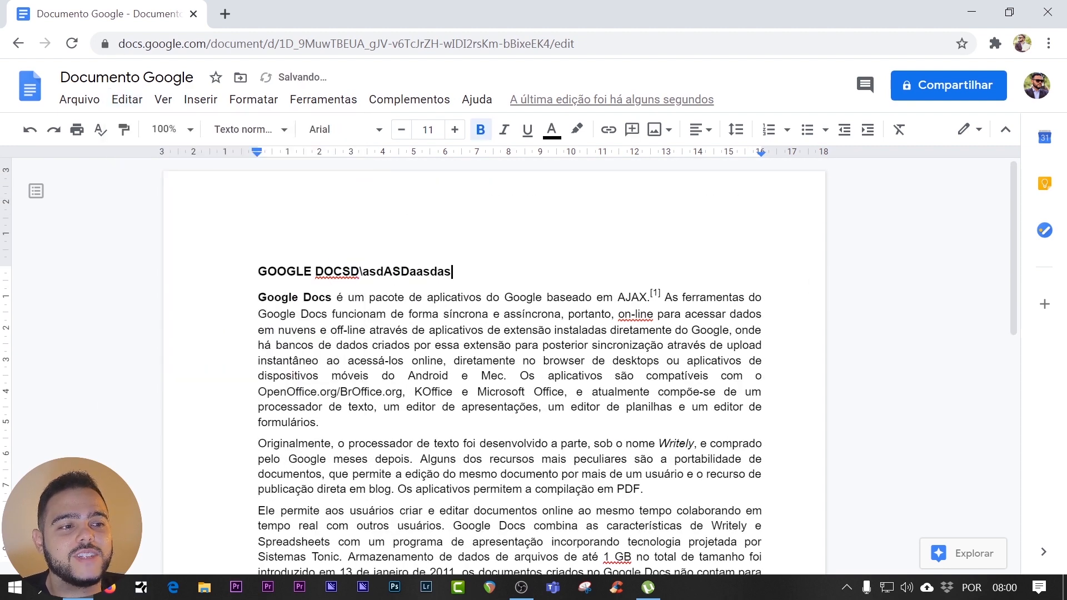
Undo the filler text added to the GOOGLE DOCS heading and redo it.
click(128, 99)
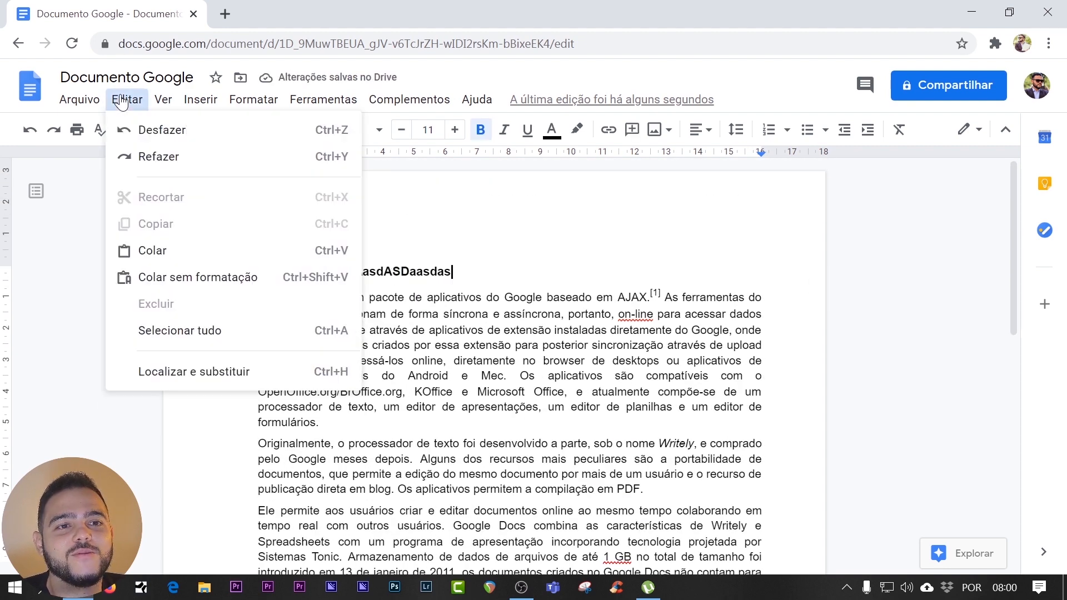
click(161, 129)
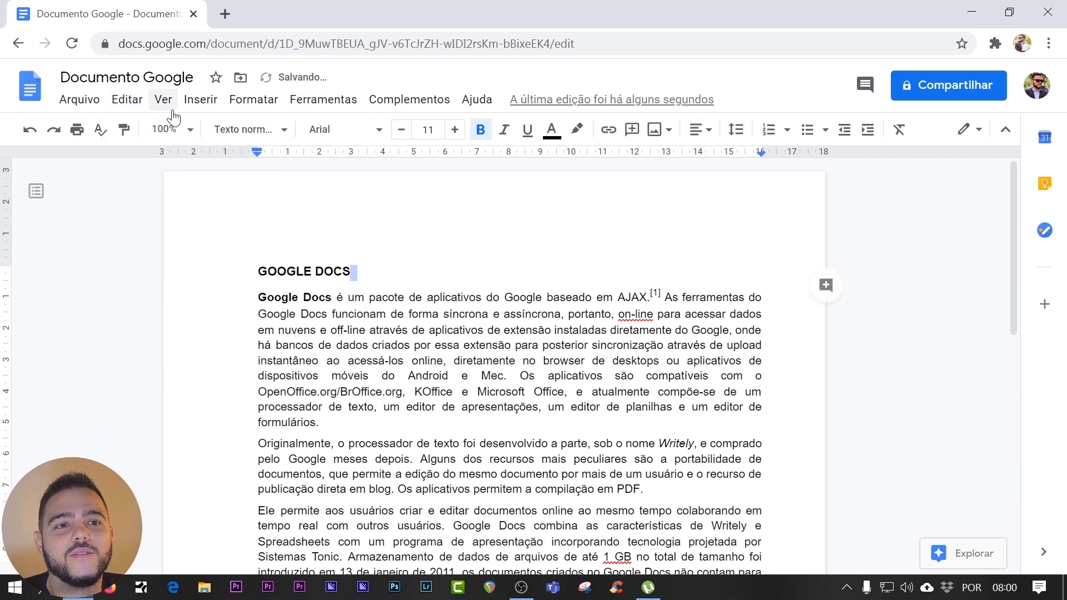
click(139, 104)
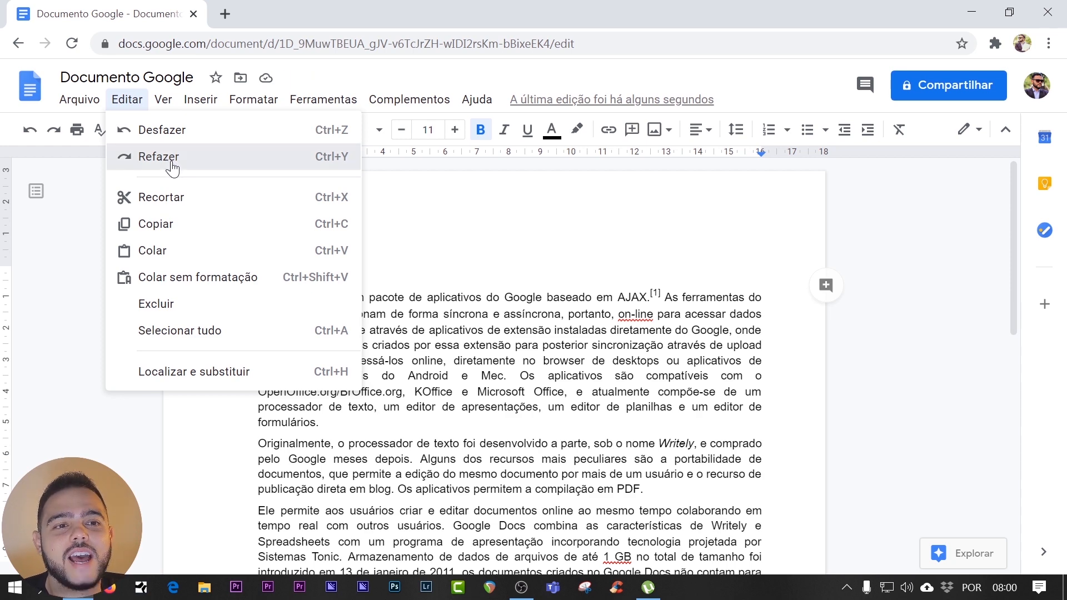
click(173, 163)
Undo the redone filler text so only the original GOOGLE DOCS heading remains.
click(125, 110)
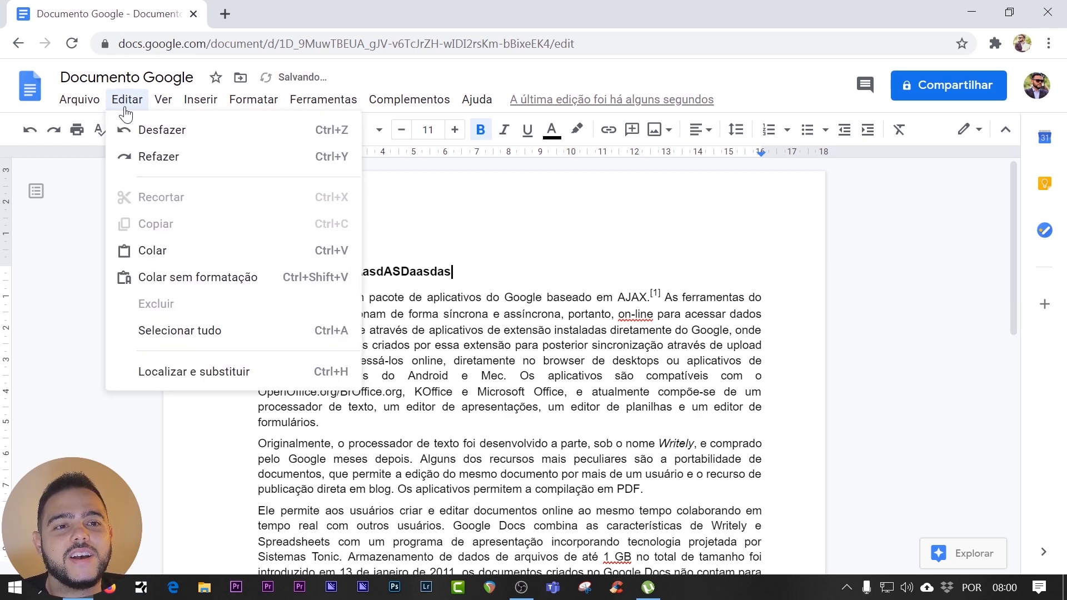
click(116, 130)
click(161, 99)
mouse_move(133, 95)
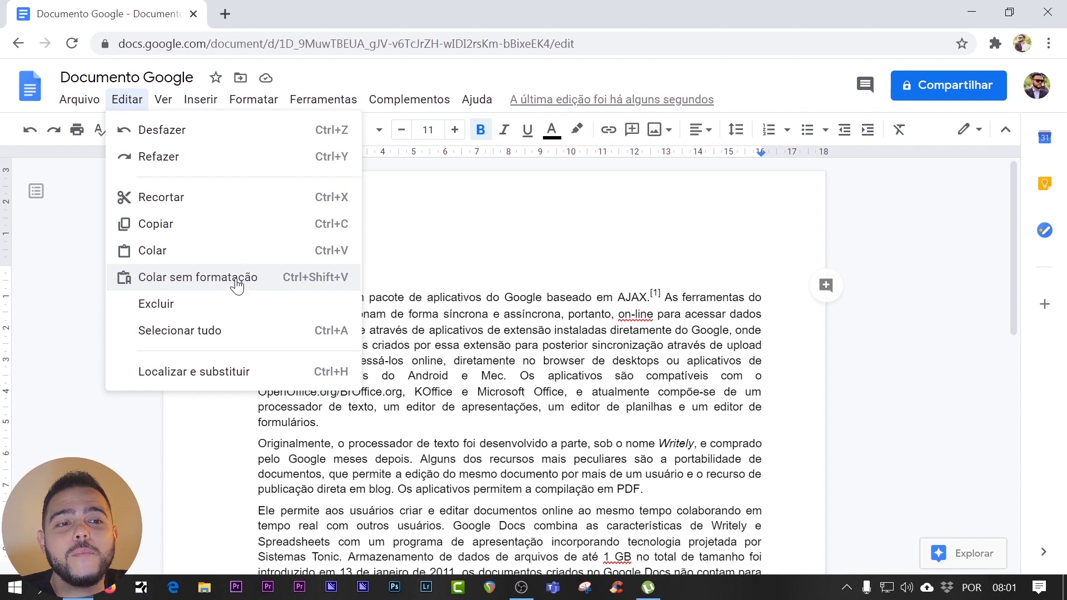
Search the web in a new browser tab for "google docs o que é" and open the Wikipedia article on Google Docs.
click(225, 14)
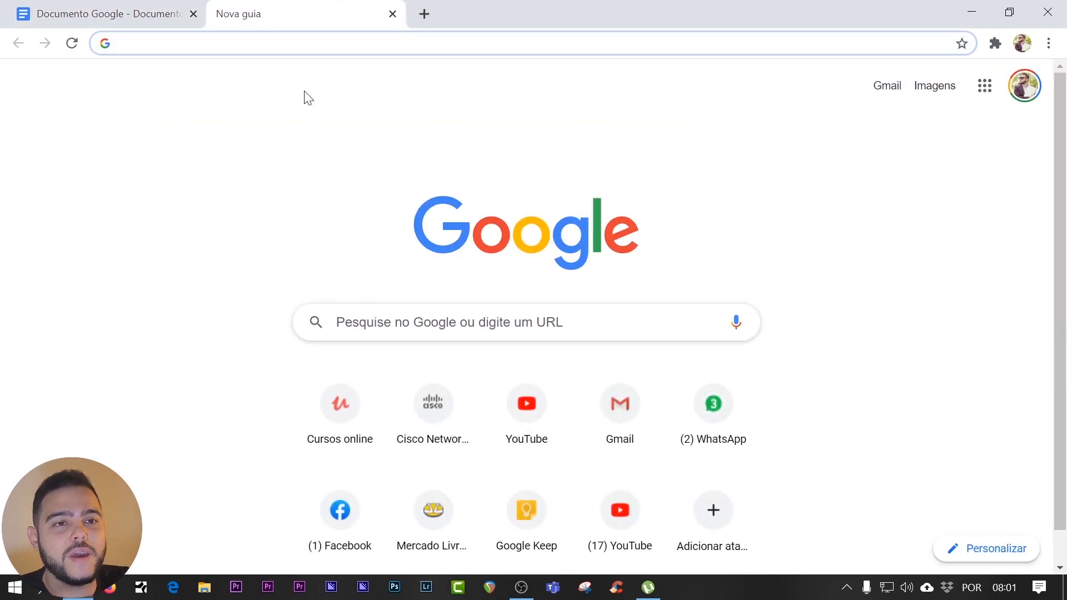
text(google doc)
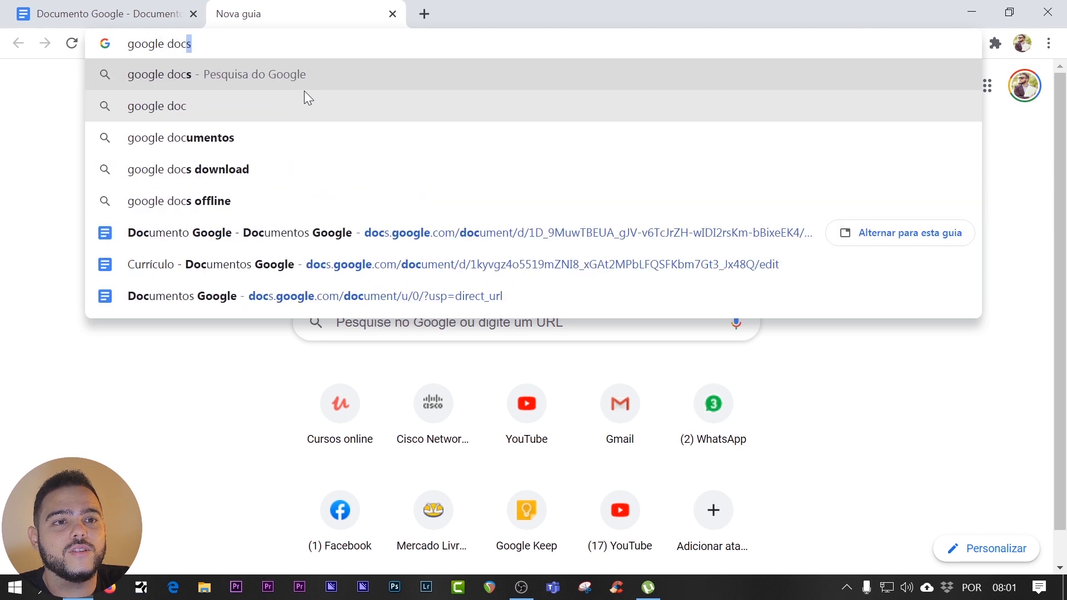
text(s o qu)
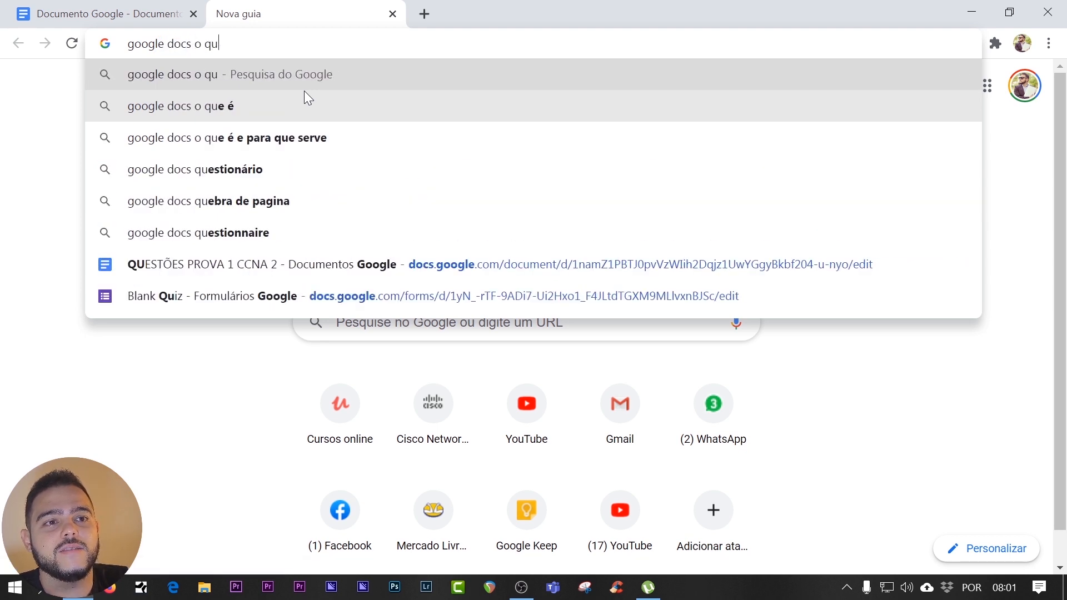
text(e é)
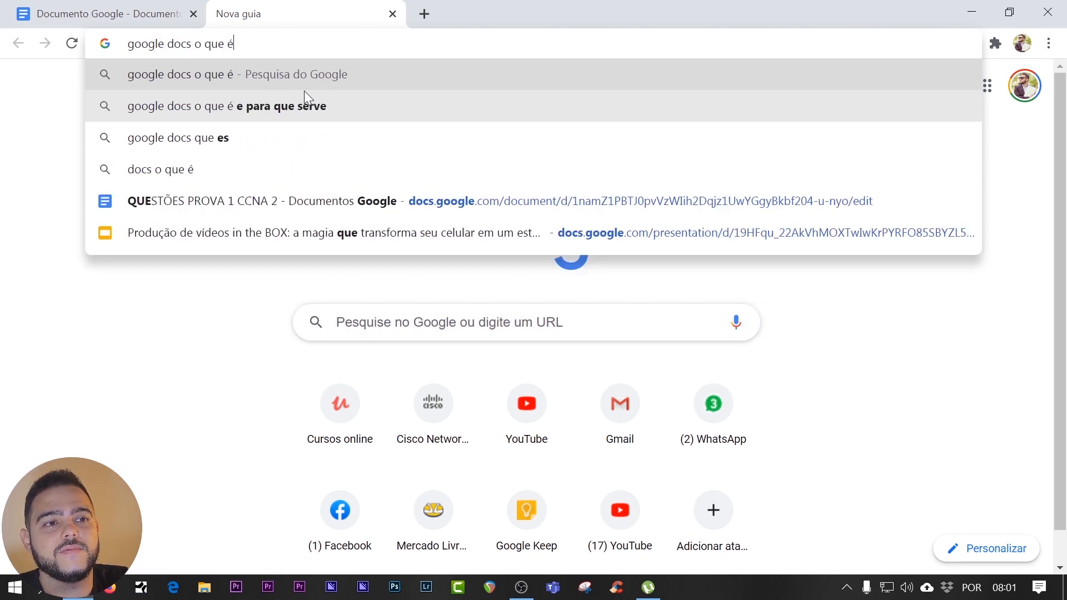
key(Return)
scroll(859, 364, down, 2)
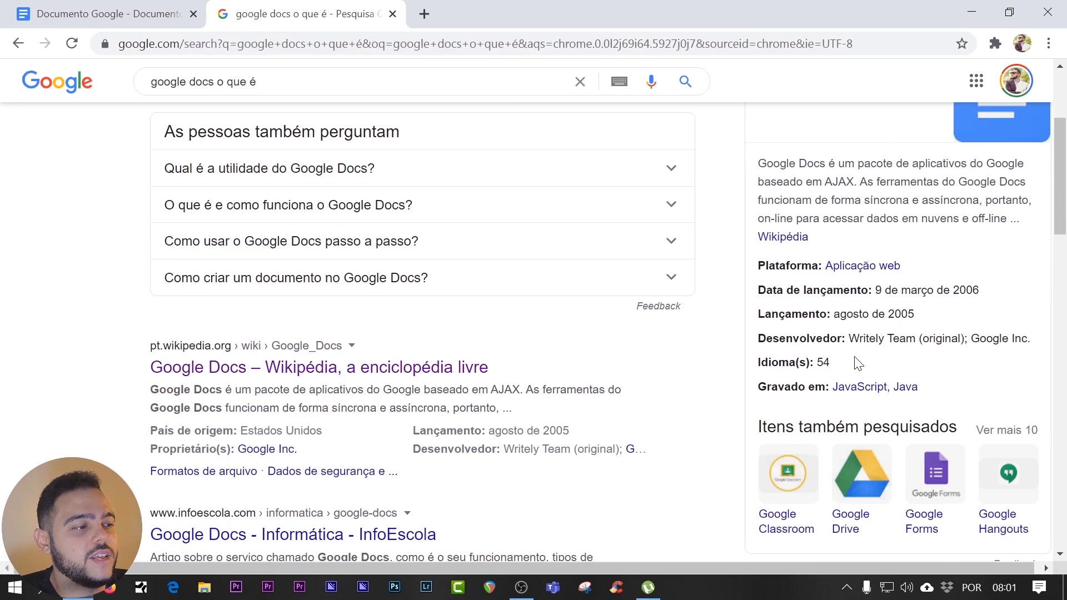
click(784, 237)
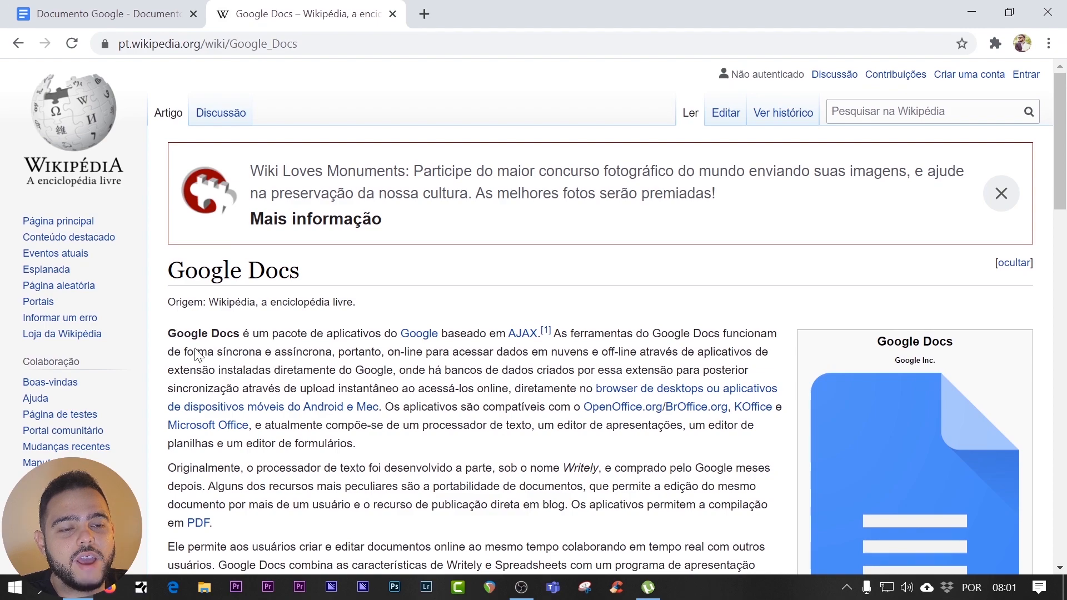
Copy the first two paragraphs of the Wikipedia article and return to the Documento Google document.
drag(177, 334, 309, 520)
key(ctrl+c)
click(126, 11)
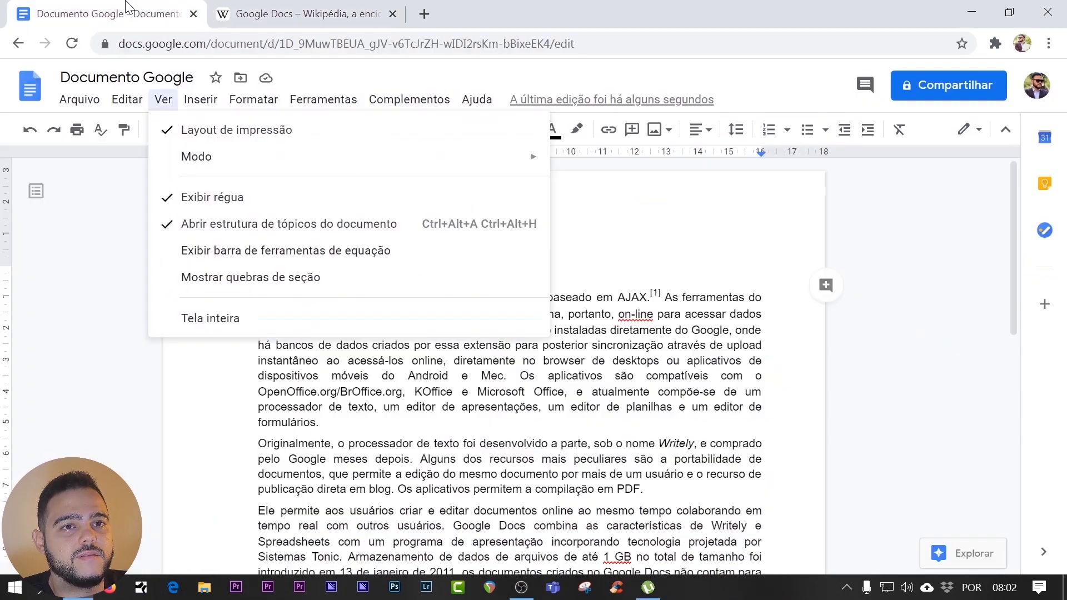
Add blank lines below the bulleted list until the cursor reaches a new page.
scroll(493, 366, down, 10)
double_click(261, 354)
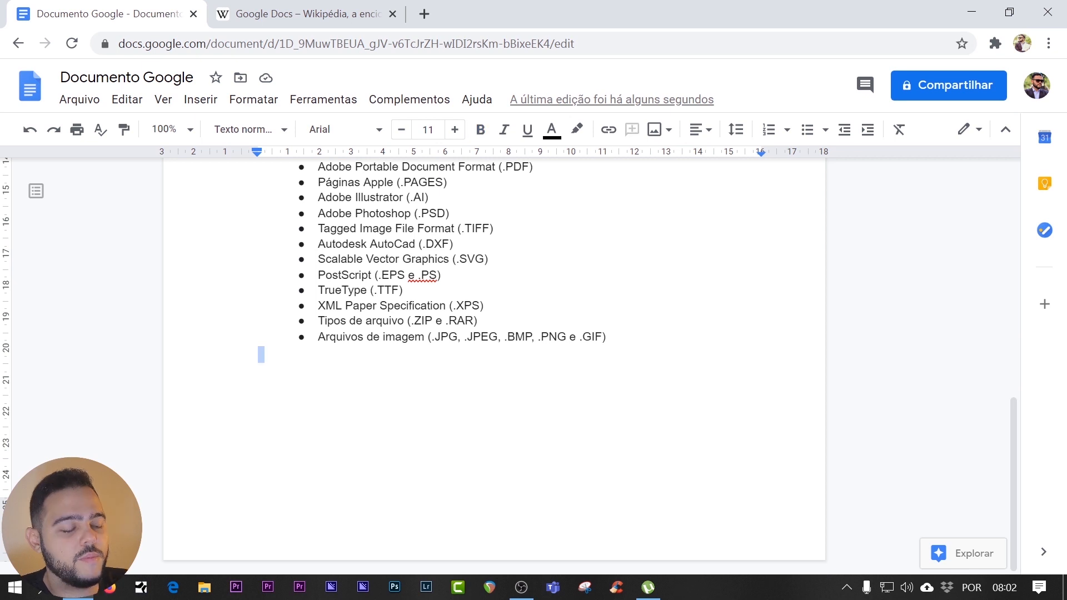
key(Return)
key(Return)
key(Return)
key(Return)
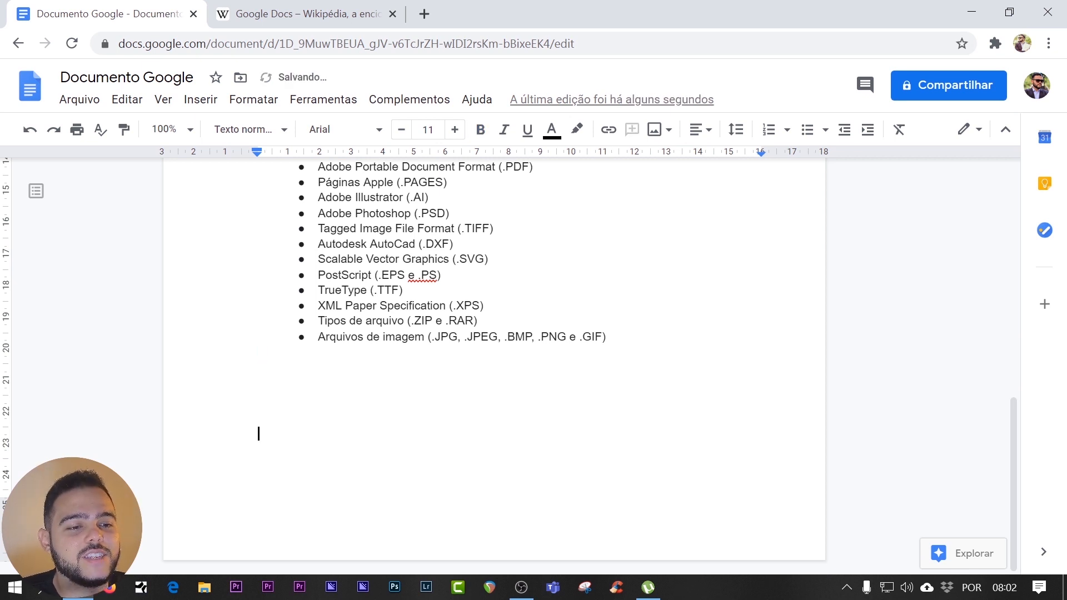
key(Return)
key(Return)
key(Return)
key(Return)
key(Return)
key(Return)
key(Return)
key(Return)
key(Return)
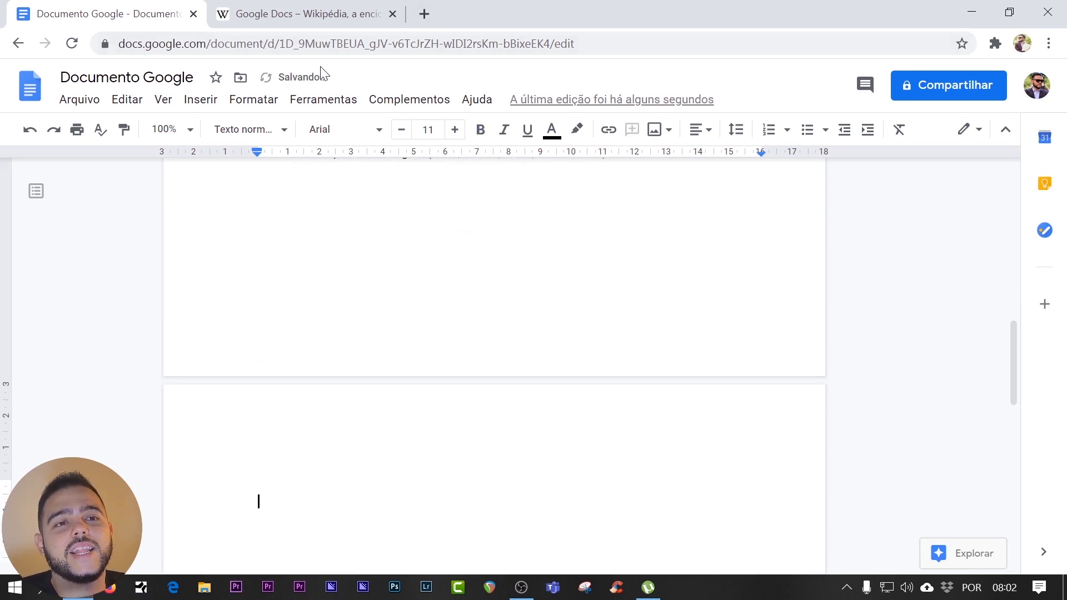
Paste the copied Wikipedia paragraphs with their original formatting on the second page, and undo the paste.
click(127, 105)
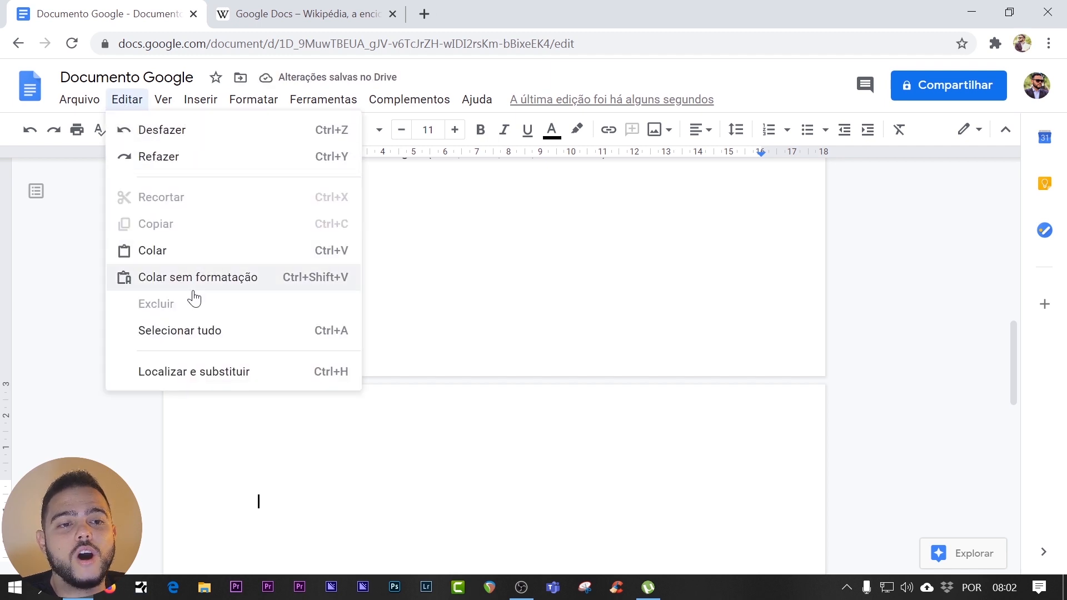
click(439, 282)
scroll(495, 361, down, 4)
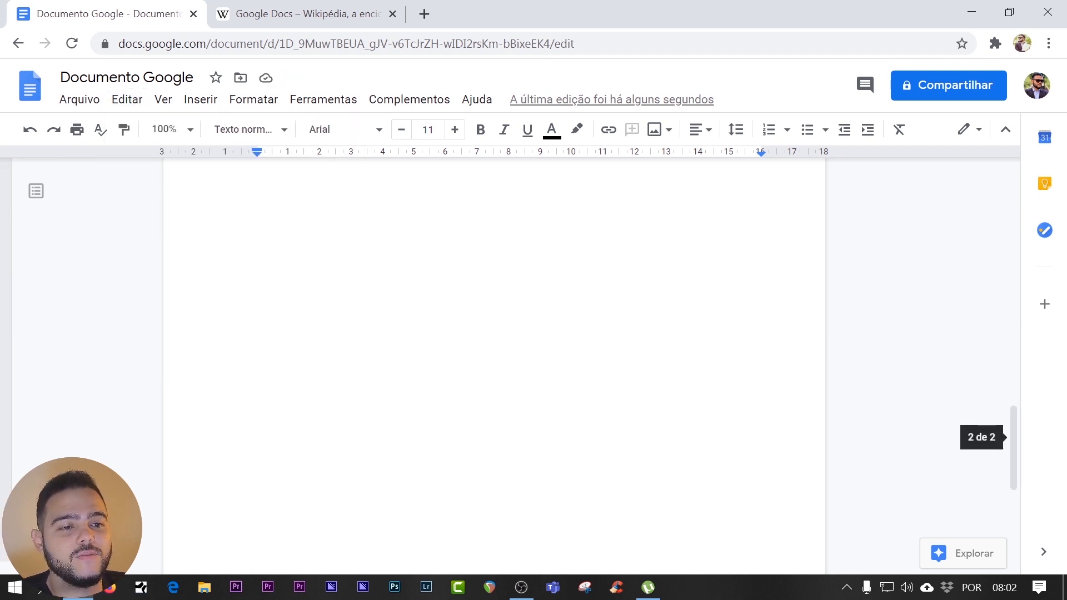
scroll(494, 361, up, 1)
click(259, 214)
scroll(495, 361, up, 4)
scroll(494, 361, down, 4)
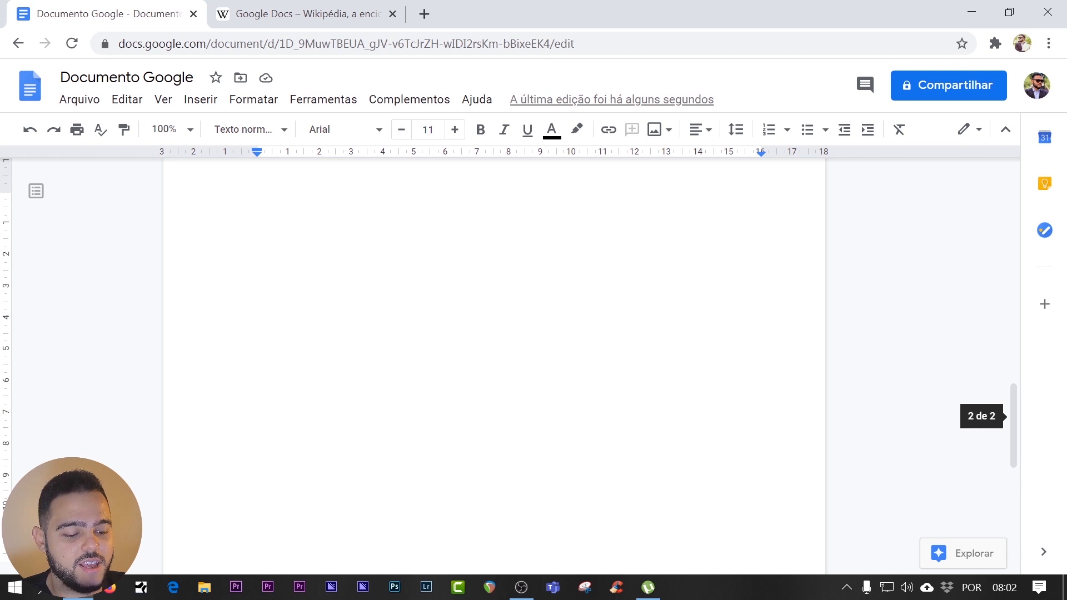
key(ctrl+v)
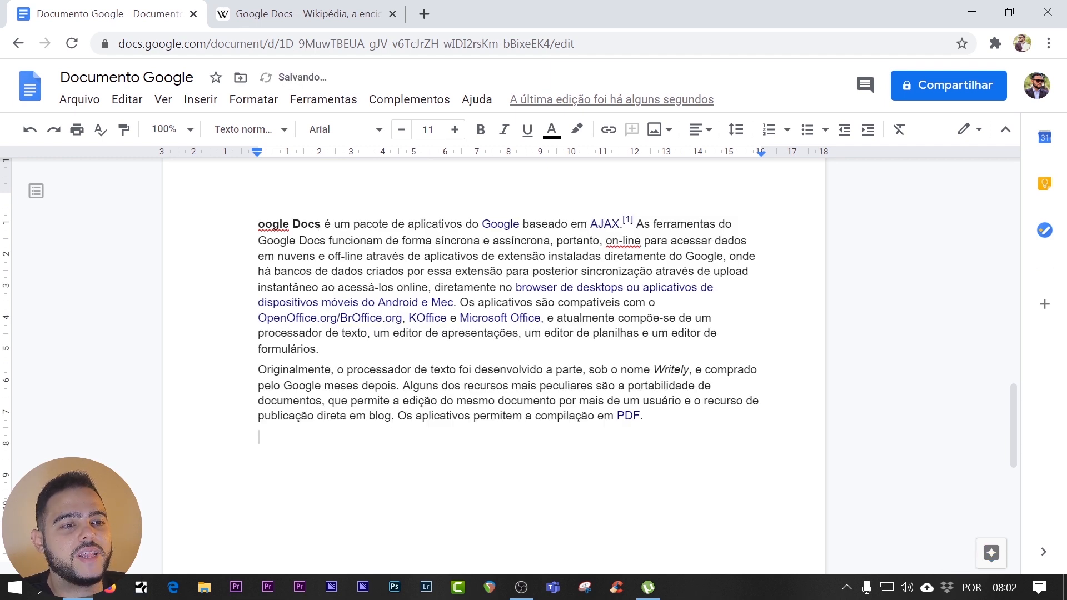
key(ctrl+z)
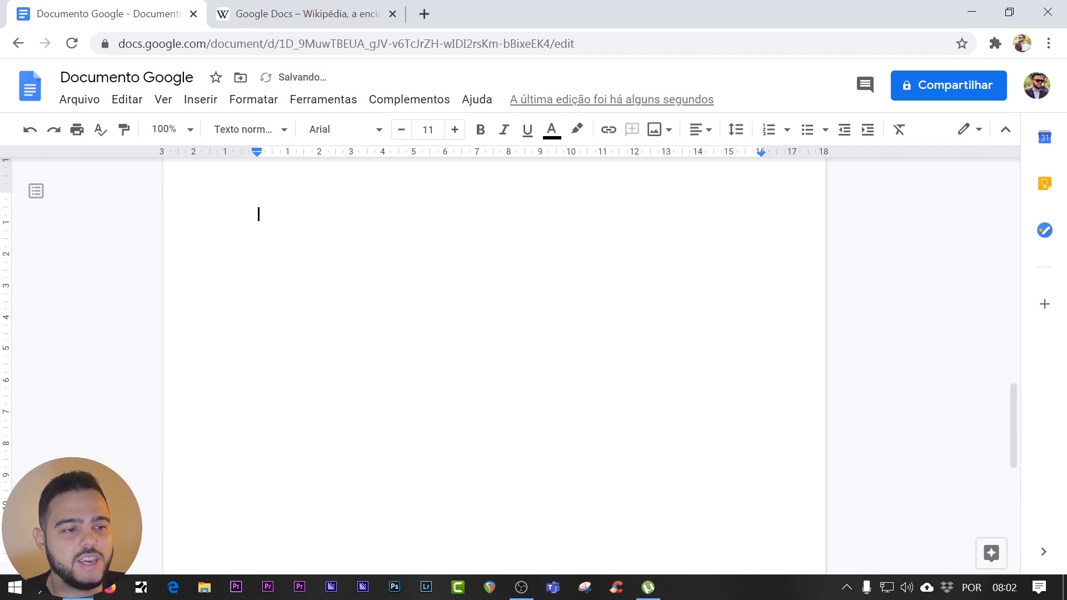
Paste the copied Wikipedia paragraphs without formatting on the second page.
click(127, 100)
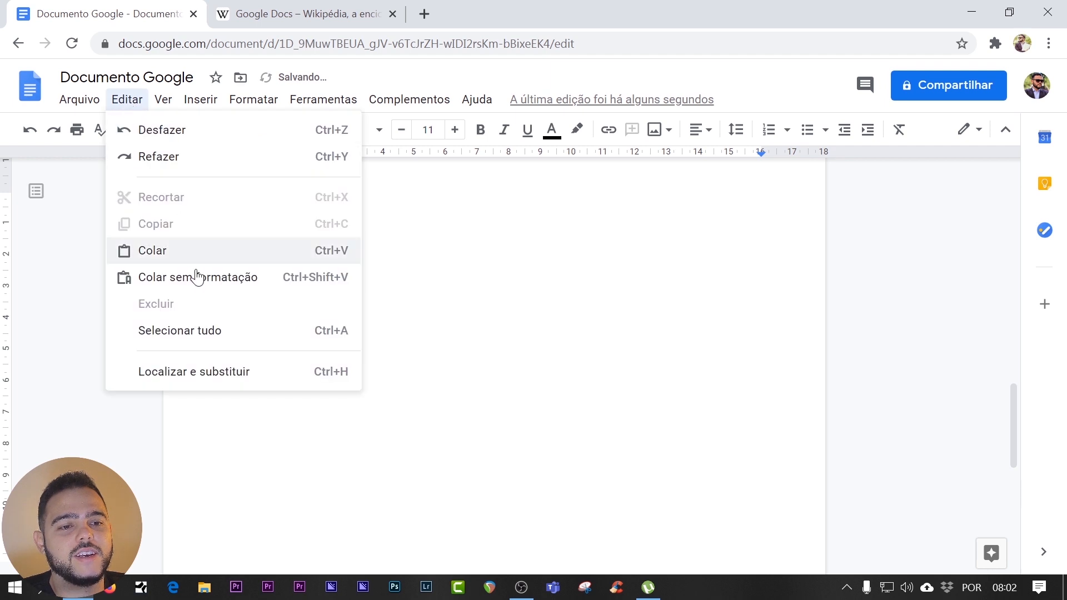
click(256, 279)
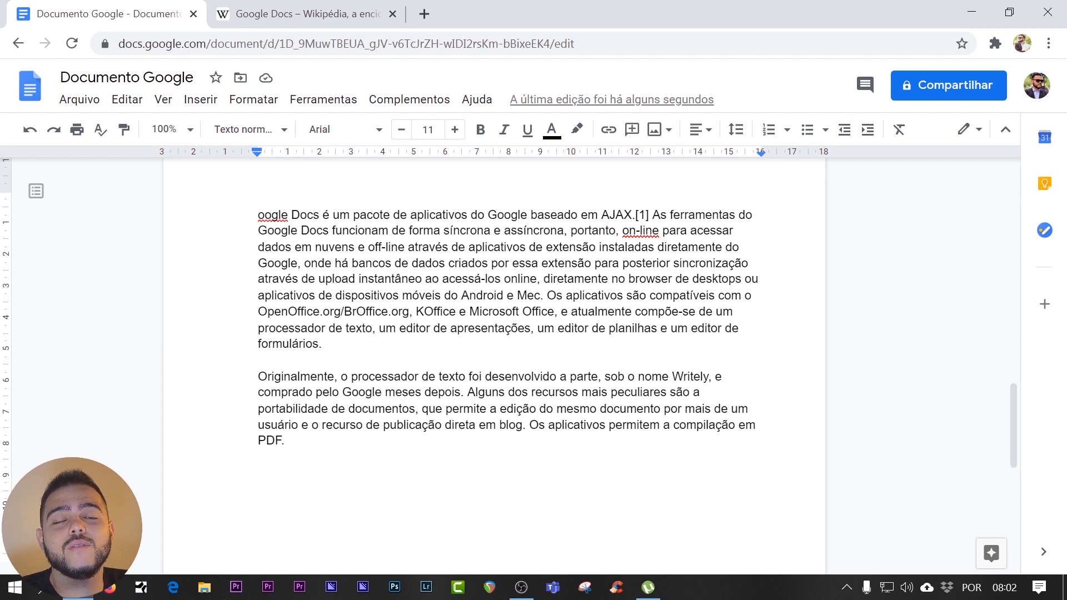
Cut the two plain-text paragraphs from the second page and paste them back without formatting.
key(shift+Up)
key(shift+Up)
key(shift+Up)
key(shift+Up)
key(shift+Up)
key(shift+Up)
key(shift+Up)
key(shift+Up)
key(shift+Up)
key(shift+Up)
key(shift+Up)
key(shift+Up)
key(shift+Up)
key(shift+Up)
key(shift+Up)
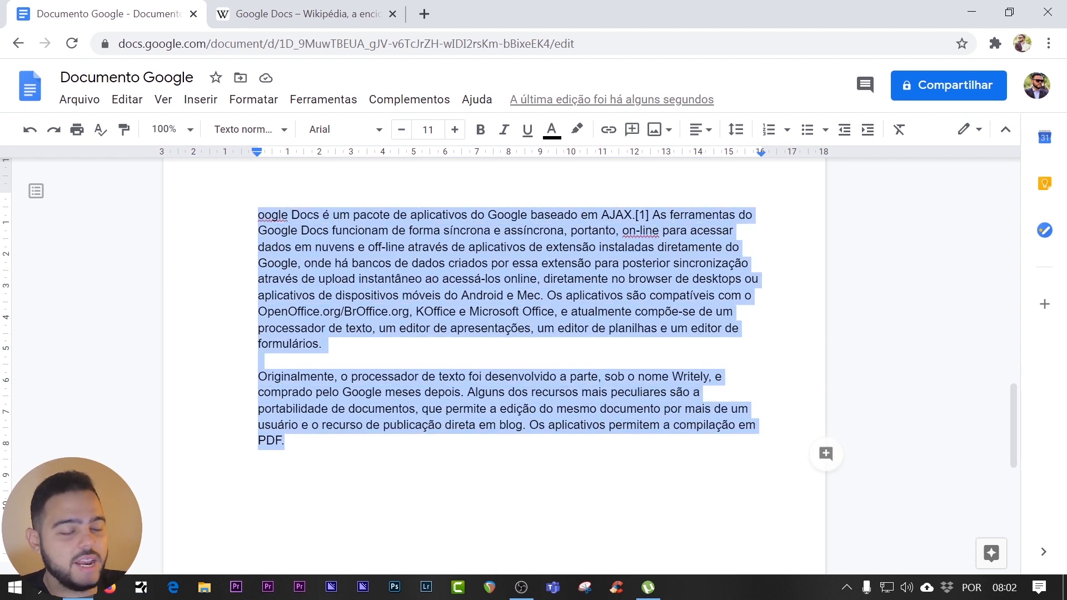
key(ctrl+x)
click(127, 99)
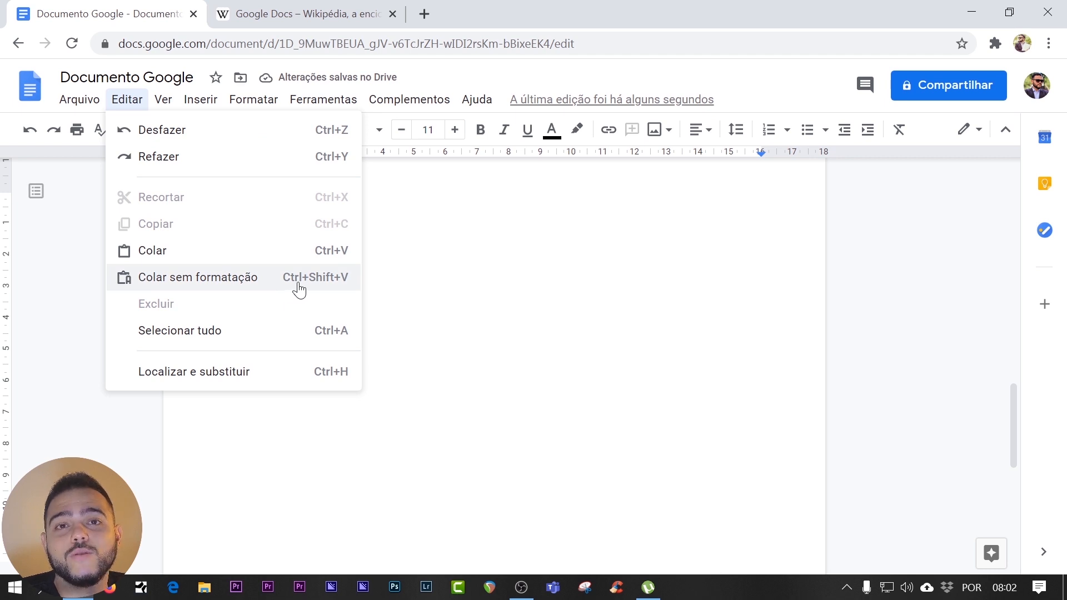
click(300, 287)
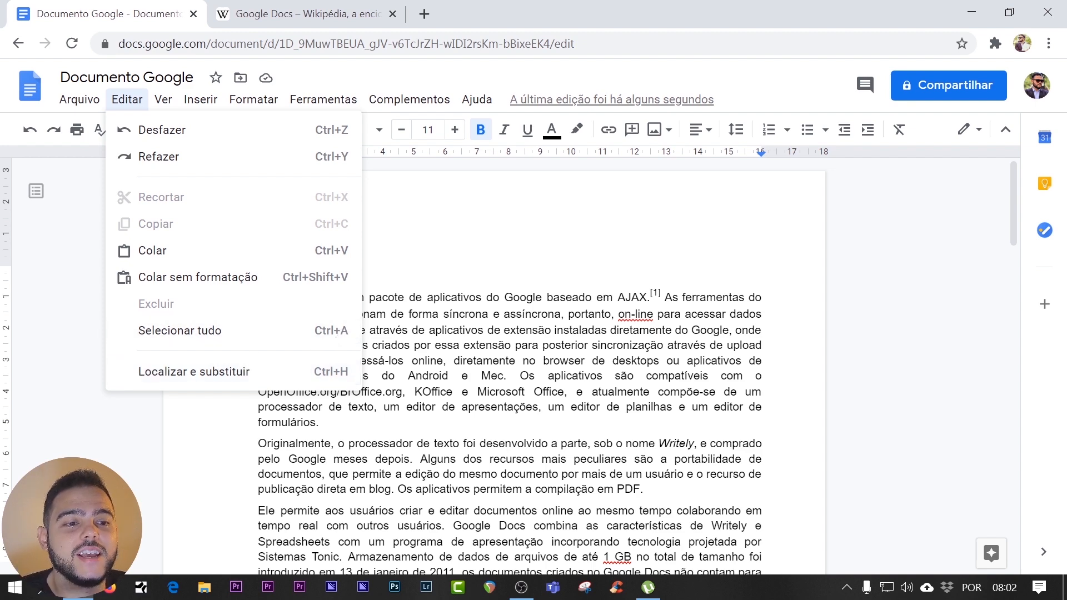
Select all the text of the document and look through the available fonts.
click(423, 314)
key(ctrl+a)
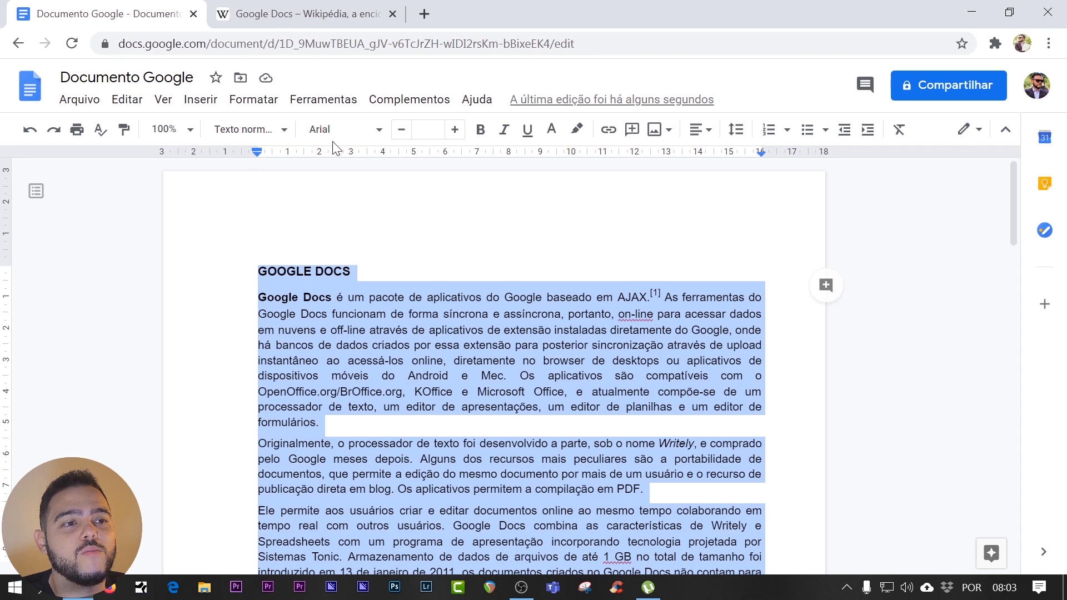
click(381, 132)
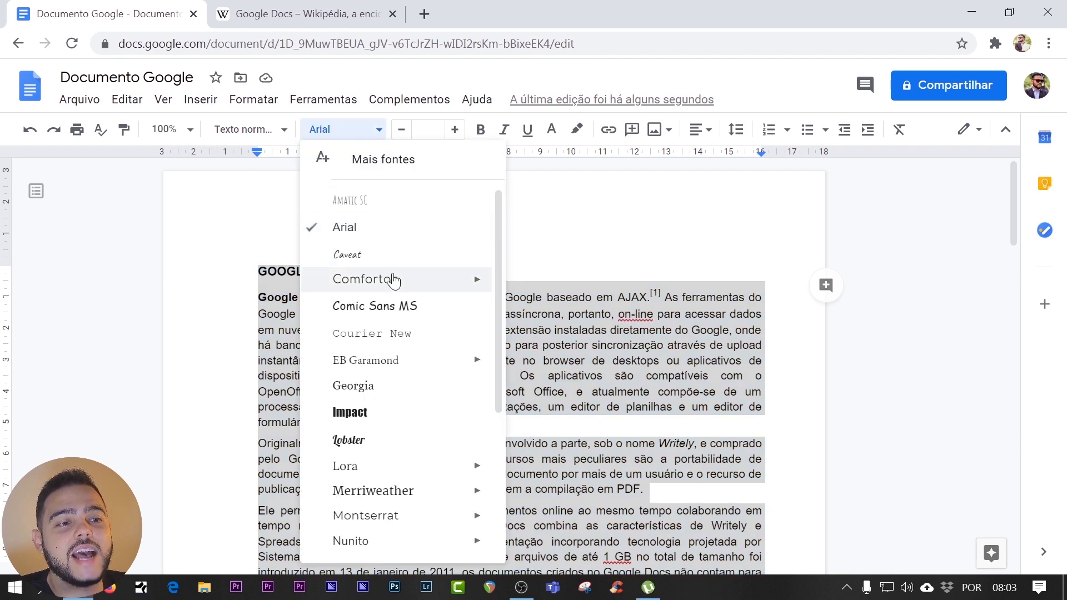
mouse_move(423, 292)
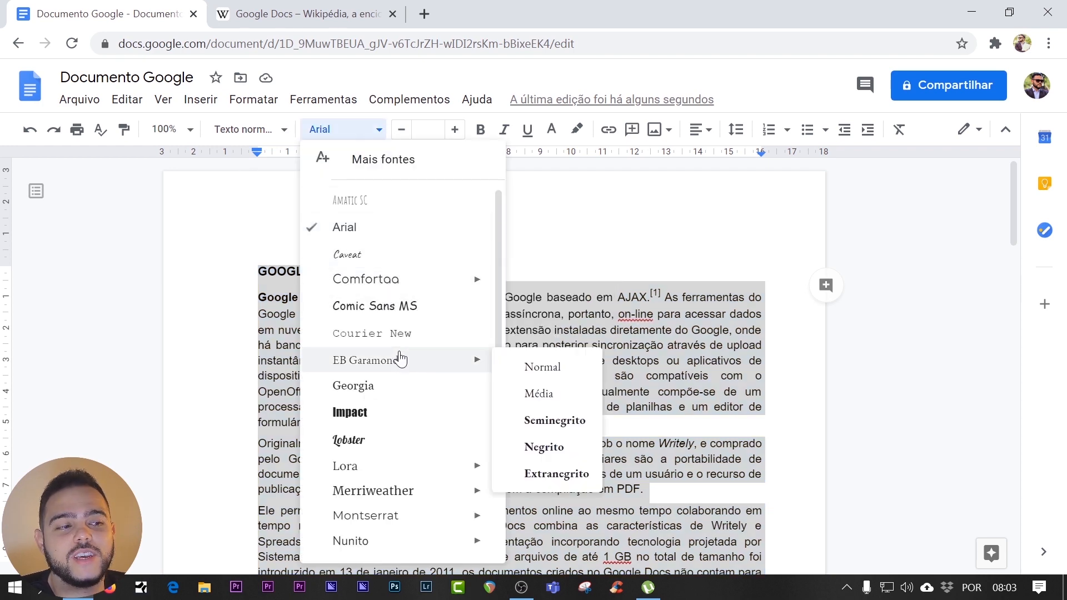
Increase the font size of all the selected text, and reduce it until the GOOGLE DOCS heading is at 10.
click(452, 131)
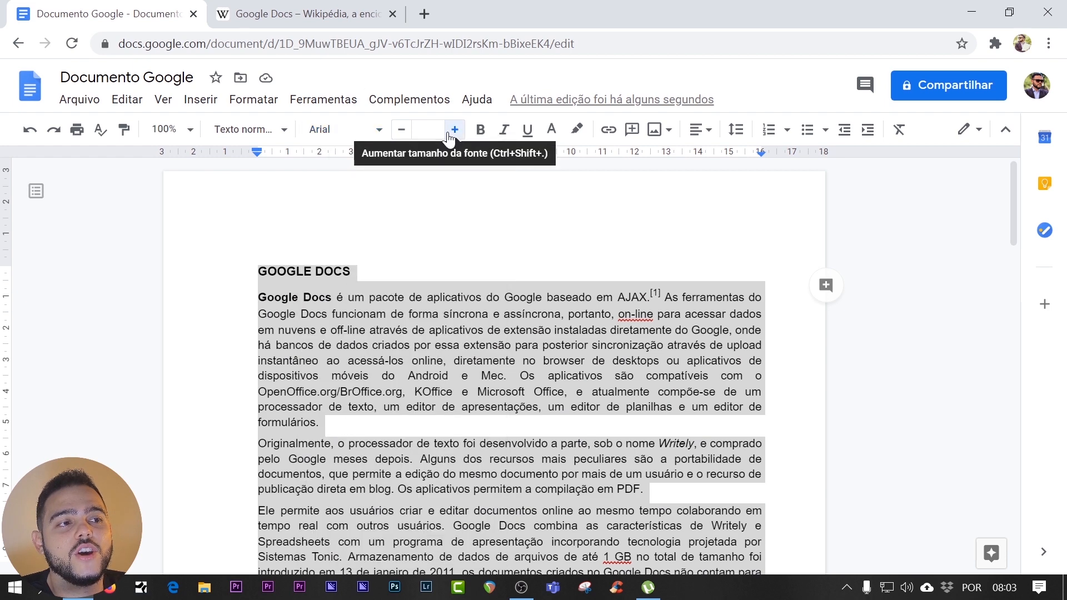
click(451, 132)
click(449, 132)
click(401, 132)
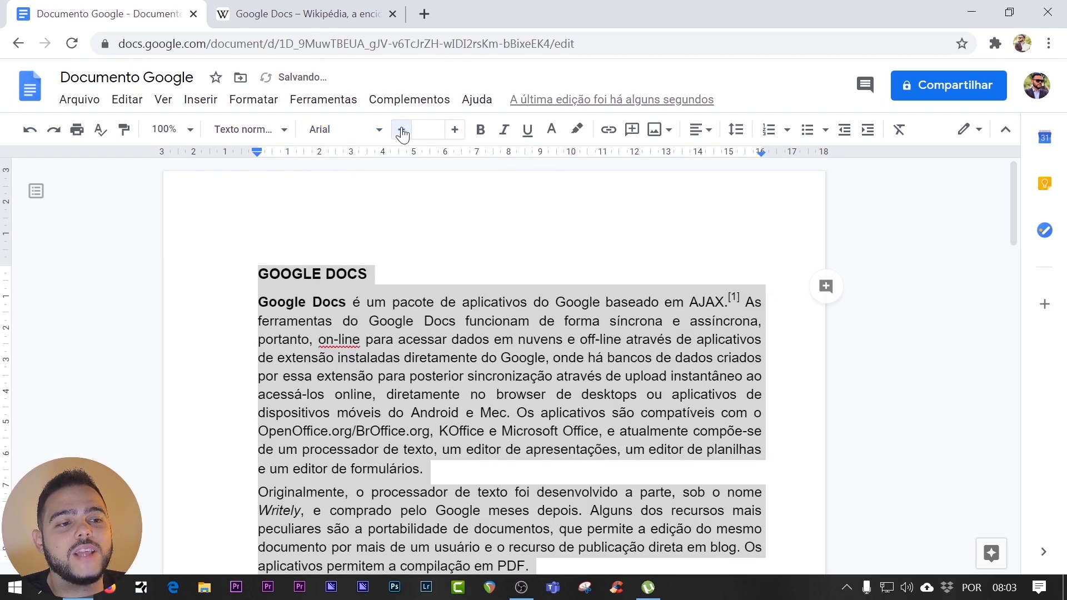
click(402, 132)
click(402, 133)
click(402, 133)
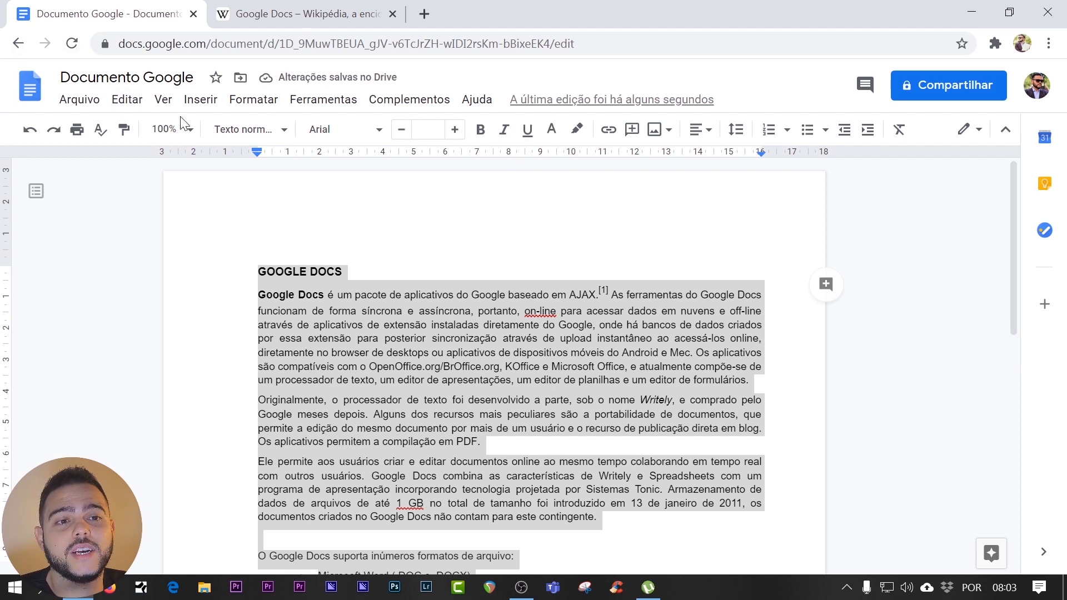
click(127, 99)
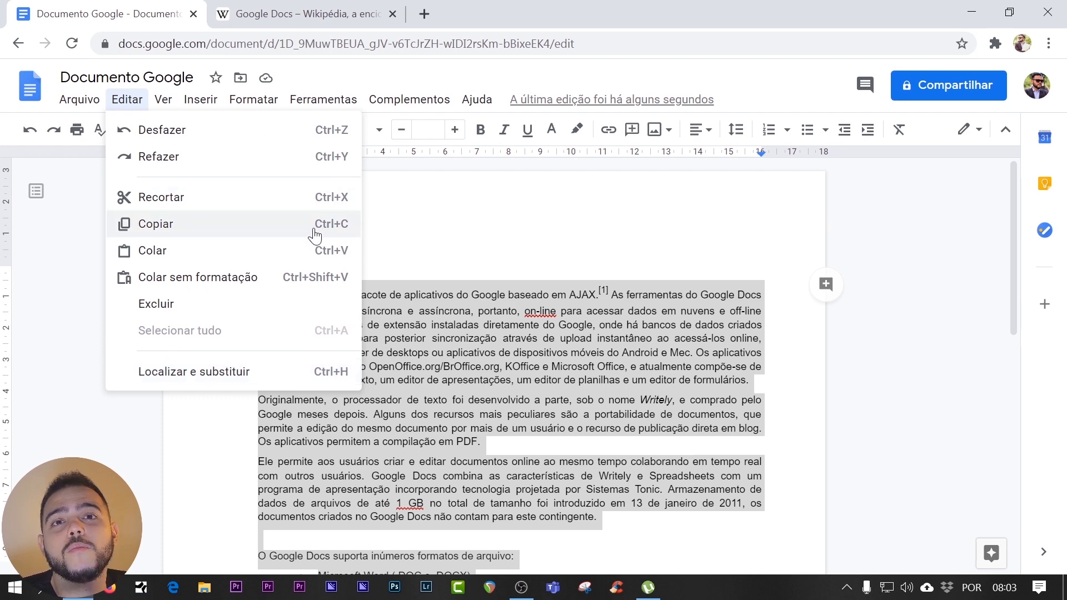
click(345, 234)
click(343, 271)
Search the document for "excel" with Find and replace.
scroll(508, 367, down, 4)
scroll(508, 367, up, 4)
scroll(509, 366, down, 4)
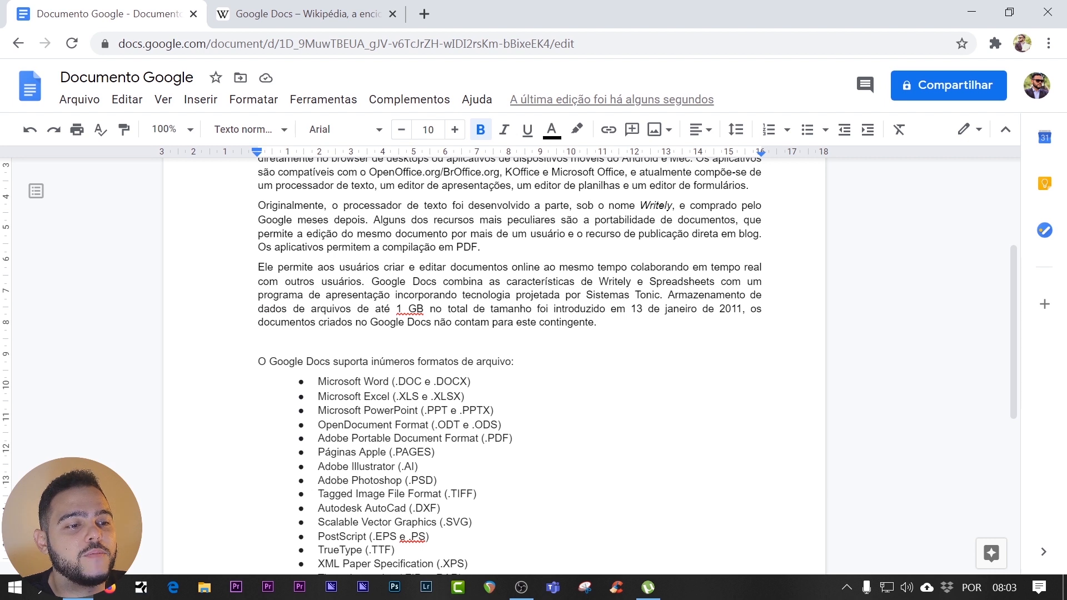
double_click(377, 397)
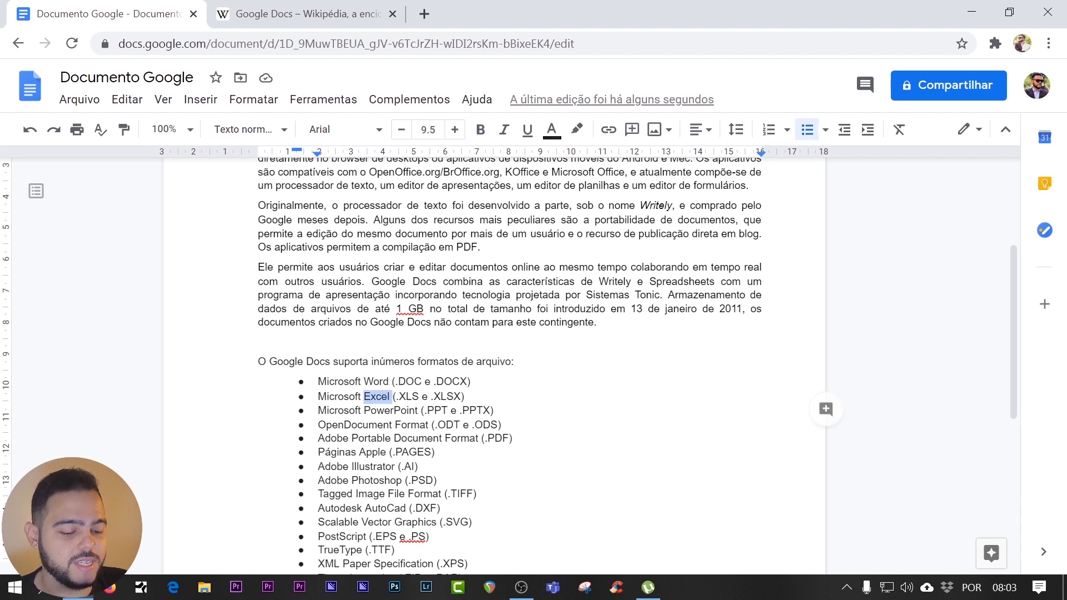
key(ctrl+h)
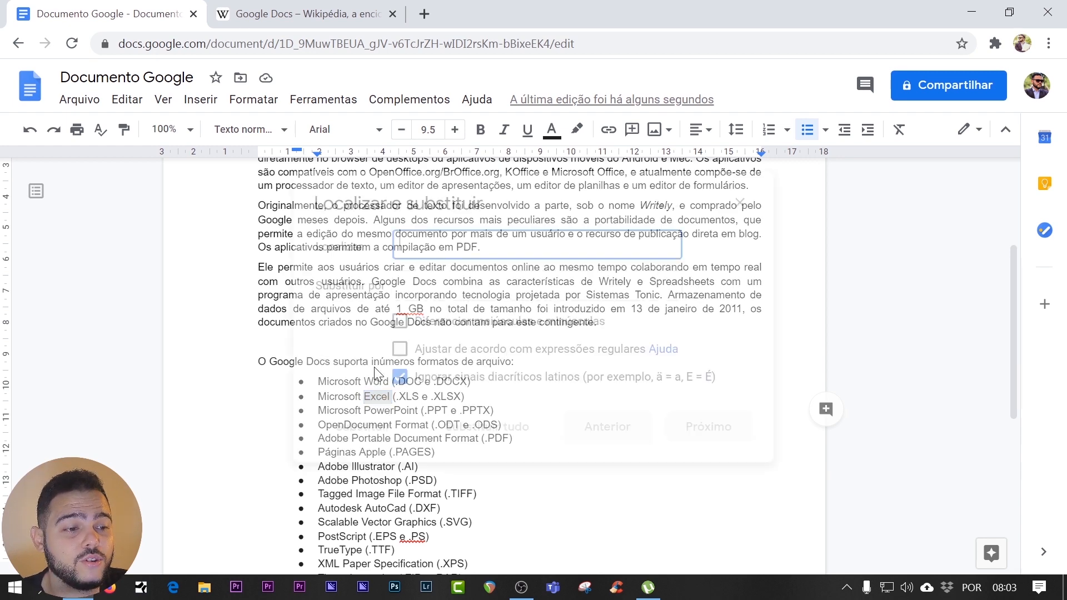
text(excel)
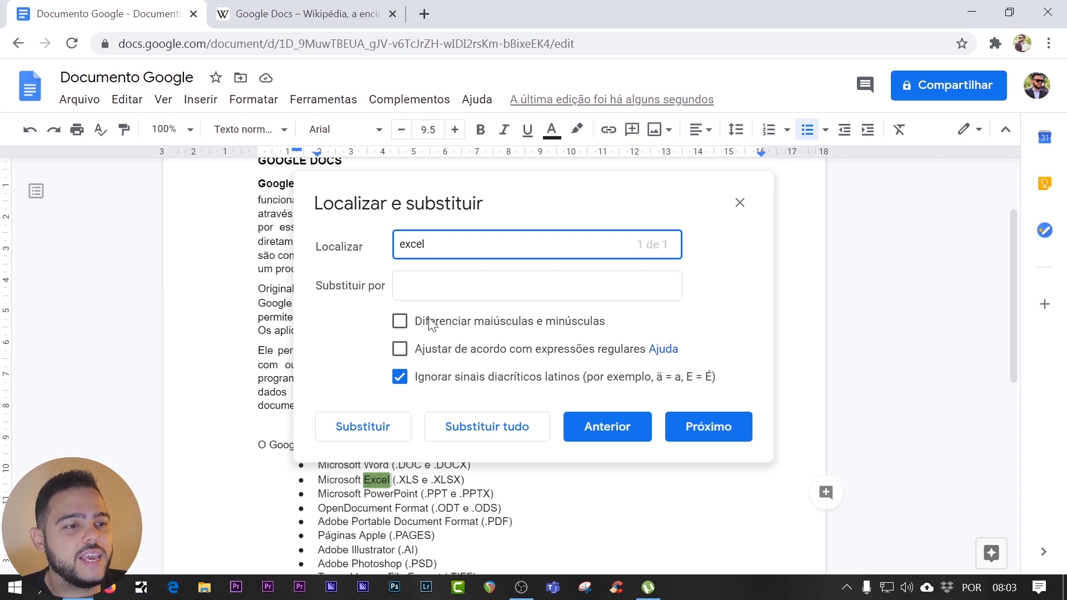
Enter a person's first name as the replacement for "excel" and replace all matches.
key(Tab)
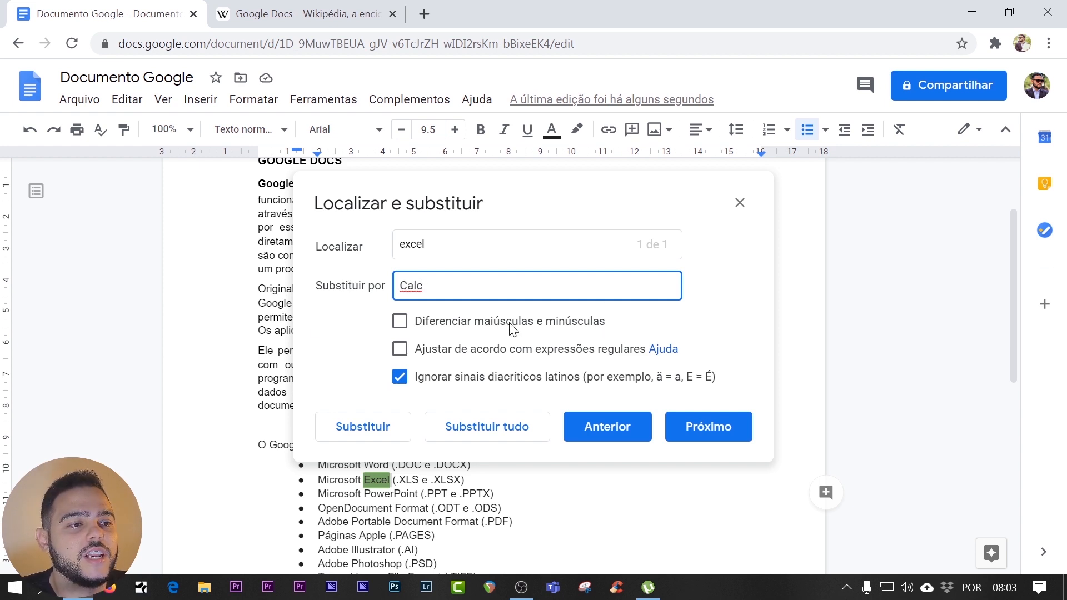
key(BackSpace)
key(BackSpace)
key(BackSpace)
key(BackSpace)
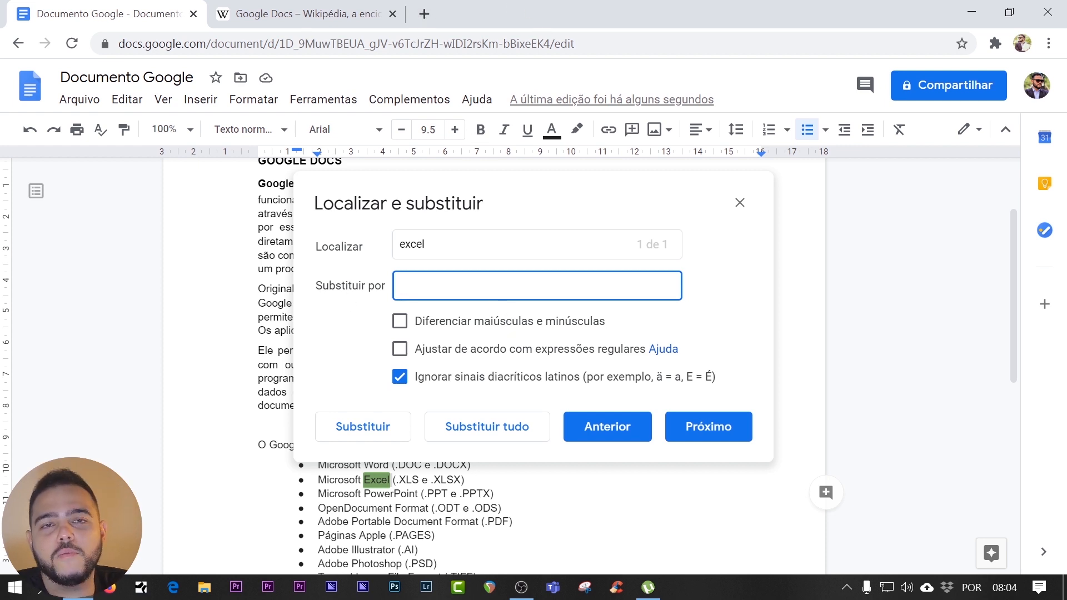
text(GLAUKO)
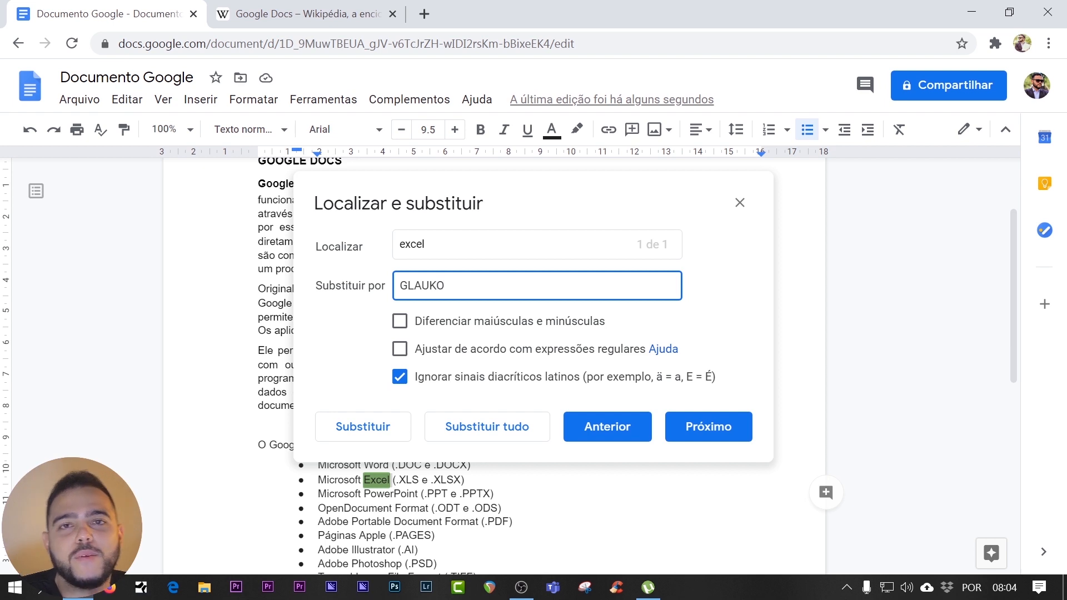
click(487, 426)
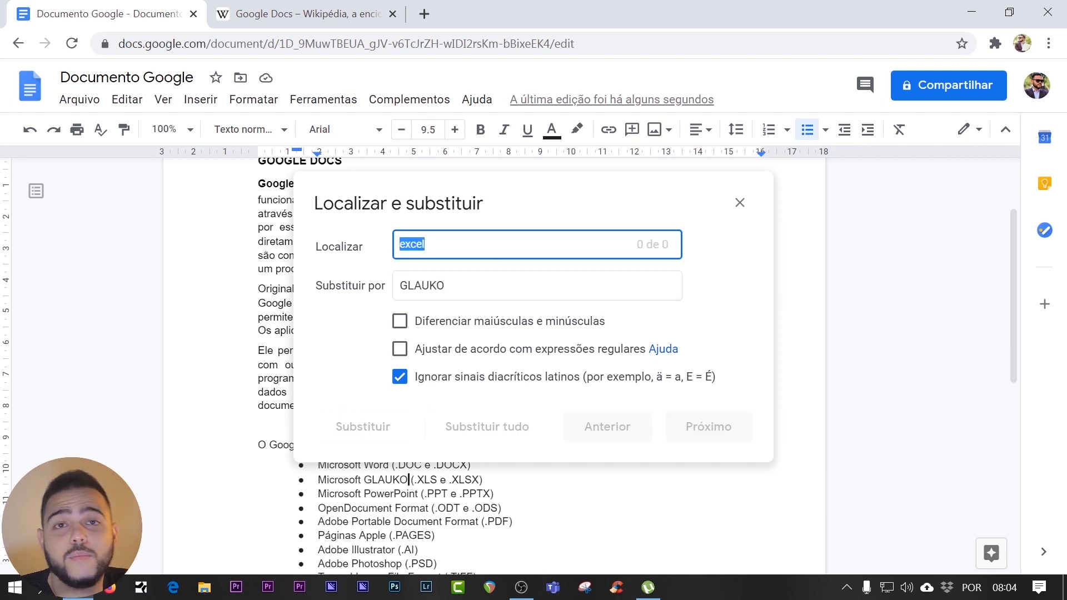
Find the inserted first name and replace it with "excel" in the file formats list.
text(GLAUKO)
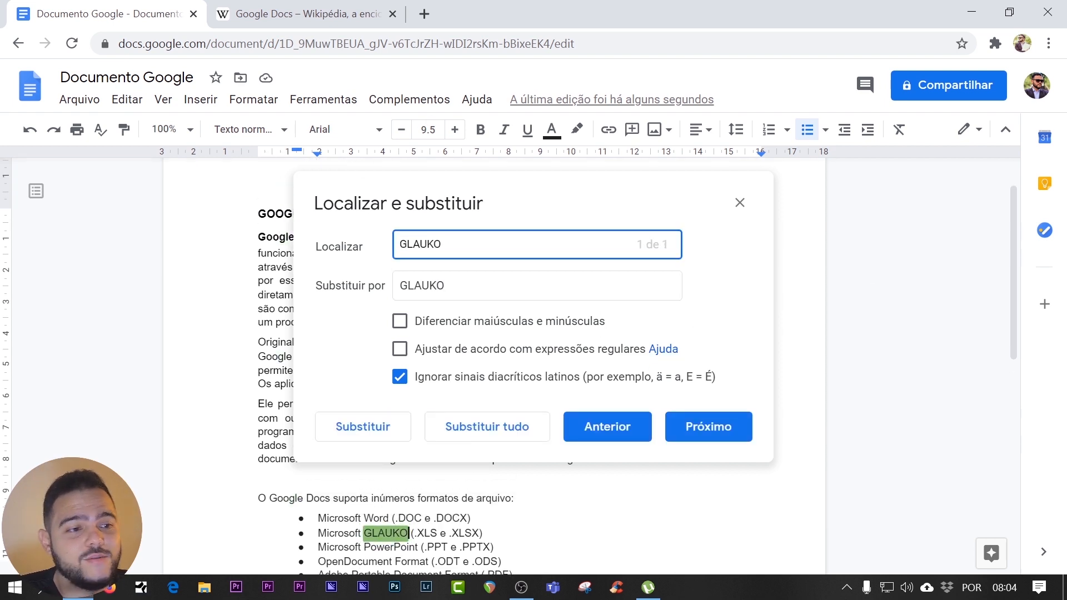
key(Tab)
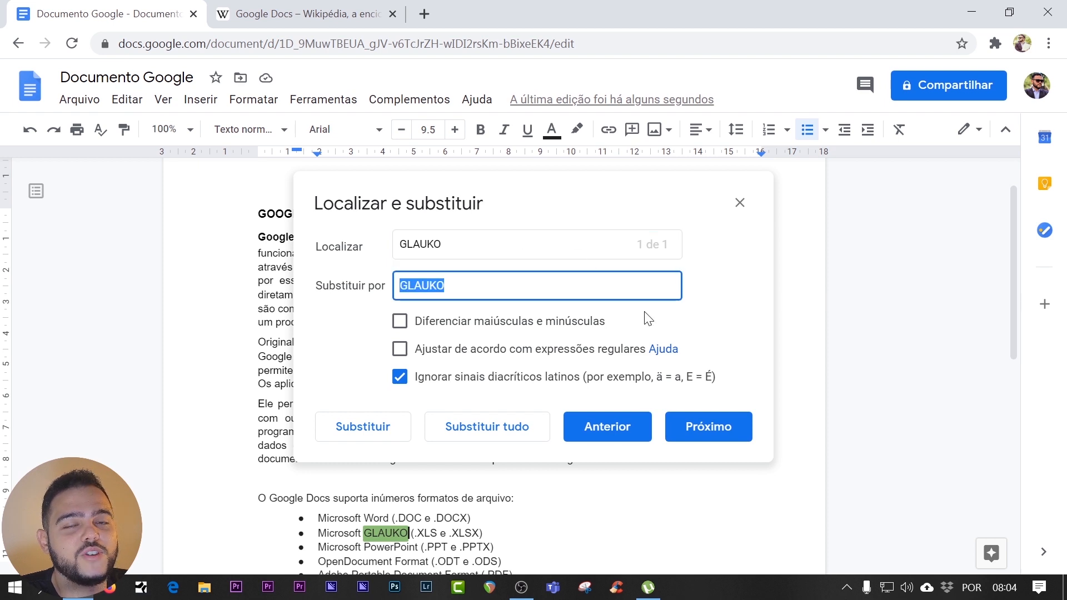
text(eX)
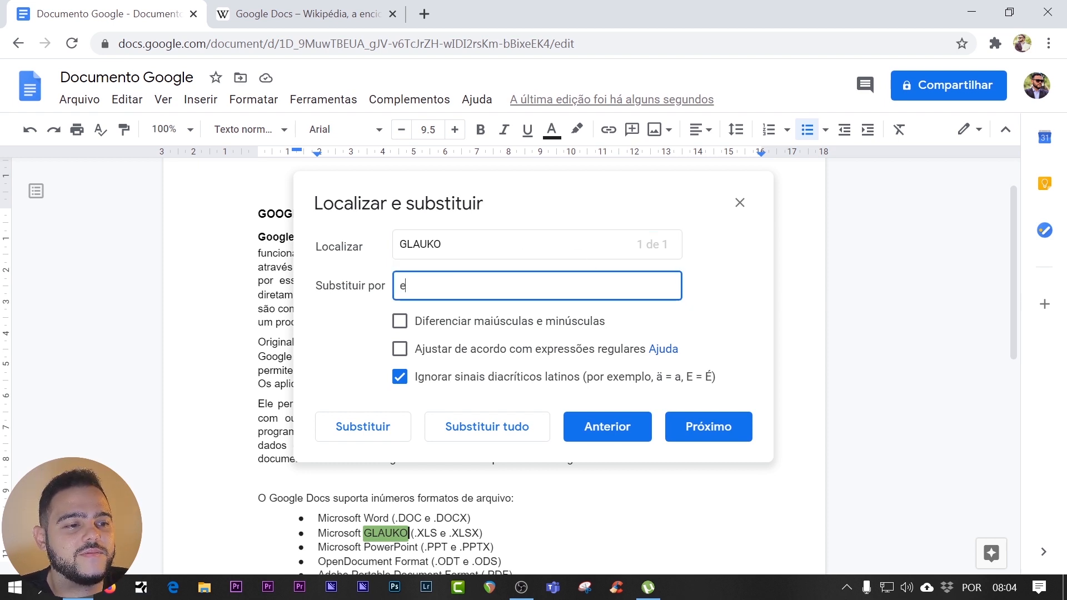
text(xc)
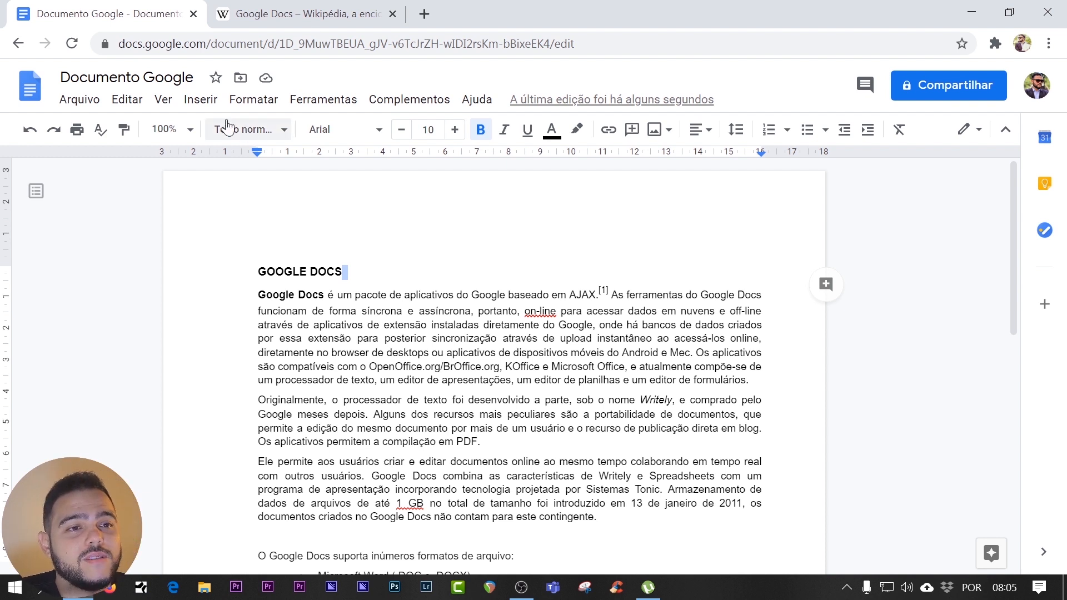
Look through the image insertion sources and search the web for "arquivos" images.
click(200, 99)
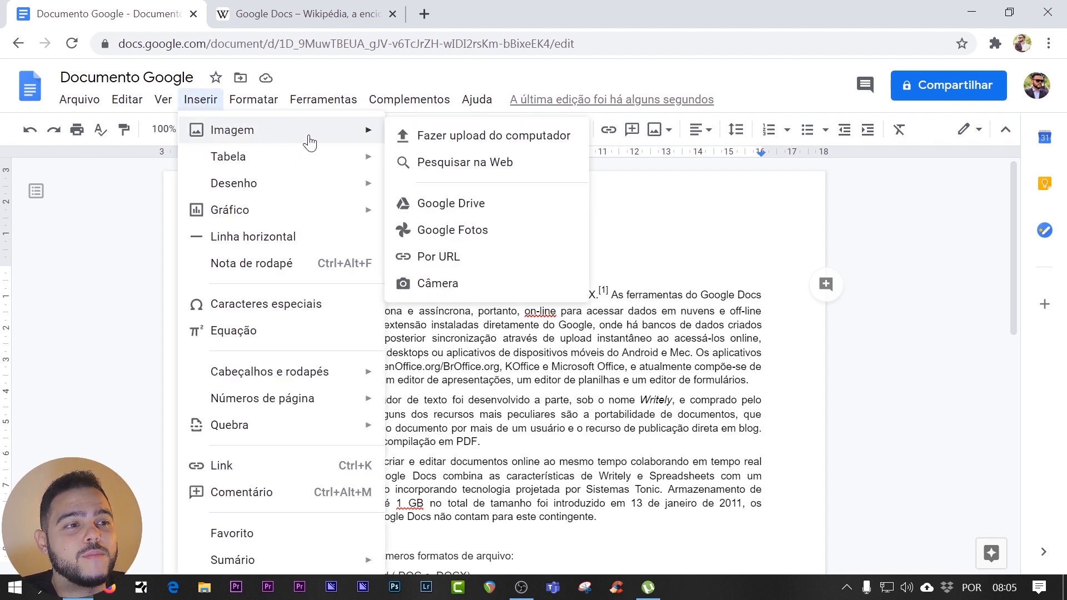
mouse_move(254, 100)
mouse_move(214, 100)
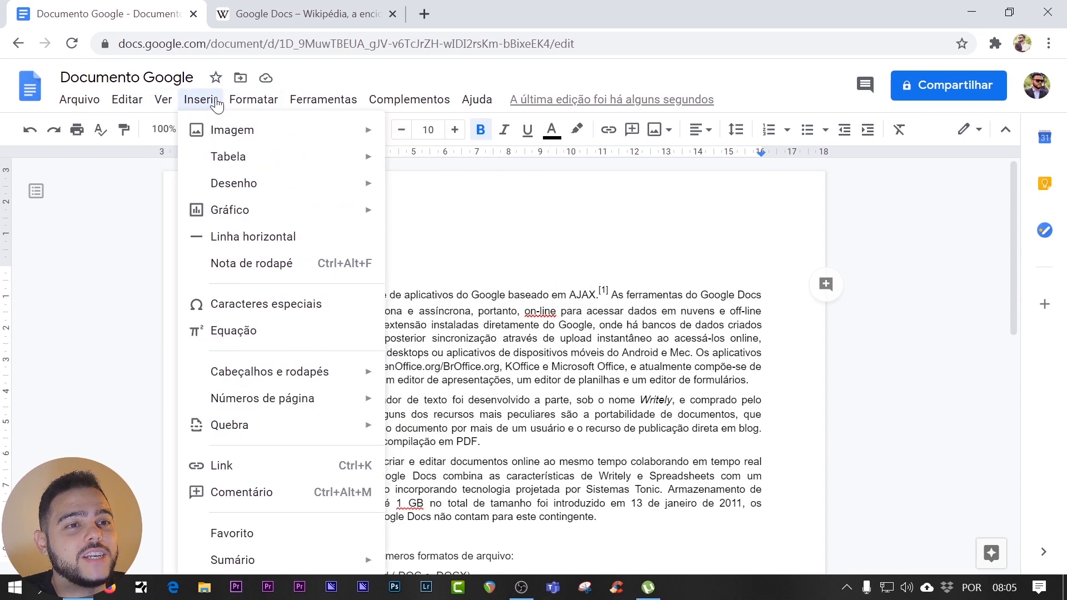
mouse_move(234, 132)
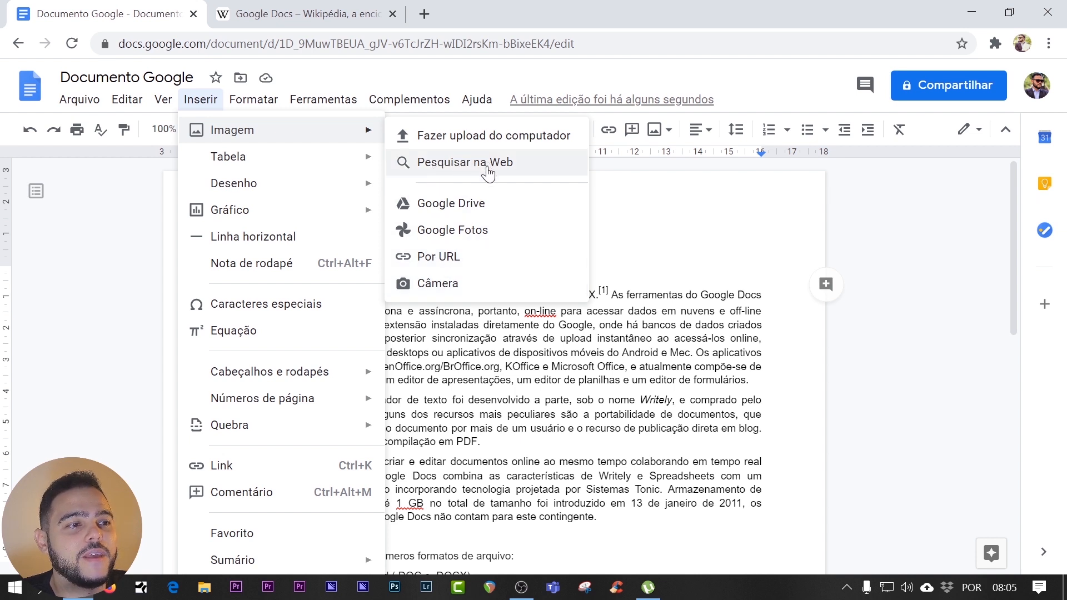
click(455, 166)
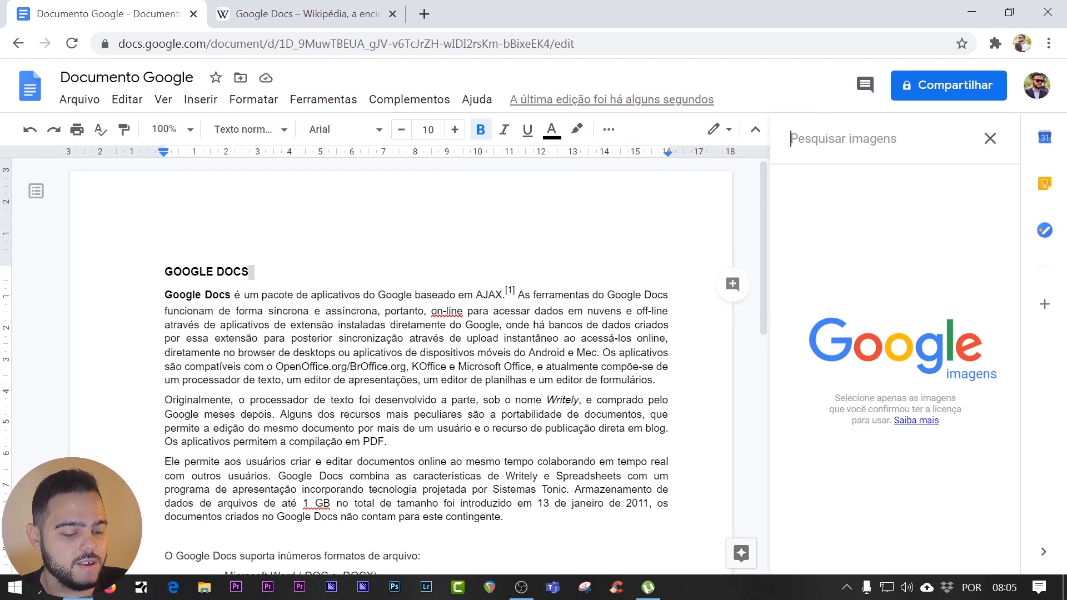
text(arquivos)
key(Return)
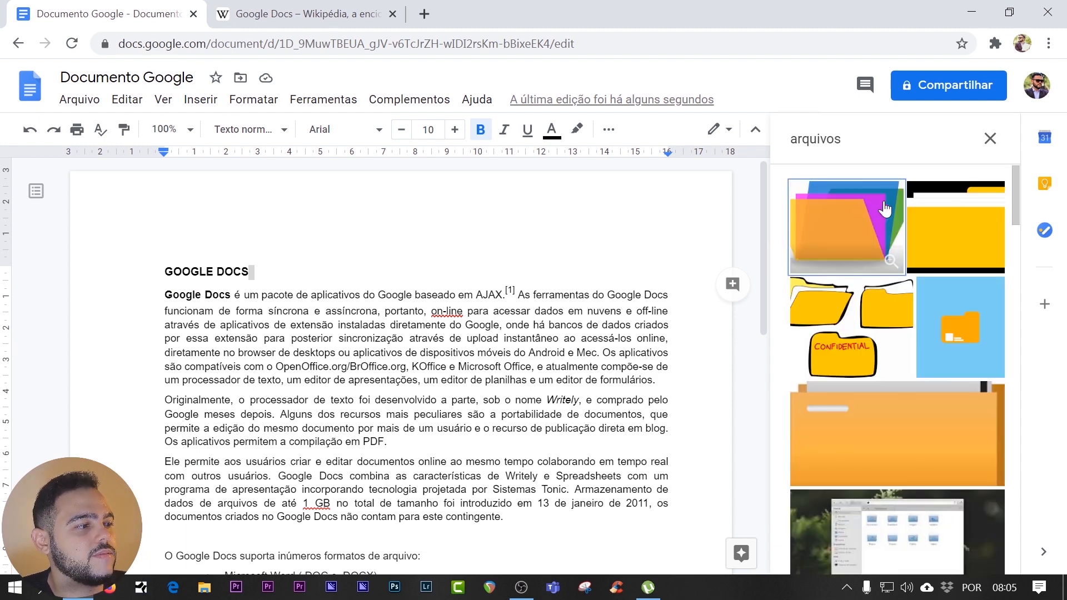
drag(1016, 186, 1012, 123)
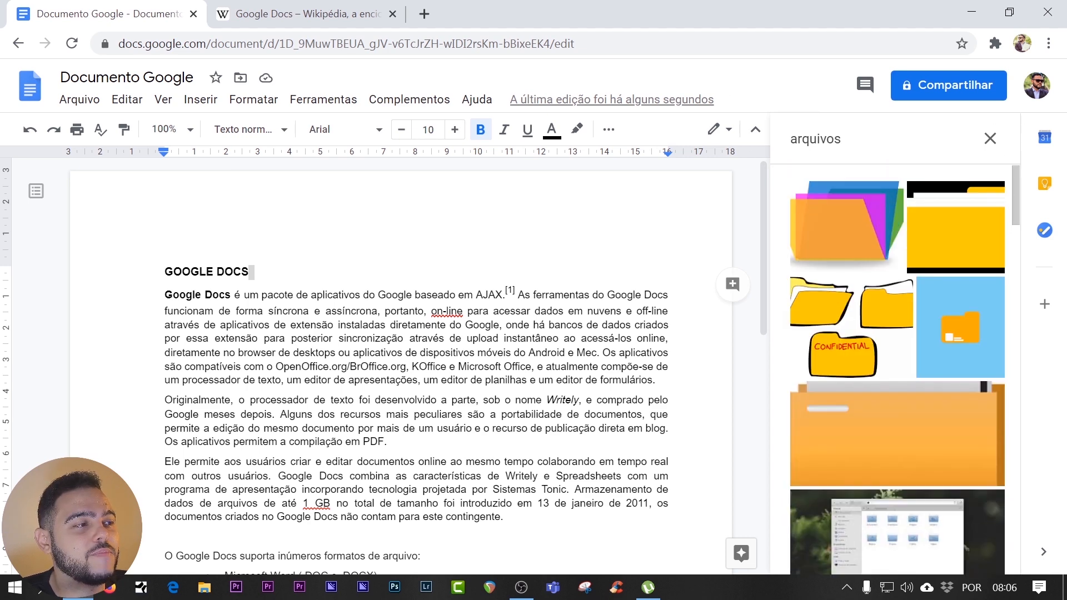
Search the web images for "docs" and insert the blue document icon after the GOOGLE DOCS heading.
drag(844, 140, 705, 116)
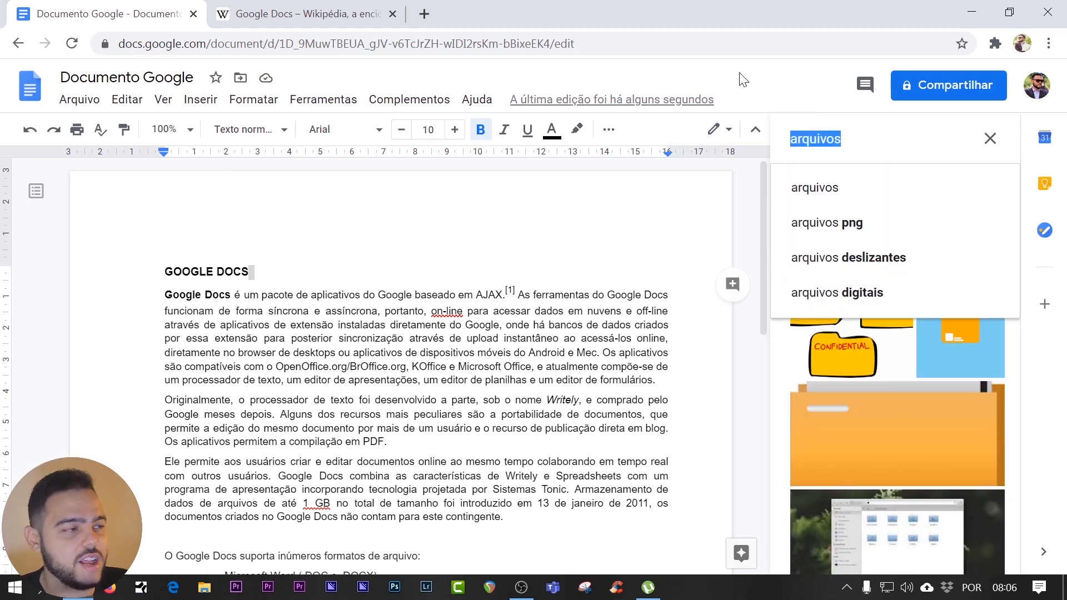
text(docs)
key(Return)
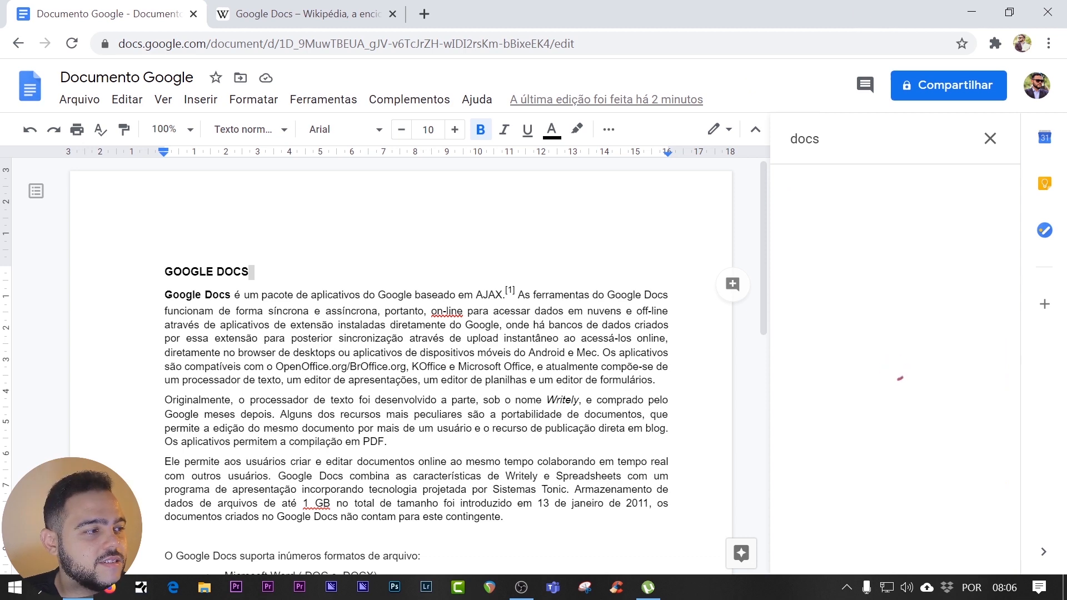
scroll(927, 283, down, 3)
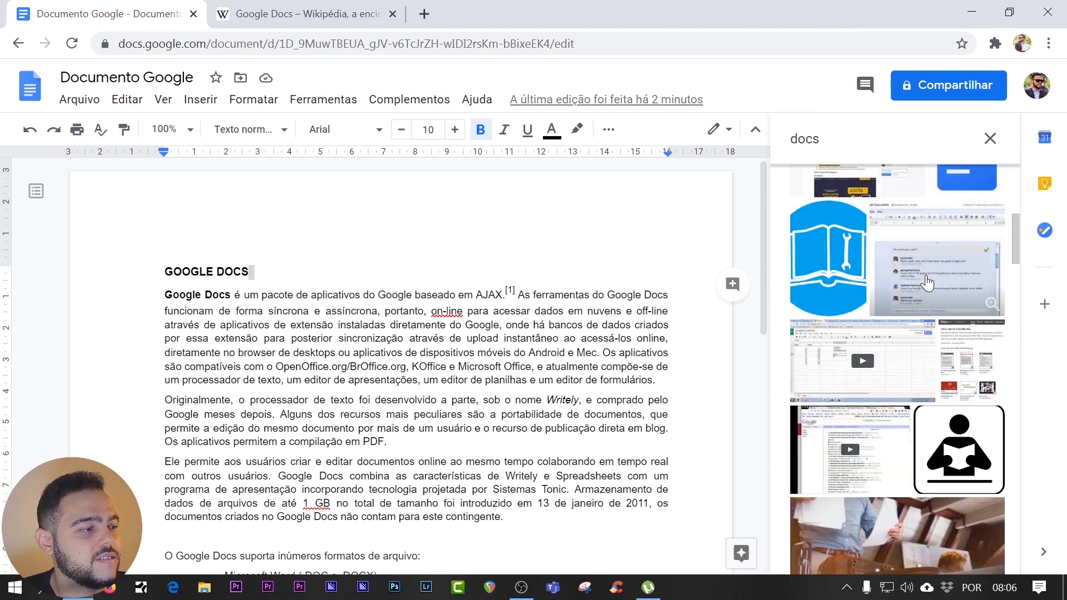
scroll(927, 283, up, 3)
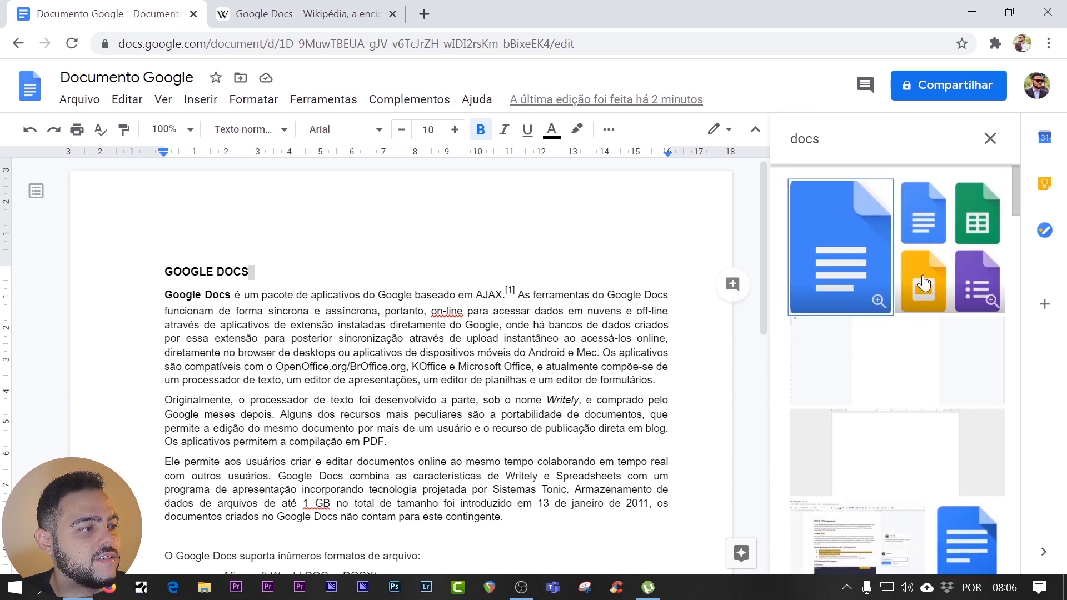
click(849, 227)
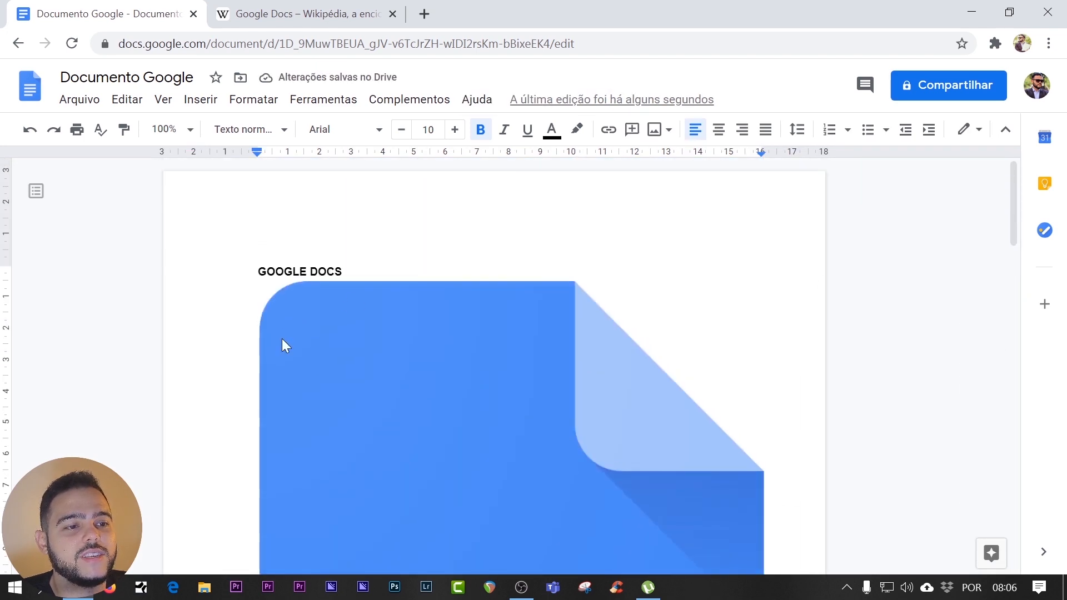
Shrink the inserted document icon proportionally to about 2.6 cm wide.
click(283, 341)
drag(260, 279, 536, 539)
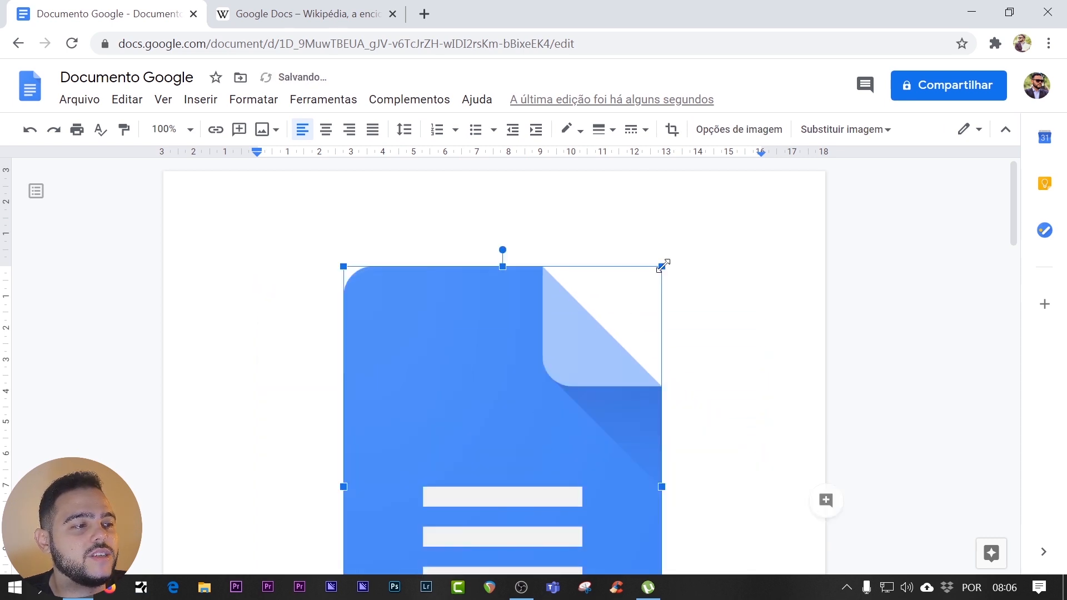
drag(662, 265, 478, 428)
scroll(478, 428, down, 6)
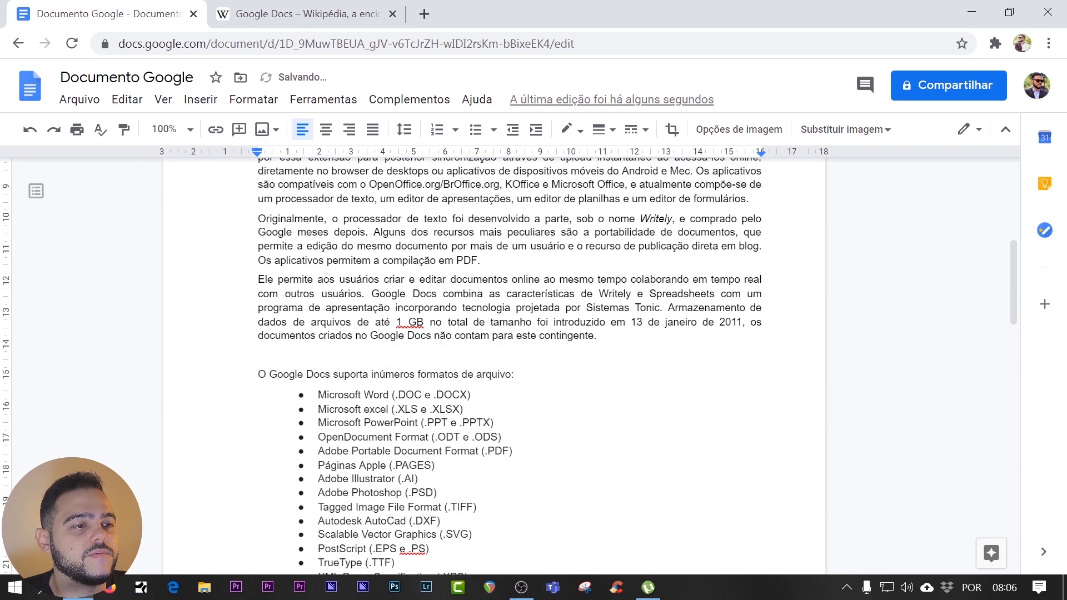
scroll(469, 342, up, 6)
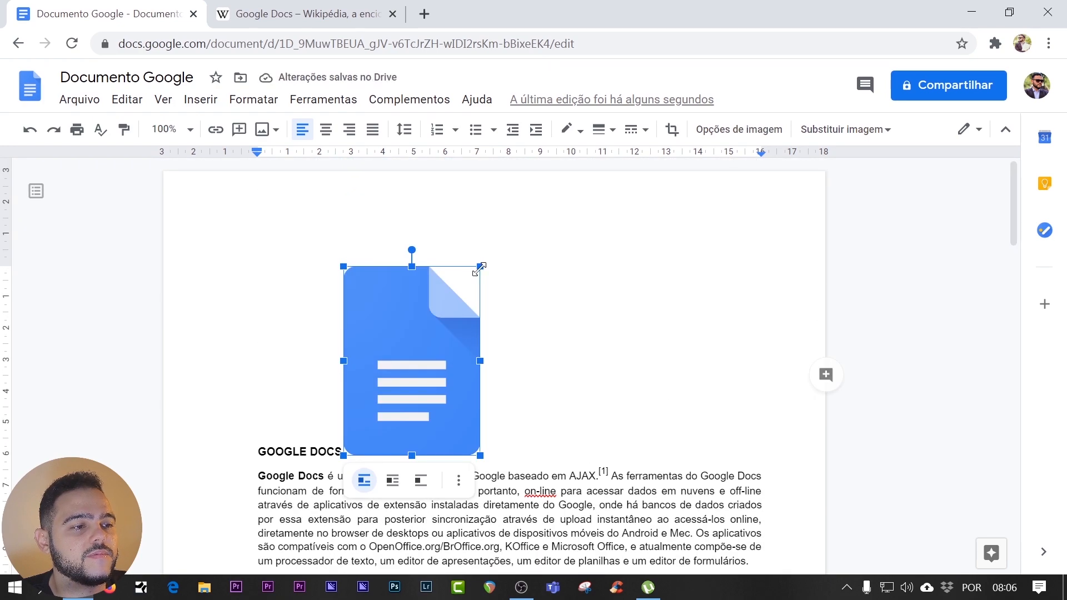
drag(481, 266, 415, 341)
scroll(414, 342, down, 6)
scroll(414, 341, up, 6)
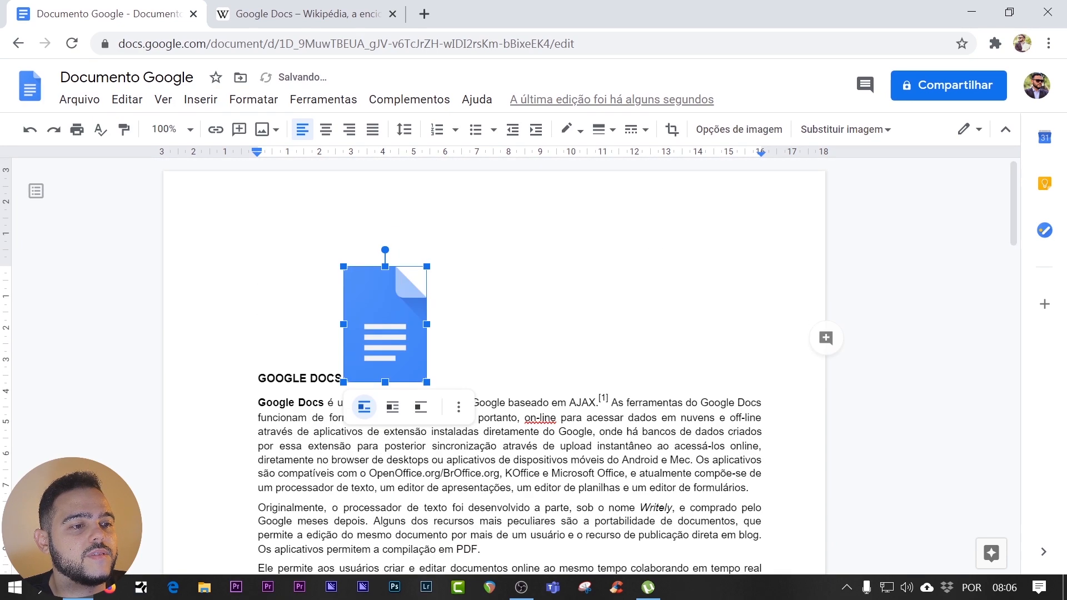
Set the document icon to wrap text and move it into the middle of the first two paragraphs.
scroll(494, 367, down, 3)
scroll(493, 367, up, 3)
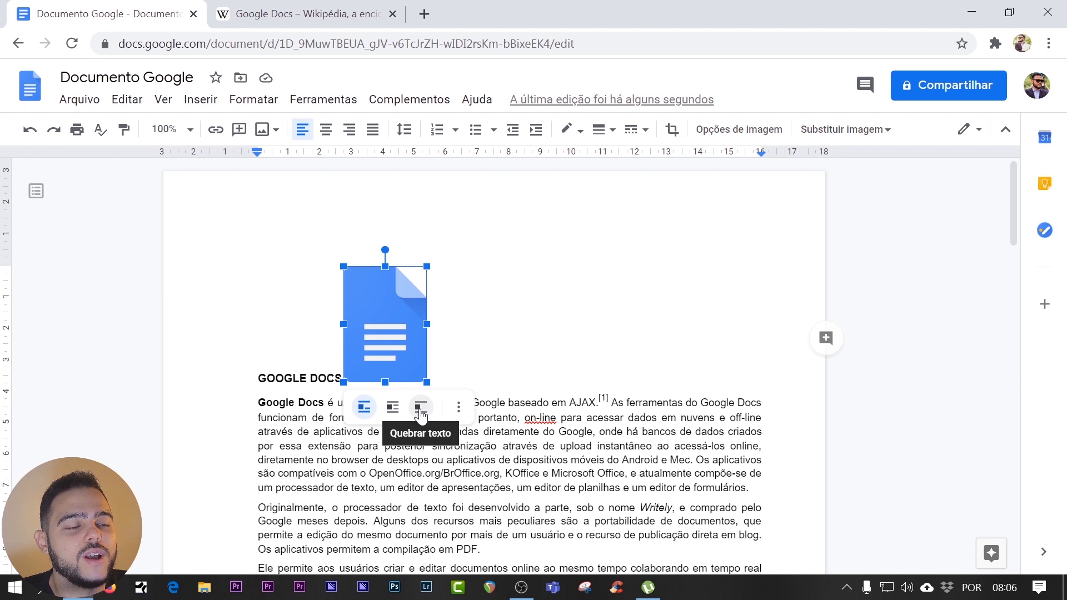
click(394, 410)
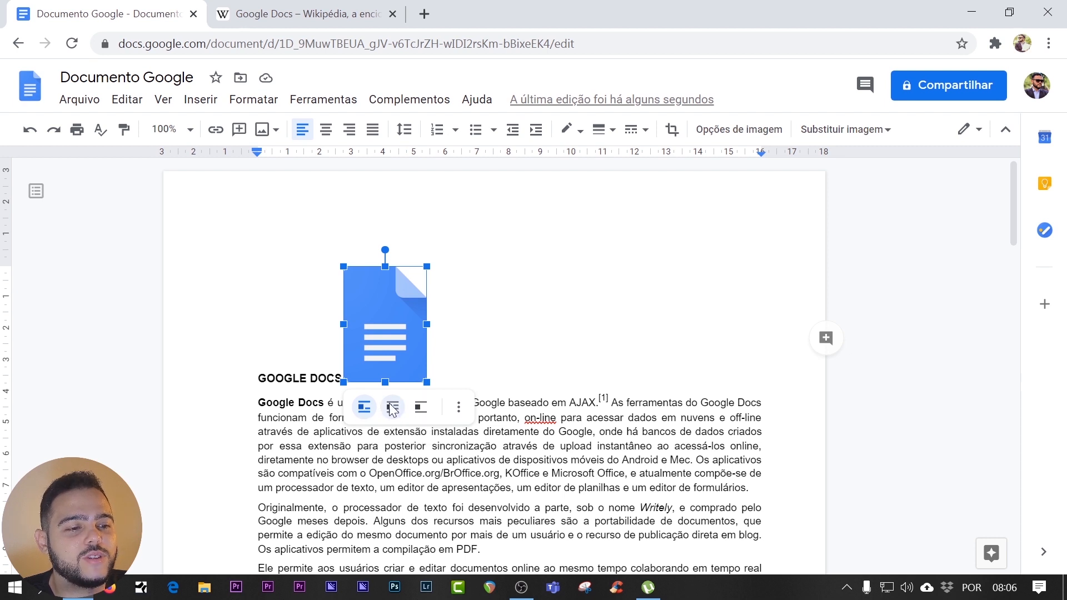
drag(384, 337, 531, 392)
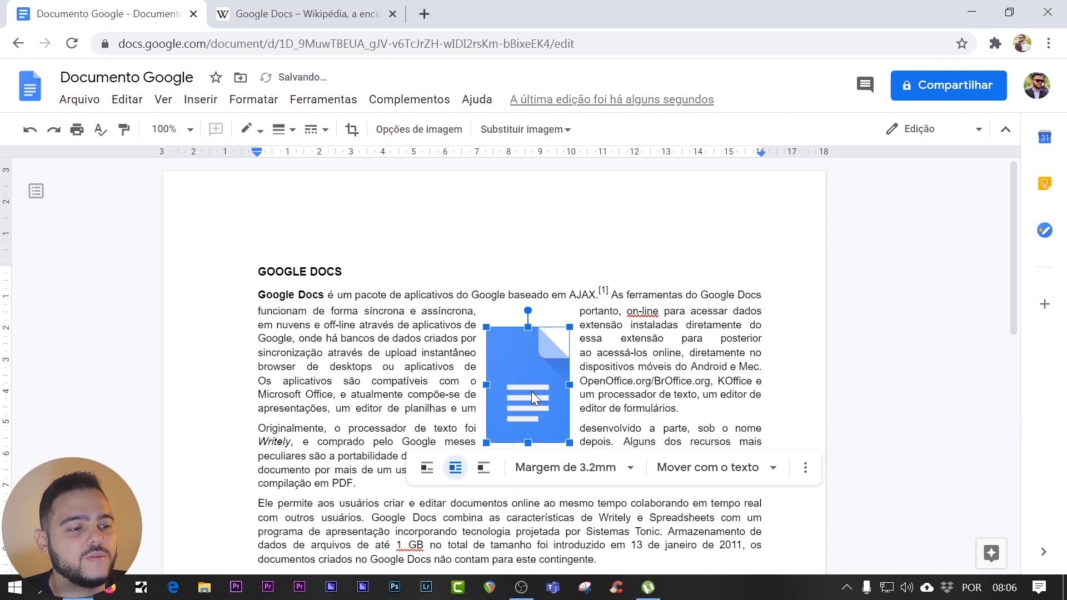
Set the document icon to break text and move it below the first line of the second paragraph.
click(484, 469)
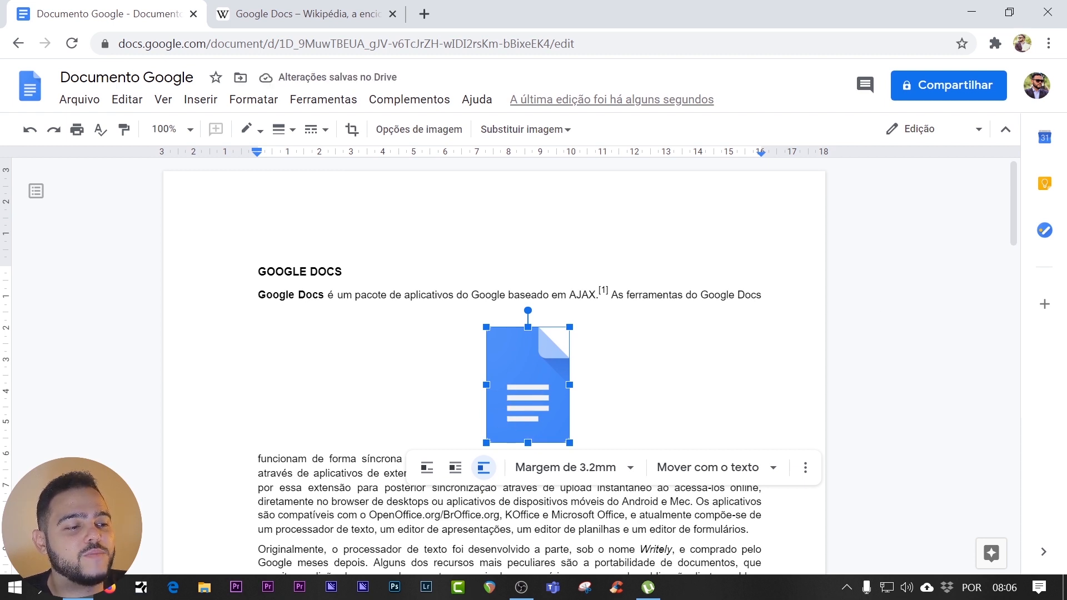
drag(535, 379, 459, 446)
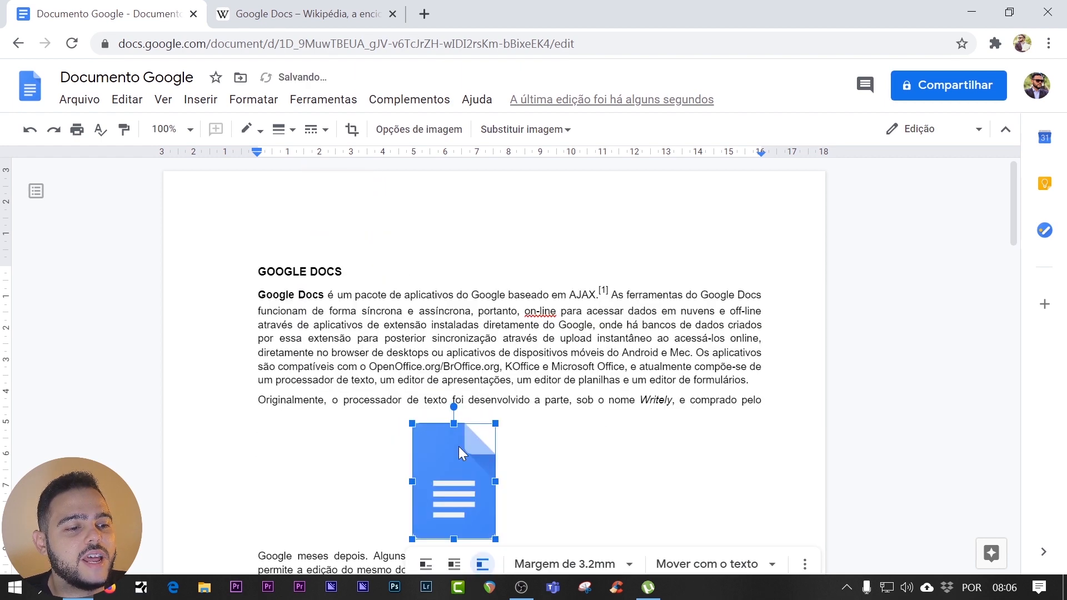
Move the document icon below the line introducing the supported file formats, and delete it.
scroll(458, 446, down, 6)
scroll(459, 445, up, 3)
drag(446, 282, 371, 434)
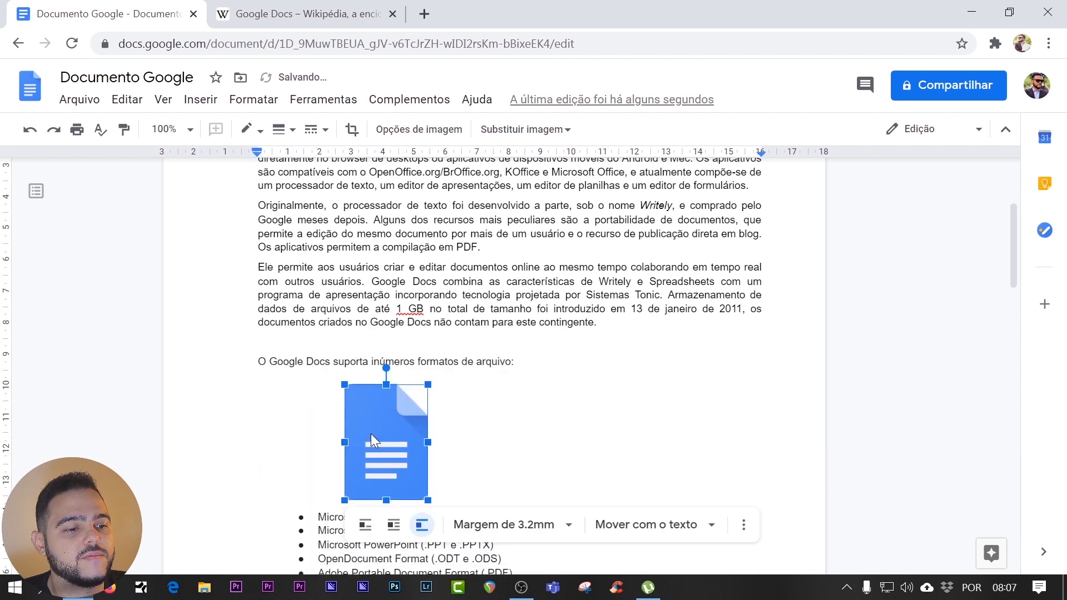
key(Delete)
Preview table sizes up to 20 x 18 in the table insertion grid without inserting a table.
click(201, 99)
mouse_move(381, 161)
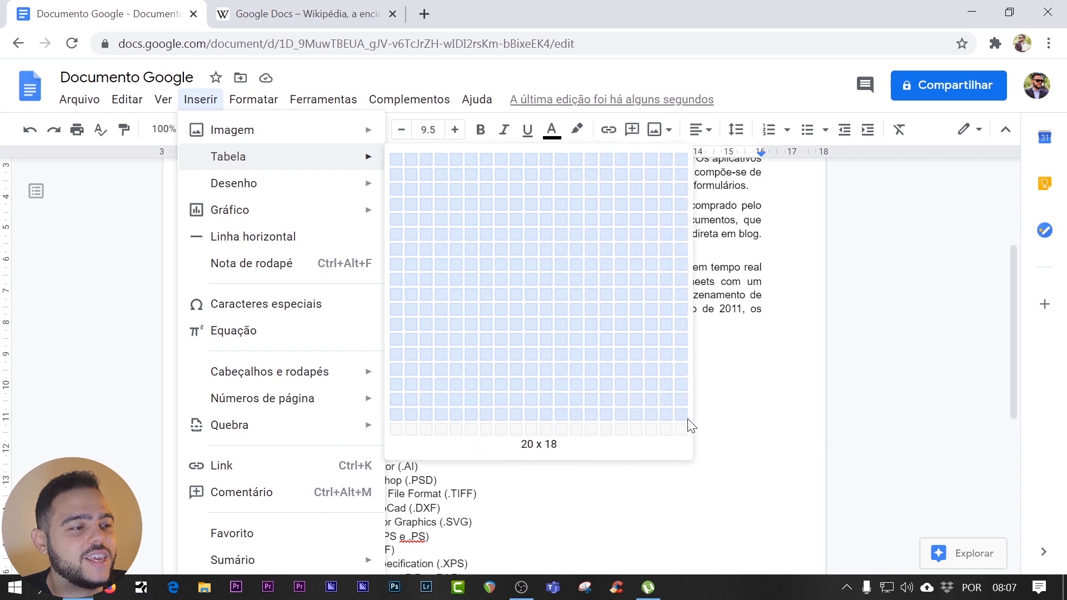
key(Escape)
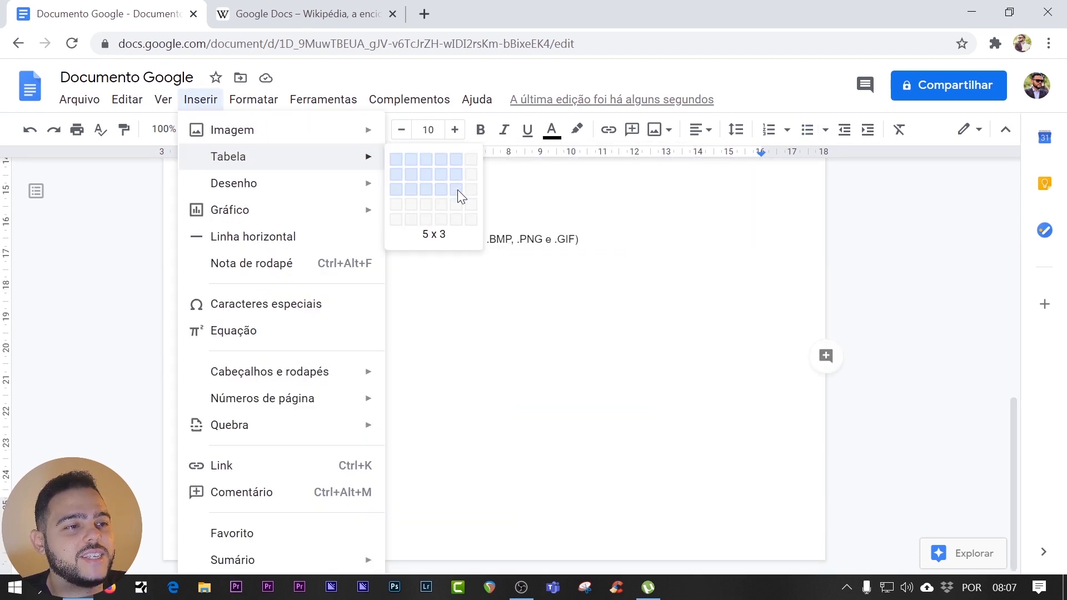
Insert a 5 x 3 table below the list of supported file formats and place the cursor just above it.
click(458, 189)
scroll(494, 361, down, 9)
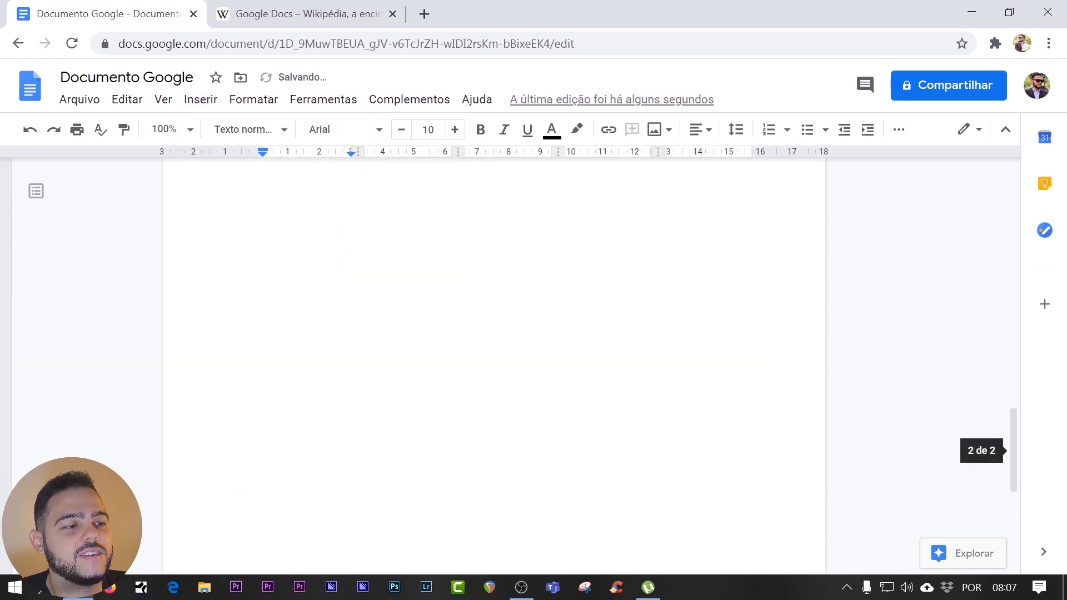
scroll(494, 361, up, 6)
scroll(494, 361, up, 3)
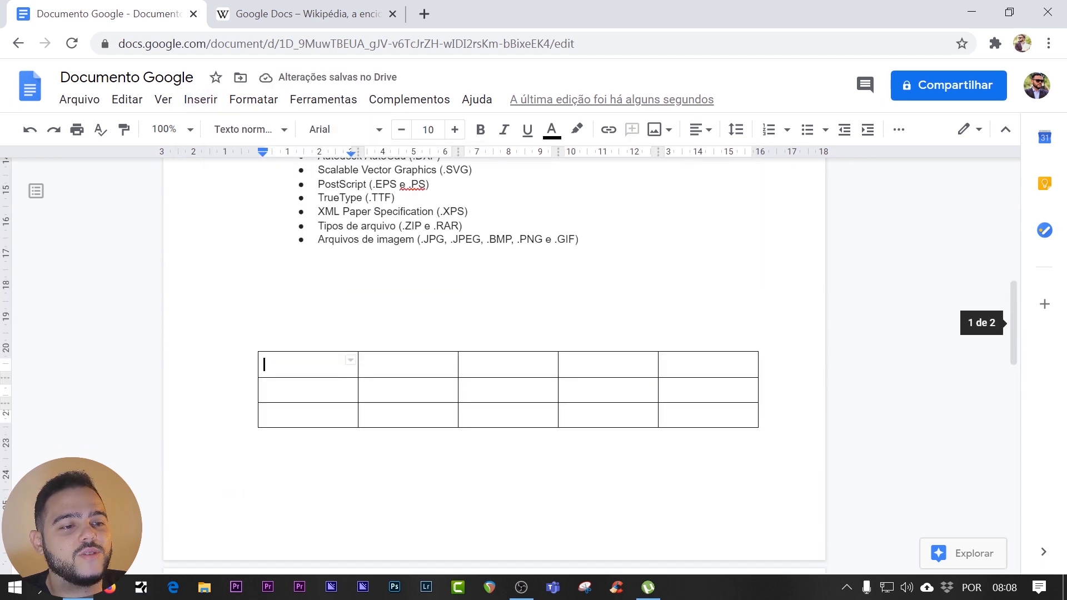
drag(259, 326, 259, 437)
click(259, 312)
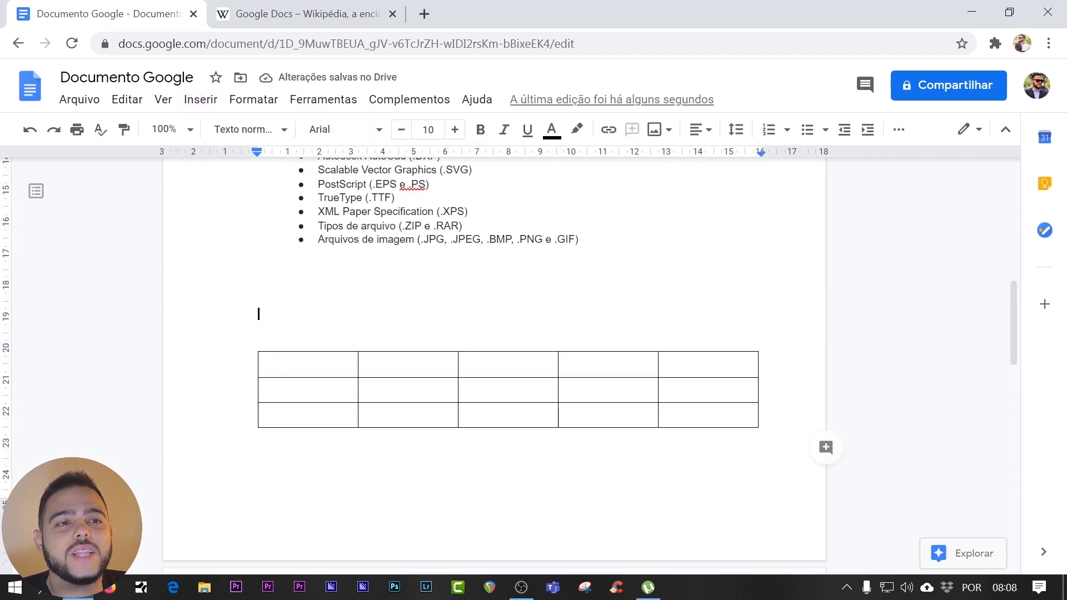
Create a new drawing and draw a freehand wavy scribble about 16.5 cm wide across the upper part of the canvas.
click(197, 103)
scroll(192, 114, down, 2)
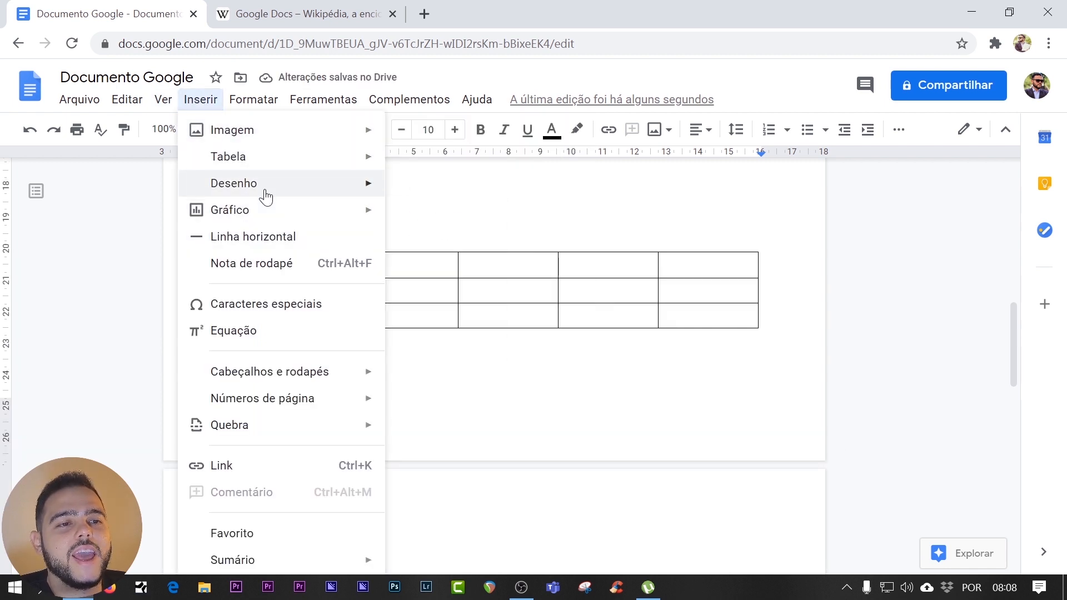
mouse_move(265, 195)
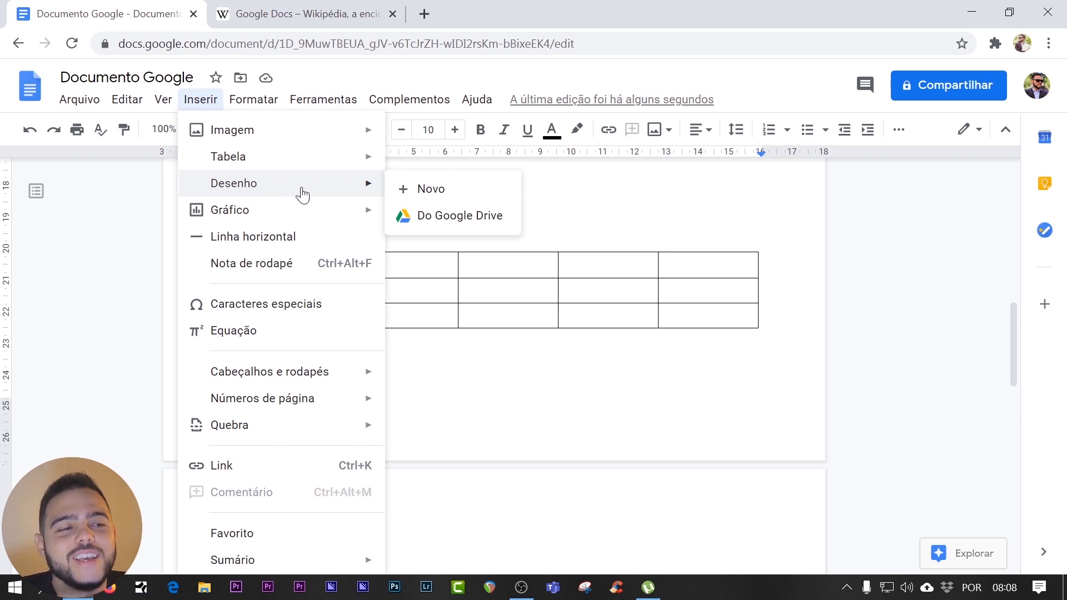
click(453, 192)
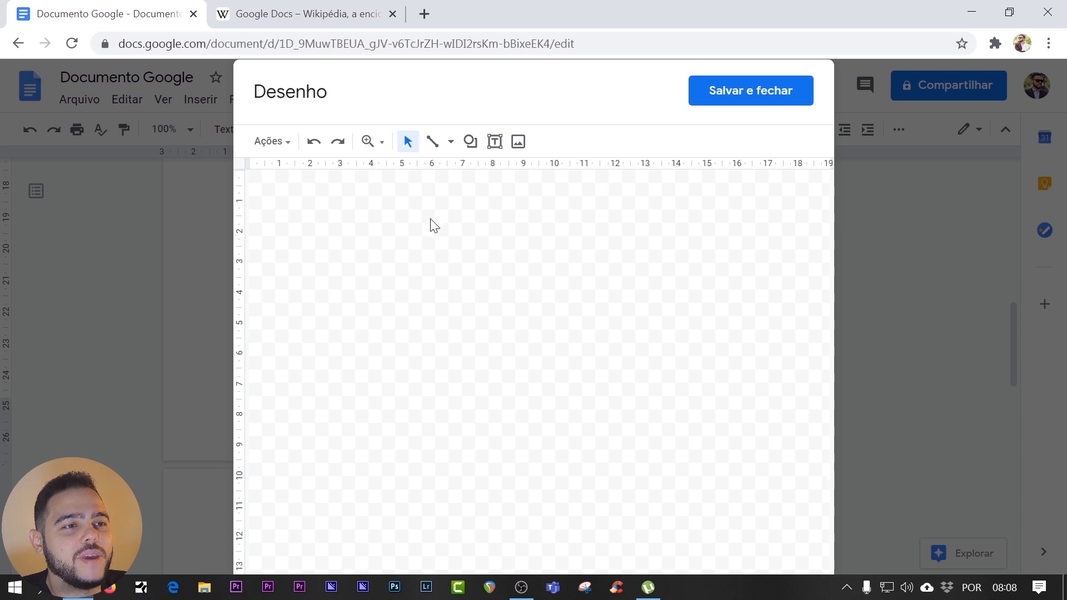
click(450, 142)
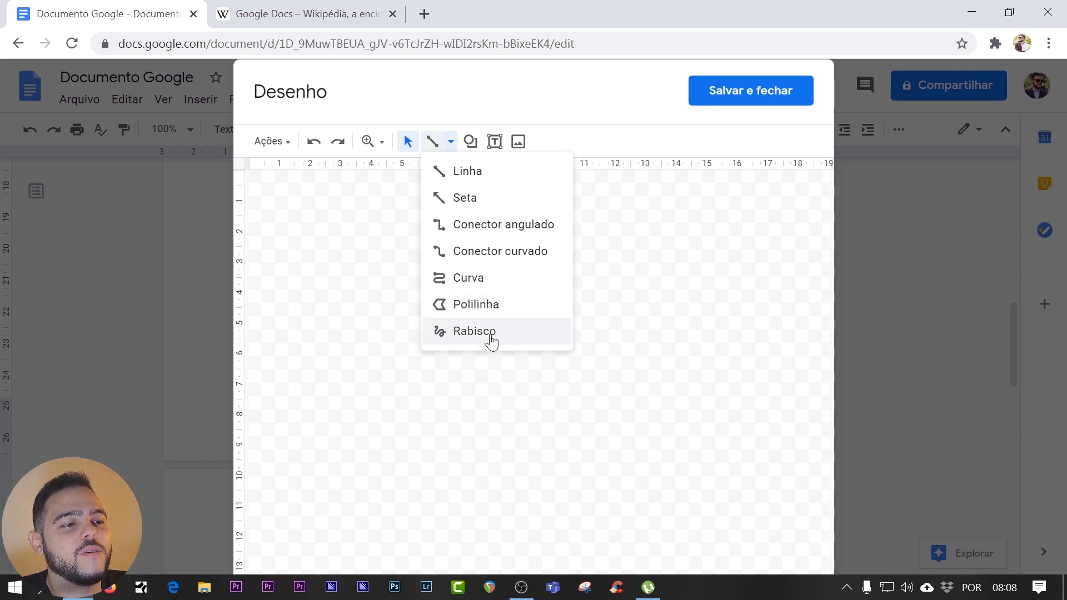
click(449, 330)
mouse_move(289, 295)
mouse_down()
mouse_move(400, 222)
mouse_move(781, 234)
mouse_move(791, 329)
mouse_up()
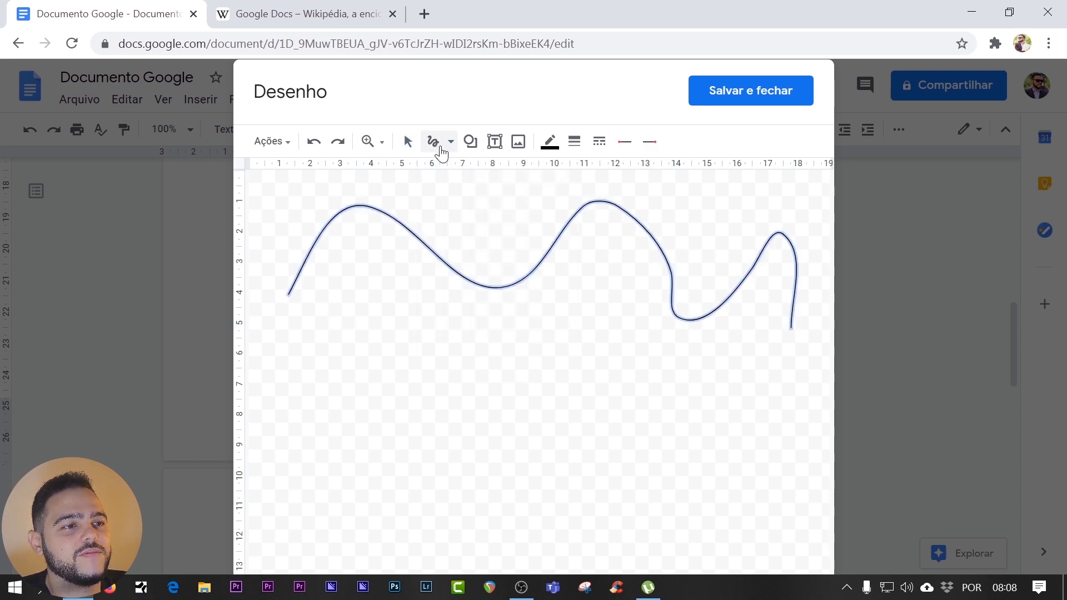
Draw a triangle from three straight lines, with a base about 11.5 cm long below the scribble and its apex crossing the wave.
click(450, 145)
click(456, 171)
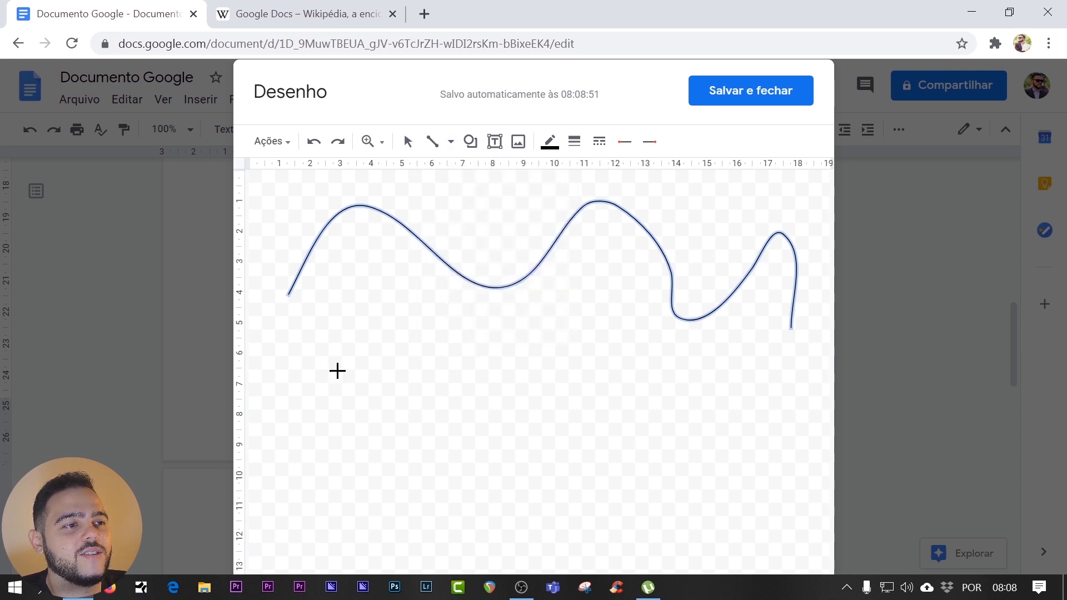
click(306, 386)
click(661, 392)
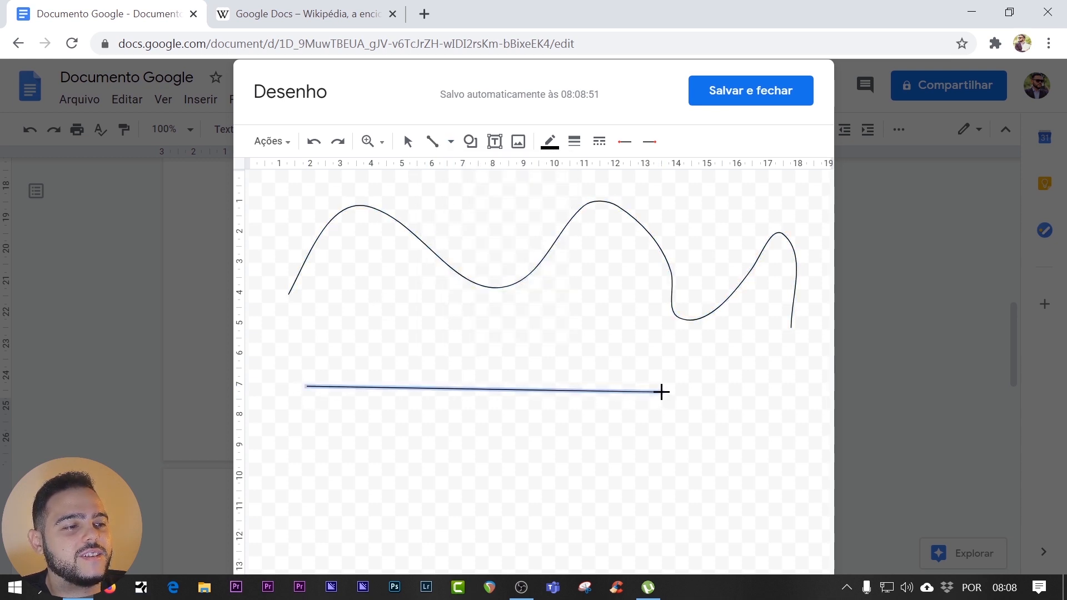
click(464, 198)
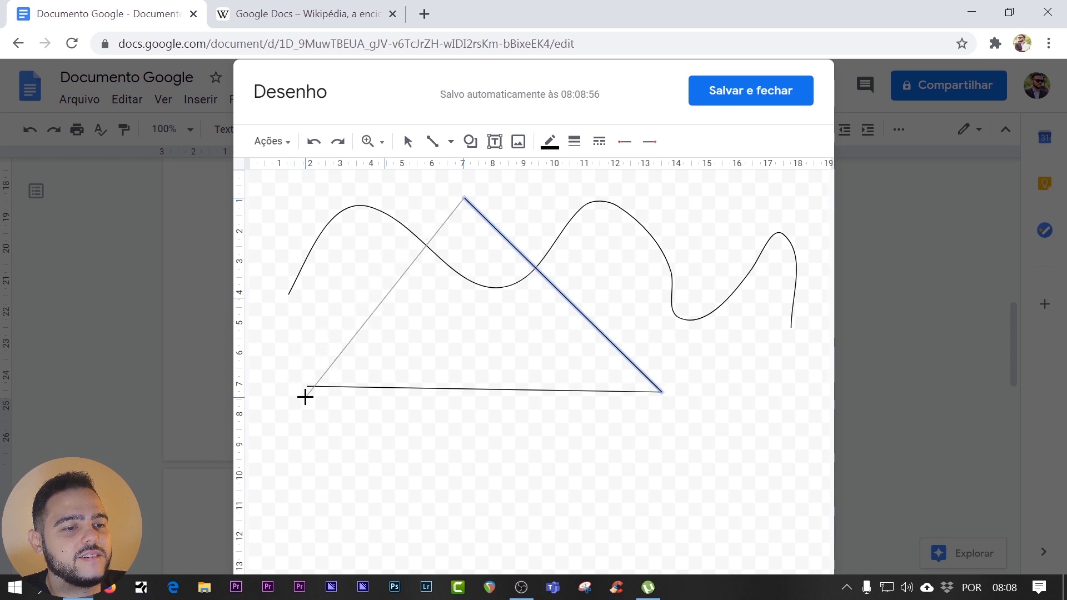
click(307, 386)
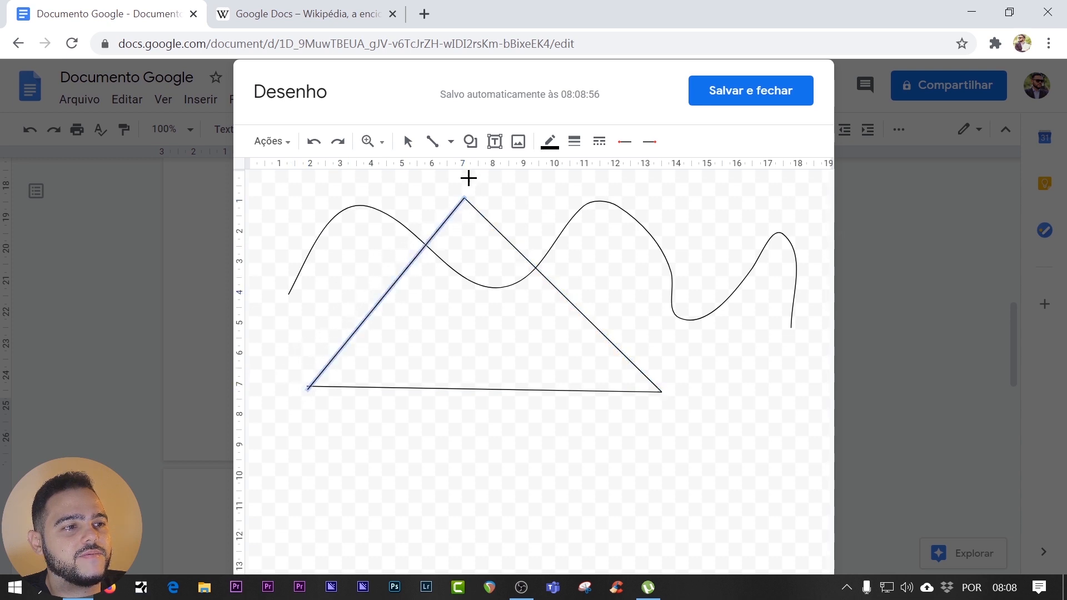
Draw a rectangle about 8.5 by 7 cm over the triangle's right side, and save the drawing into the document.
click(472, 141)
mouse_move(503, 178)
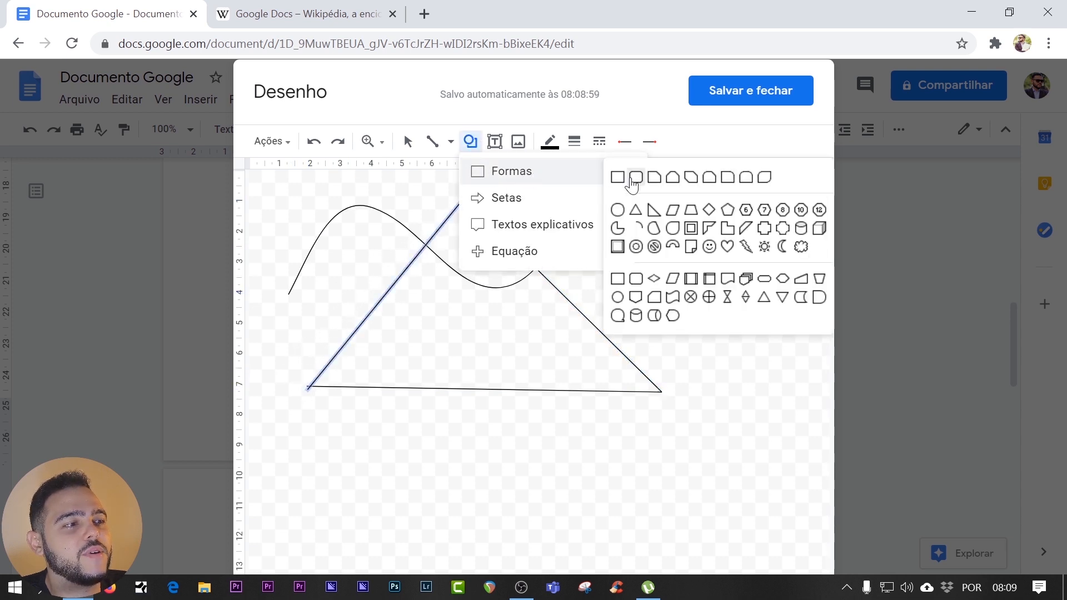
click(616, 181)
drag(492, 448, 751, 228)
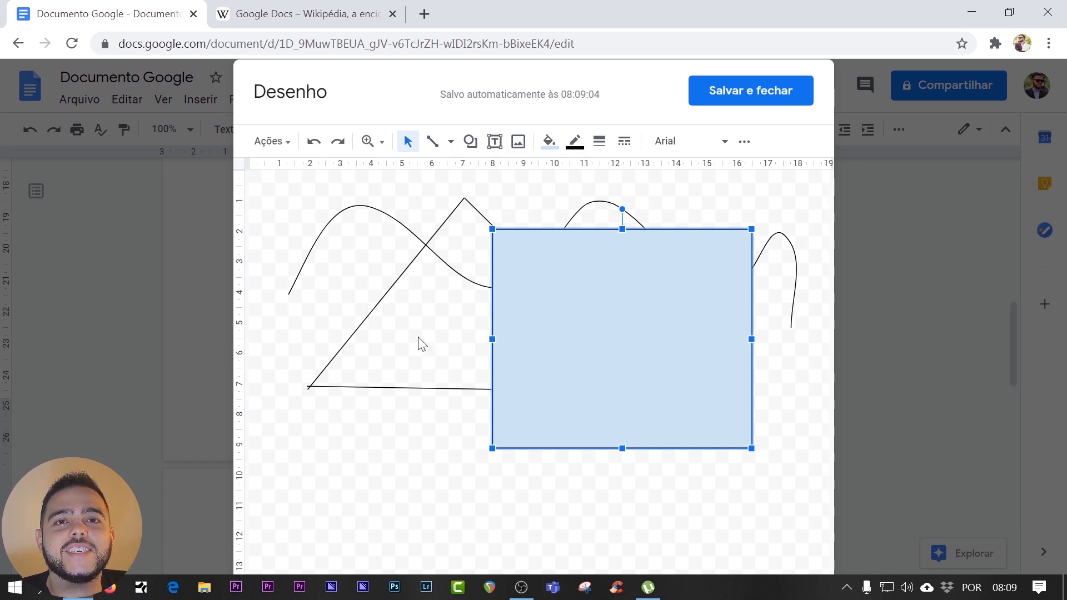
click(744, 95)
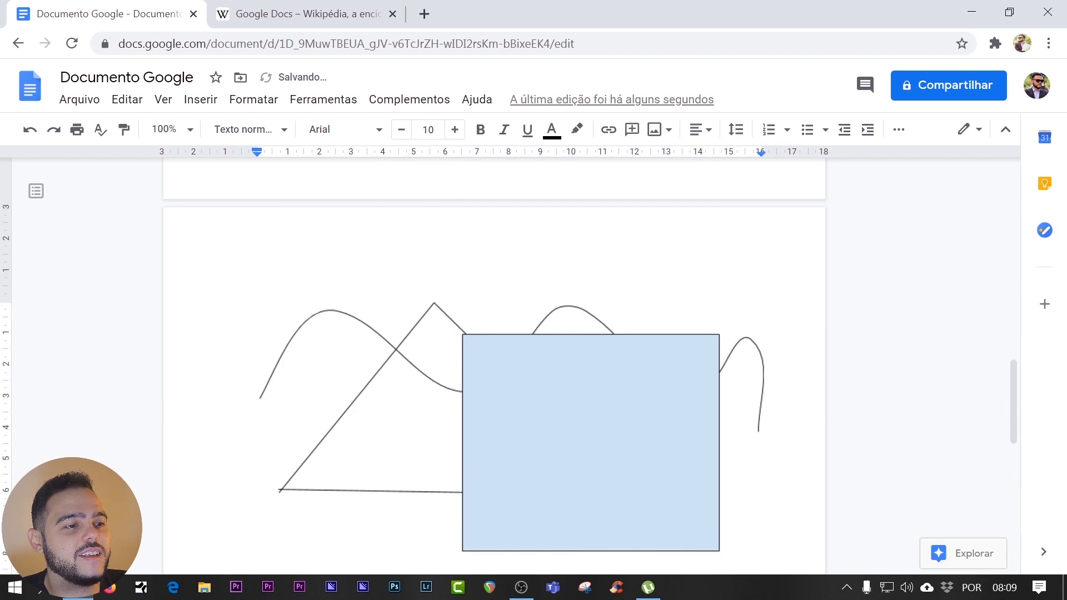
Reopen the inserted drawing for editing, close it without changes, and delete the drawing from the document.
click(535, 362)
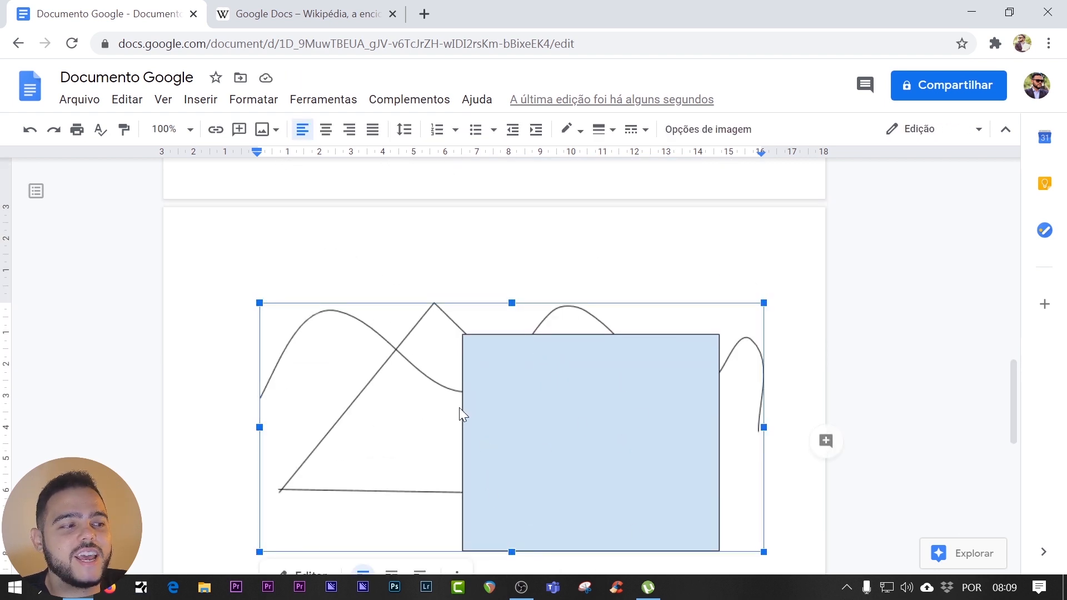
double_click(641, 425)
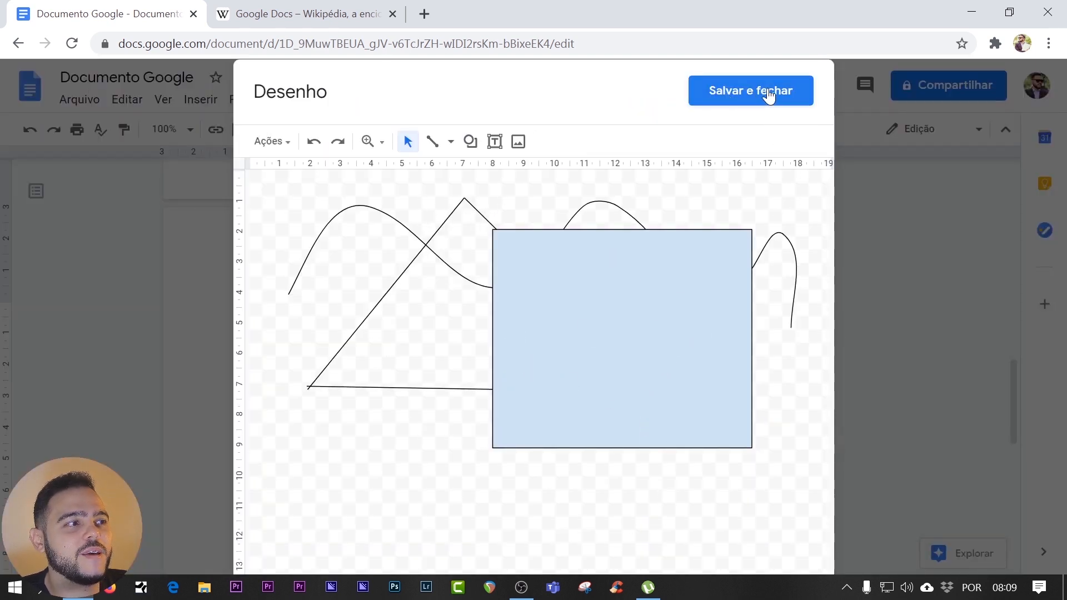
click(793, 98)
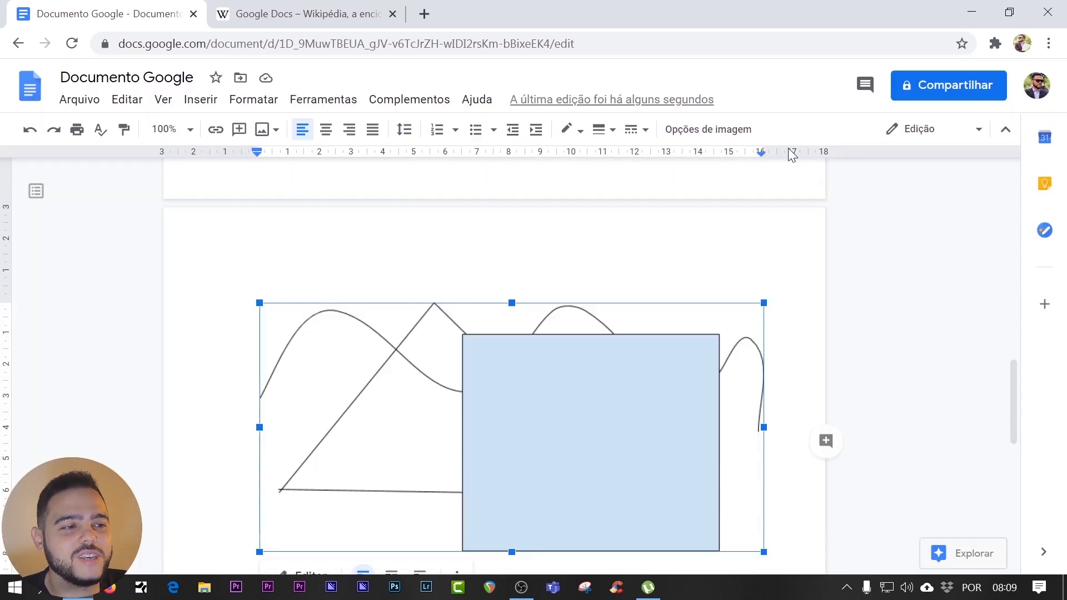
key(Delete)
right_click(581, 381)
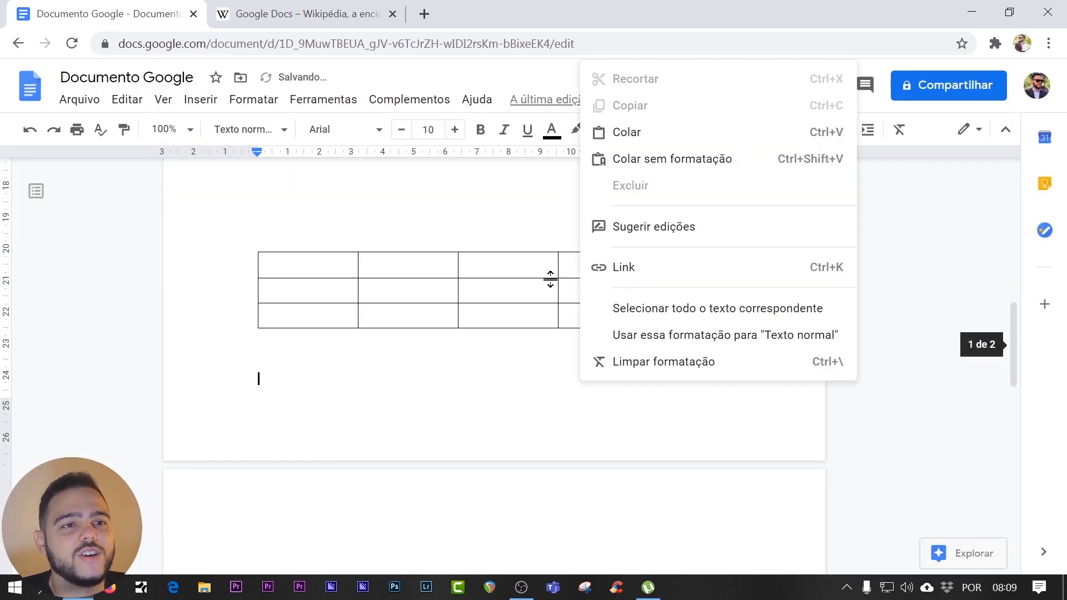
click(411, 222)
Create a new drawing with a rectangle about 7.3 by 4.8 cm near the canvas's upper-left corner and fill it red.
click(205, 104)
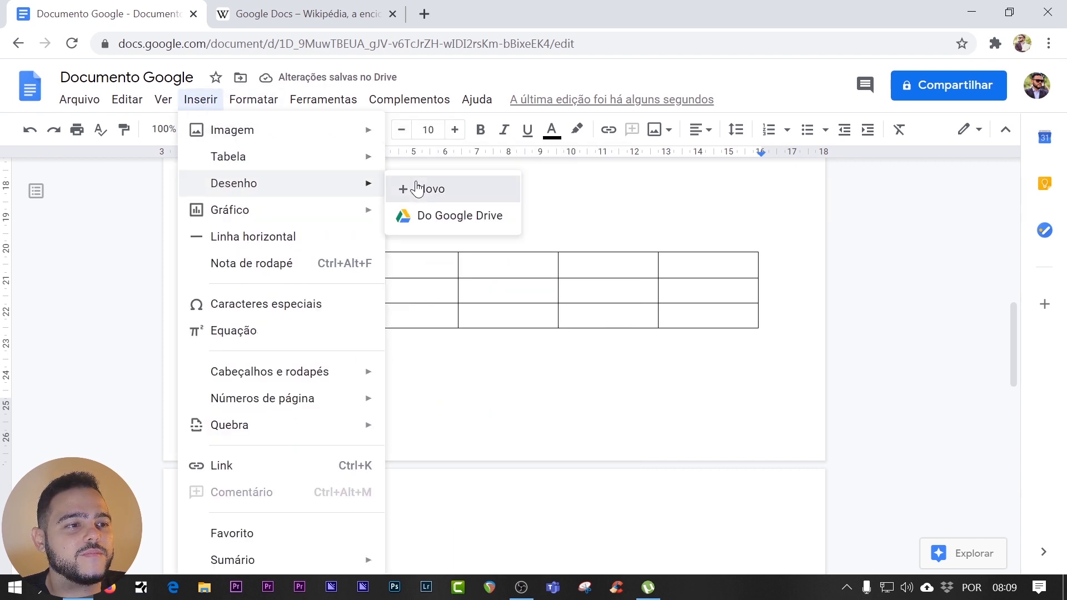
click(410, 185)
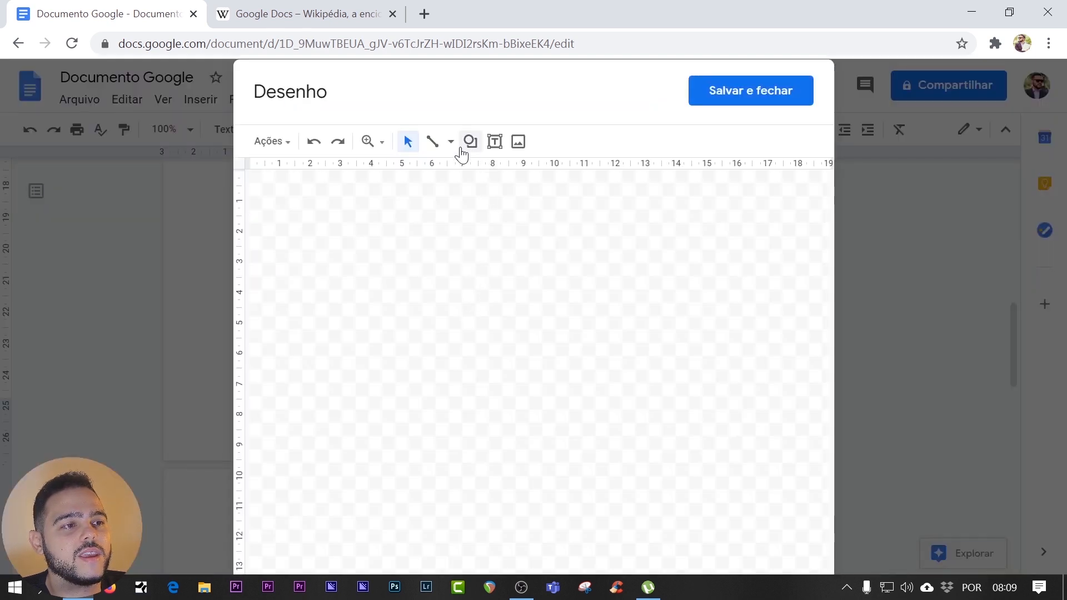
click(476, 146)
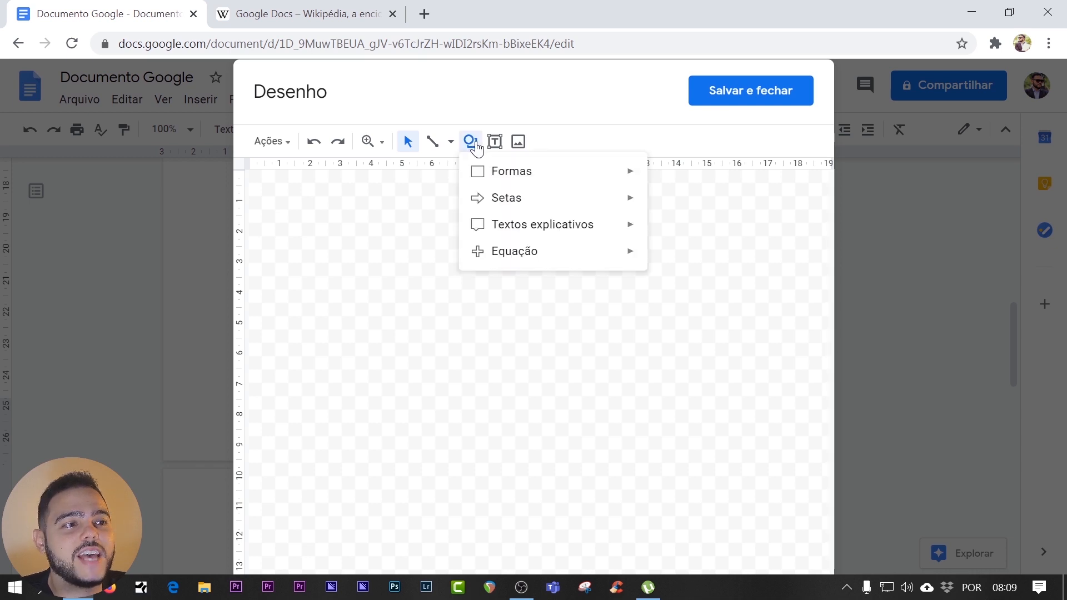
mouse_move(535, 178)
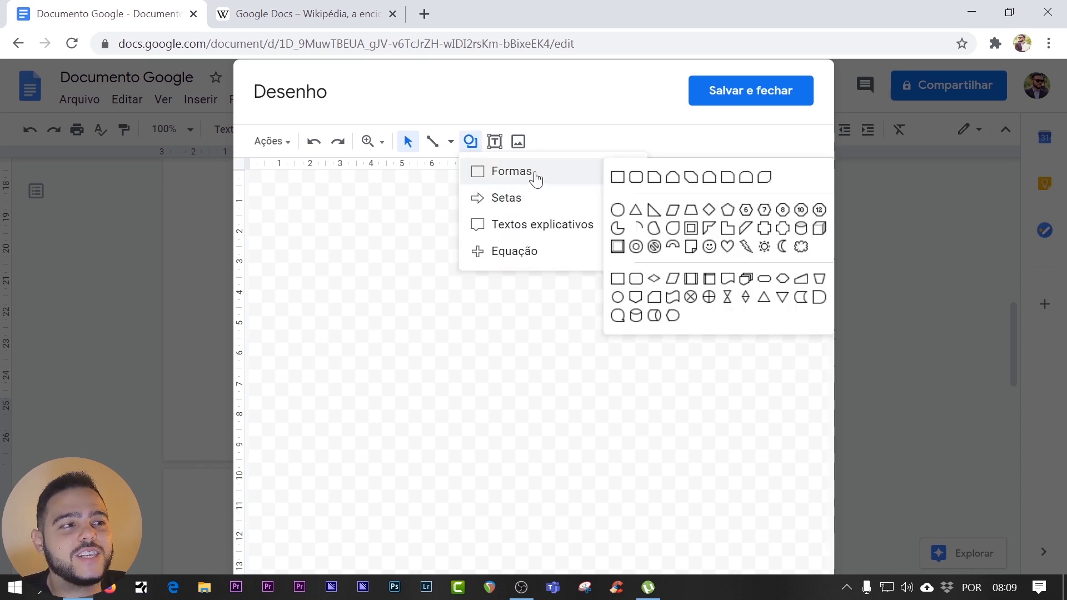
click(617, 178)
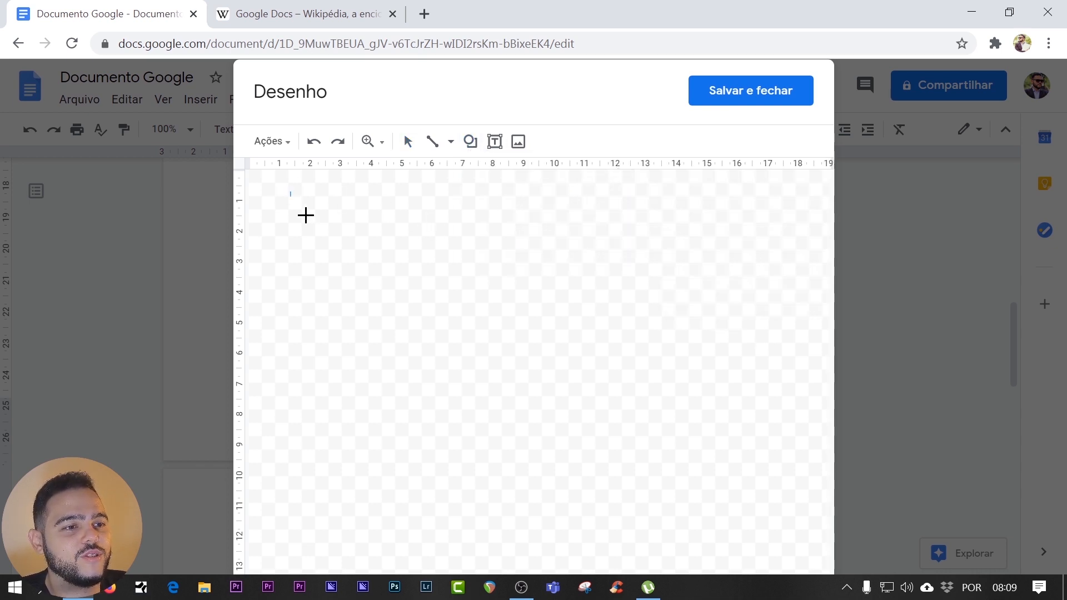
mouse_move(305, 216)
mouse_down()
mouse_move(472, 355)
mouse_move(513, 338)
mouse_up()
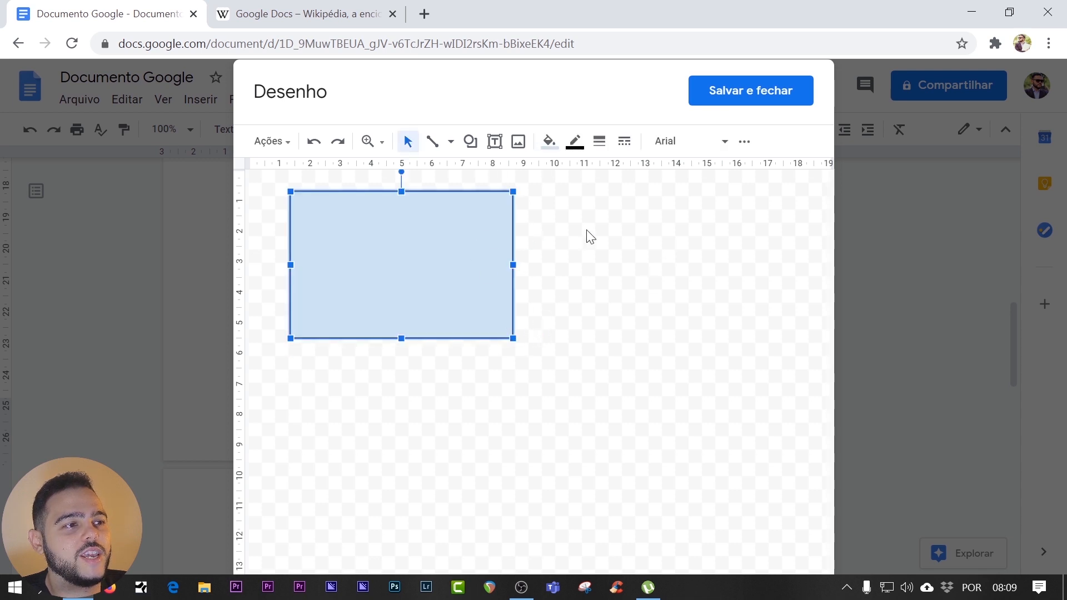
click(549, 141)
click(574, 250)
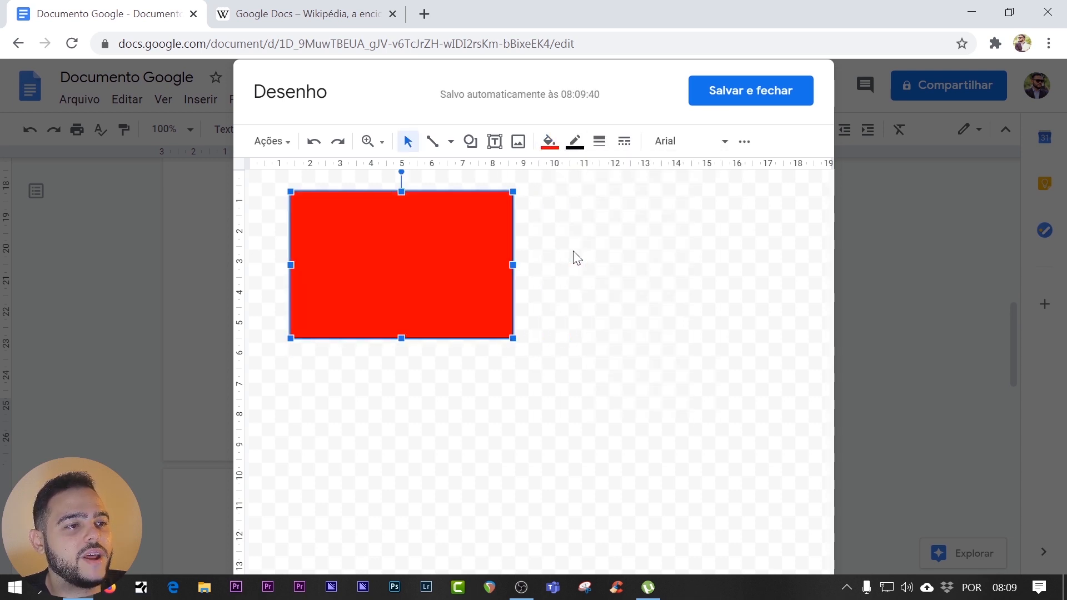
Start a triangle shape in the empty area to the right of the red rectangle.
click(476, 146)
mouse_move(503, 171)
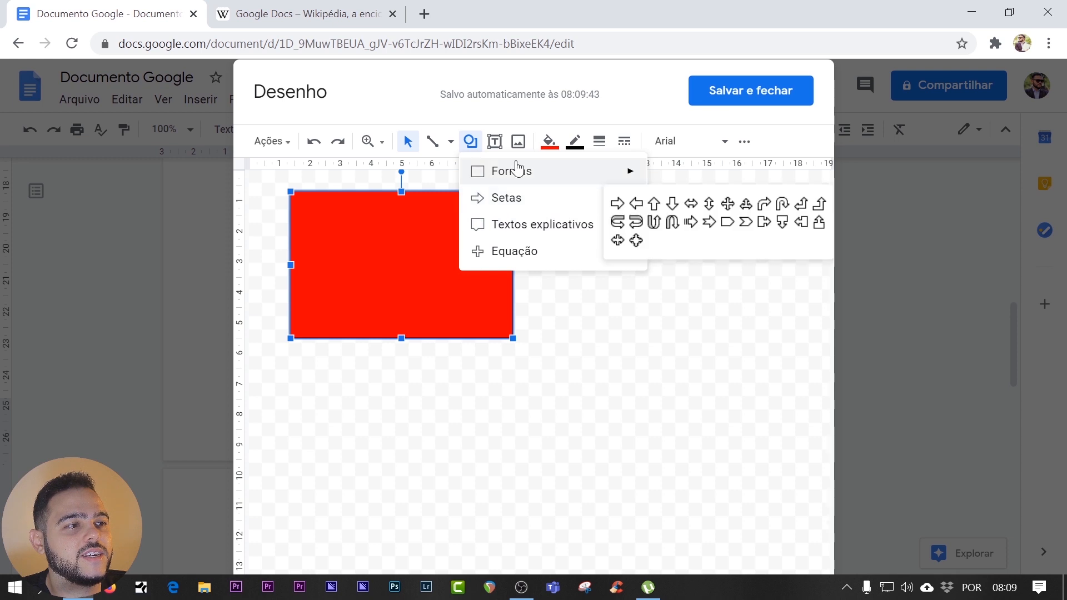
click(635, 210)
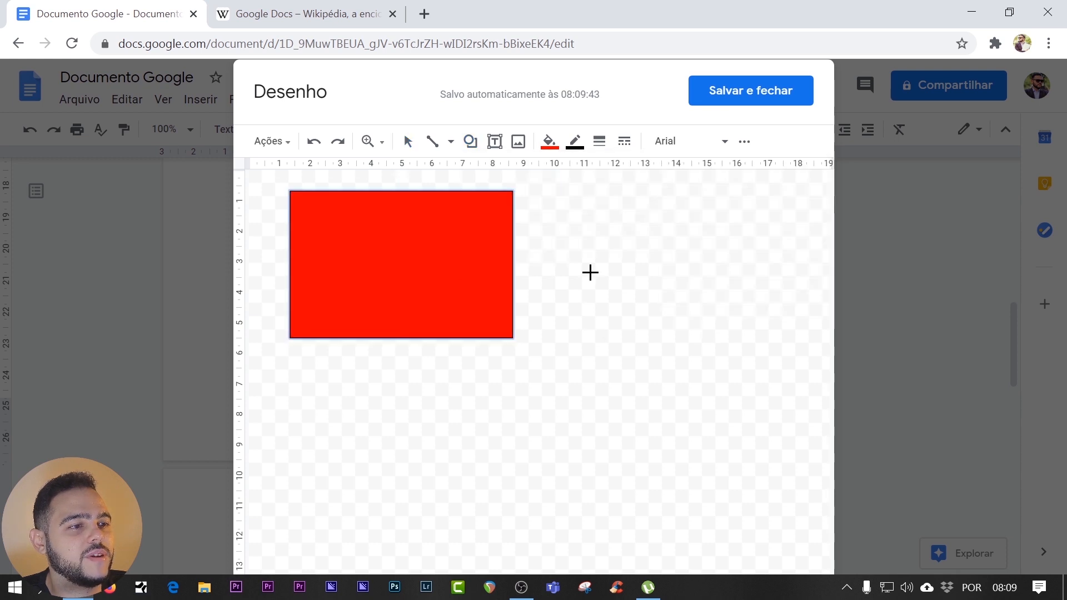
Draw a triangle about 10 cm wide and 8 cm tall overlapping the red rectangle, fill it orange, and save the drawing into the document.
drag(409, 435, 709, 188)
click(470, 142)
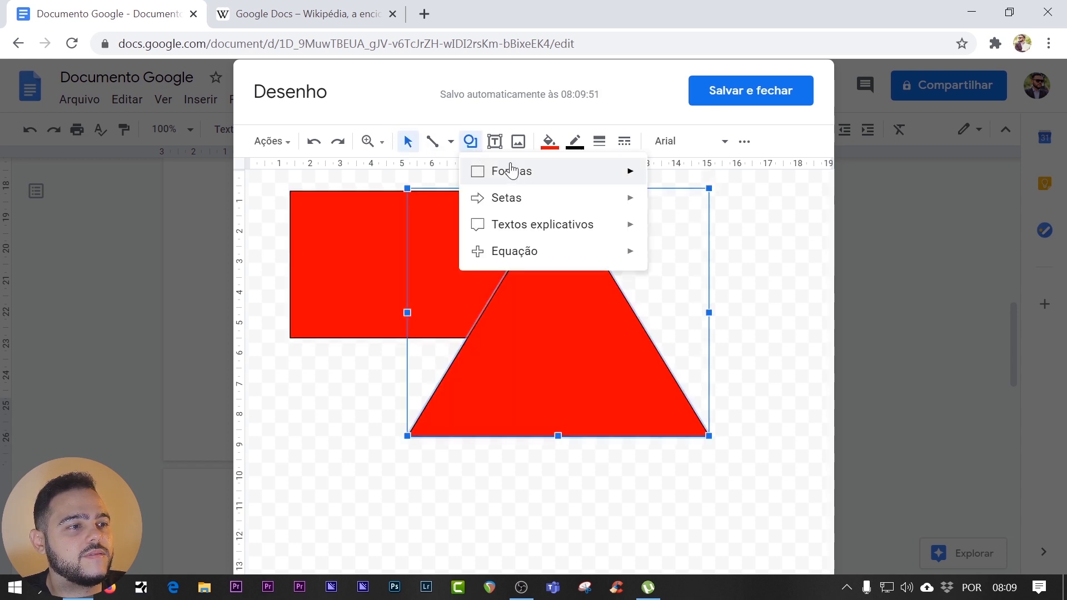
click(549, 141)
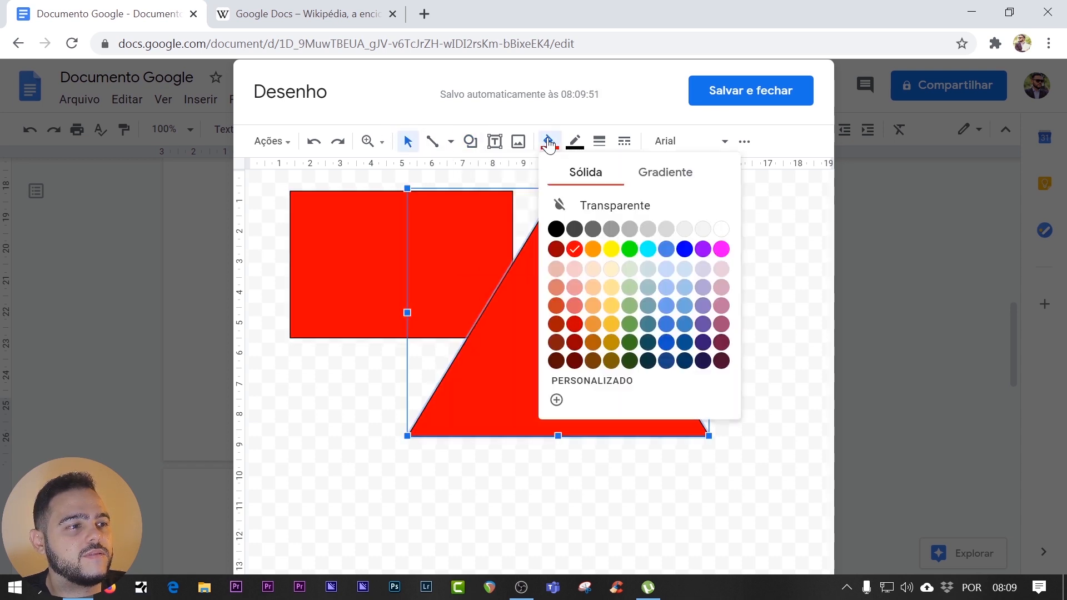
click(594, 250)
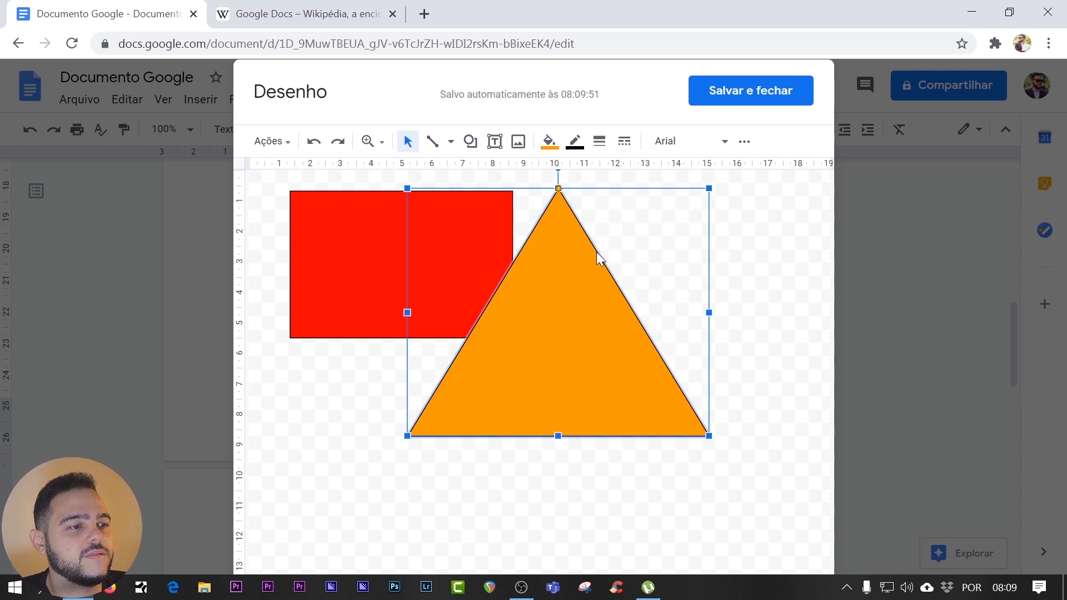
click(743, 94)
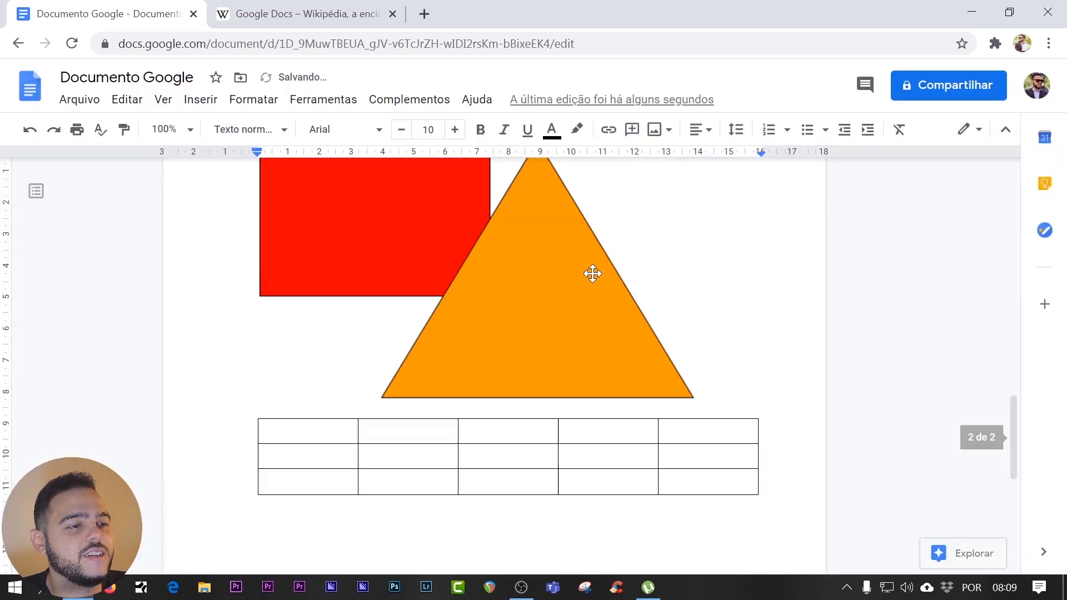
scroll(592, 275, up, 3)
scroll(599, 275, down, 3)
Insert a pie chart in the blank area below the table and open its source data in Google Sheets.
click(560, 325)
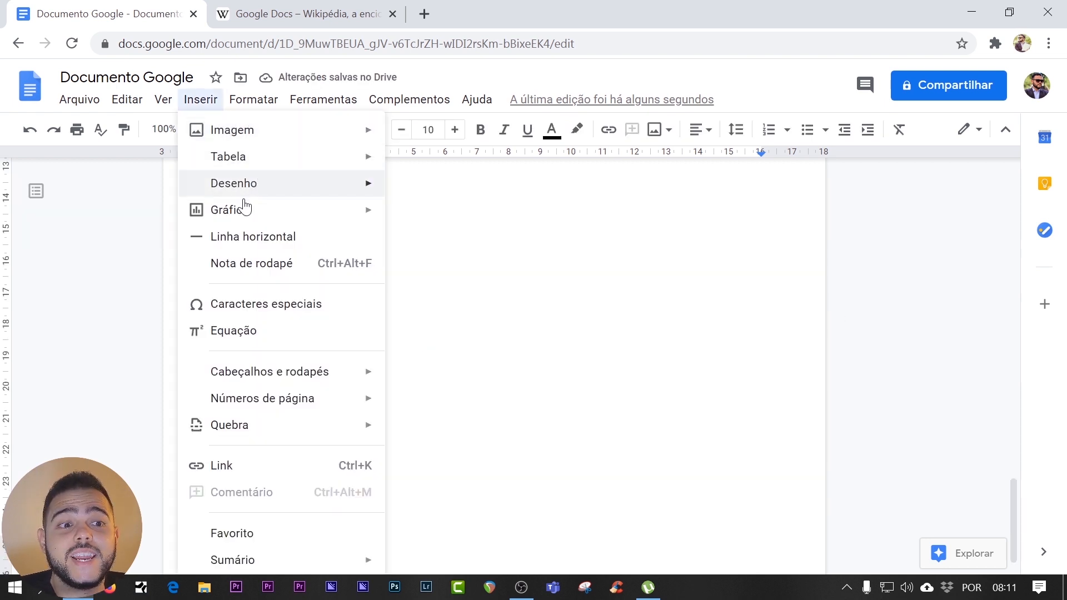
mouse_move(240, 210)
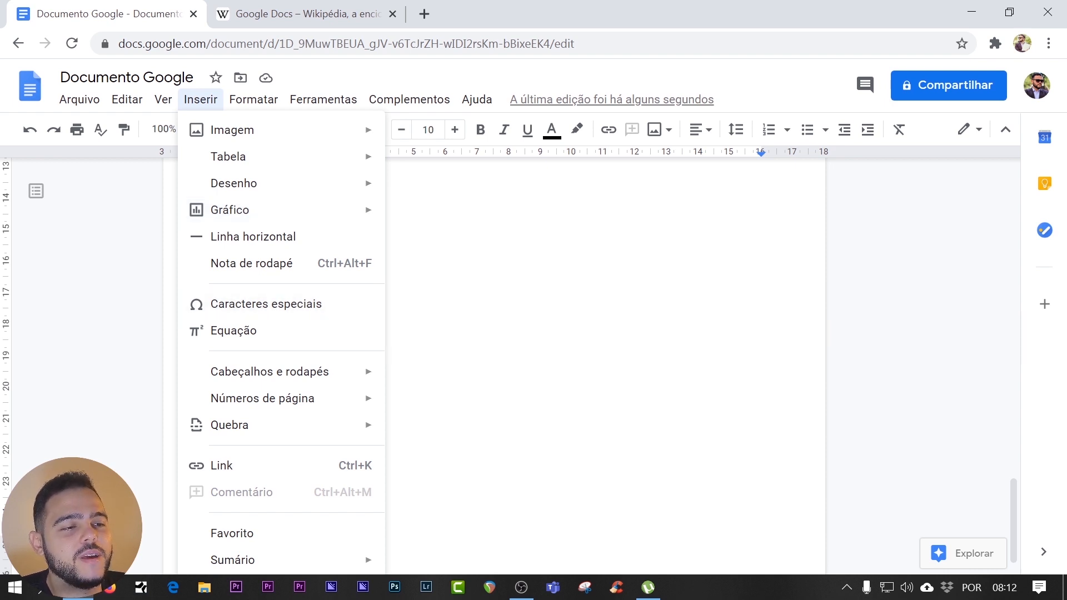
mouse_move(349, 219)
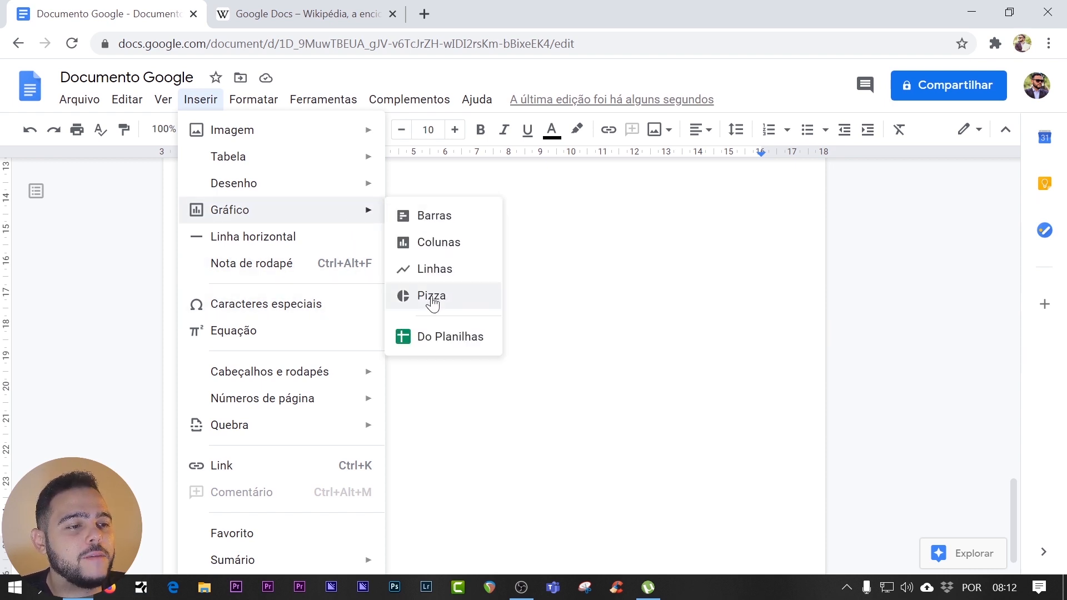
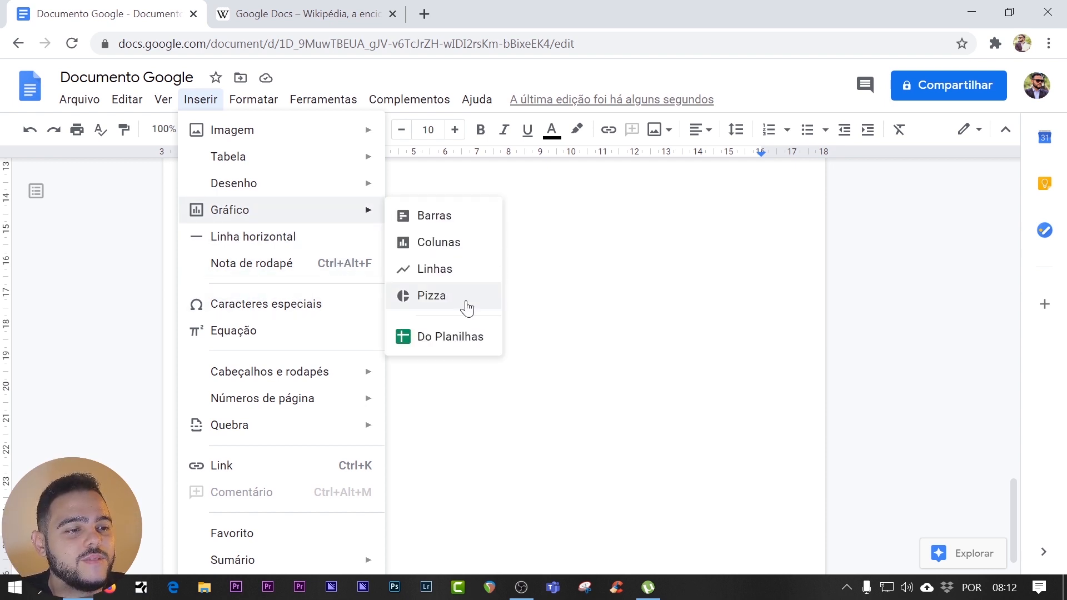
click(450, 296)
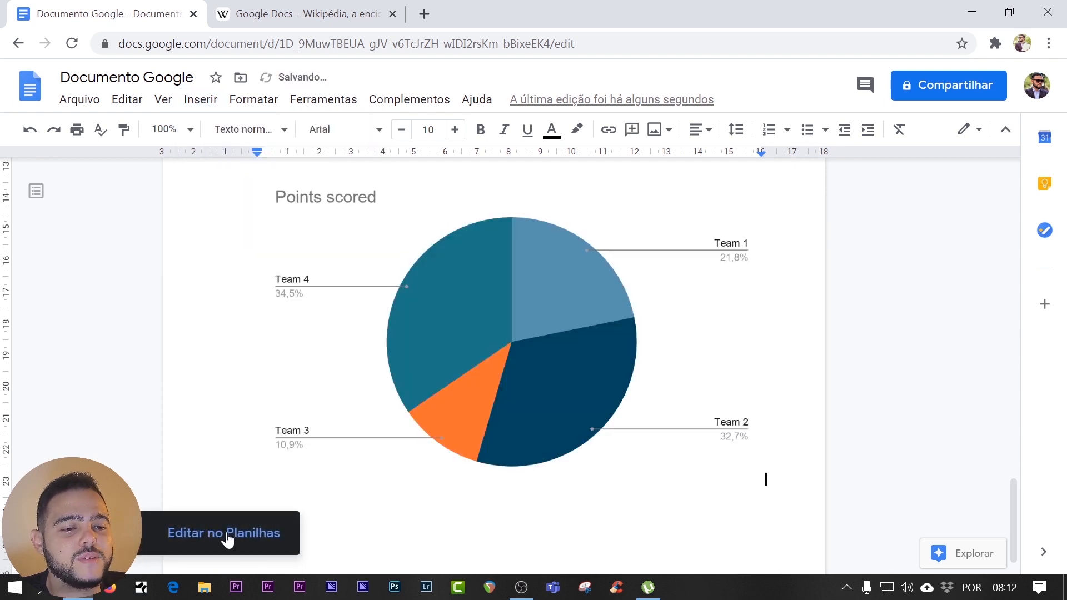
click(223, 534)
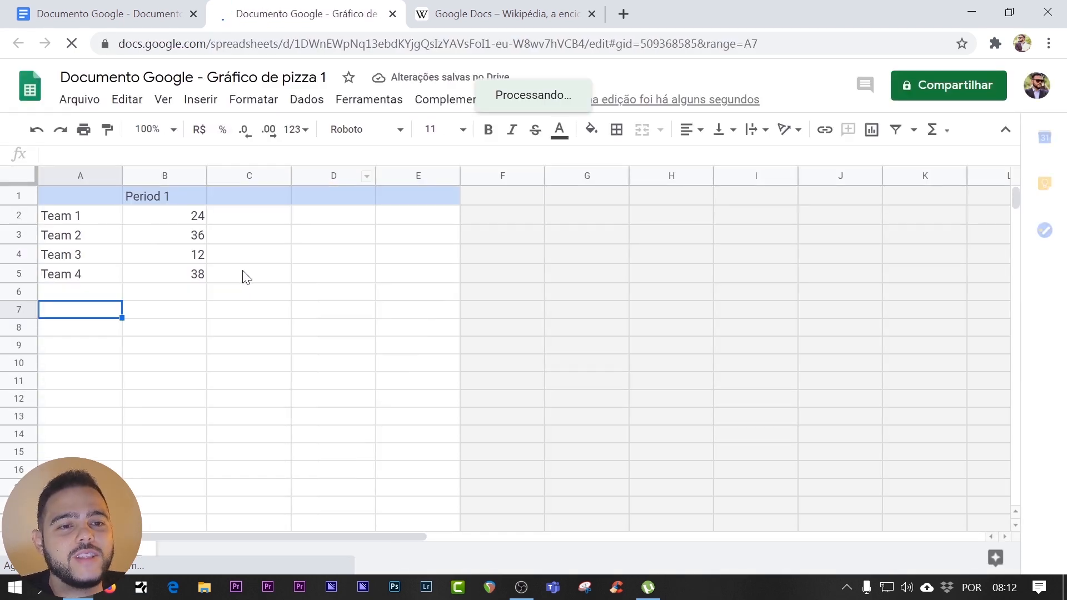
Replace the Team 1 label in A2 with jun and autofill the month series down through A5.
click(196, 218)
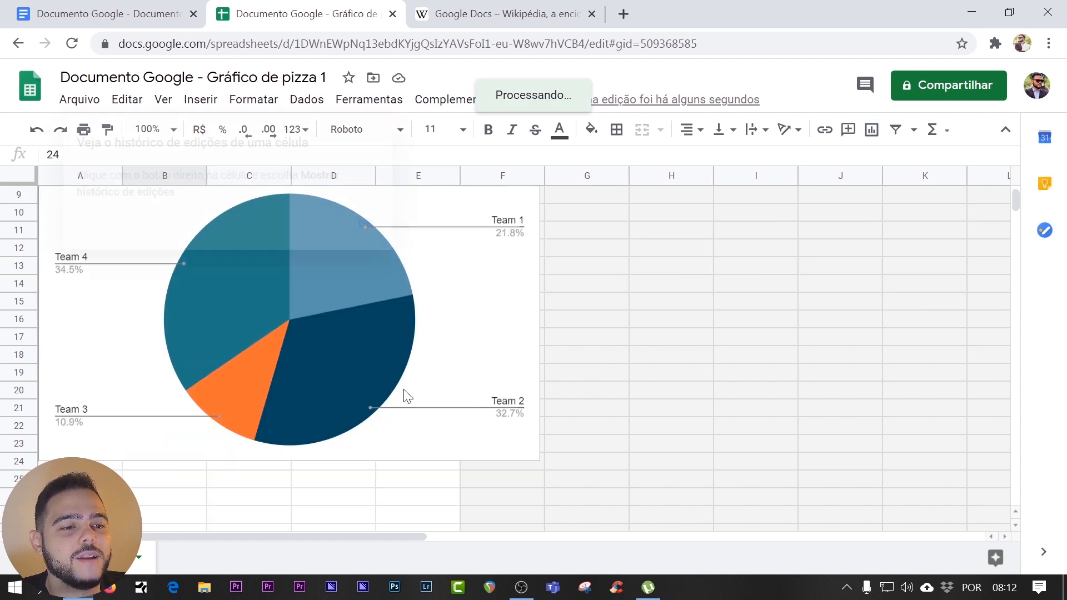
click(365, 223)
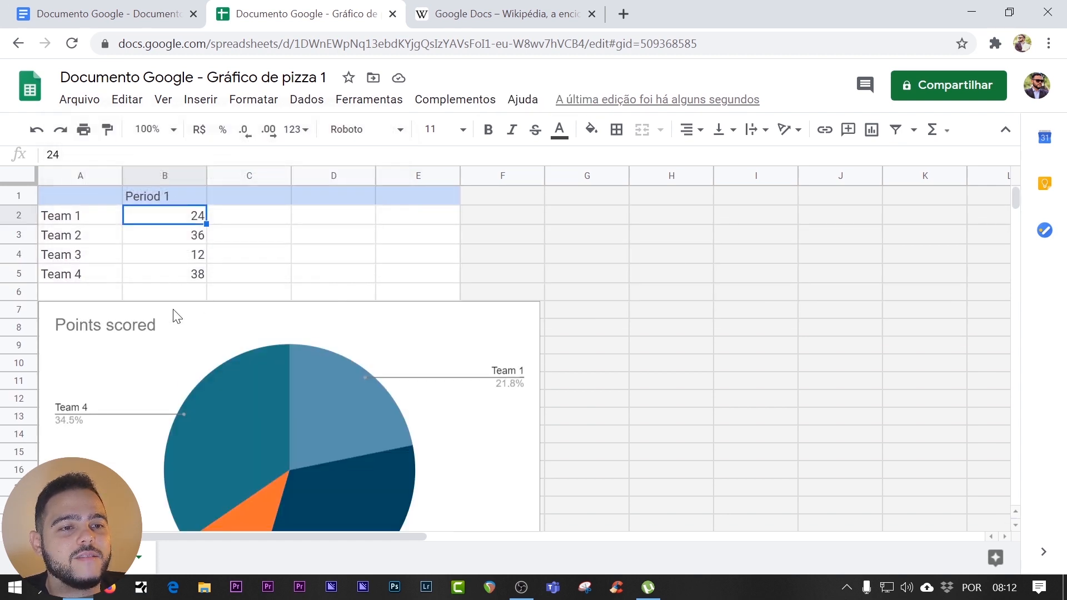
click(86, 222)
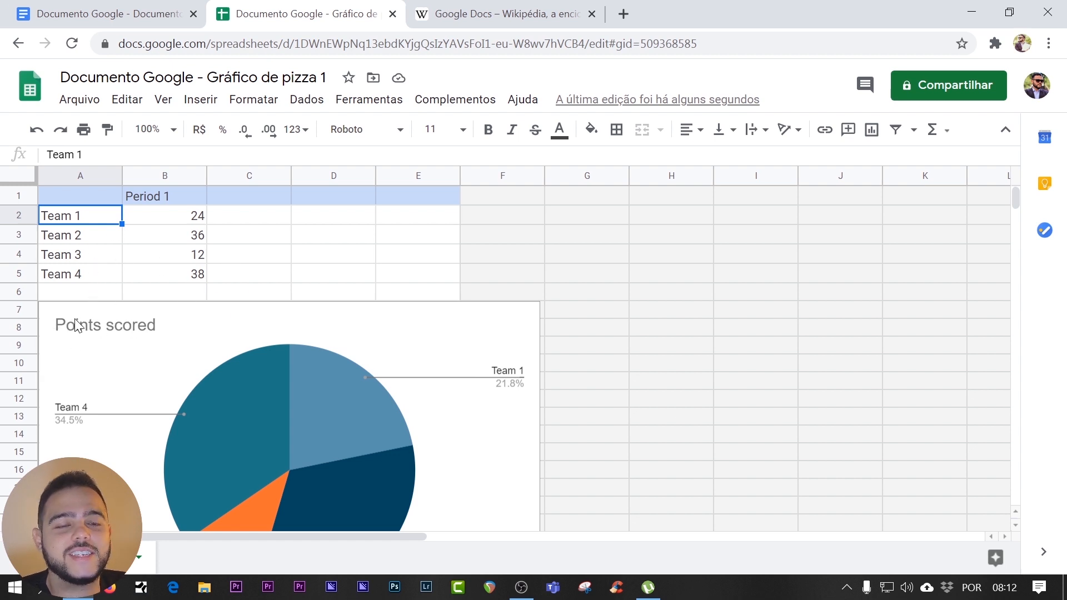
text(jun)
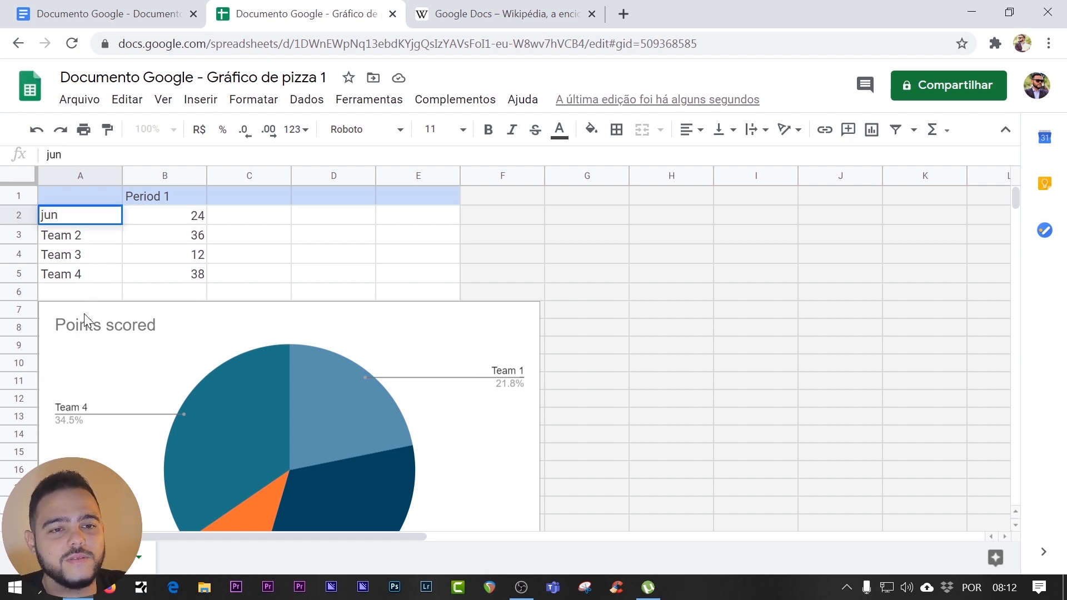
click(104, 257)
click(103, 222)
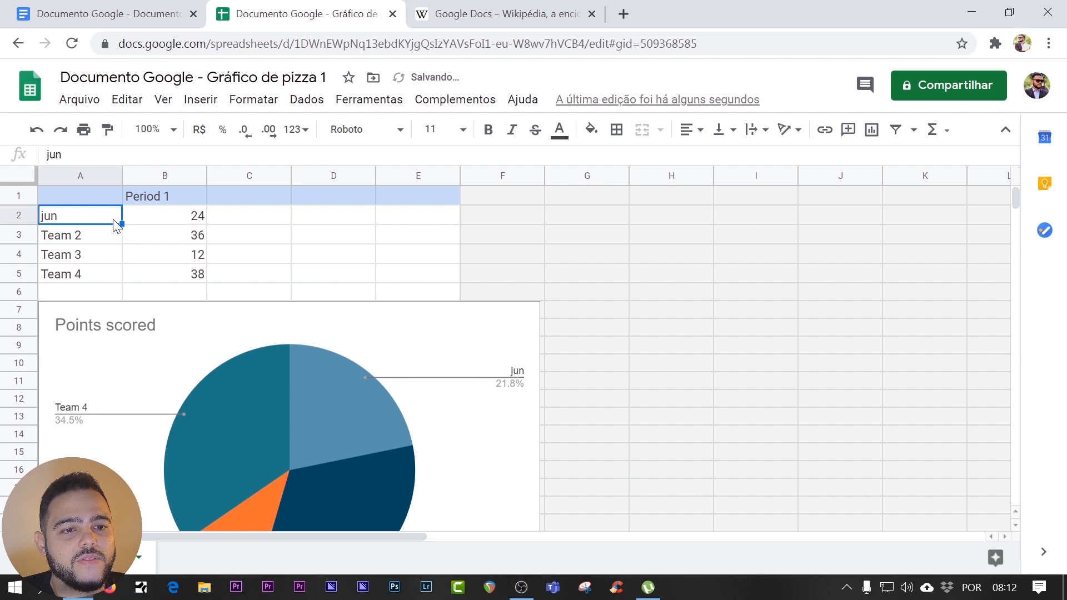
drag(121, 223, 107, 282)
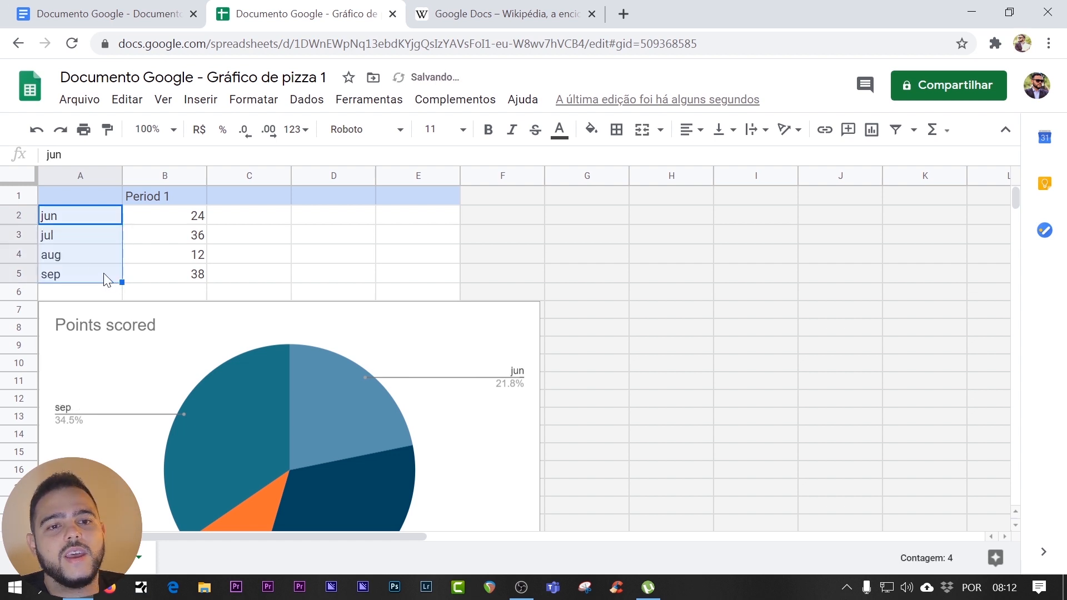
click(64, 255)
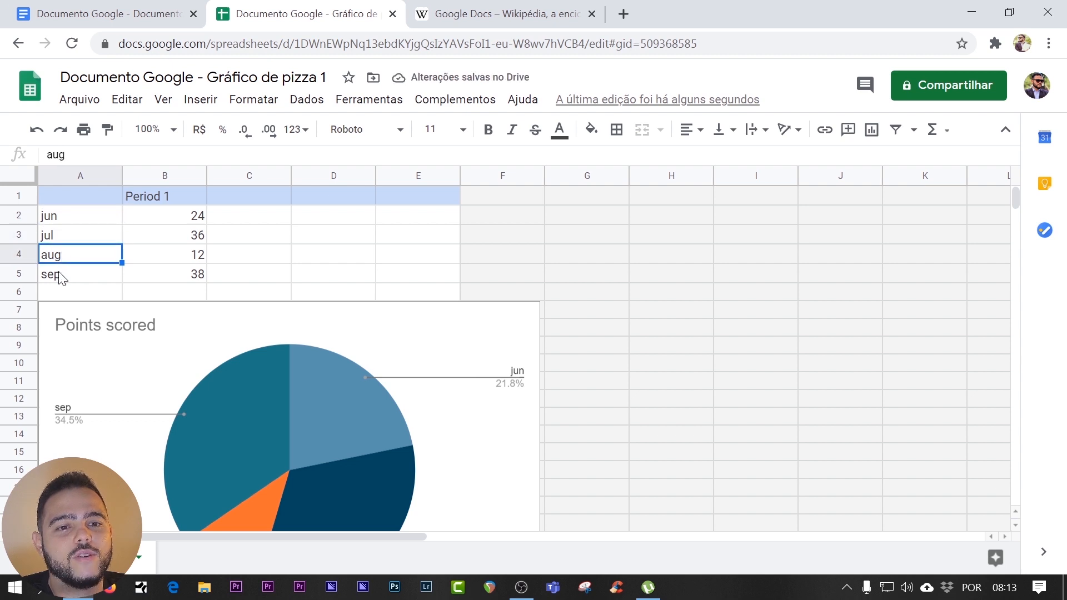
click(63, 277)
Set the Period 1 values to 5000 for jun and 10000 for jul.
click(198, 219)
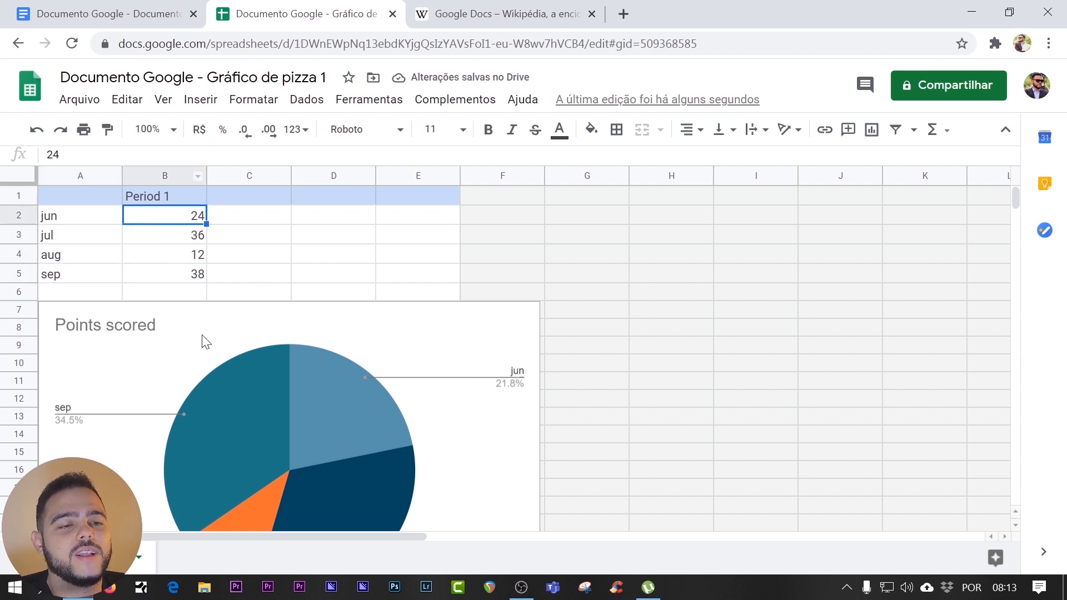
text(5)
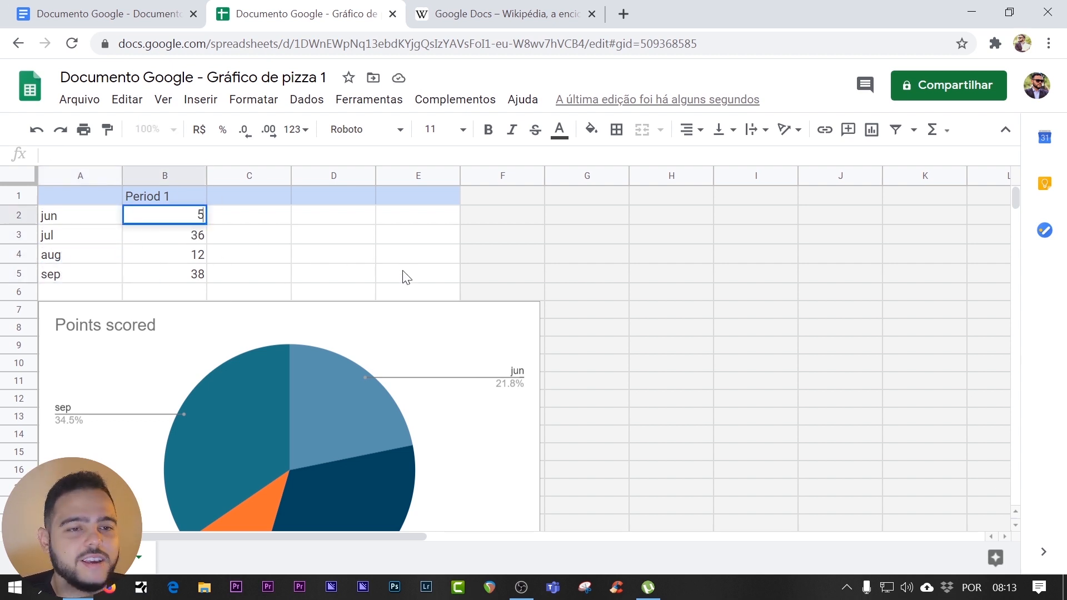
text(000)
key(Tab)
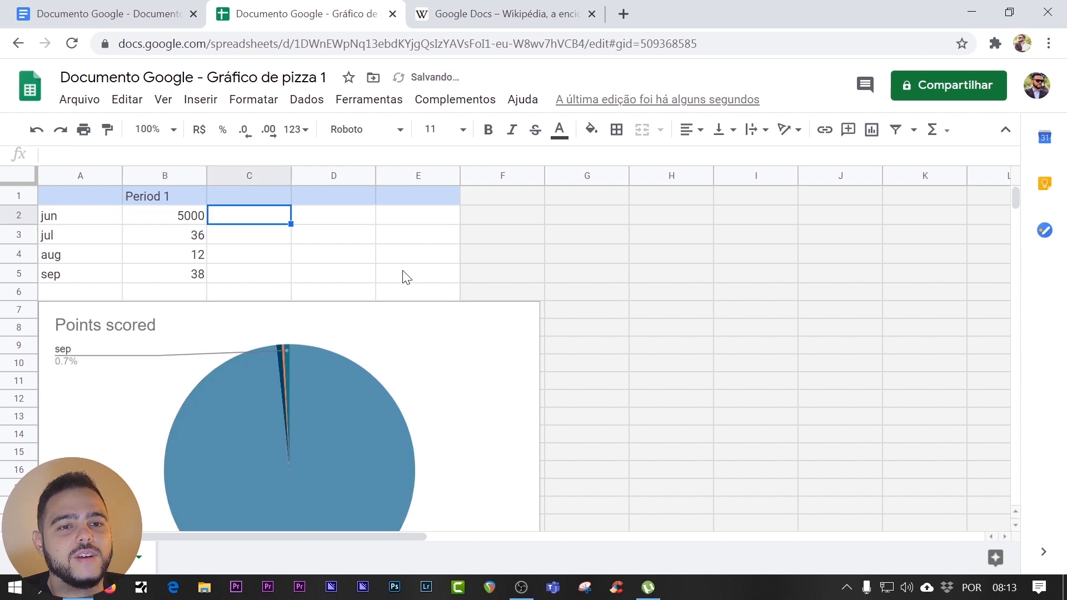
click(195, 235)
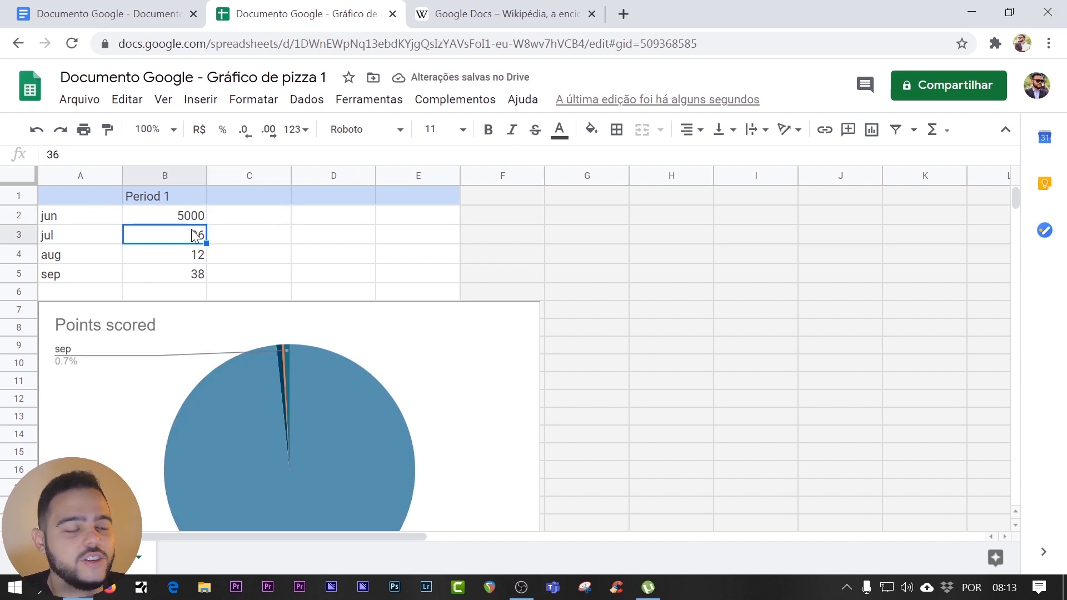
text(10000)
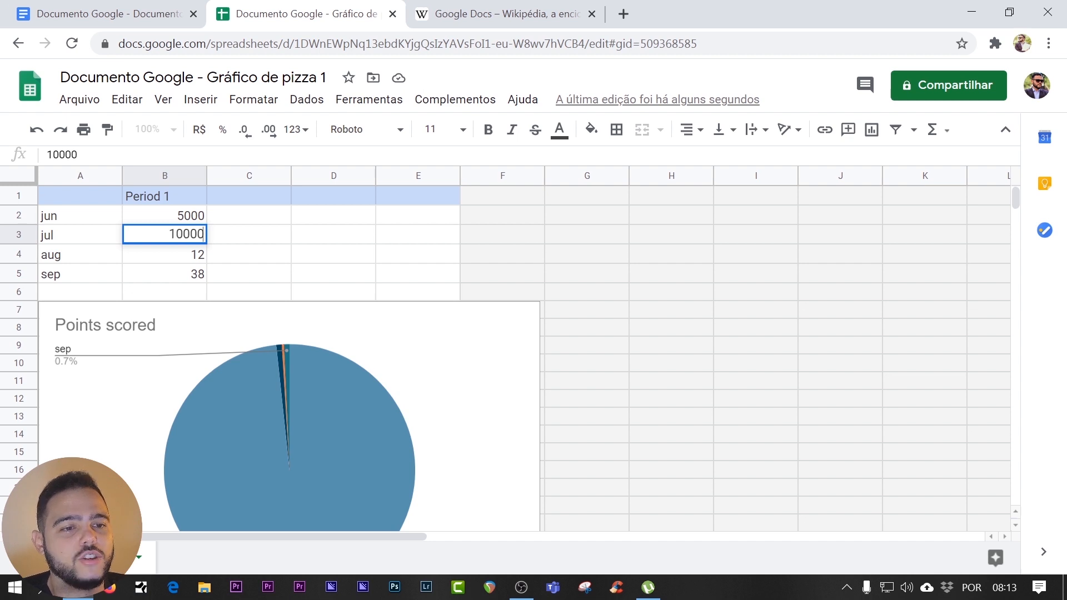
key(Return)
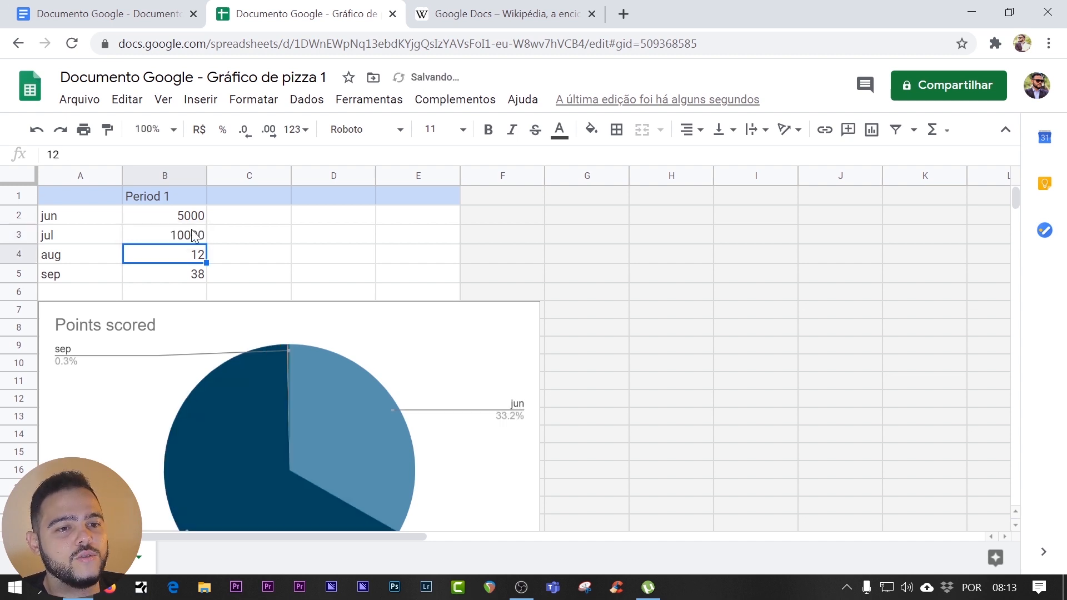
Set the Period 1 values to 12000 for aug and 20000 for sep, and check the resulting pie chart.
text(122)
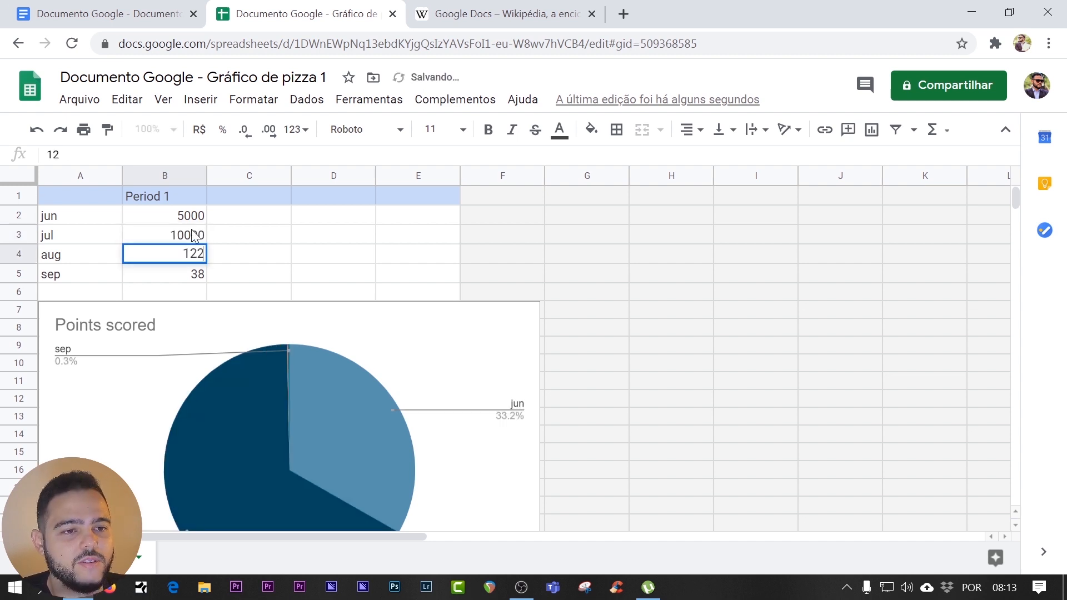
key(BackSpace)
text(000)
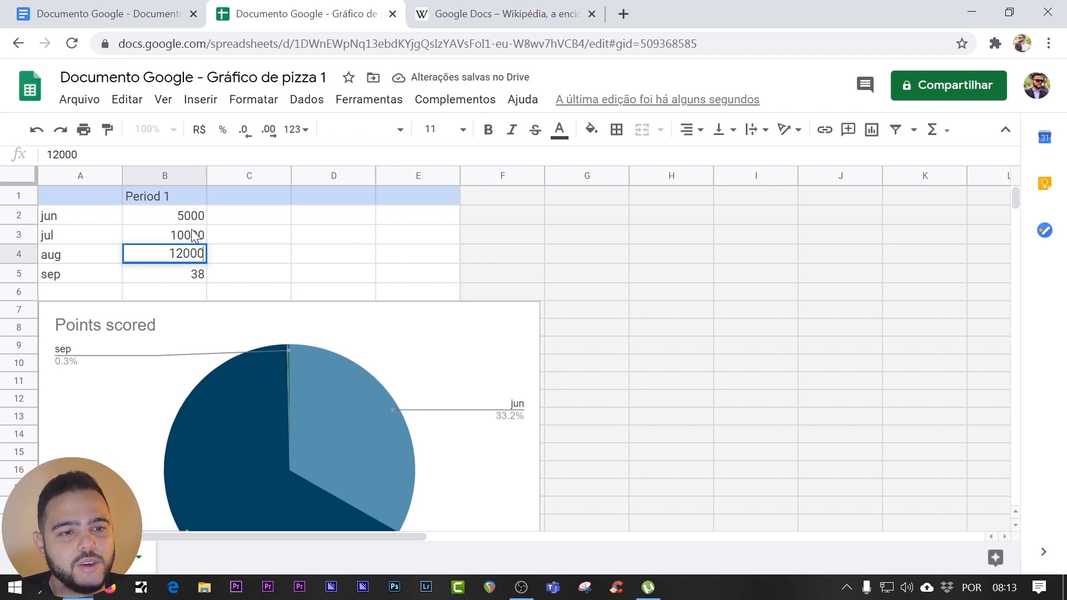
key(Return)
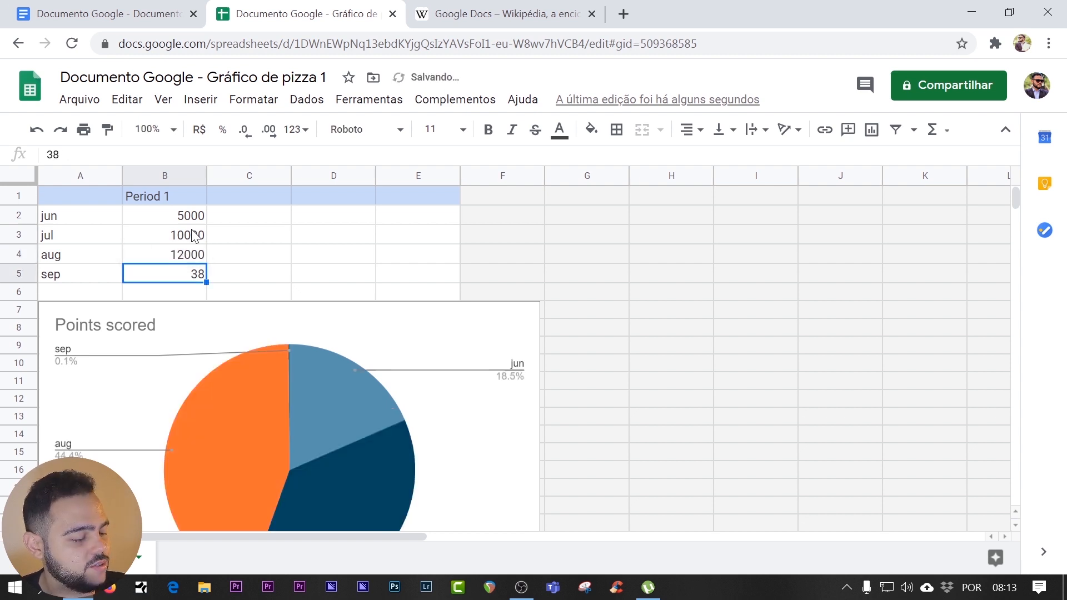
text(20000)
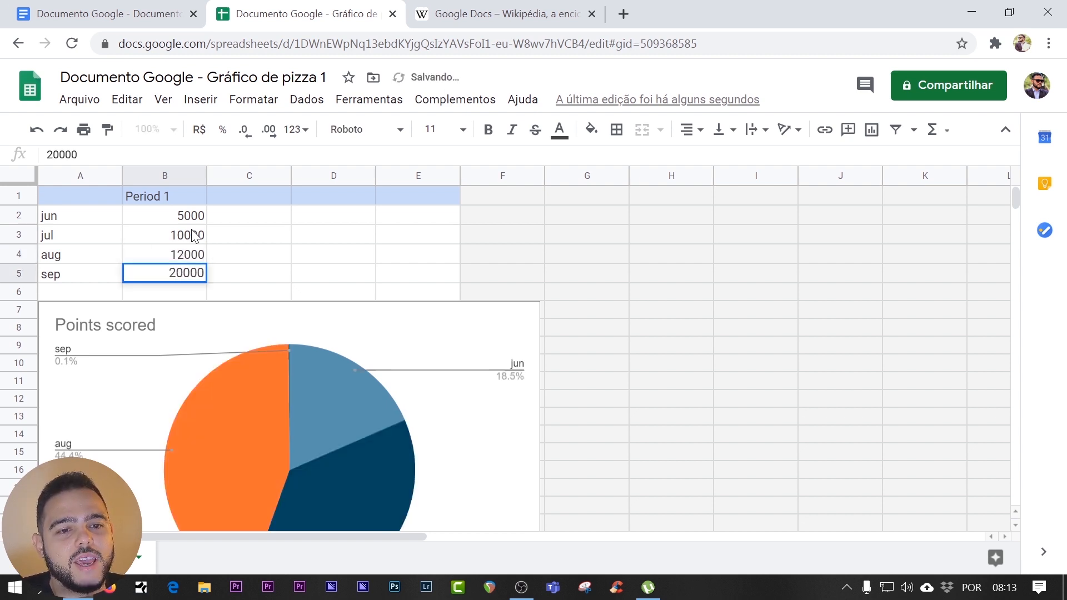
key(Return)
scroll(334, 311, down, 3)
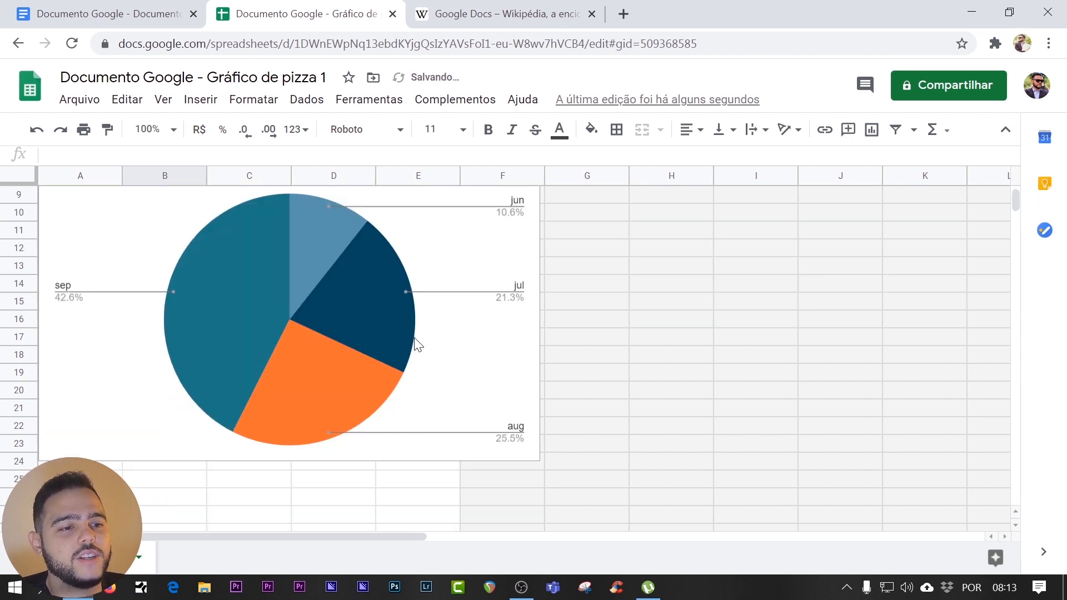
scroll(436, 358, up, 3)
scroll(439, 356, down, 3)
scroll(436, 345, up, 3)
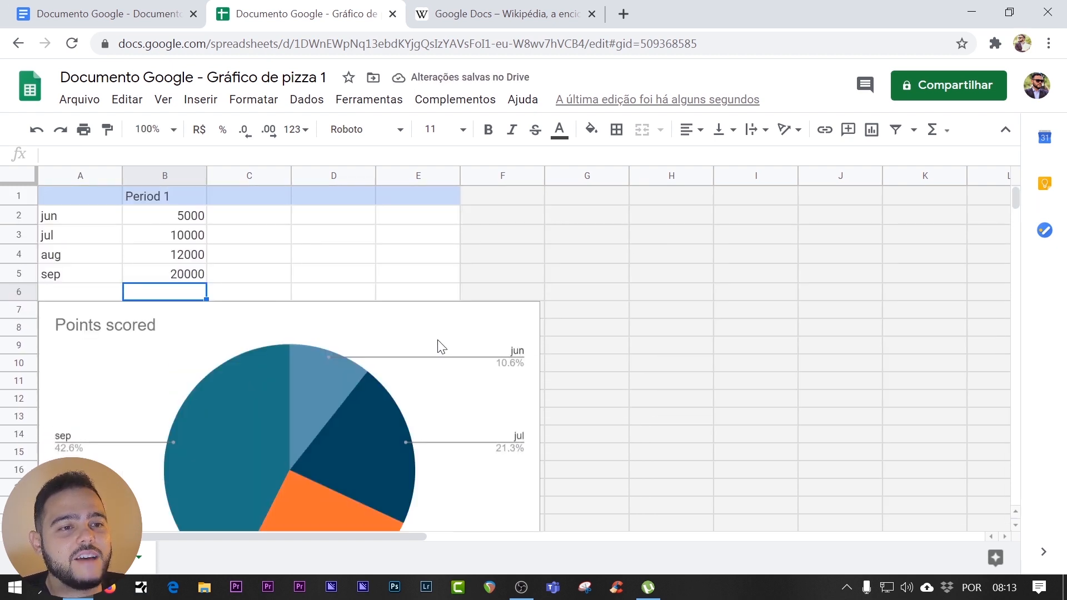
click(202, 217)
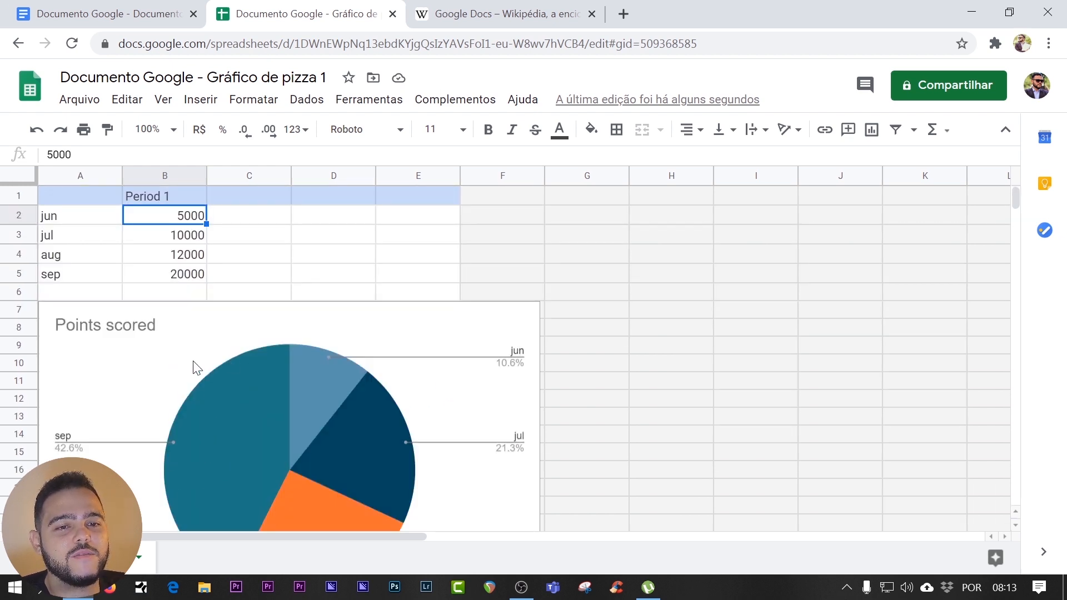
click(174, 276)
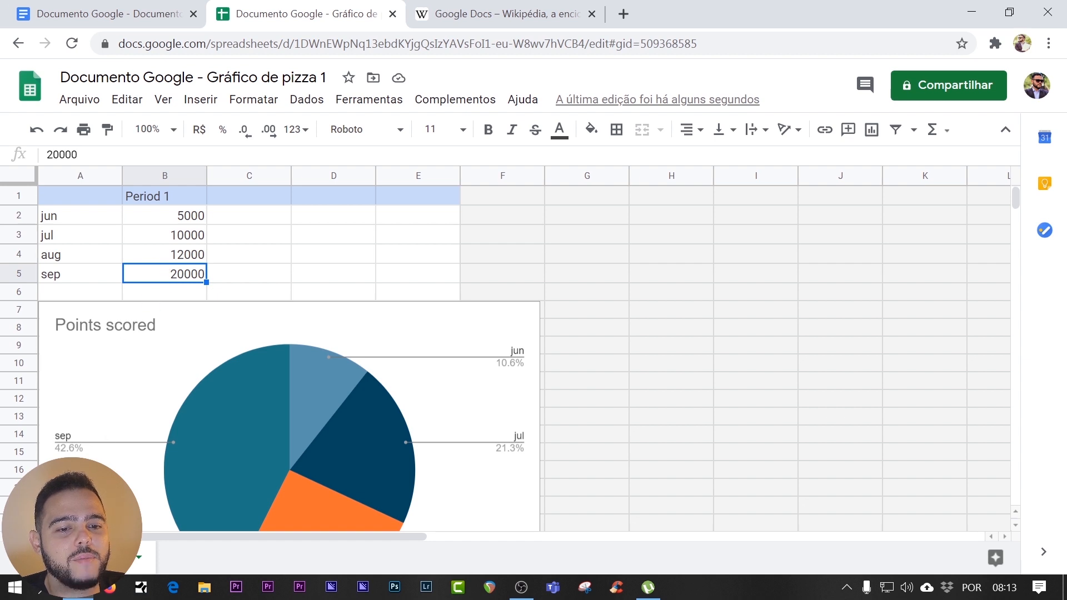
Close the spreadsheet and update the linked pie chart in the document with the edited data.
click(393, 14)
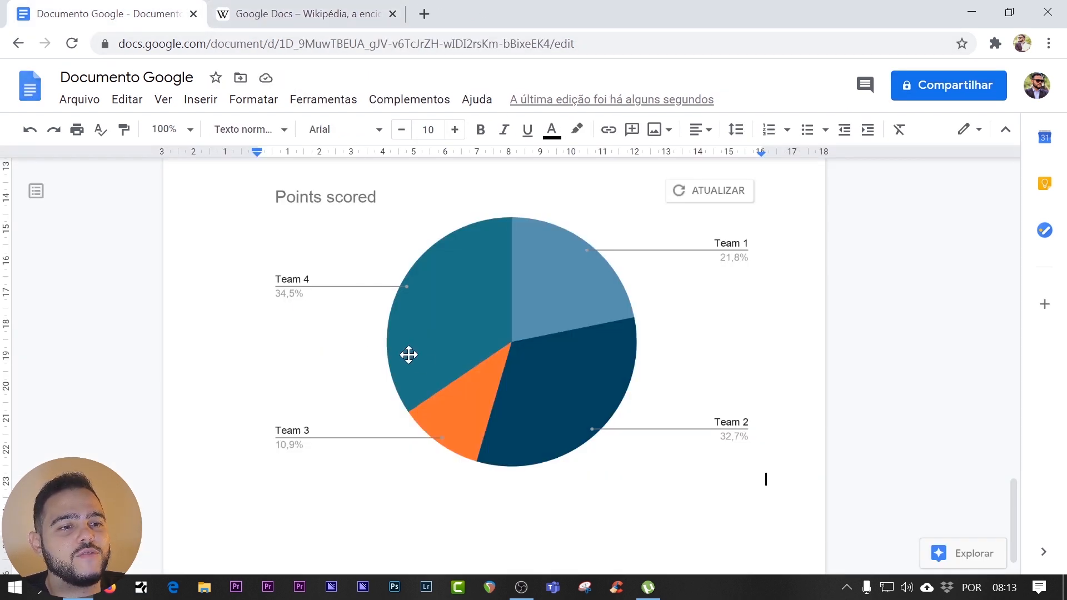
click(726, 190)
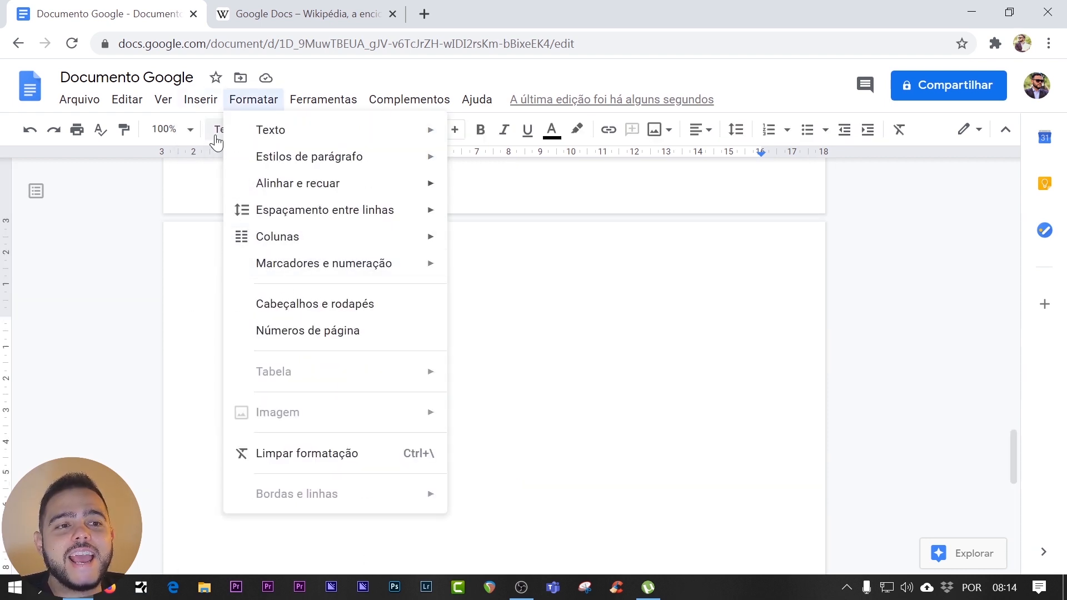
Insert a horizontal line on a new line above the paragraph beginning "Originalmente" on the first page.
mouse_move(210, 104)
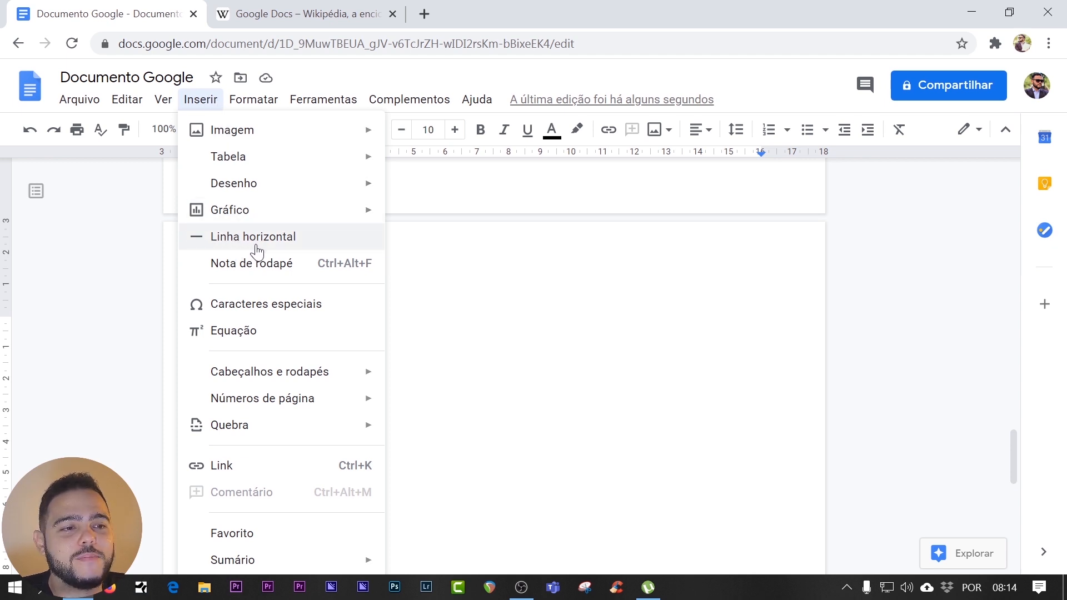
scroll(479, 297, up, 10)
click(479, 298)
scroll(479, 298, up, 15)
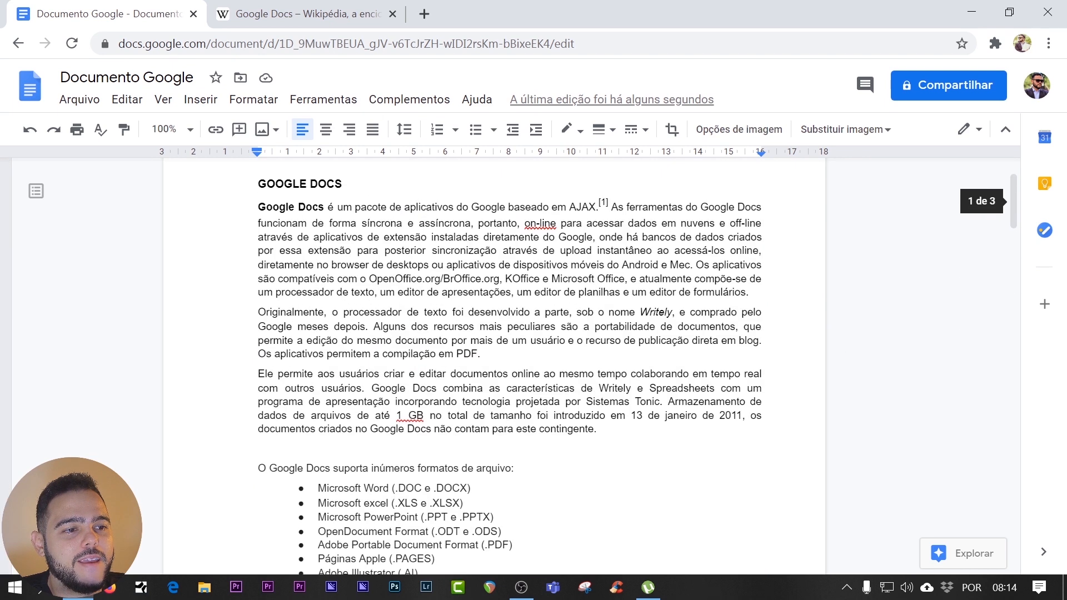
click(298, 292)
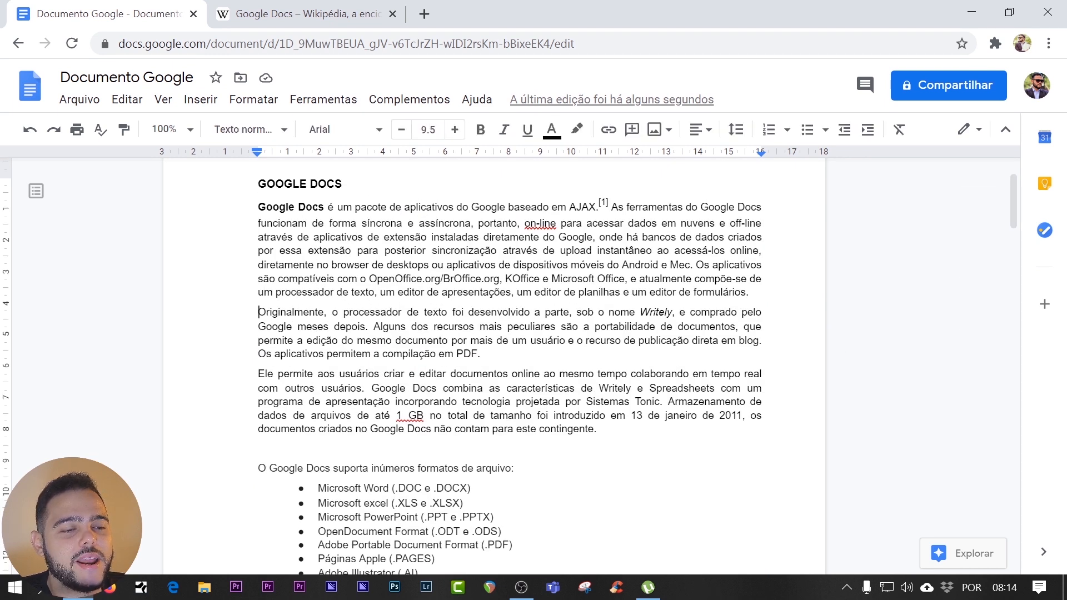
key(Return)
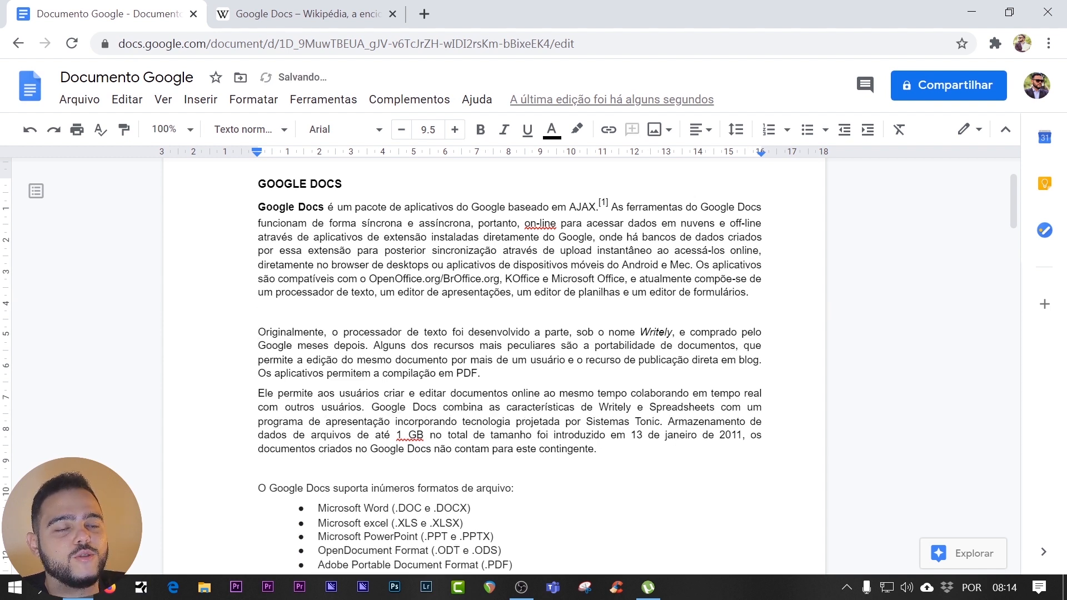
click(200, 100)
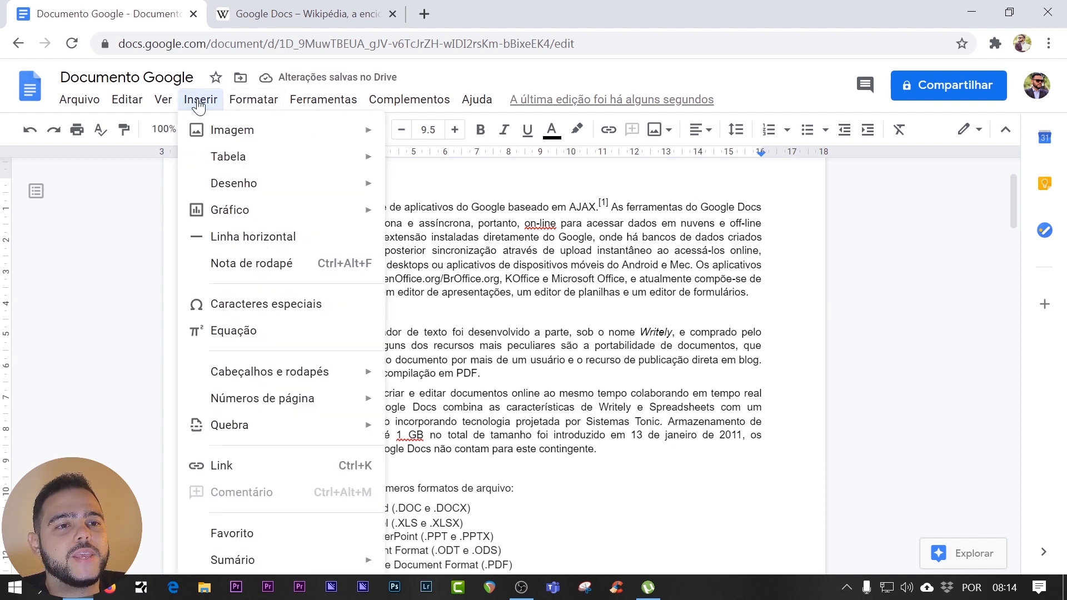
click(253, 237)
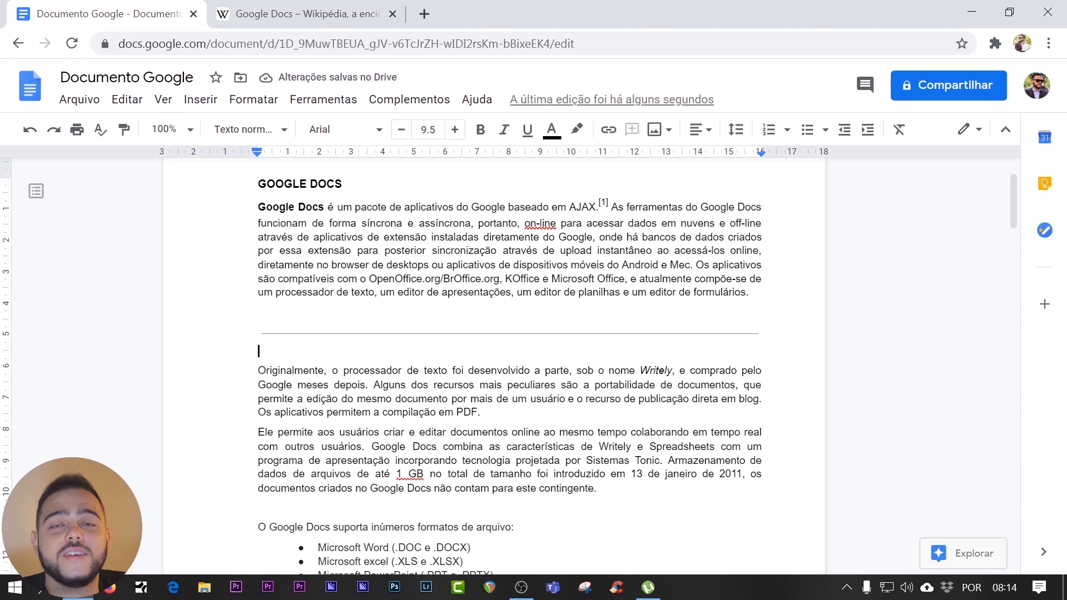
Insert a footnote at the end of the document with the text "sfsdfsdfsdfsdfsdfsdf".
click(200, 101)
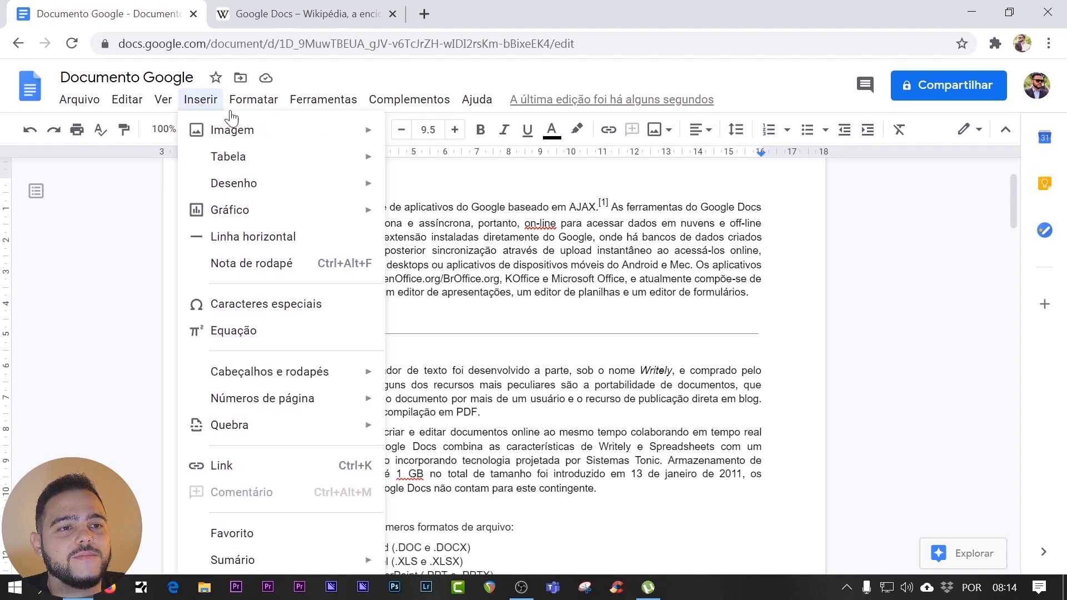
click(309, 266)
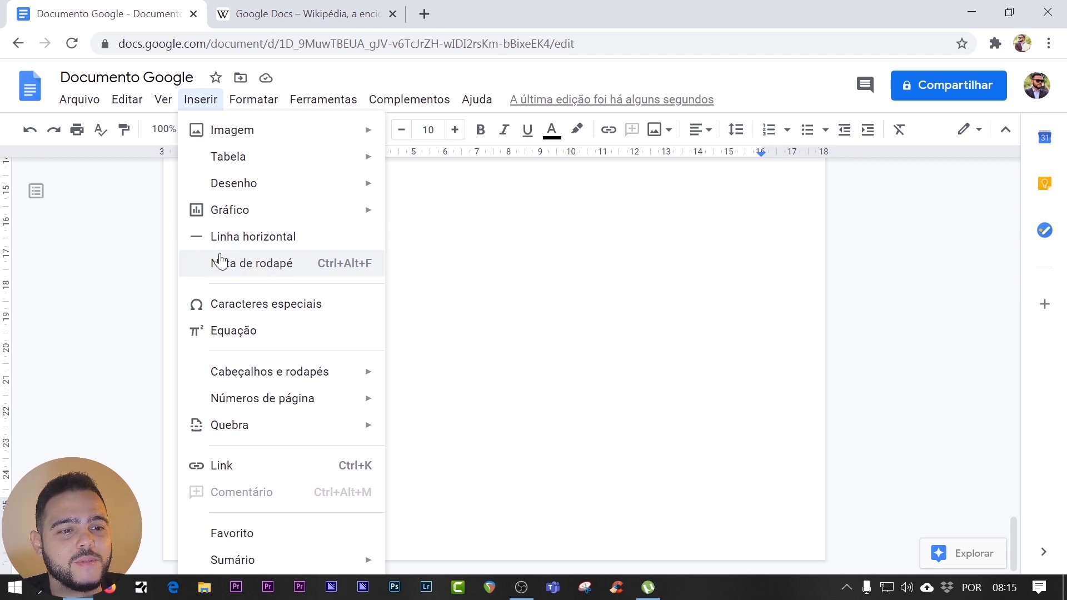
click(261, 263)
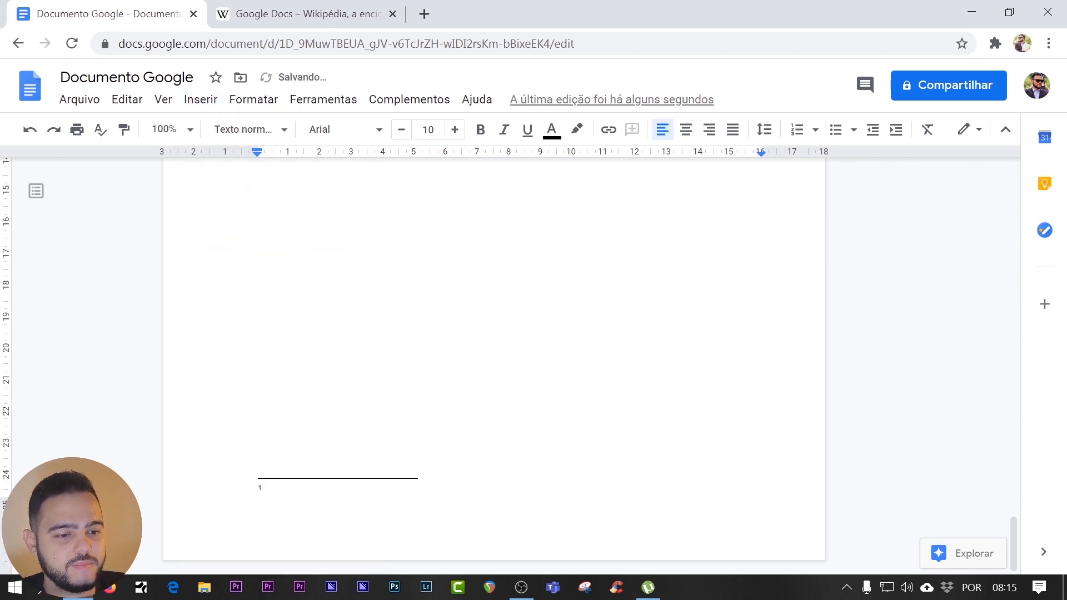
text(sfsdfsdfsdfsdfsdfsdf)
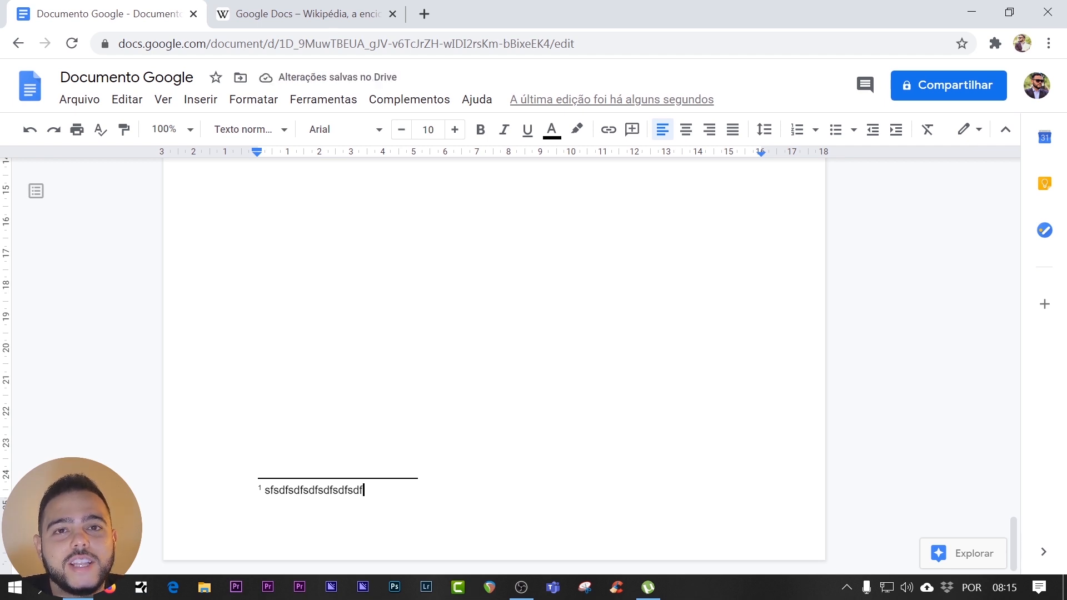
Open the special characters picker and browse the Símbolo arrows and the Emojis category.
click(203, 100)
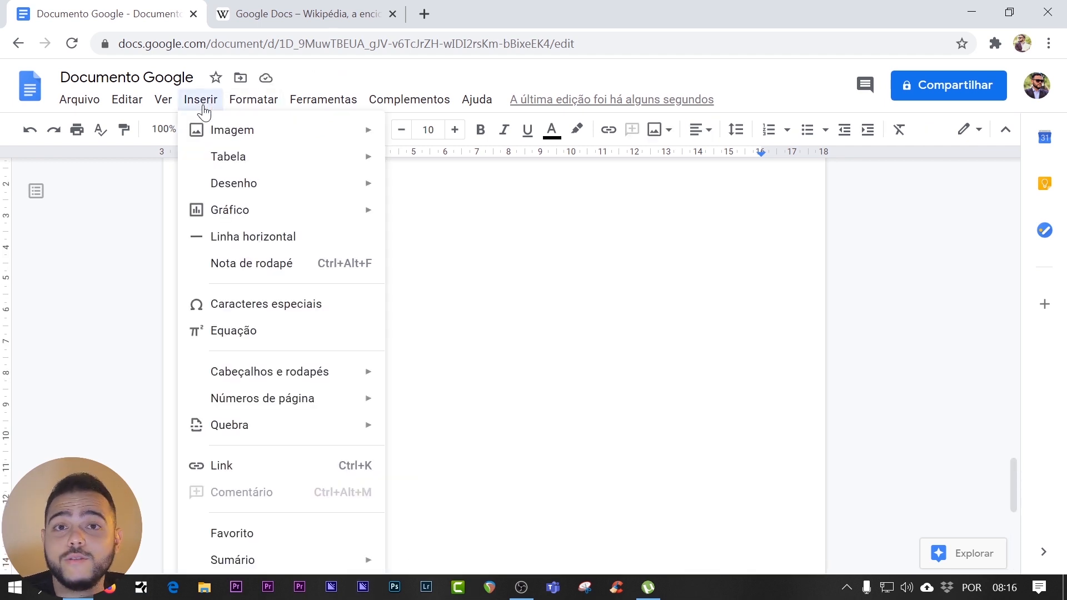
click(273, 306)
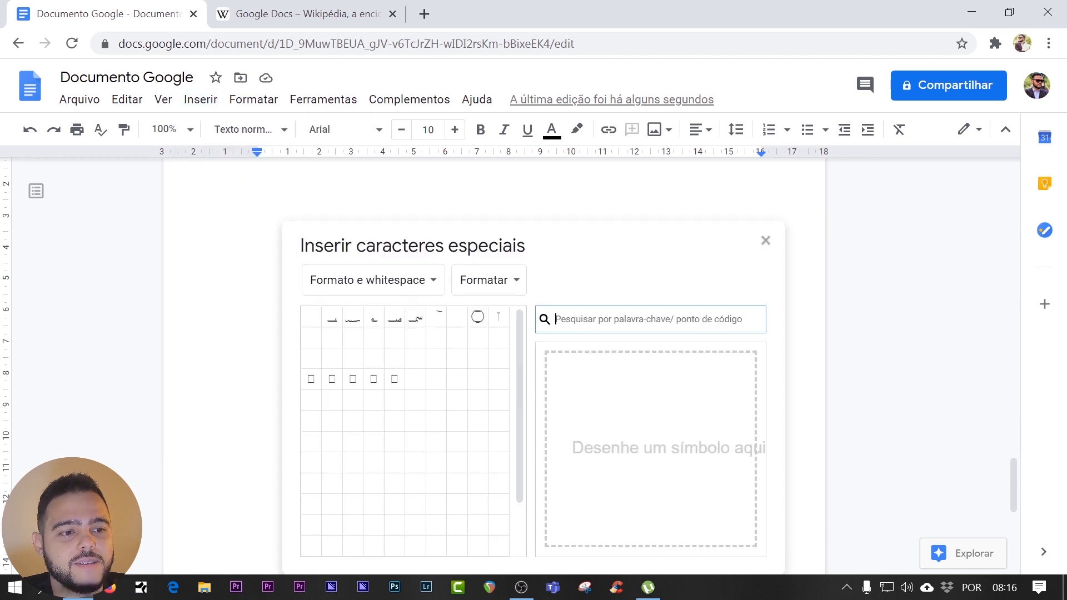
click(429, 281)
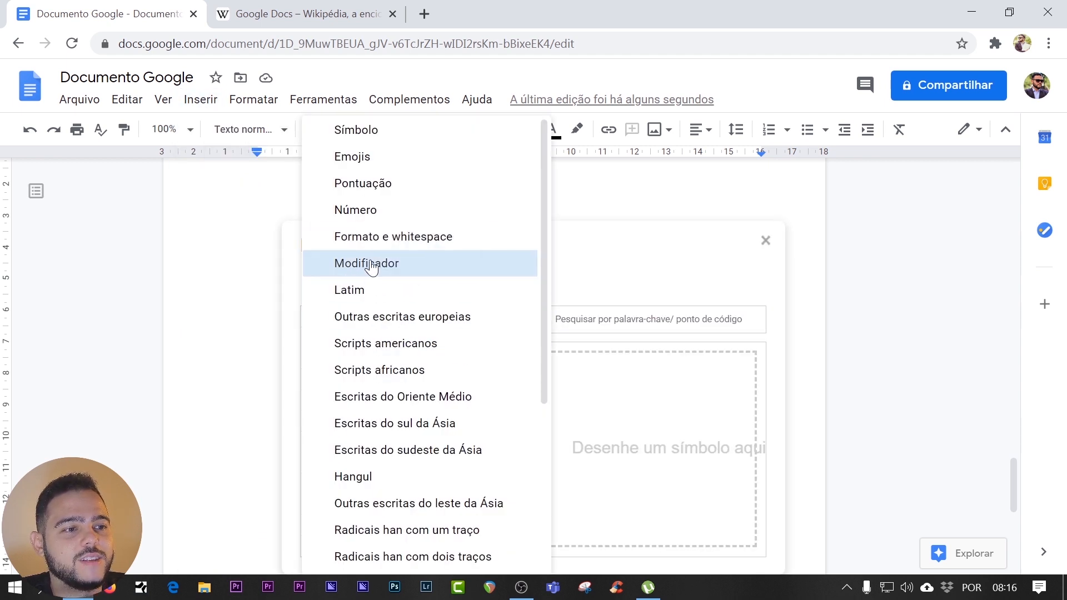
click(434, 140)
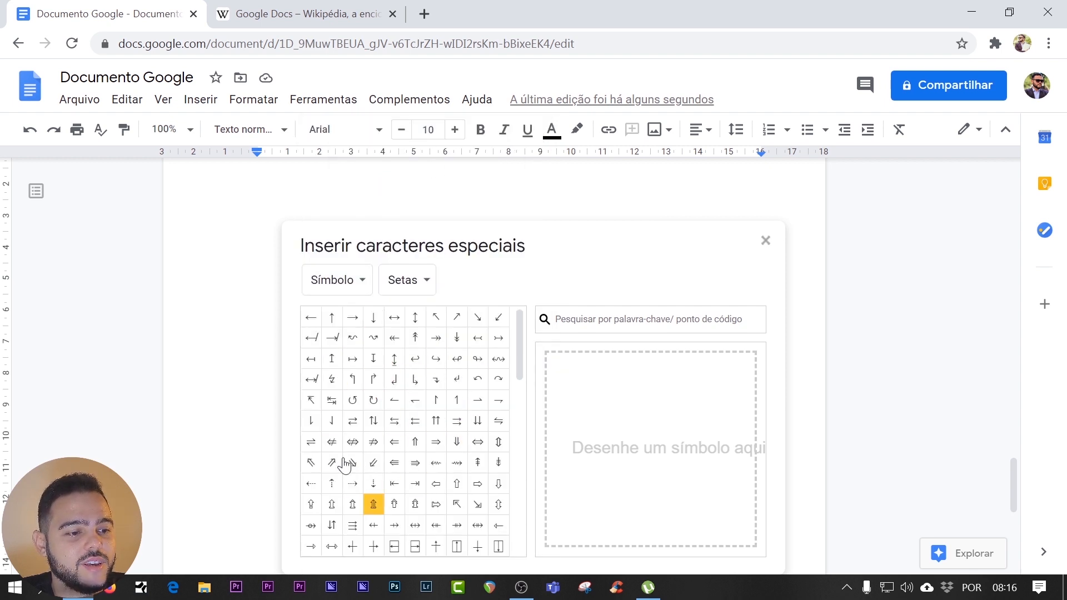
click(354, 280)
click(362, 157)
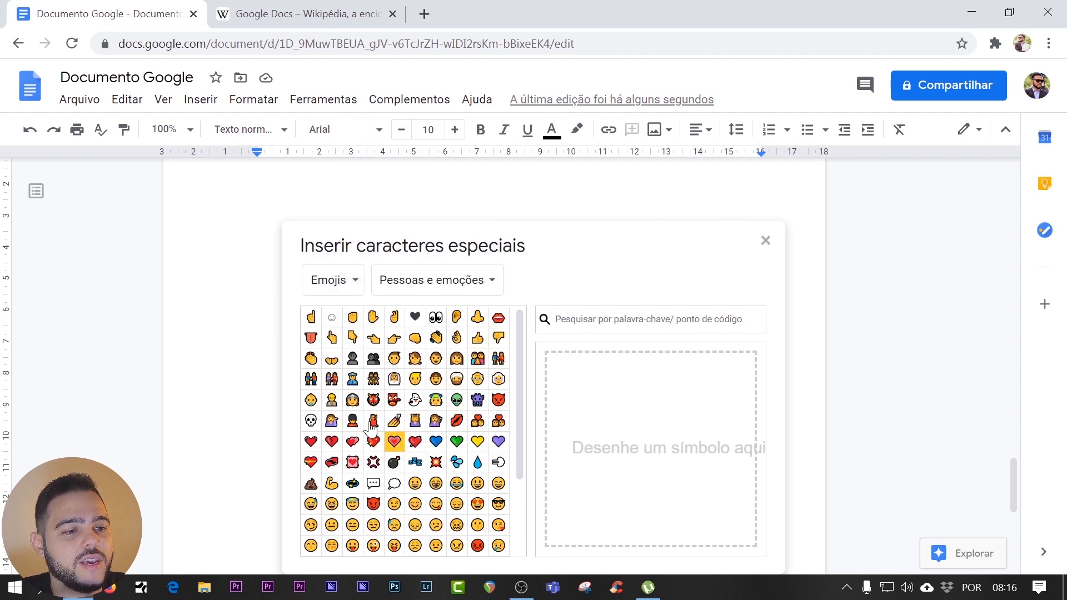
Examine the emoji subcategories in the special characters picker, including Transporte, mapas e sinalização.
click(331, 272)
click(333, 266)
click(353, 267)
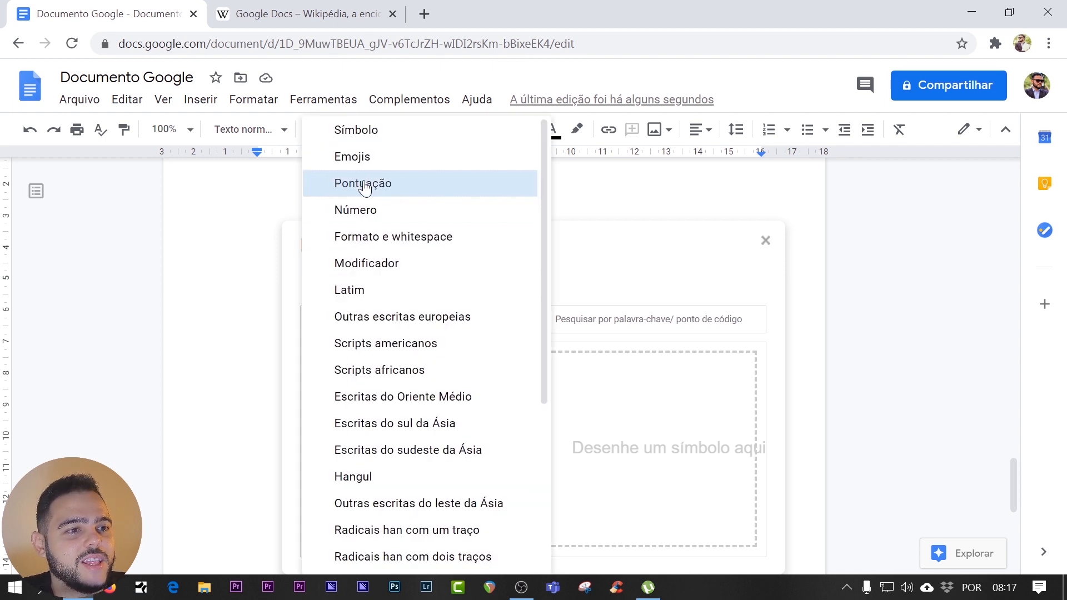
click(356, 158)
click(439, 281)
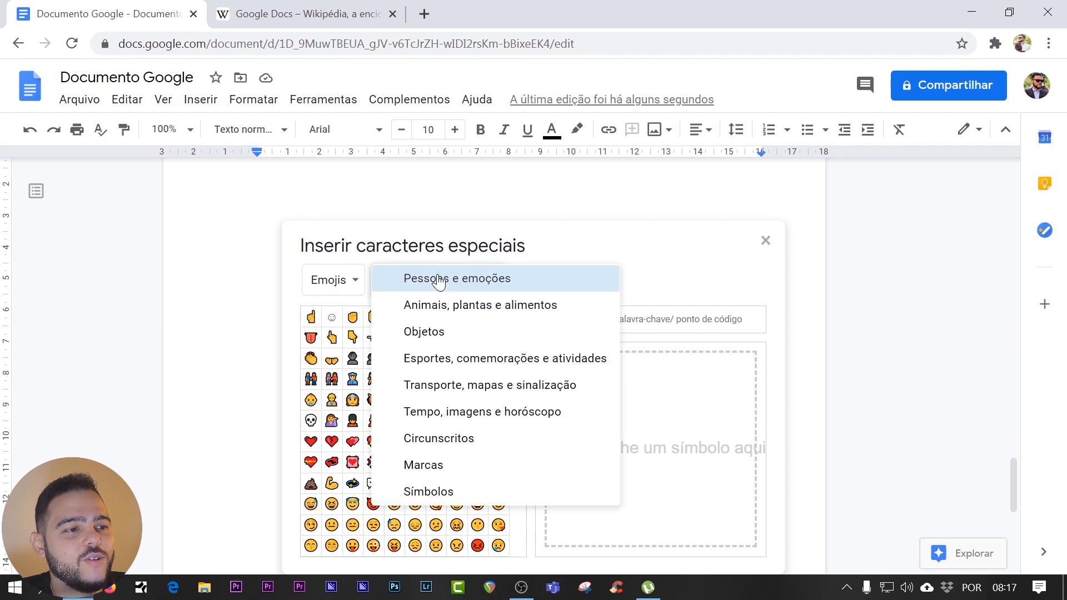
click(439, 305)
click(422, 281)
click(426, 285)
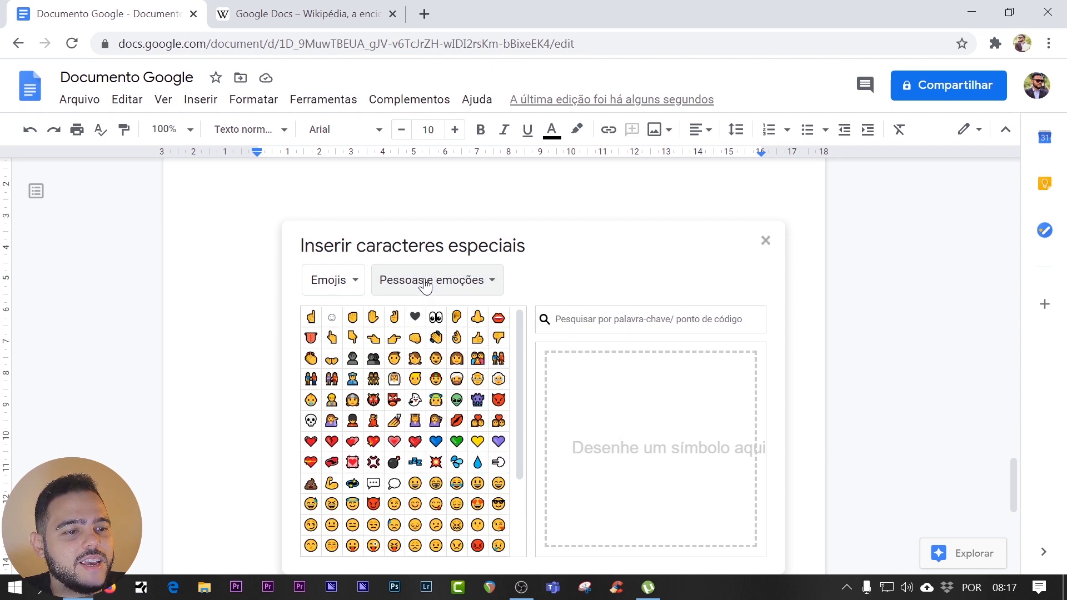
click(425, 284)
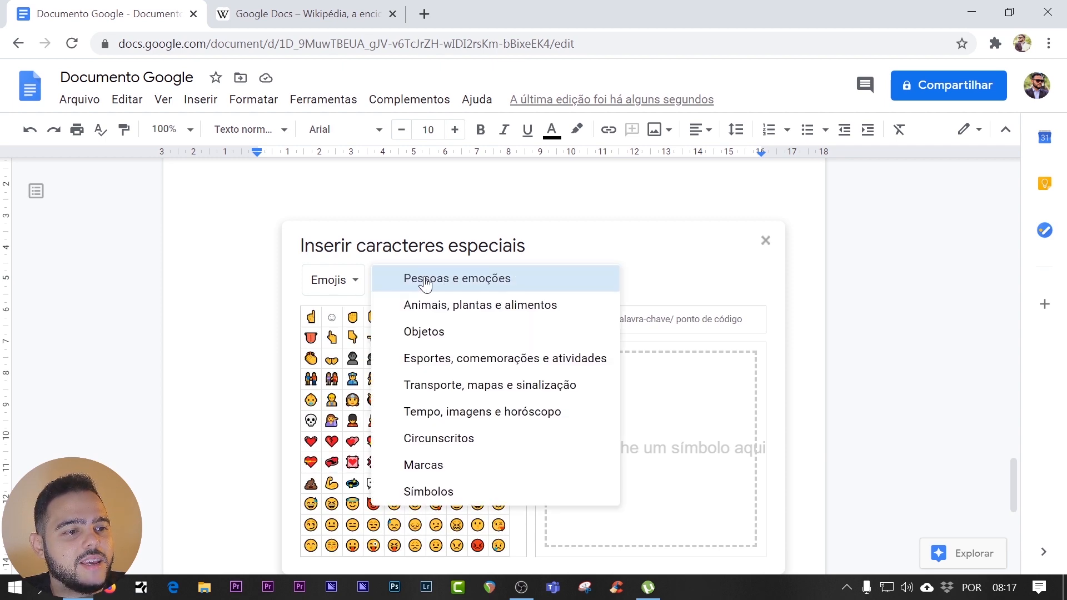
click(435, 385)
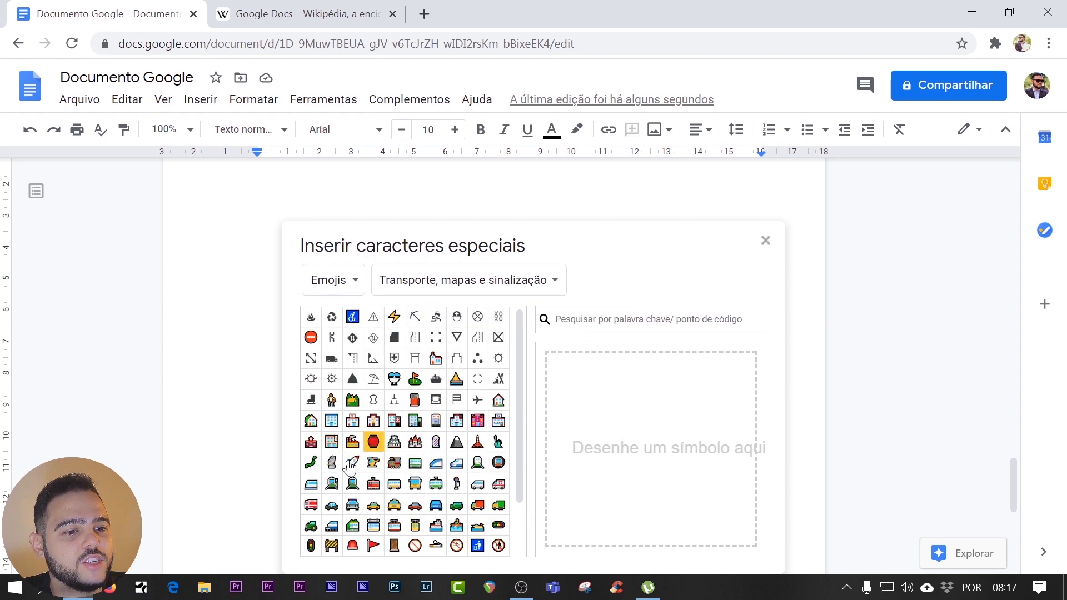
Browse the Latim and Scripts americanos character sets and look through the remaining character categories.
click(353, 269)
click(327, 288)
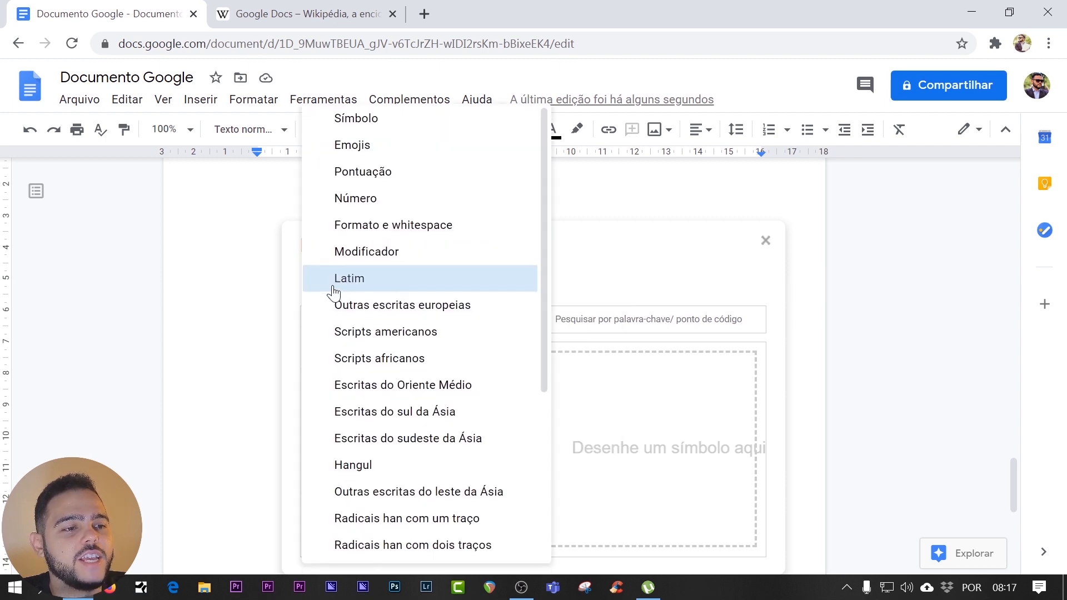
click(364, 281)
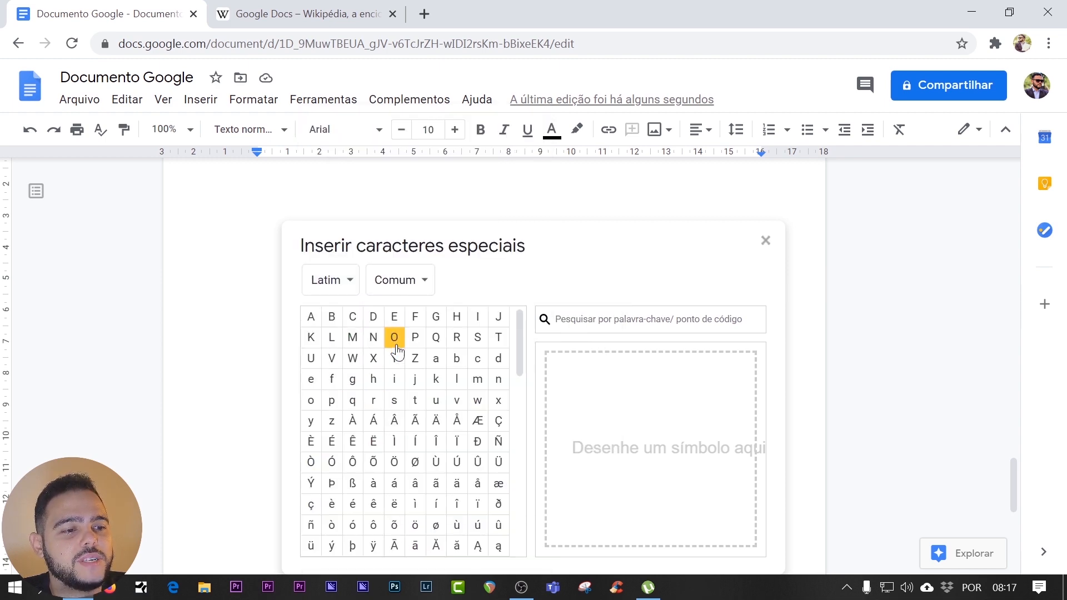
scroll(452, 405, down, 12)
click(325, 294)
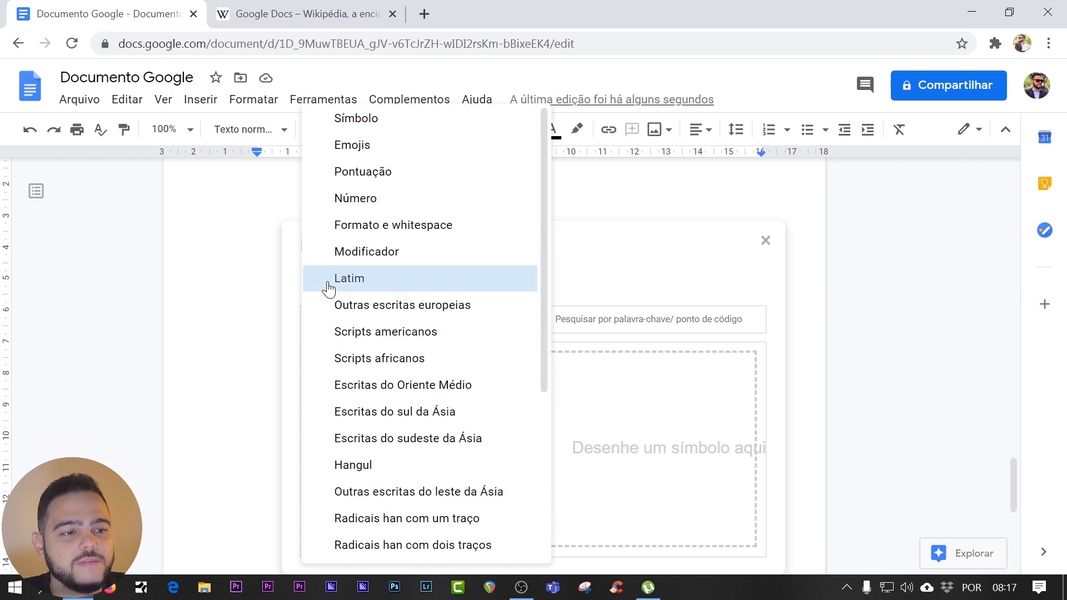
click(406, 338)
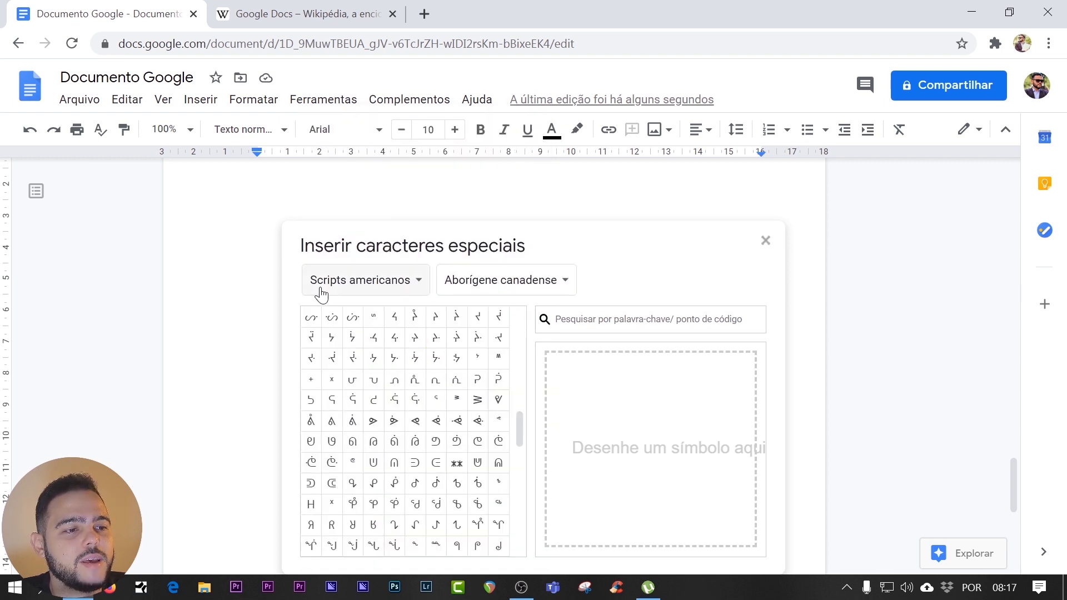
click(356, 286)
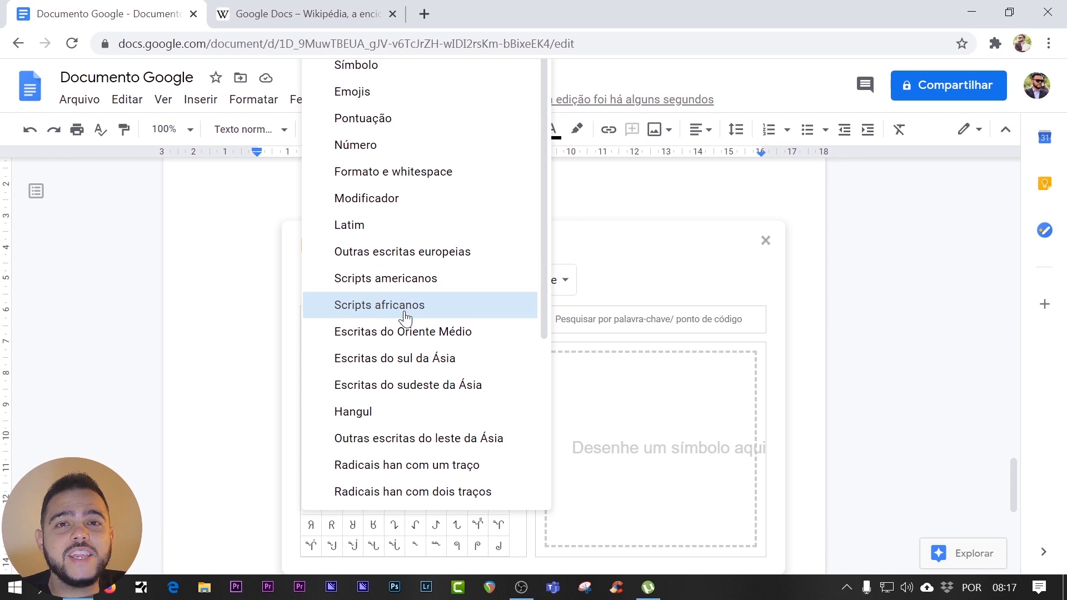
scroll(405, 311, down, 5)
scroll(406, 334, up, 5)
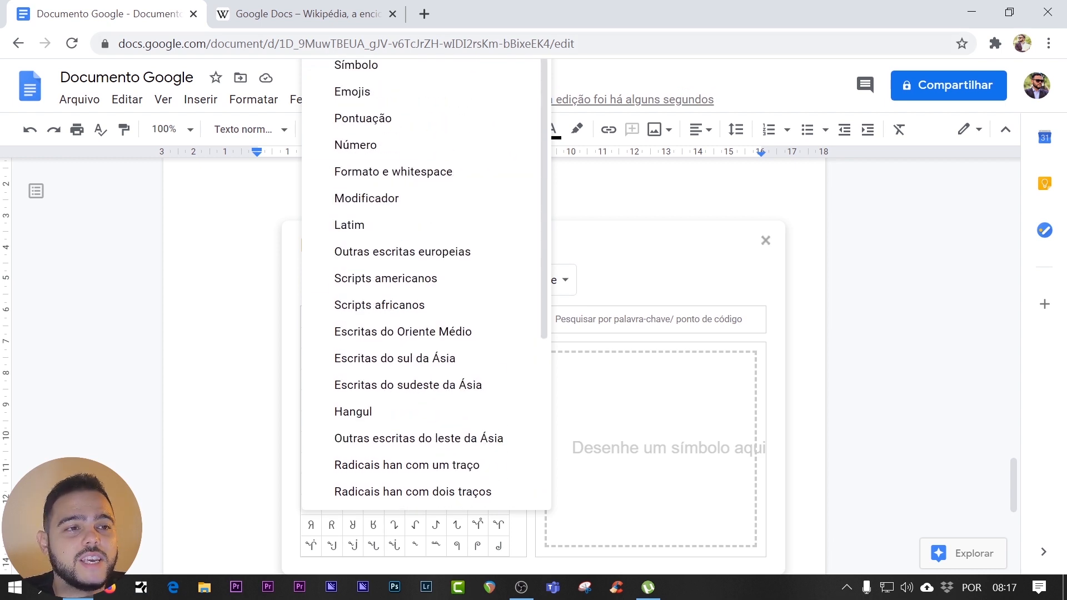
click(166, 267)
Insert a new equation on the blank page and look through the available Greek letters, operators and relation symbols.
click(200, 100)
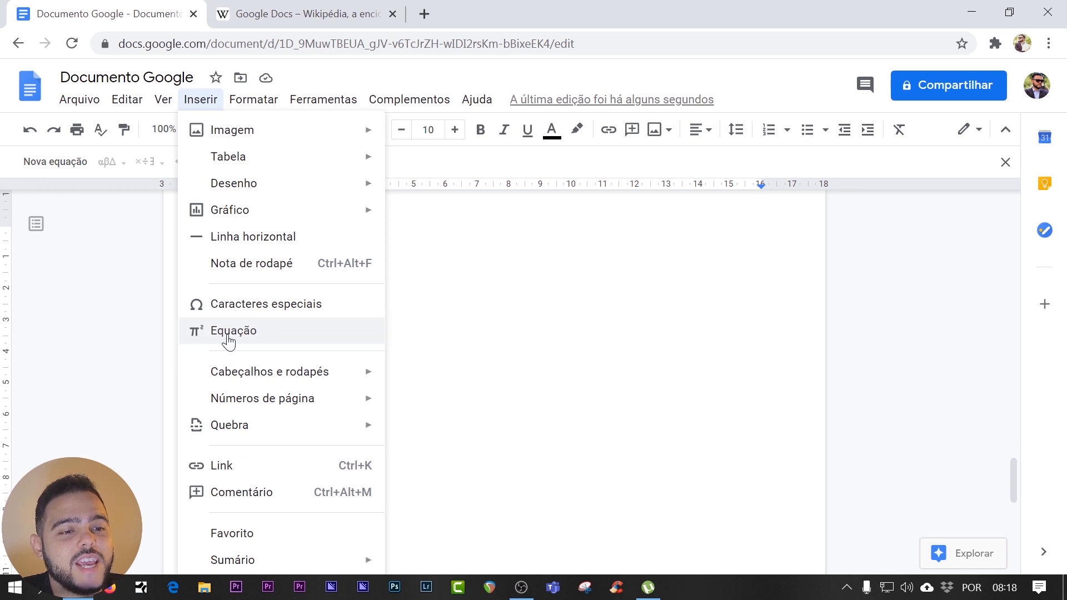
click(233, 331)
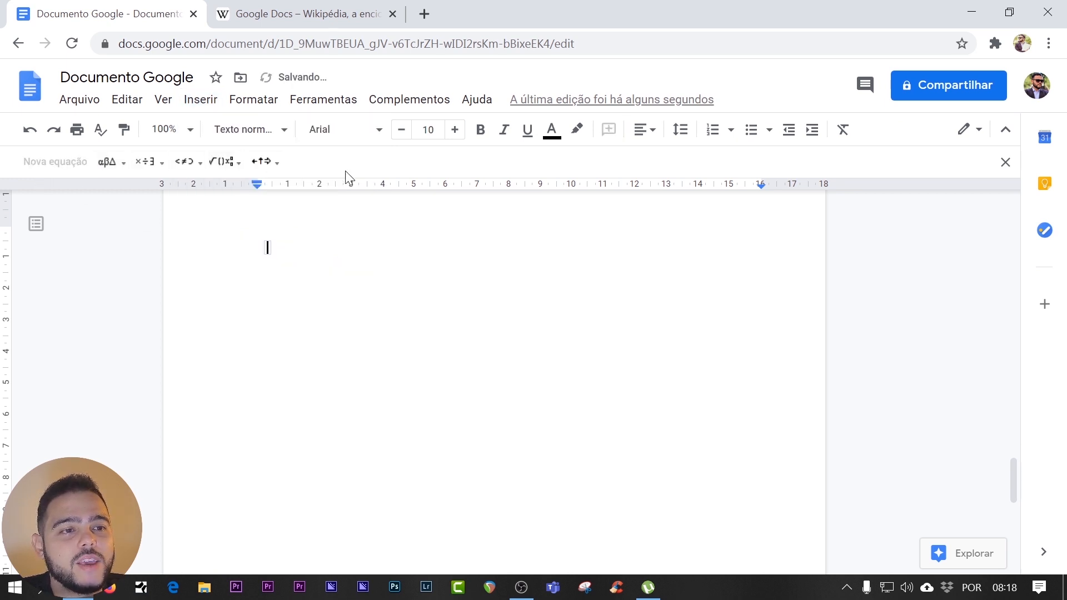
click(123, 162)
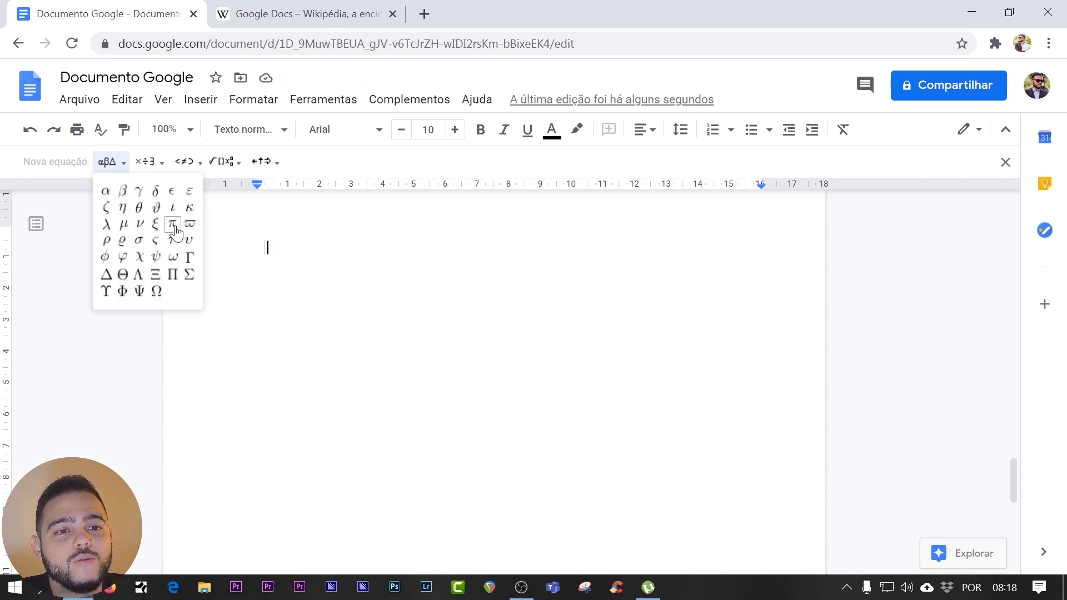
click(146, 162)
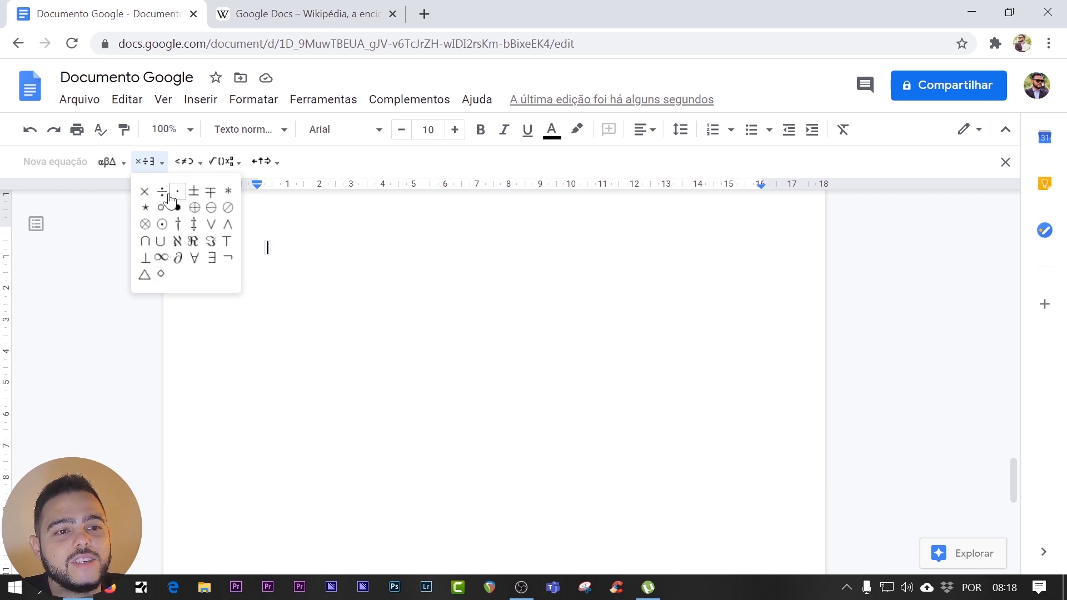
click(185, 161)
click(185, 162)
click(185, 162)
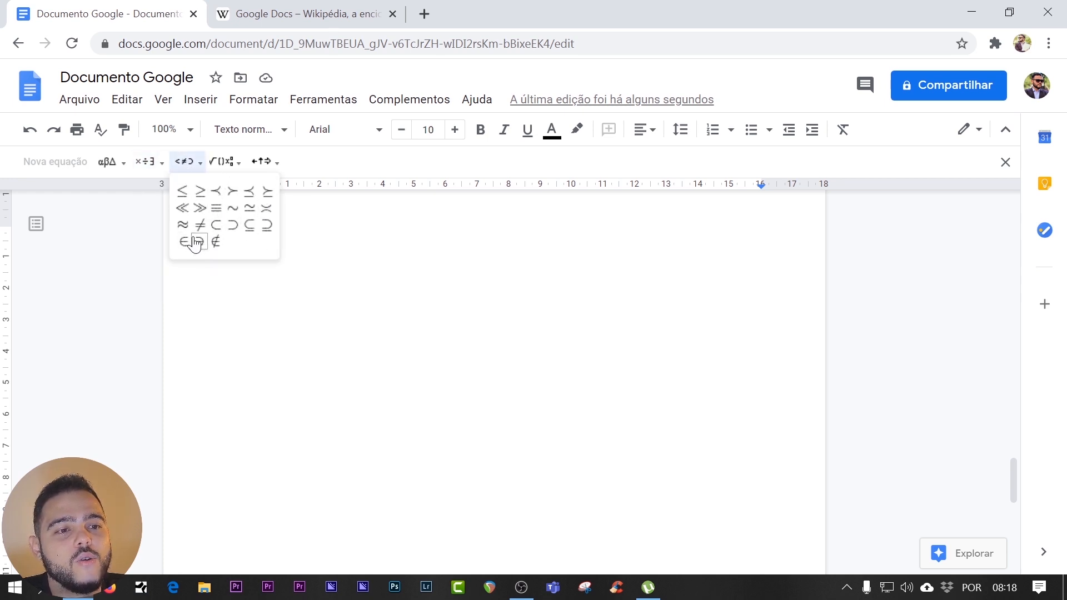
mouse_move(229, 165)
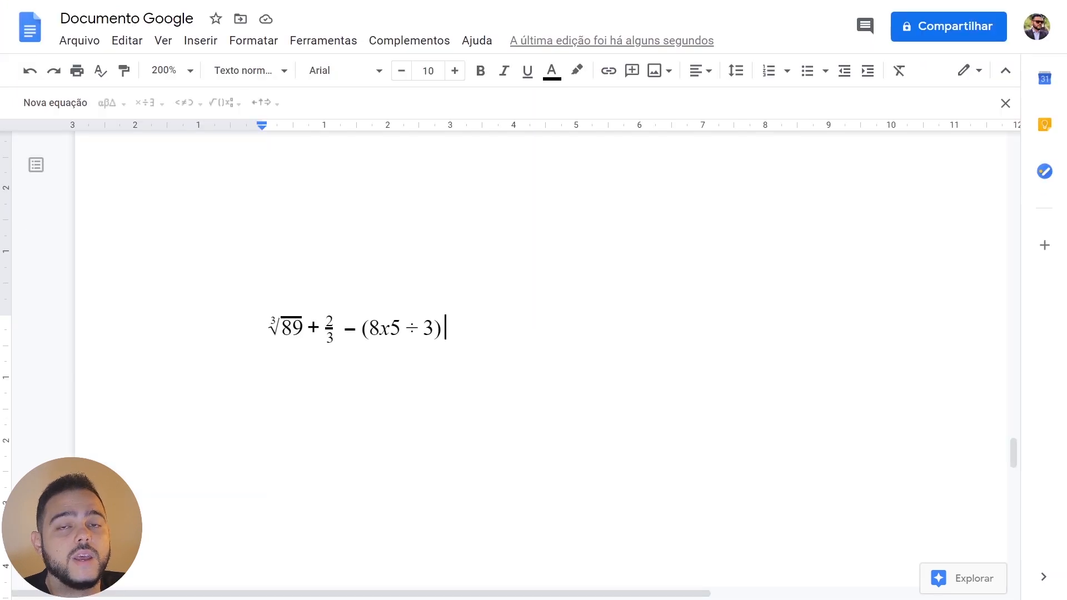
Select the whole equation with the cube root of 89, the fraction 2/3 and the bracketed term.
key(Home)
key(shift+End)
key(shift+Right)
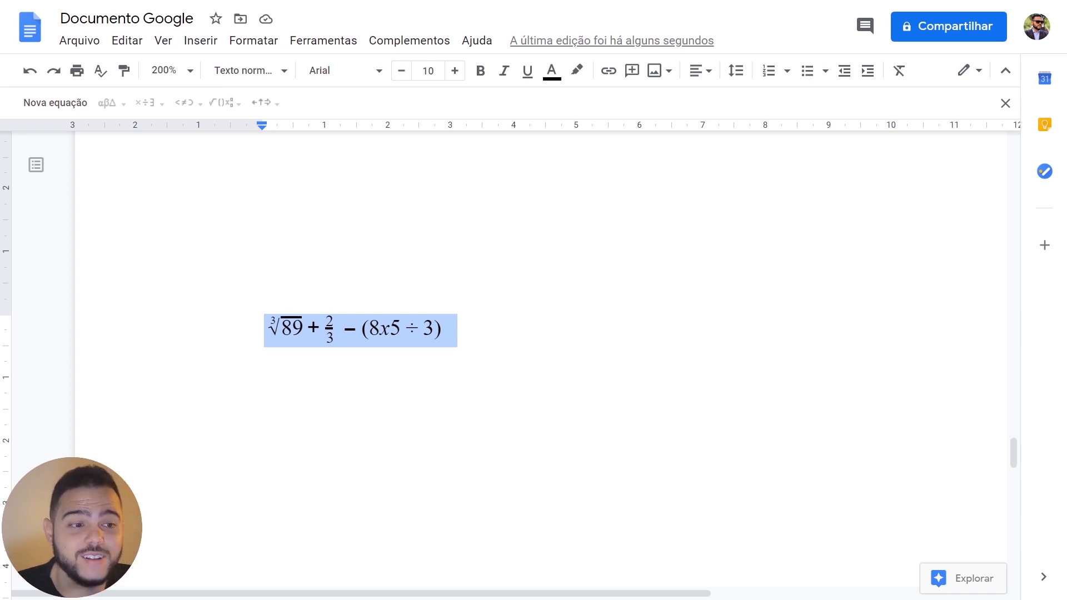
key(Right)
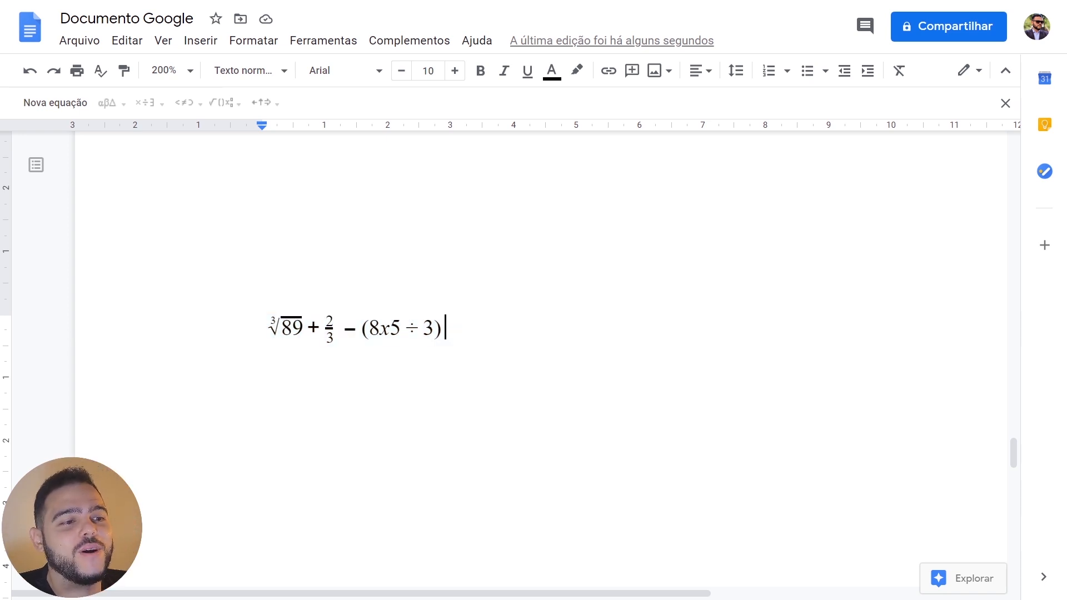
key(shift+Left)
key(shift+Left)
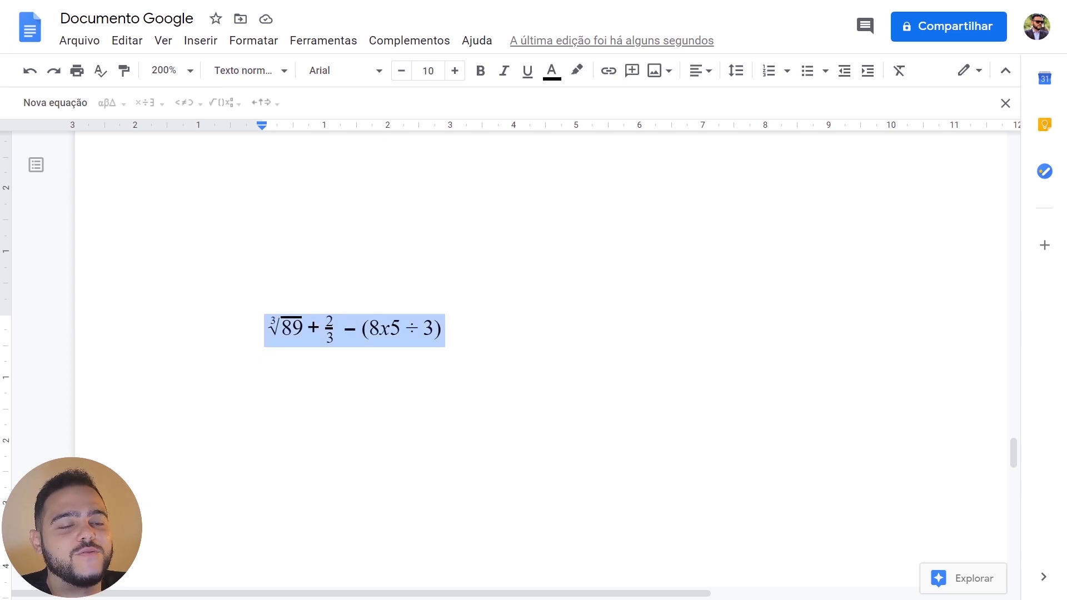
Replace the selected equation with a new empty one and look through the available Greek letters, operators, relations and arrows.
click(75, 104)
click(111, 104)
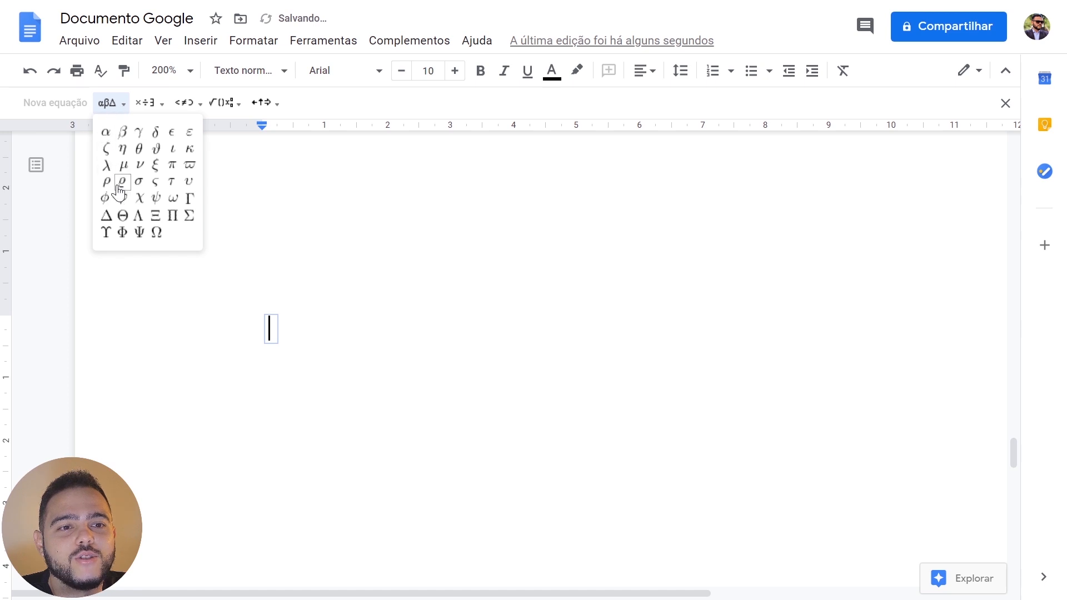
click(156, 104)
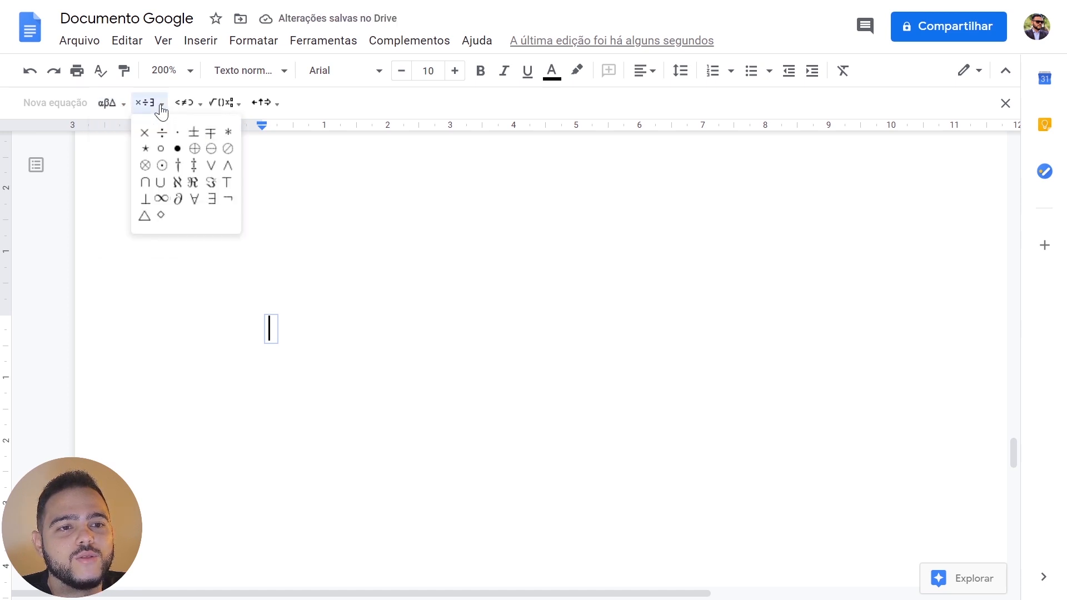
click(188, 104)
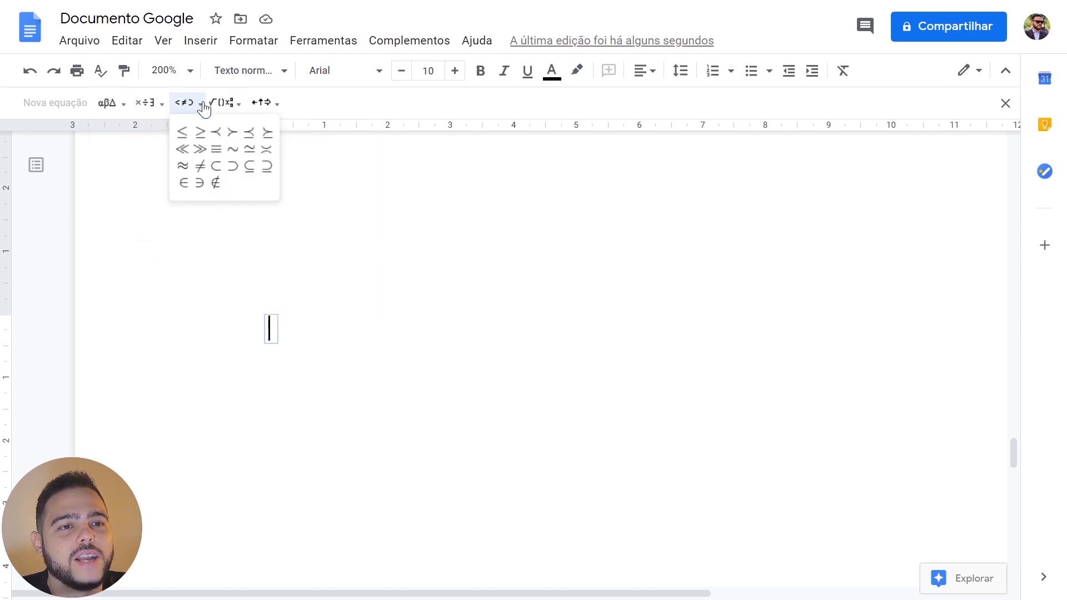
click(224, 104)
click(266, 104)
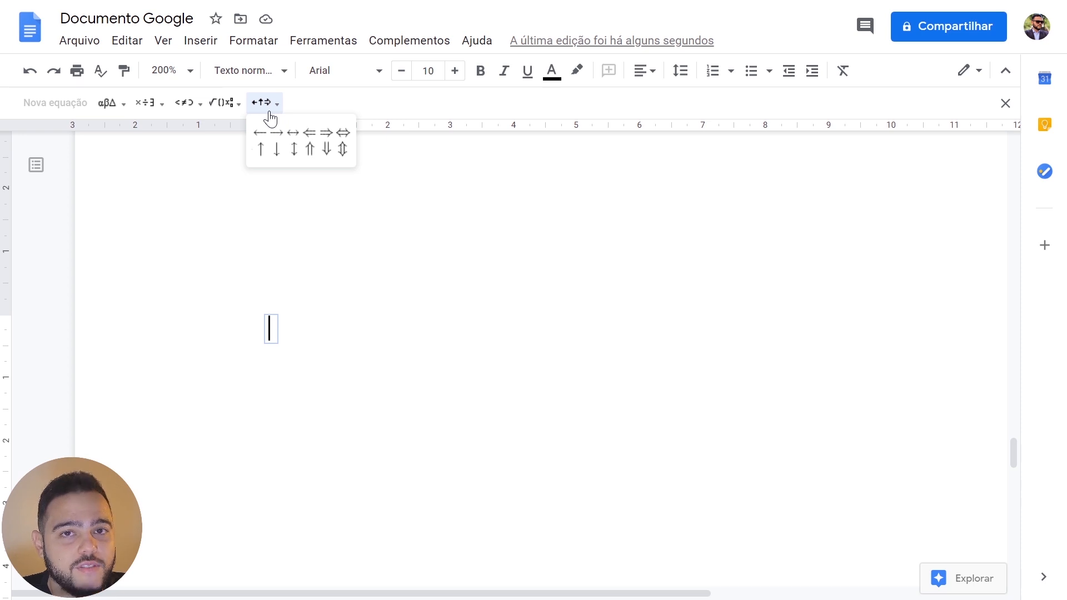
Insert a header (Cabeçalho) in the document.
key(alt+i)
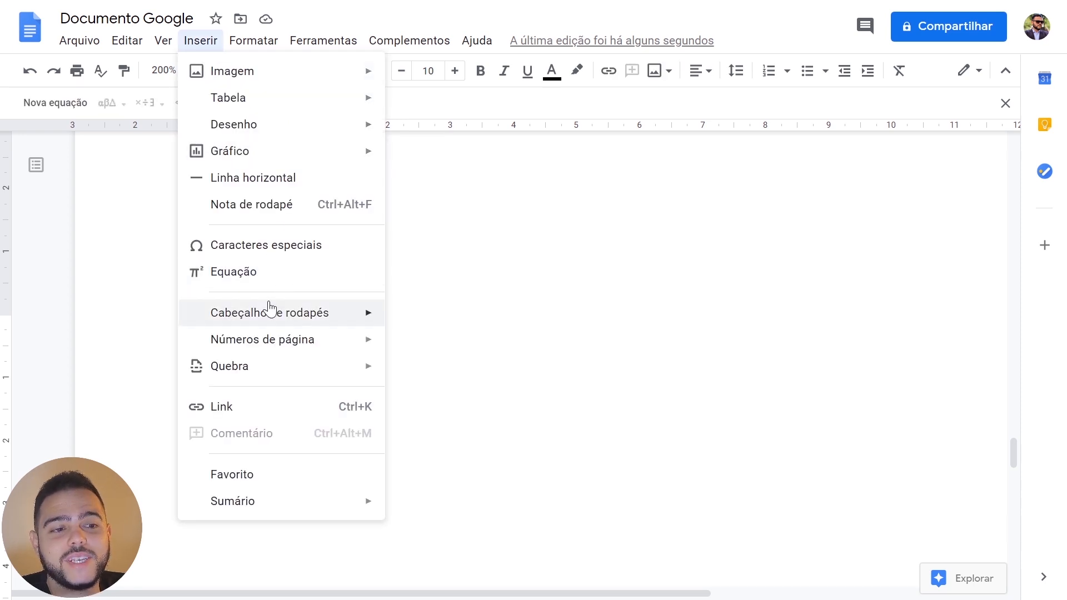
mouse_move(269, 313)
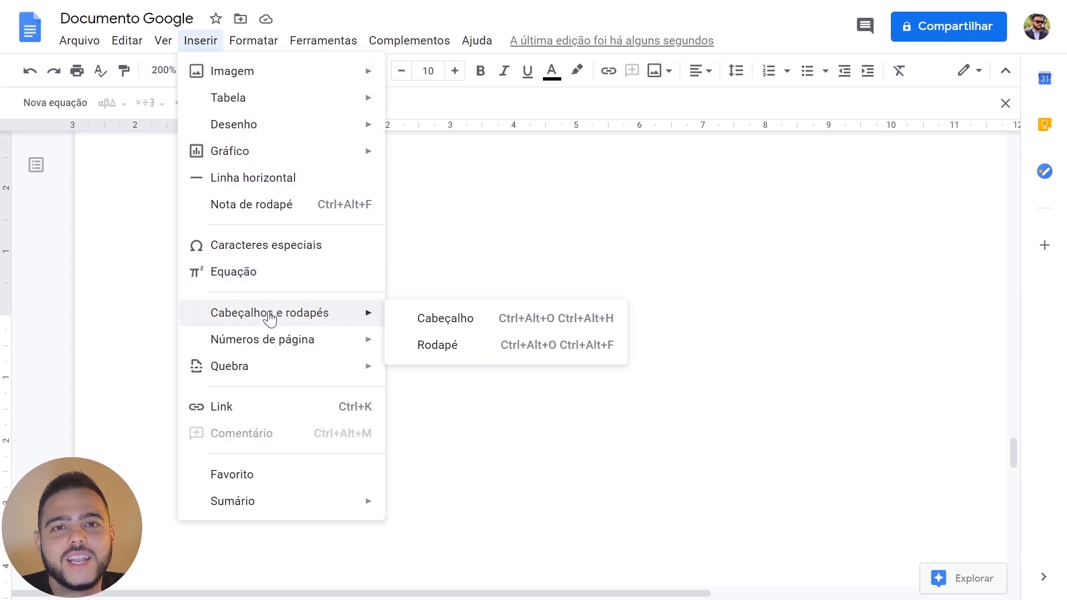
click(467, 329)
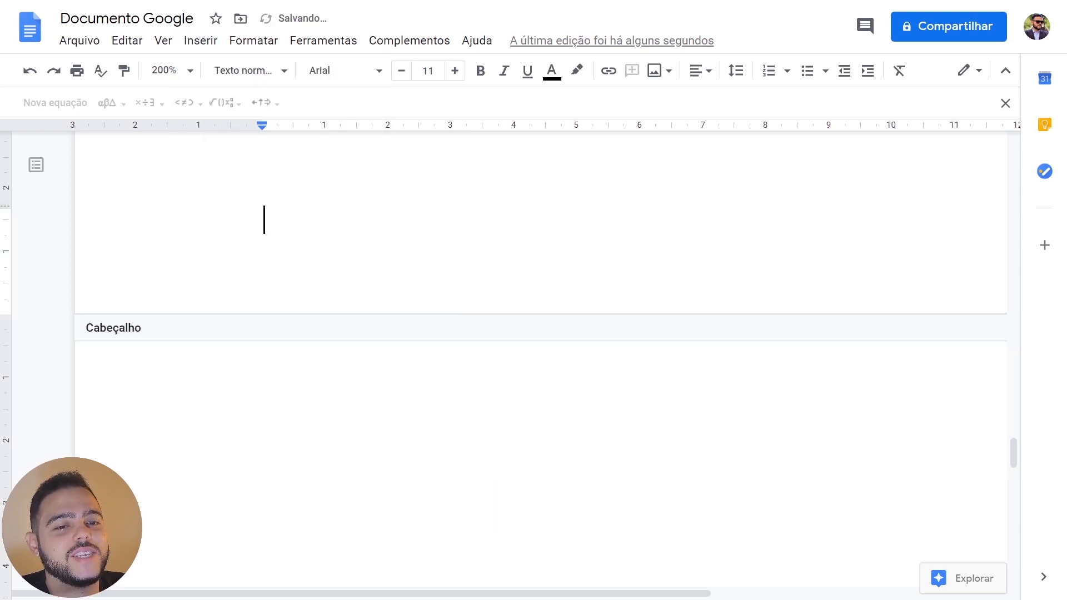
scroll(540, 358, up, 7)
scroll(541, 358, down, 7)
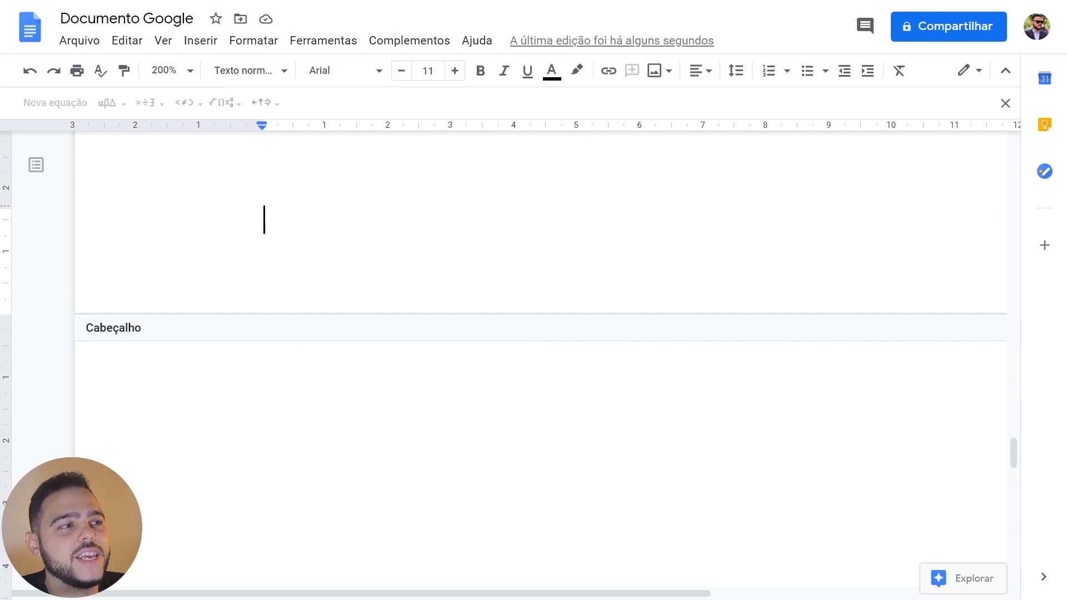
Search the web for images of "unitins" and insert the Unitins logo into the page header.
click(657, 75)
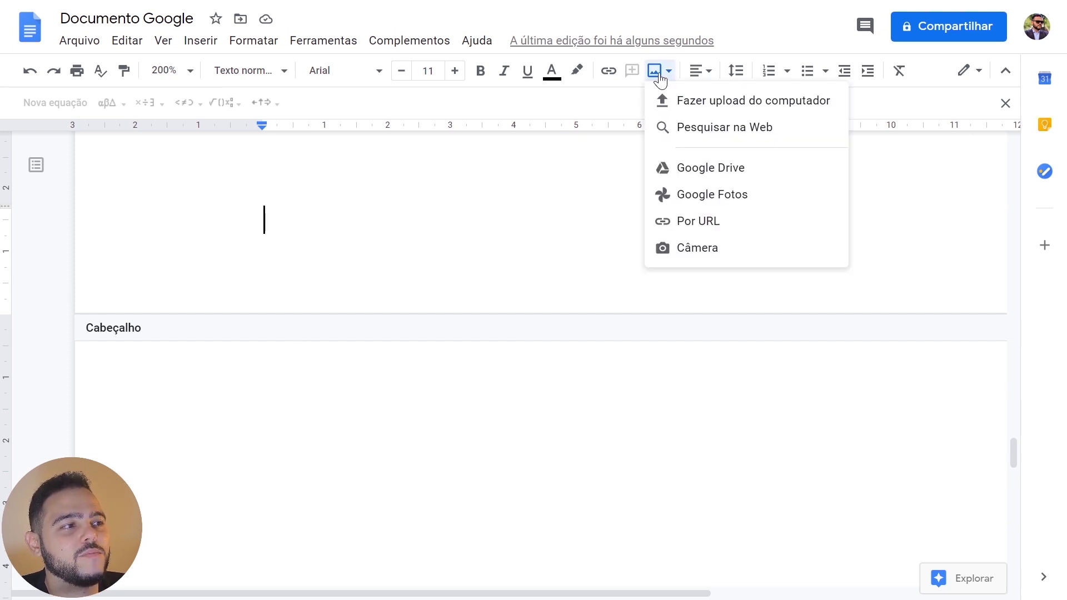
click(698, 129)
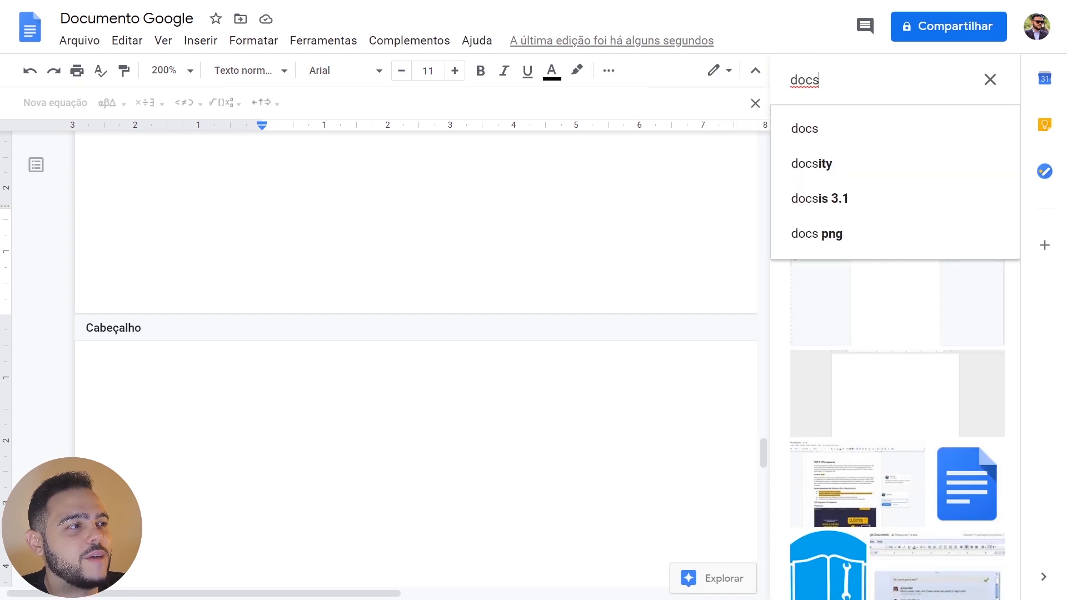
text(unitins)
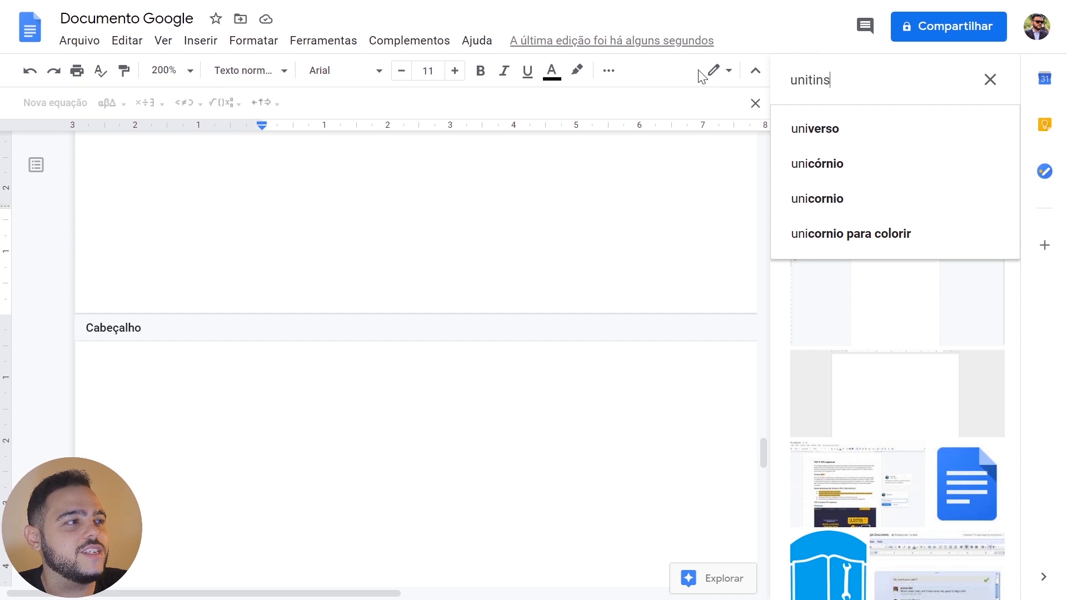
key(Return)
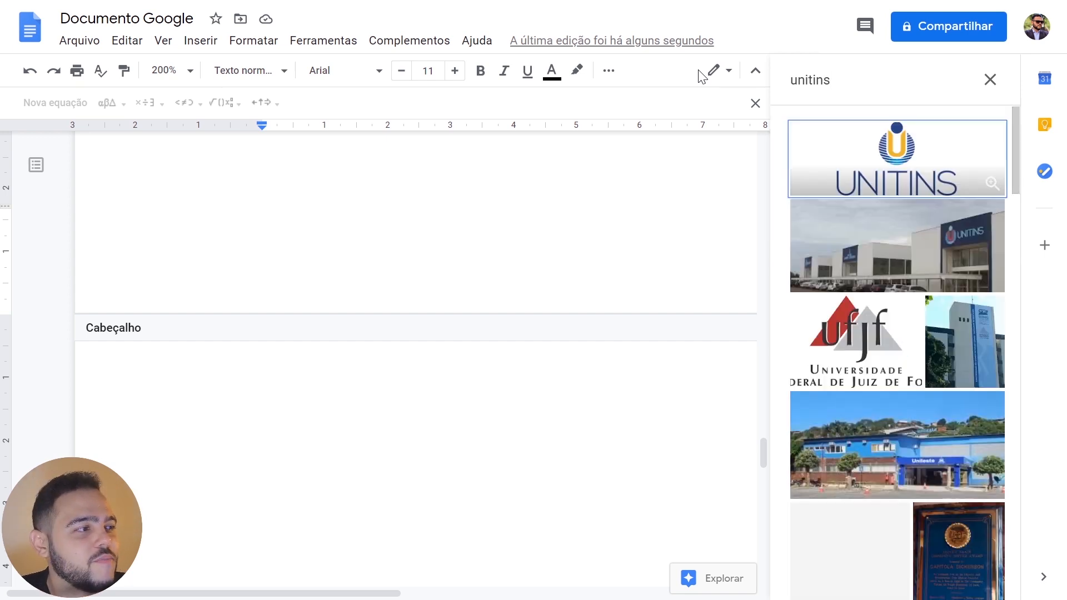
drag(878, 164, 317, 231)
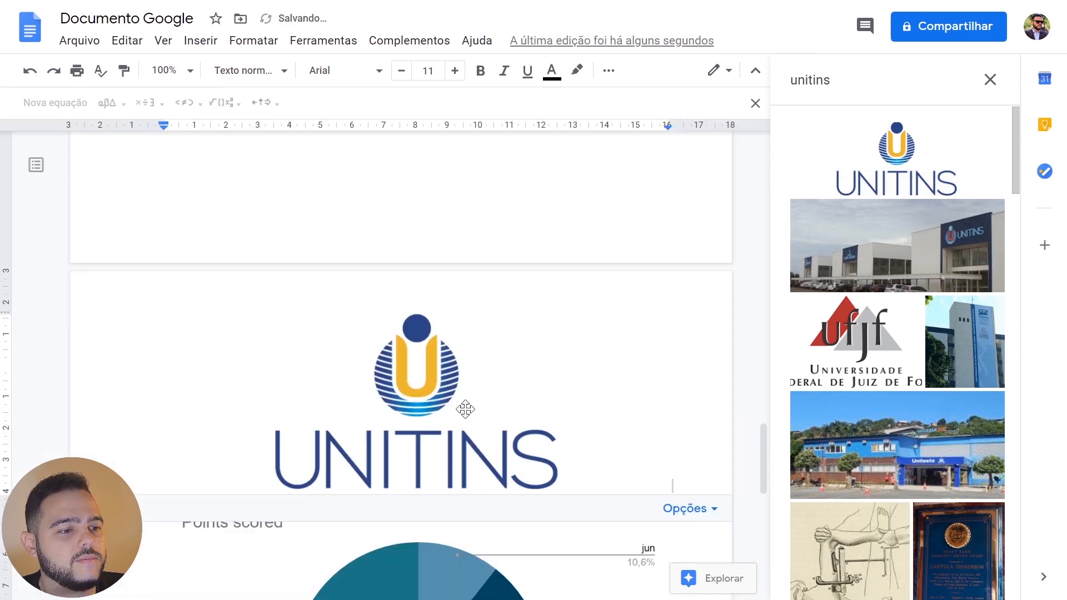
Shrink the Unitins logo in the header proportionally to about 7 cm wide.
click(465, 407)
scroll(571, 369, down, 3)
scroll(576, 375, up, 3)
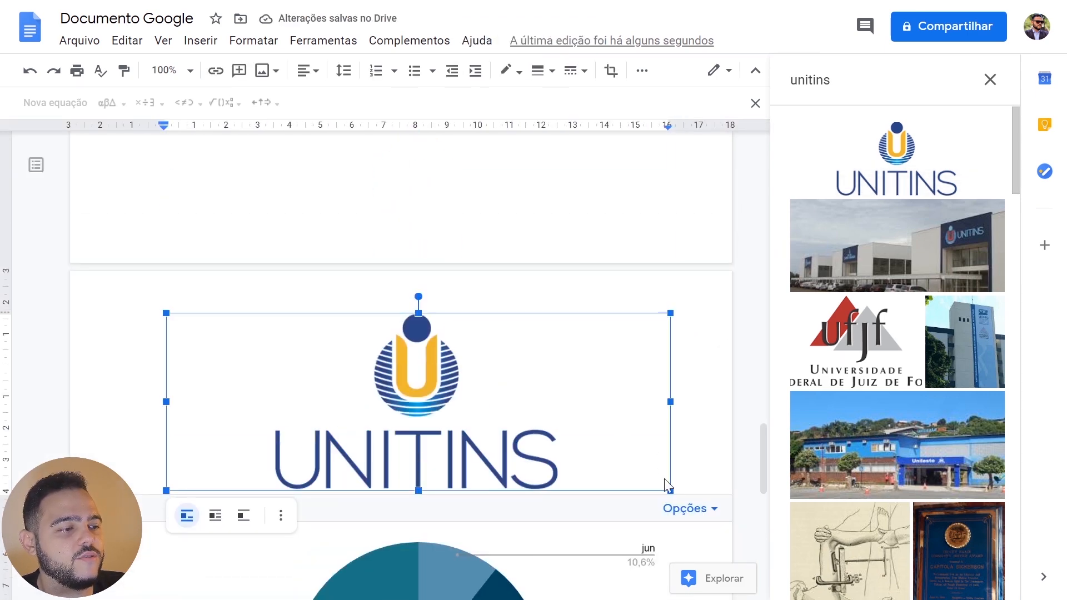
drag(670, 489, 393, 377)
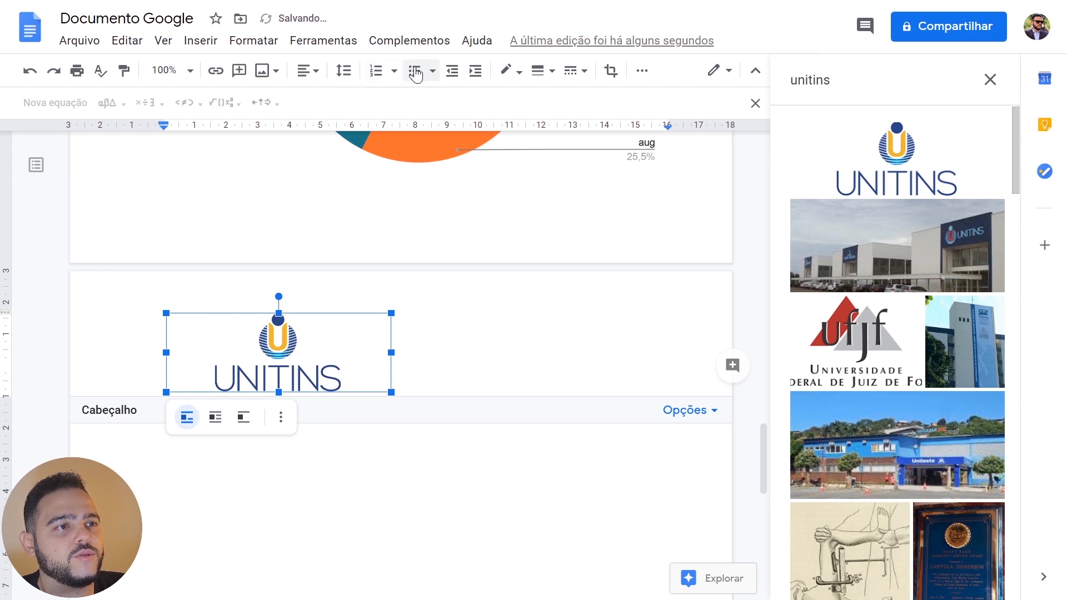
Centre the Unitins logo horizontally in the header and return to the document body.
click(307, 73)
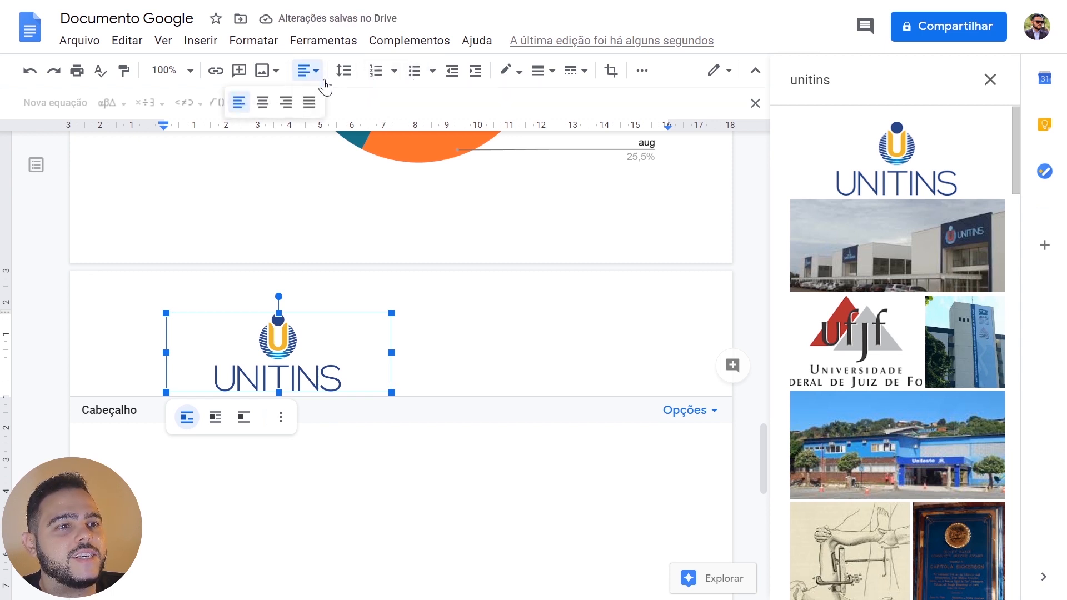
click(265, 103)
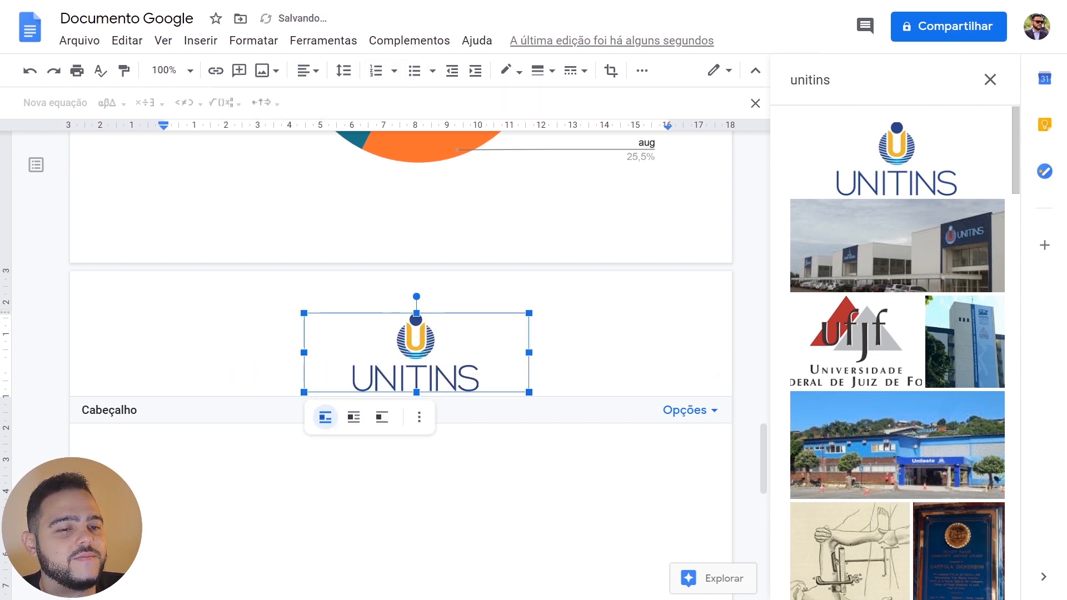
scroll(400, 361, down, 3)
scroll(439, 241, up, 3)
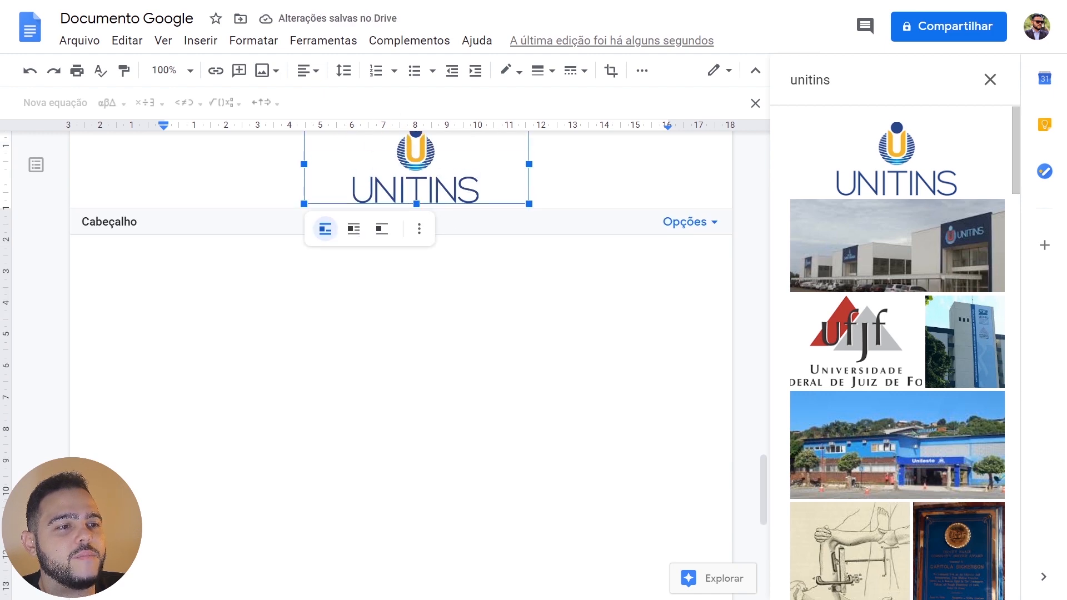
click(168, 433)
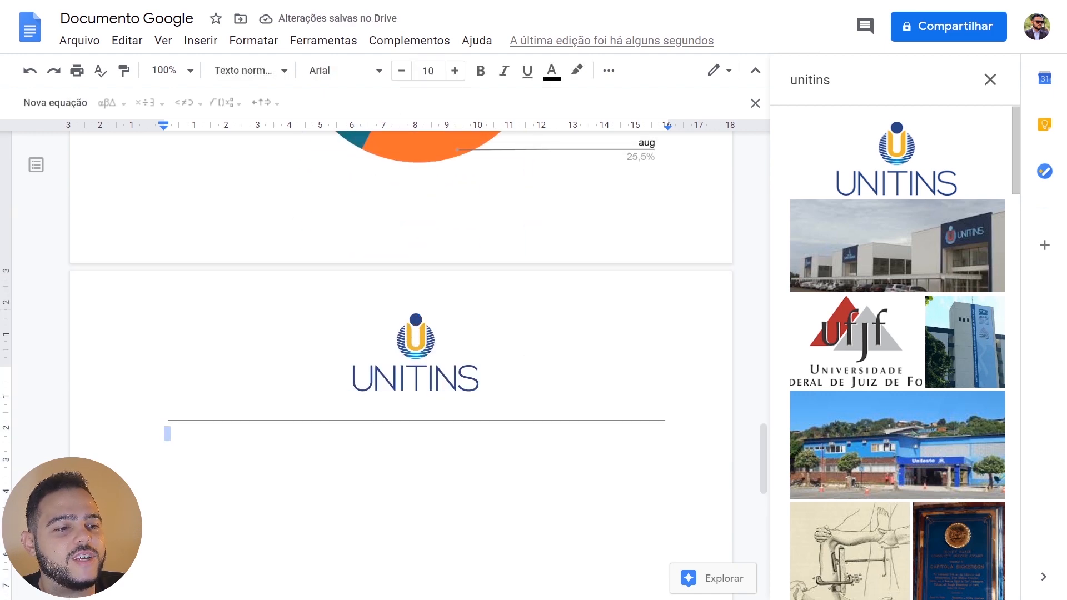
scroll(400, 333, down, 2)
key(ctrl+v)
scroll(419, 211, up, 10)
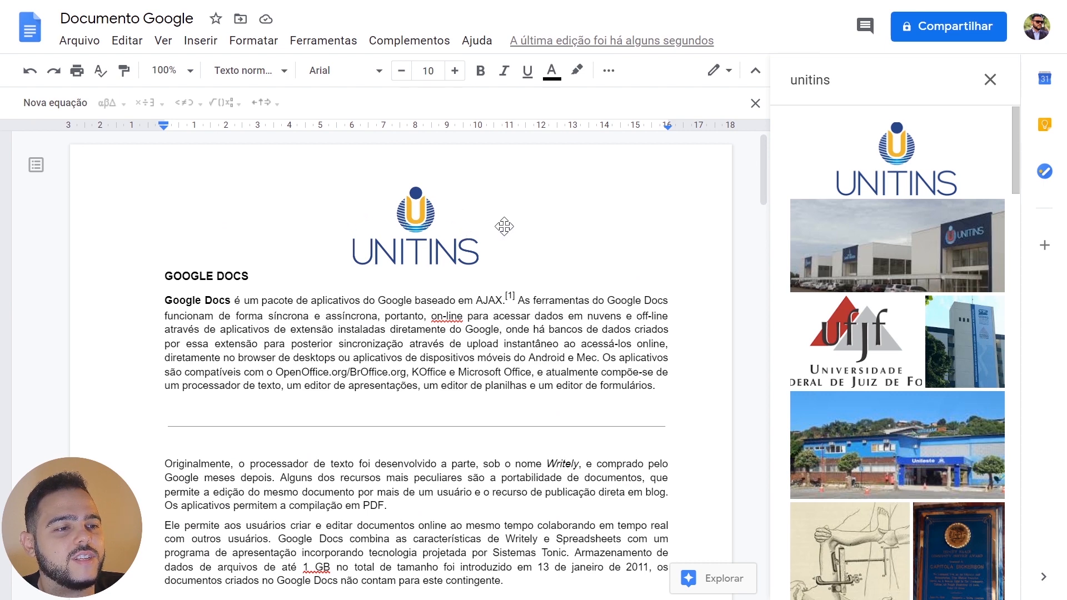
Add page numbers at the right of the header, starting from the first page, and check them on the following pages.
click(204, 43)
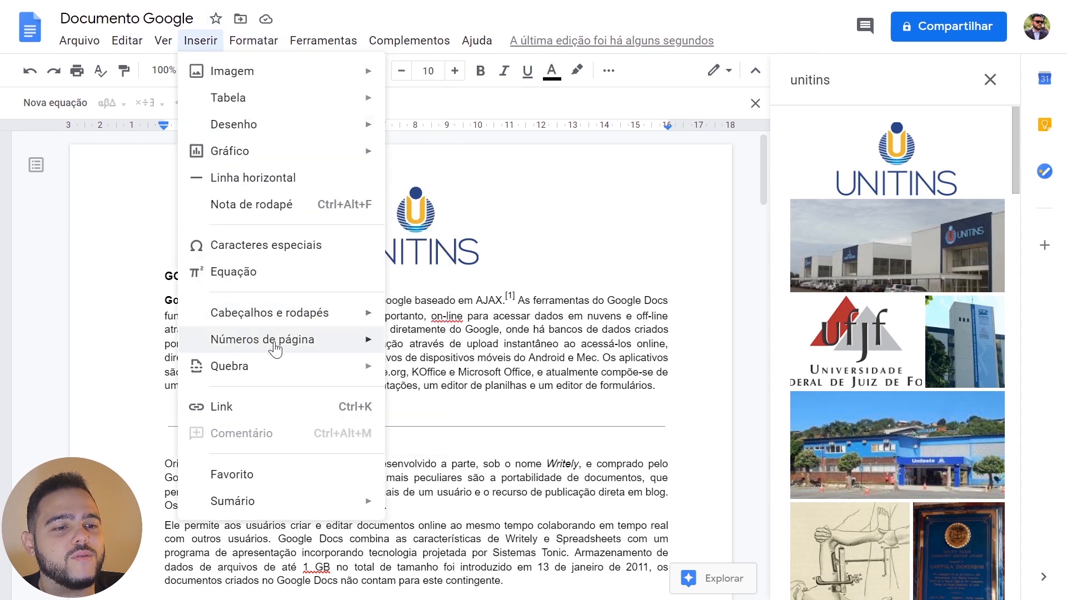
mouse_move(350, 312)
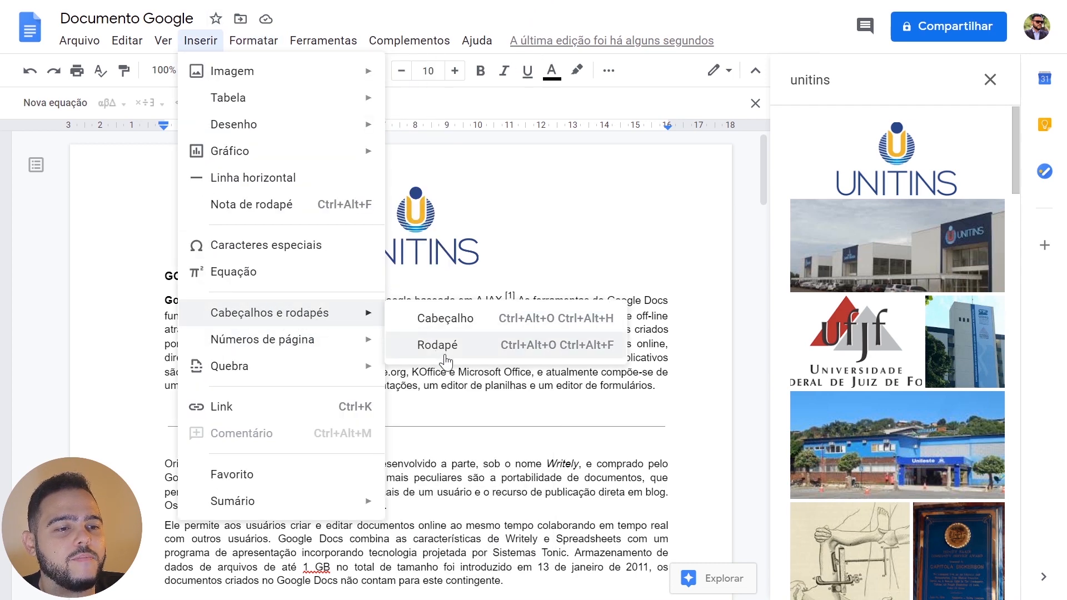
mouse_move(266, 339)
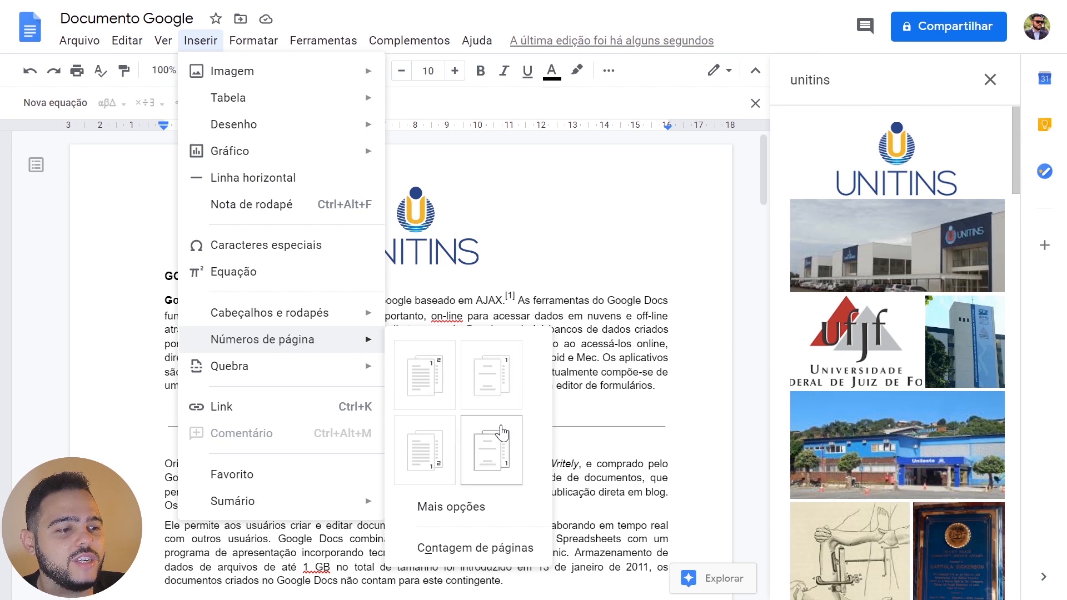
click(425, 376)
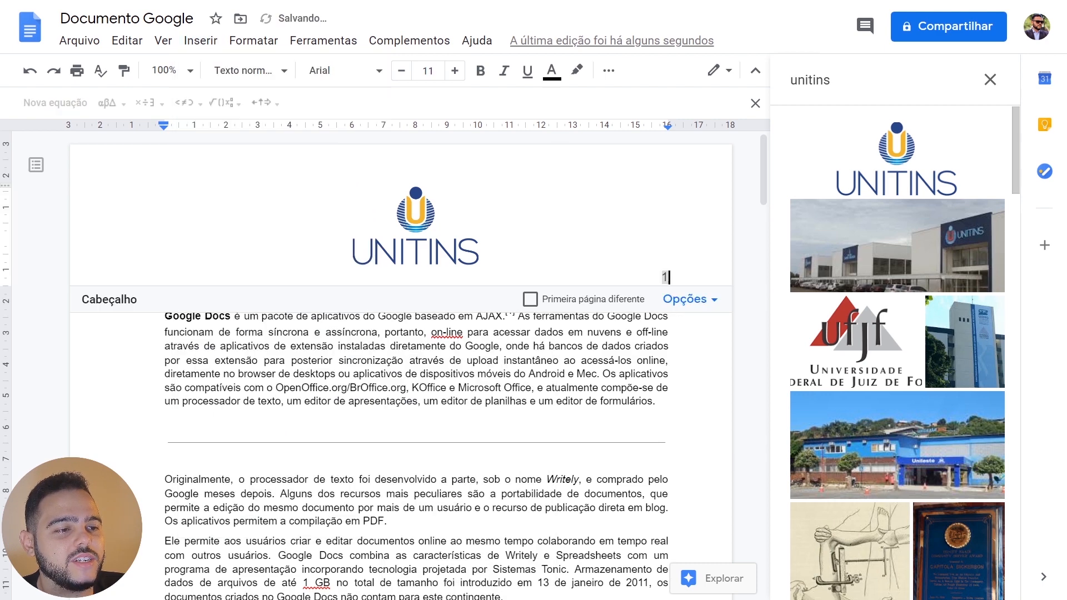
scroll(670, 281, down, 13)
scroll(670, 281, up, 13)
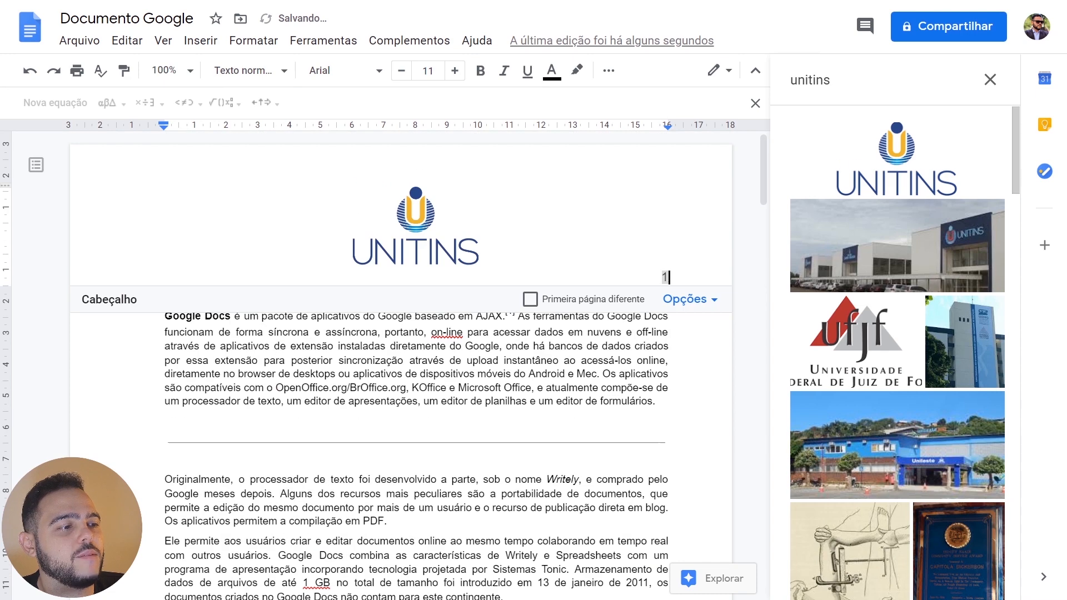
scroll(708, 299, down, 12)
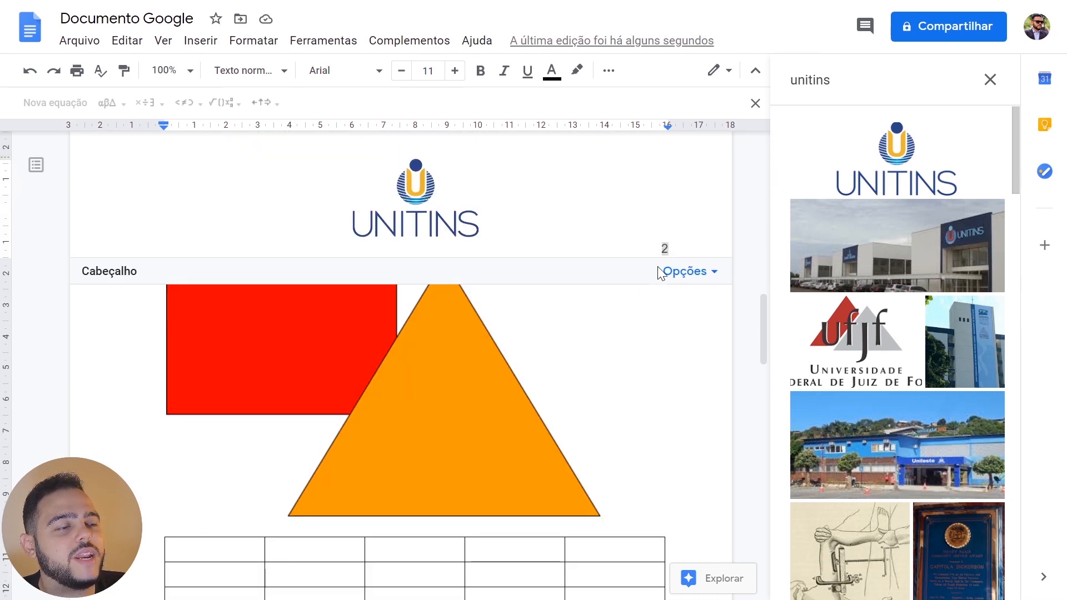
scroll(653, 312, up, 12)
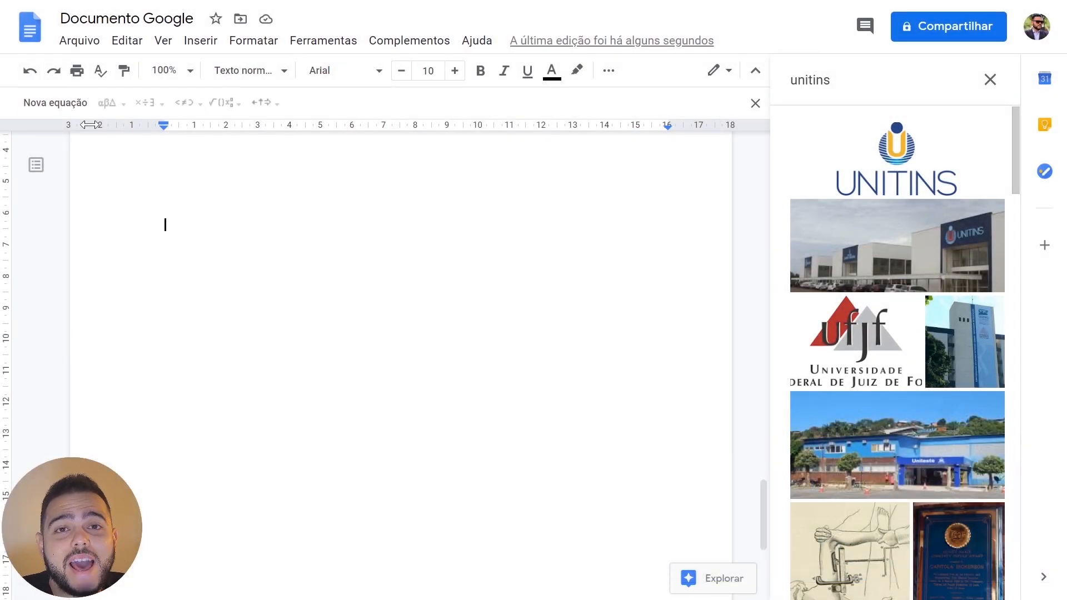
Insert a table of contents (Sumário) with page numbers in the blank area of the last page.
click(205, 44)
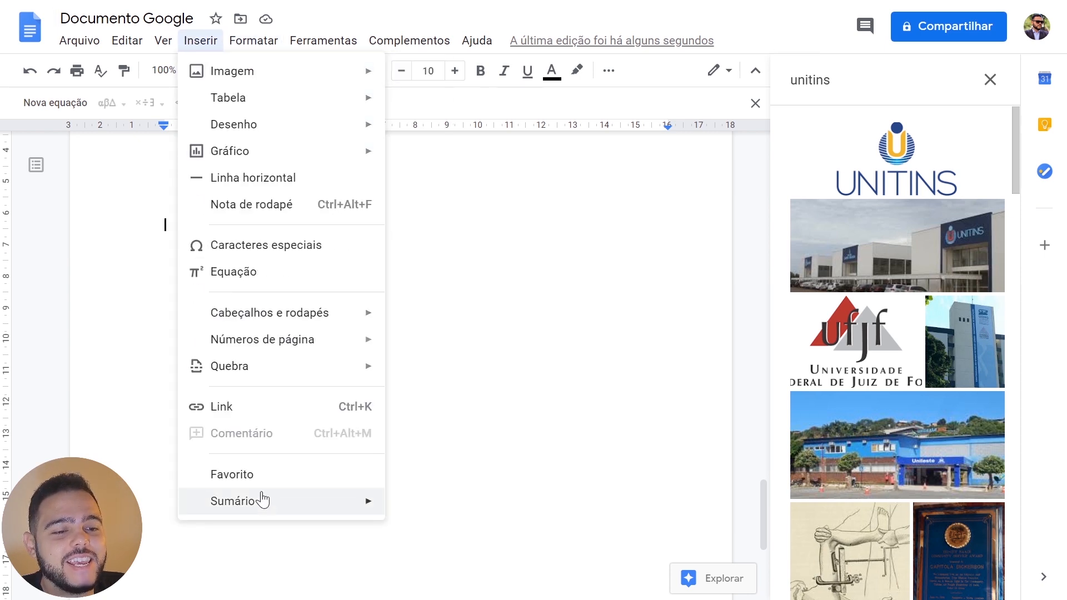
mouse_move(262, 500)
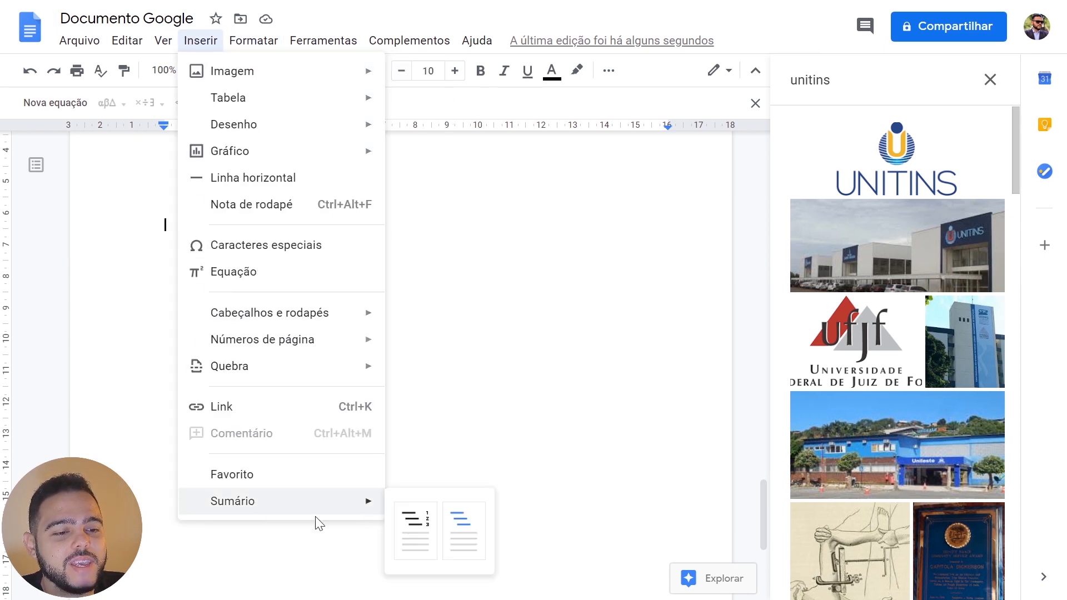
click(424, 531)
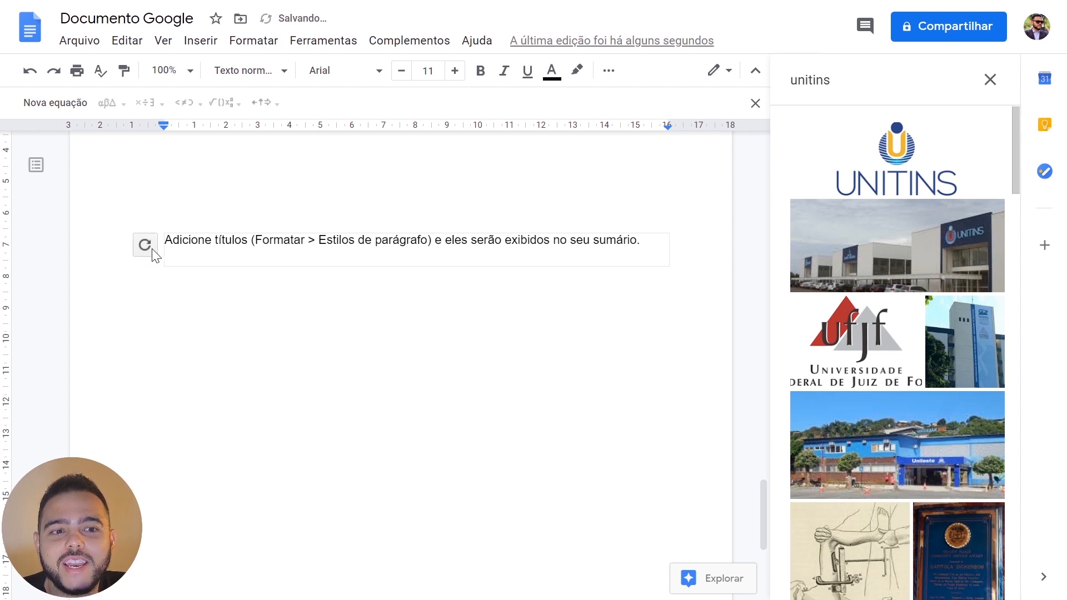
drag(164, 240, 646, 240)
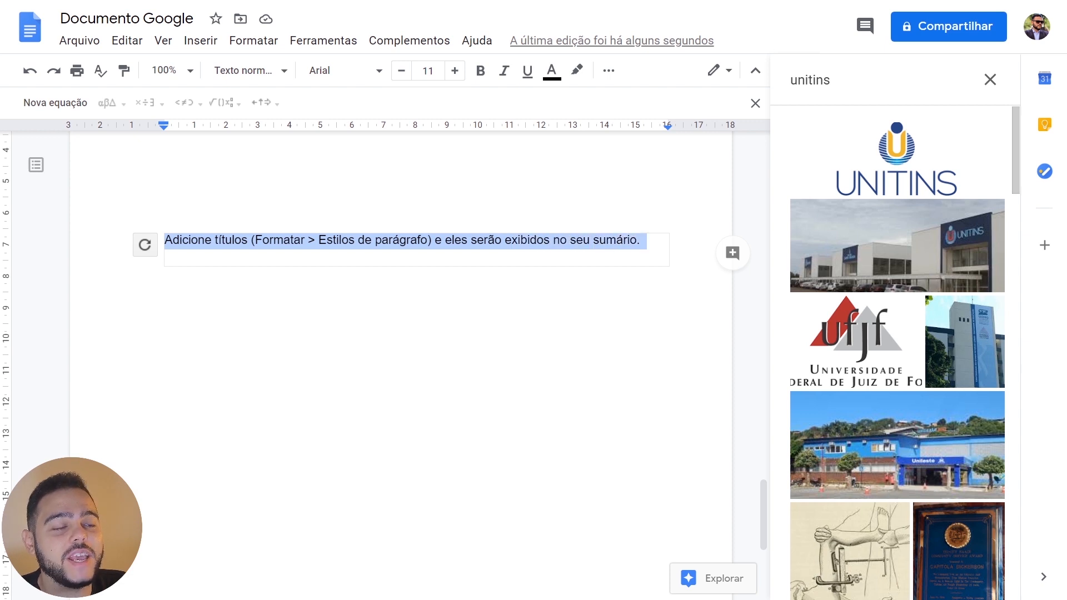
click(200, 44)
mouse_move(254, 41)
mouse_move(201, 42)
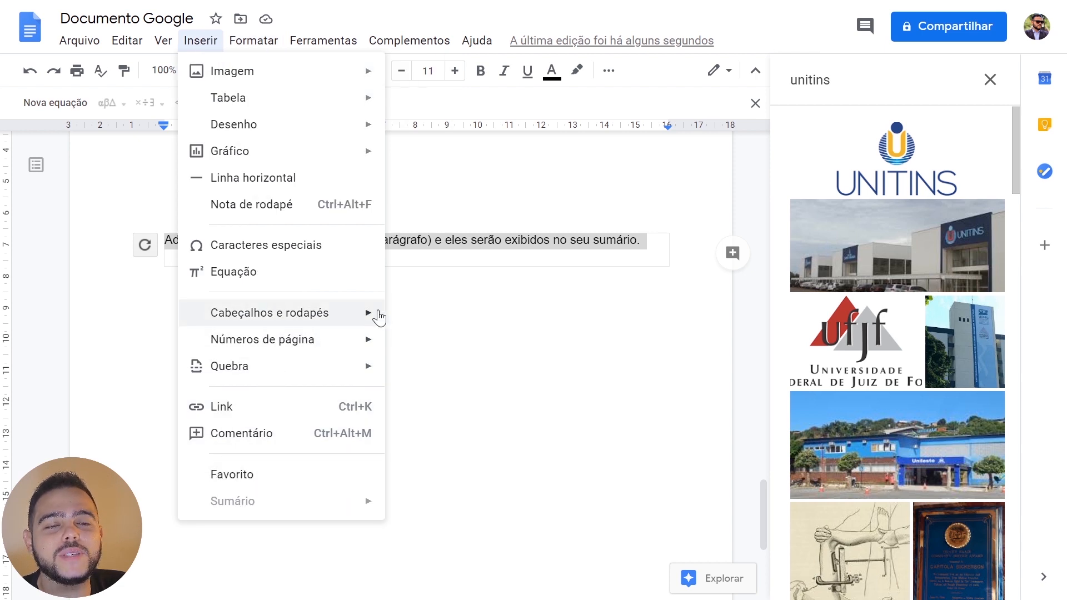
drag(445, 226, 445, 239)
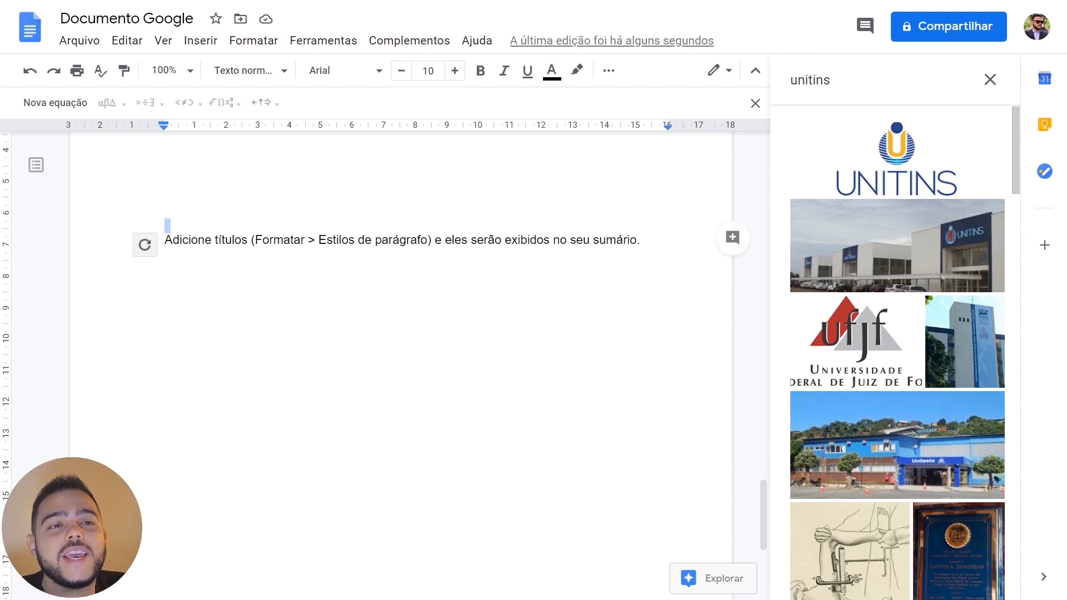
scroll(400, 334, up, 3)
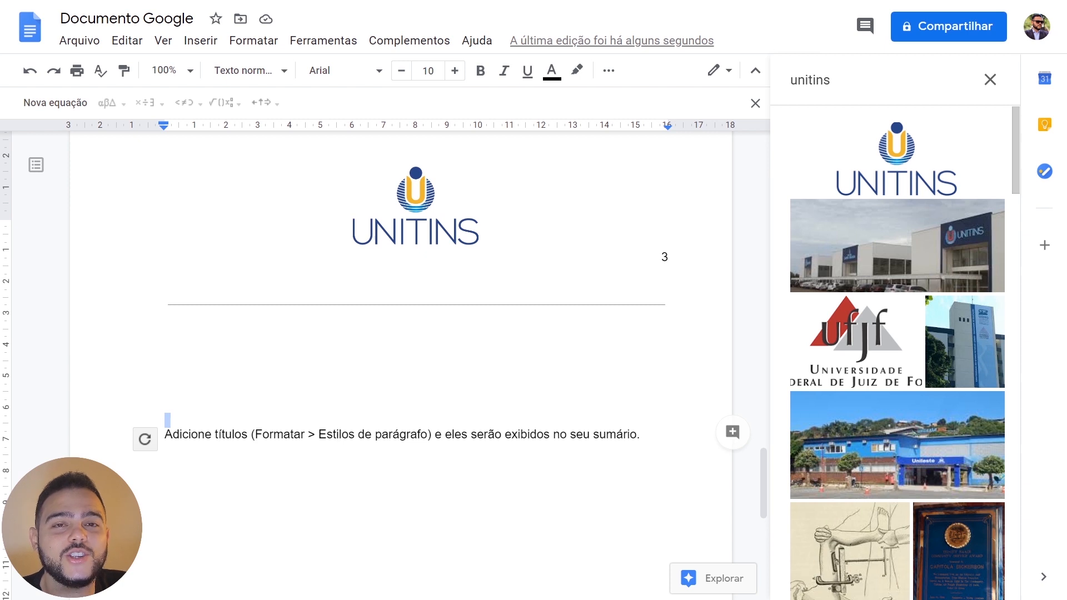
scroll(400, 334, down, 3)
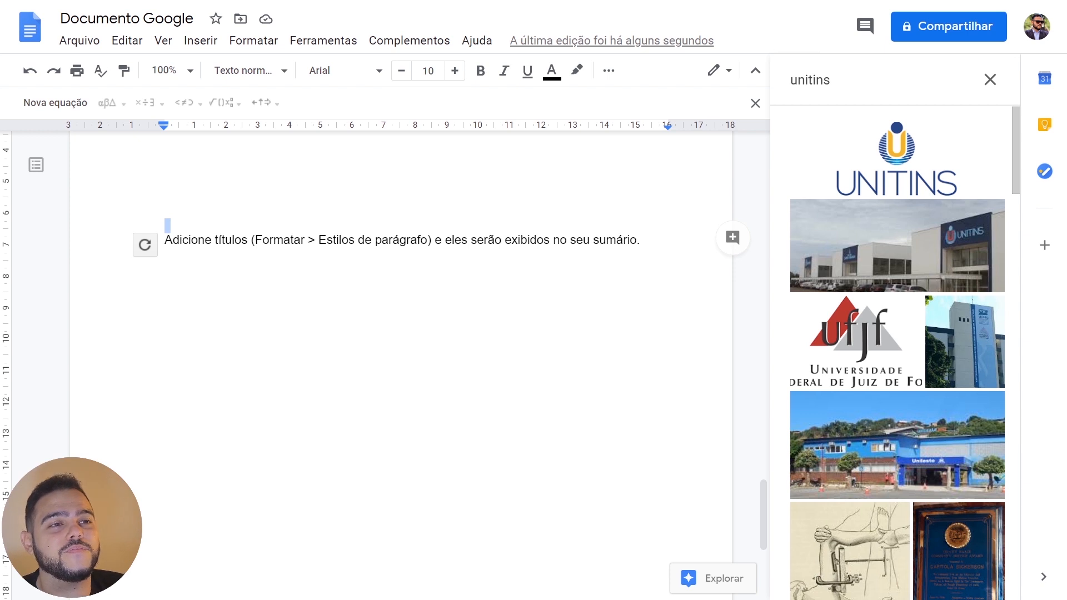
Add four lines below the table of contents: Microsoft OFFICE, Microsoft Word (.DOC e .DOCX), Microsoft excel (.XLS e .XLSX), Microsoft PowerPoint (.PPT e .PPTX).
text(Microsoft OFFICE Microsoft Word (.DOC e .DOCX) Microsoft excel (.XLS e .XLSX) Microsoft PowerPoint (.PPT e .PPTX))
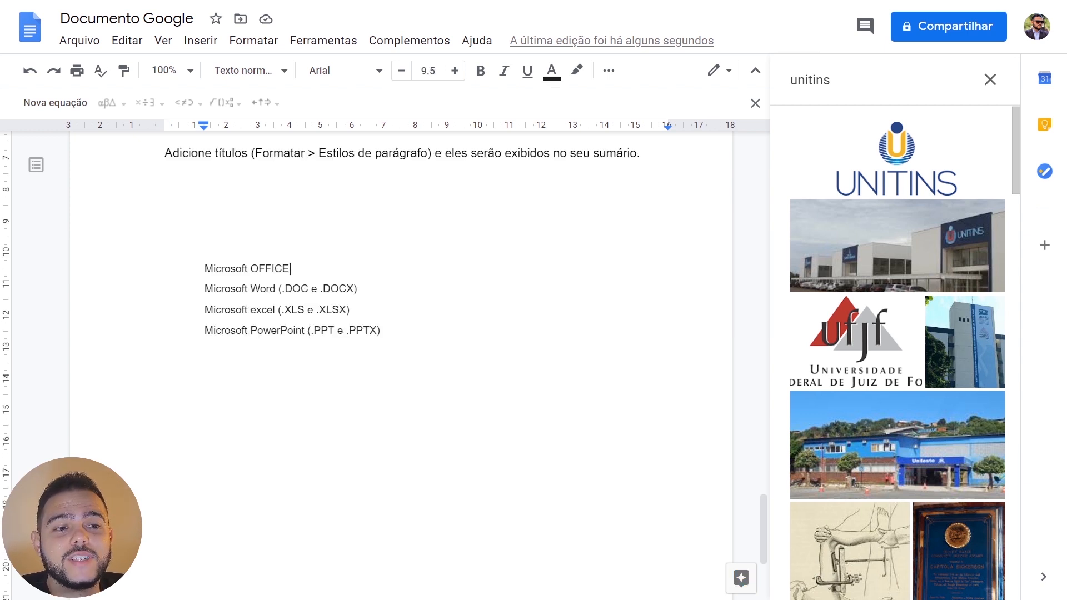
key(shift+End)
drag(204, 289, 386, 338)
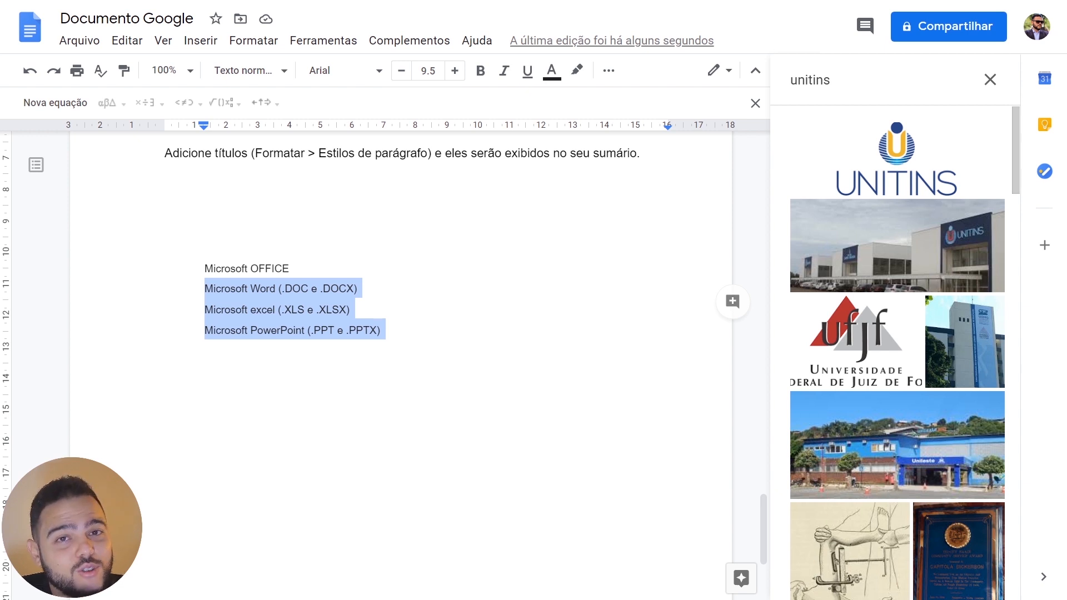
click(310, 310)
drag(204, 268, 294, 269)
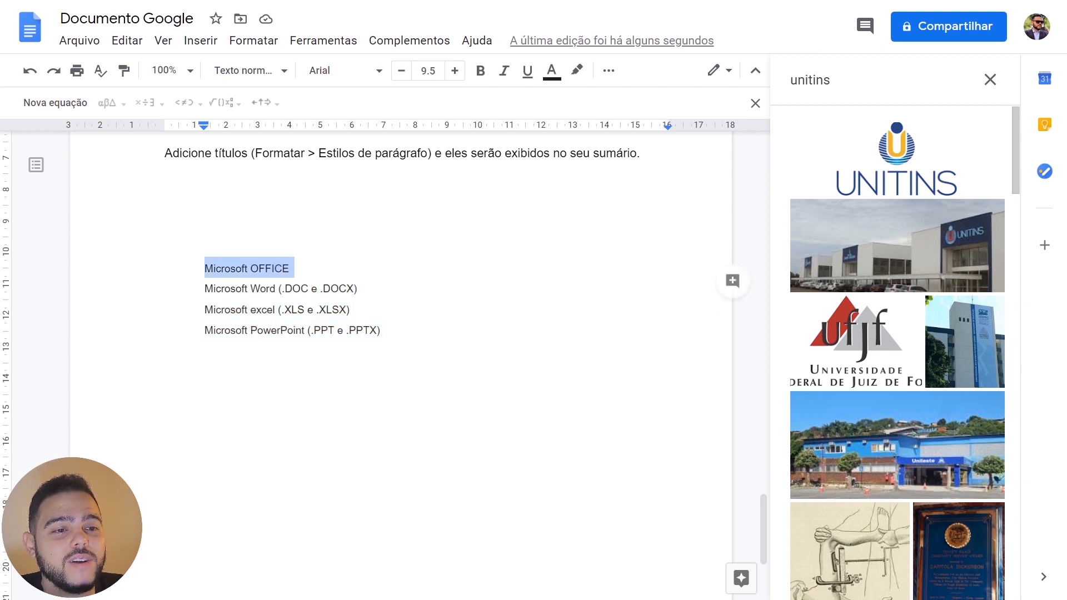
drag(206, 269, 223, 346)
key(shift+Up)
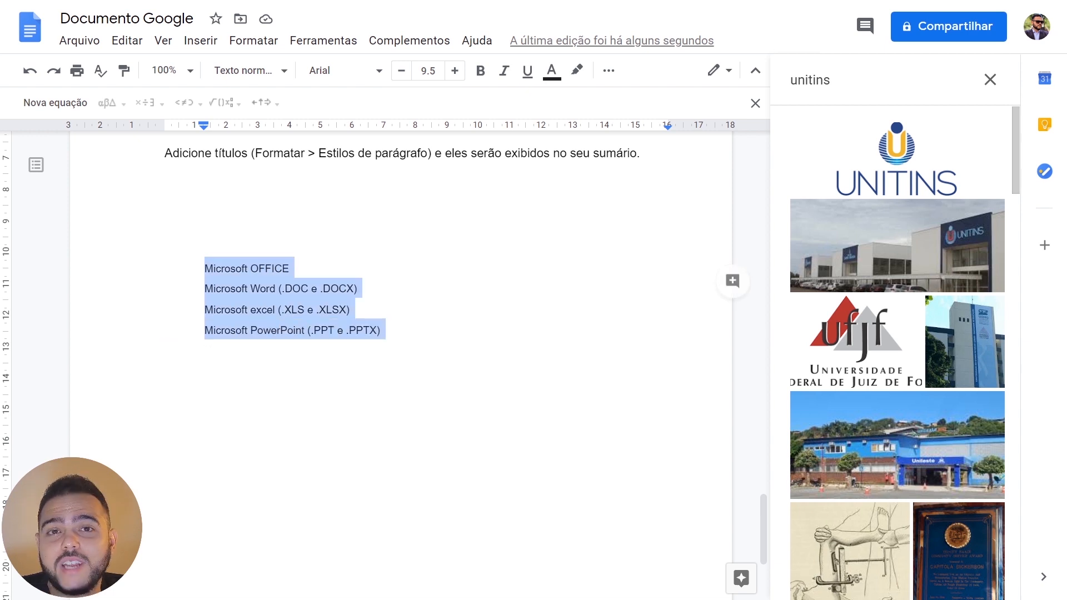
click(254, 40)
mouse_move(339, 100)
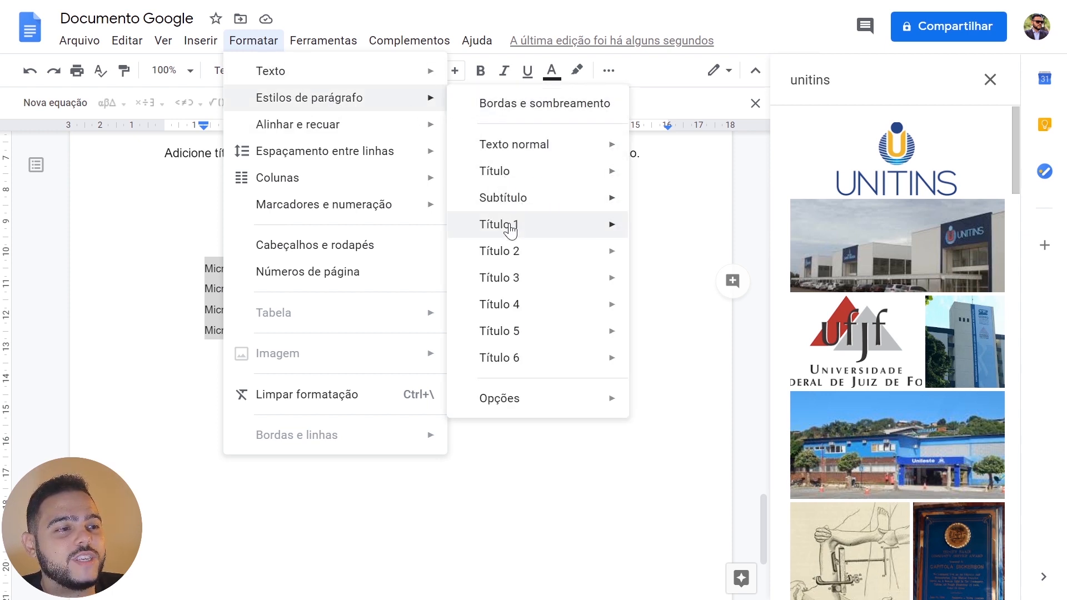
mouse_move(528, 231)
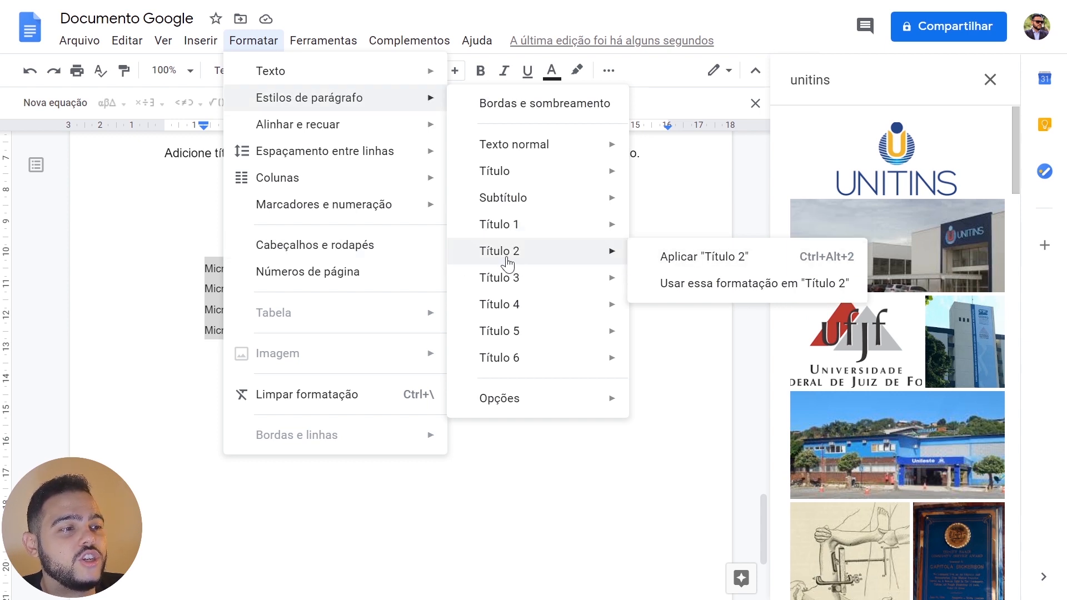
mouse_move(542, 288)
click(205, 311)
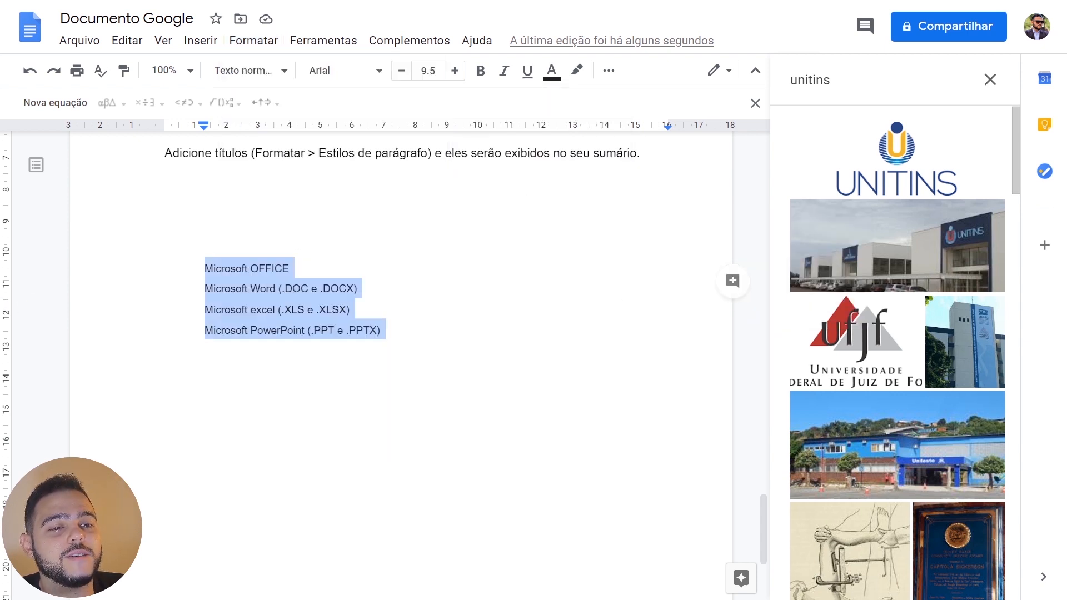
Apply the Título 1 paragraph style to the Microsoft OFFICE line.
drag(204, 268, 294, 268)
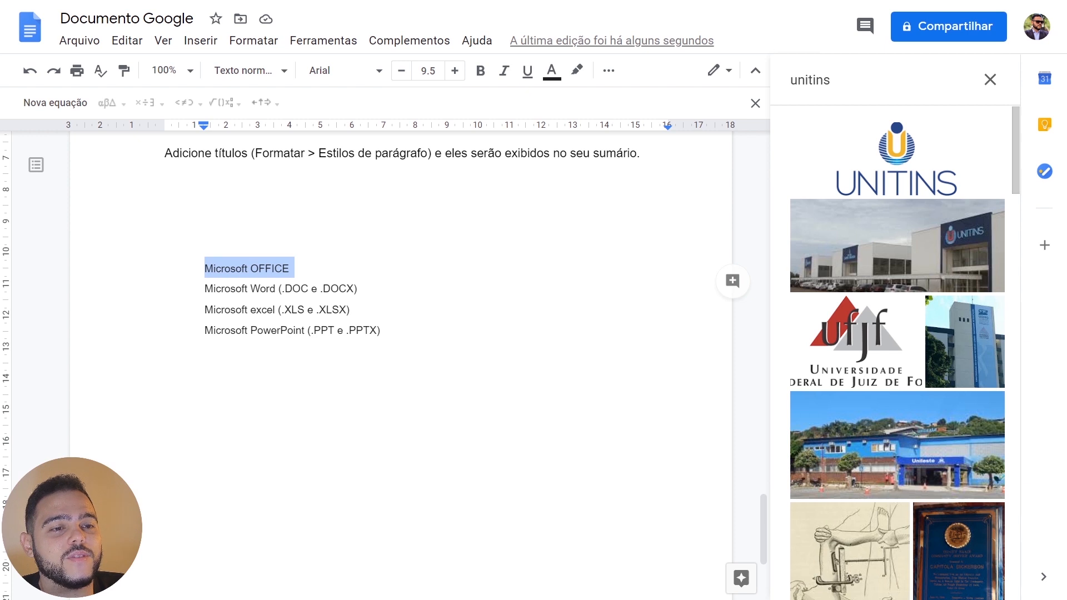
click(254, 40)
mouse_move(323, 41)
mouse_move(253, 40)
mouse_move(534, 233)
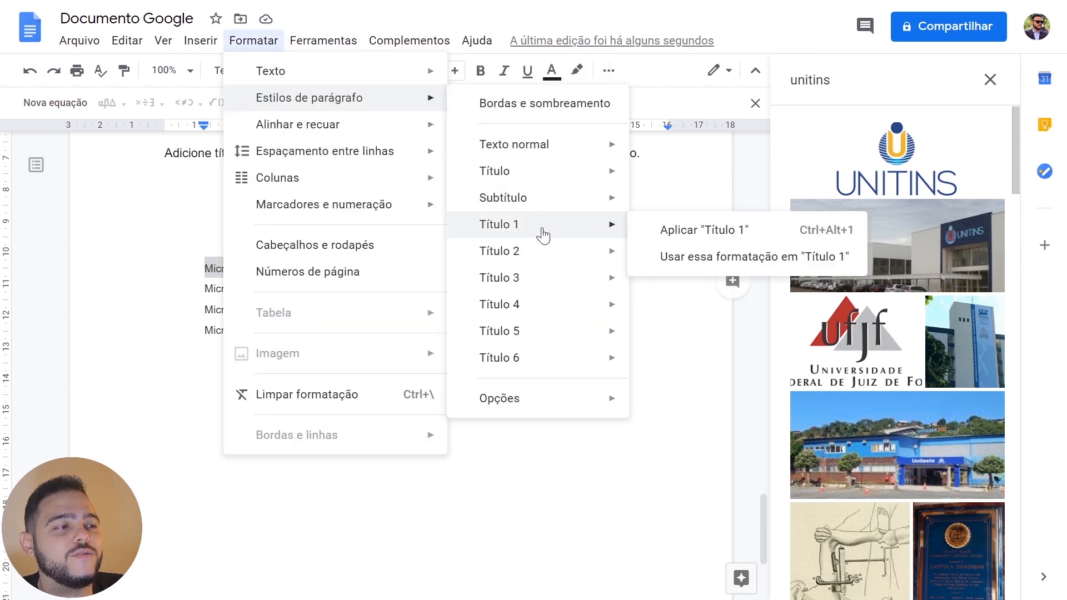
click(713, 232)
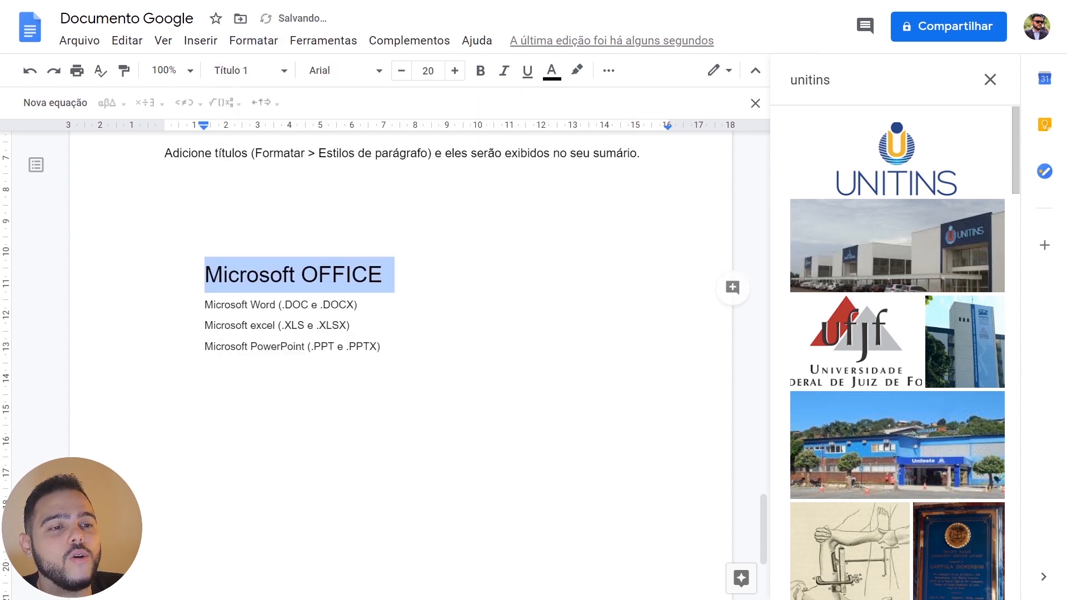
Apply the Título 2 paragraph style to the Microsoft Word, Microsoft excel and Microsoft PowerPoint lines.
drag(204, 304, 384, 347)
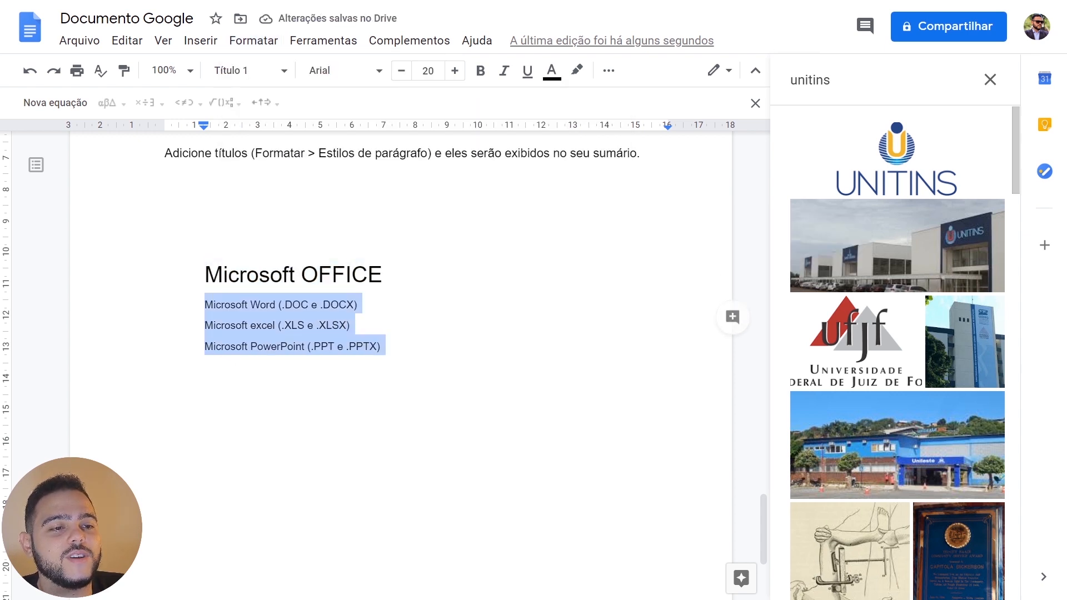
click(250, 46)
mouse_move(331, 104)
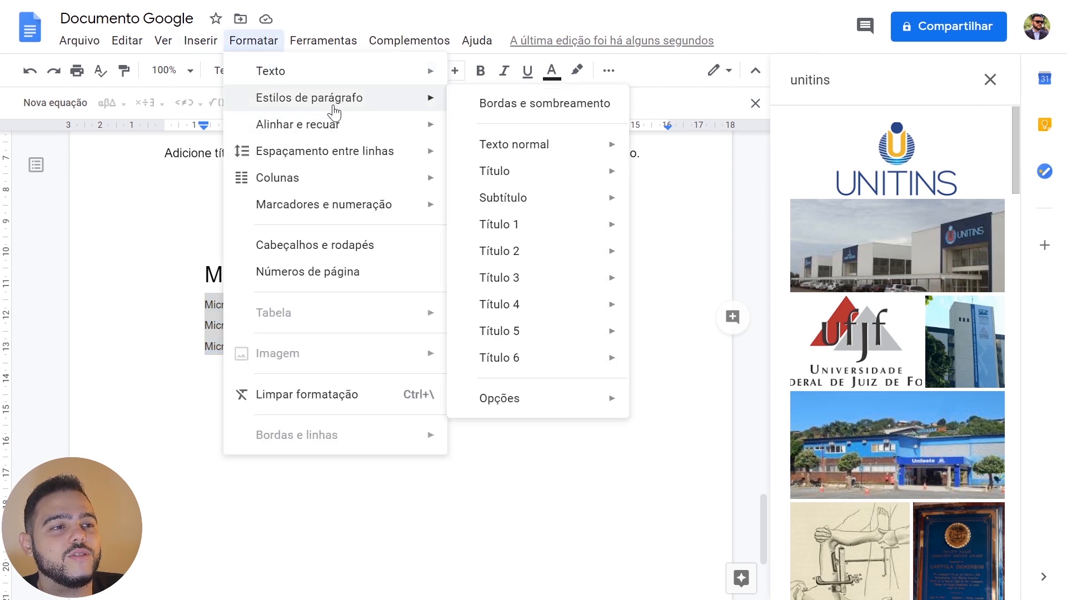
mouse_move(543, 256)
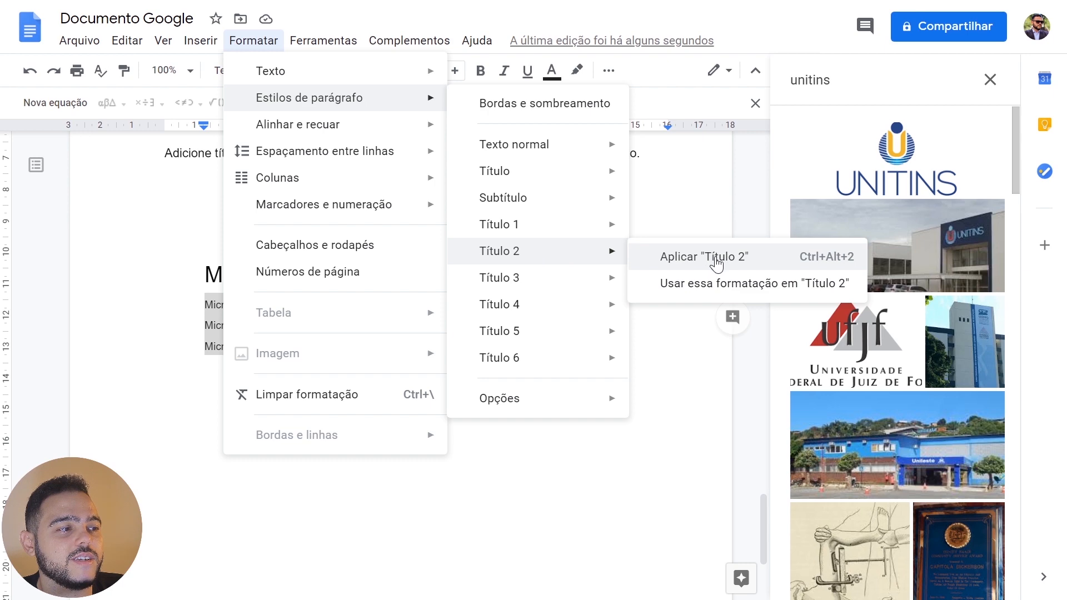
click(711, 257)
click(257, 309)
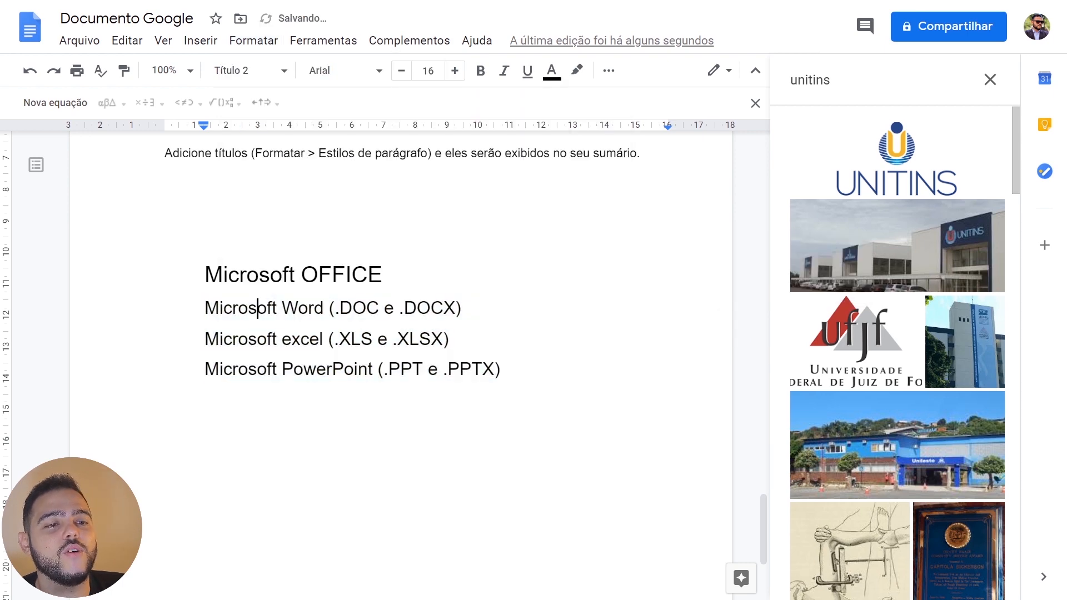
scroll(400, 361, down, 3)
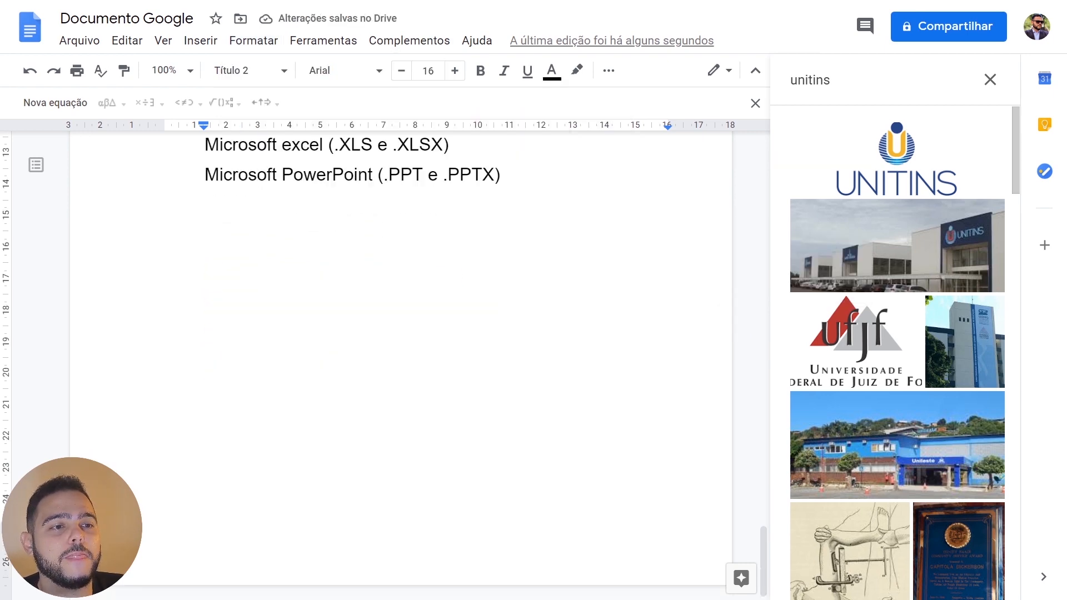
scroll(400, 361, up, 6)
scroll(400, 361, down, 3)
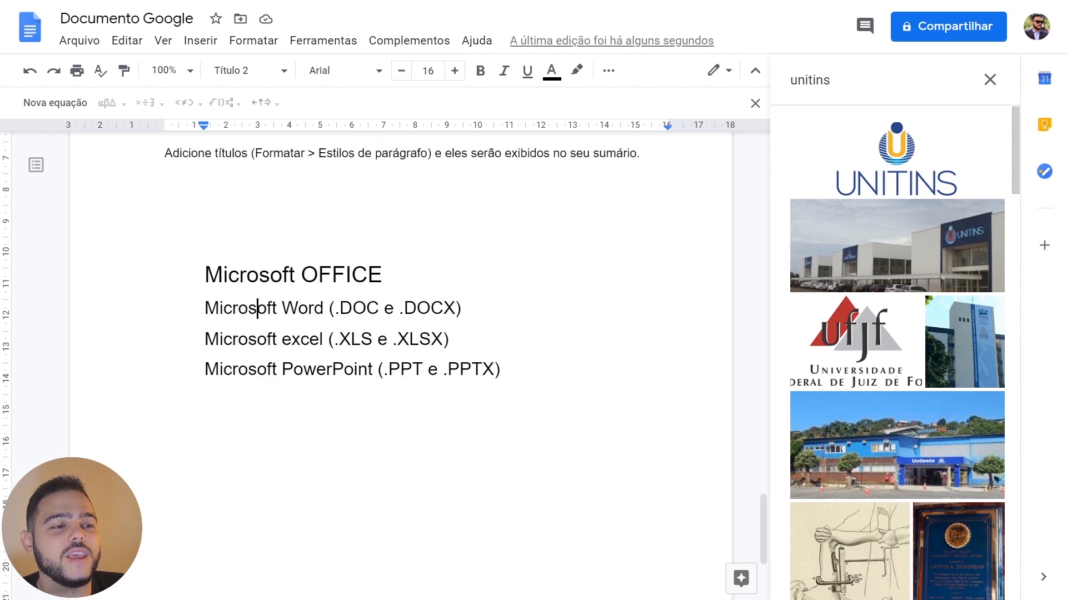
Turn the four Microsoft headings into a numbered list using the multilevel 1. / 1.2. / 1.2.1. format.
drag(501, 369, 207, 244)
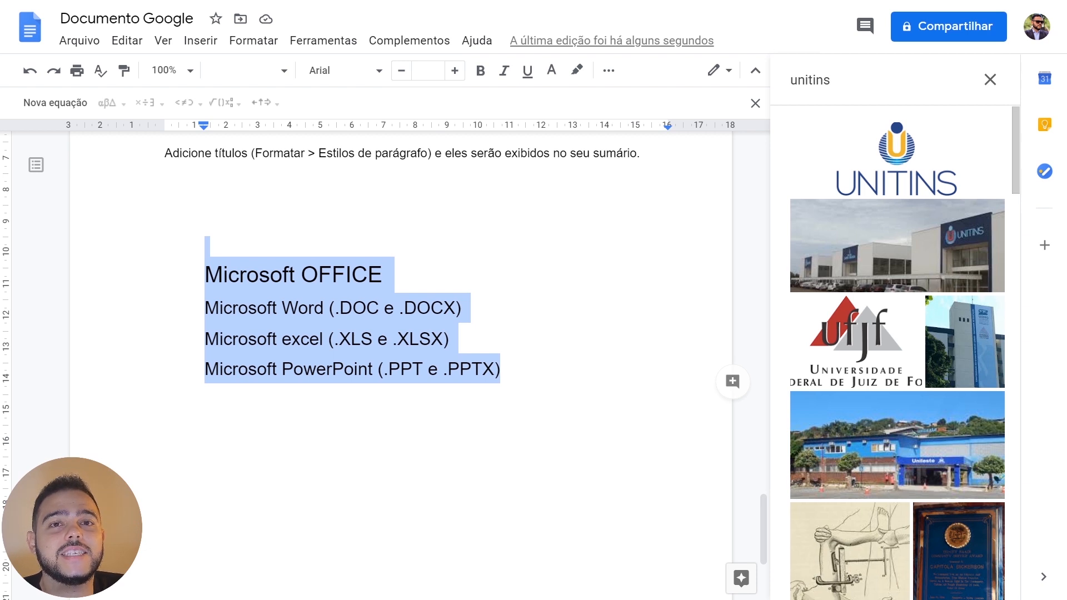
click(464, 308)
drag(299, 275, 593, 369)
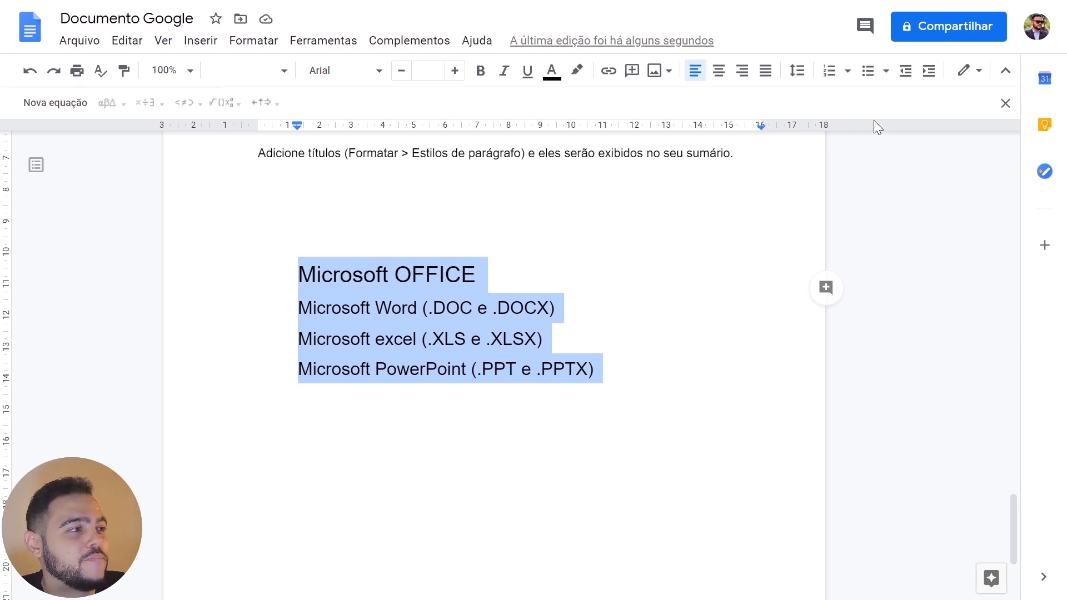
click(847, 71)
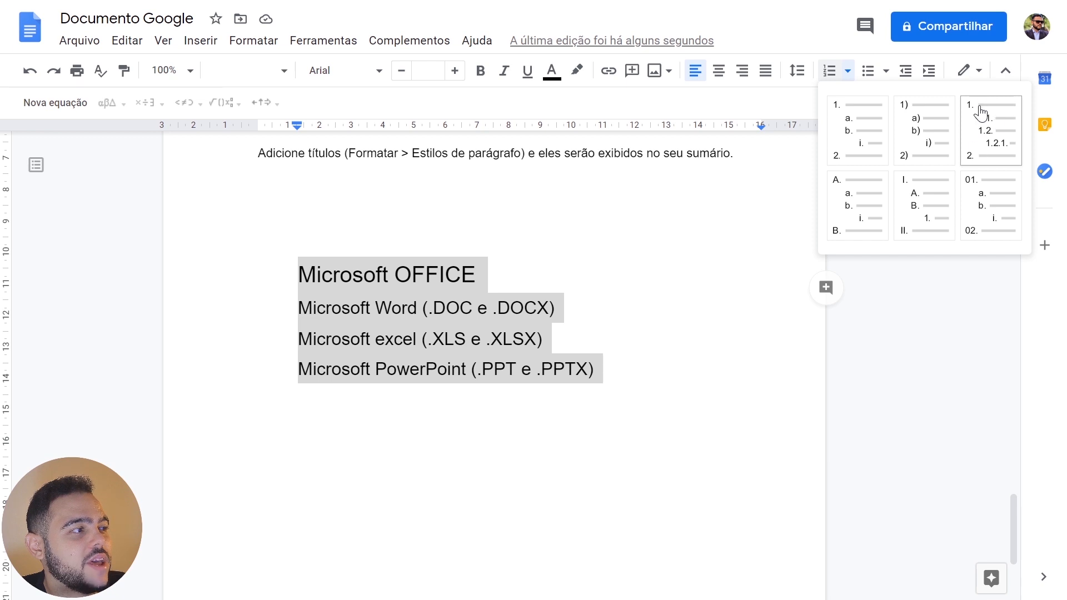
click(1007, 143)
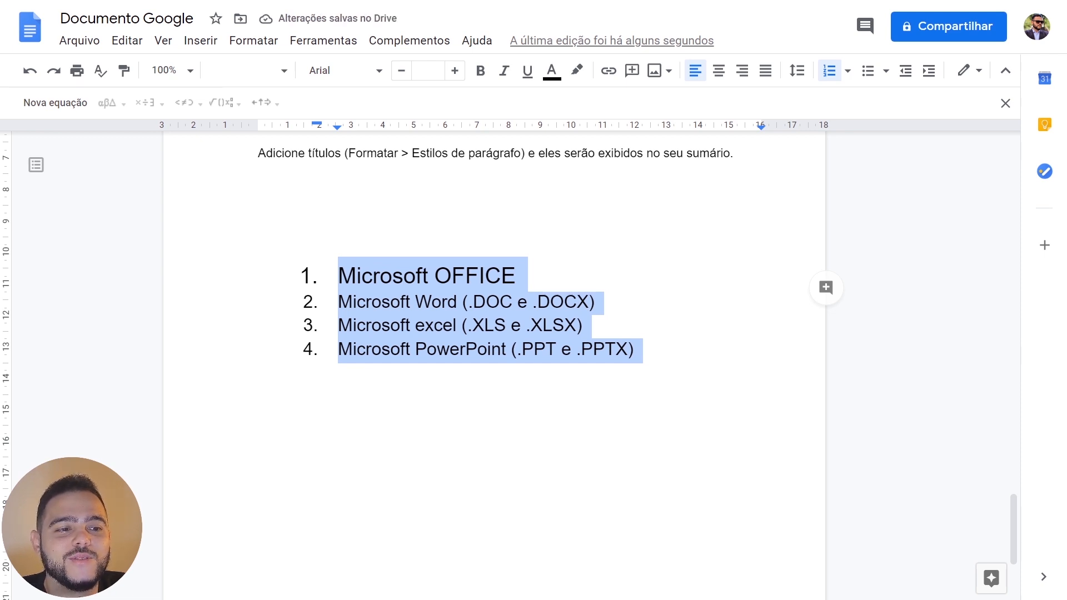
Demote the Microsoft Word, excel and PowerPoint headings one list level so they become 1.1., 1.2. and 1.3. under Microsoft OFFICE.
click(338, 303)
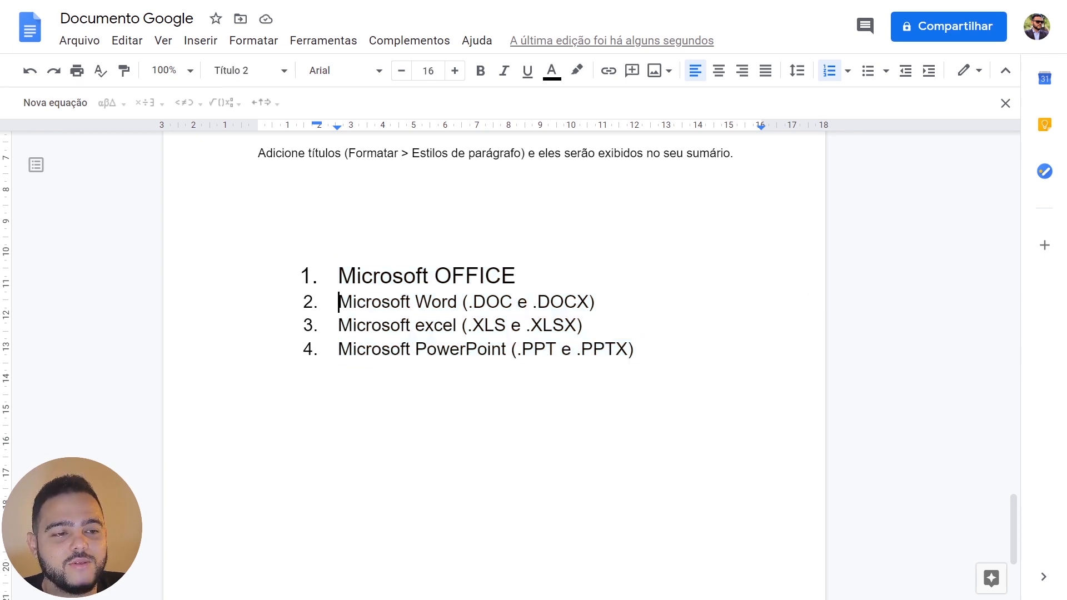
drag(353, 303, 512, 303)
click(338, 303)
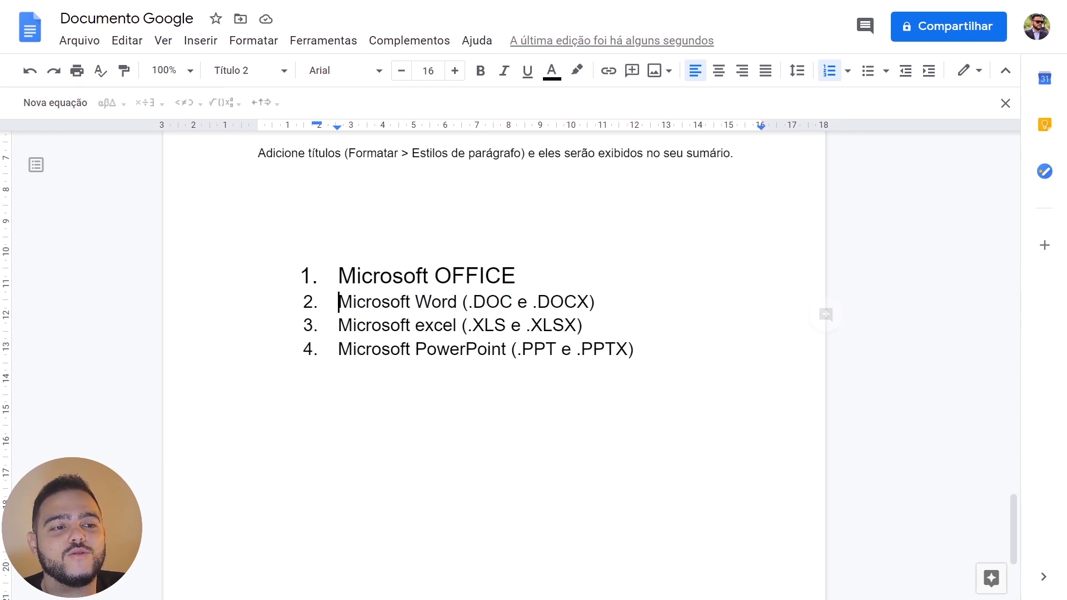
key(Tab)
click(338, 326)
key(Tab)
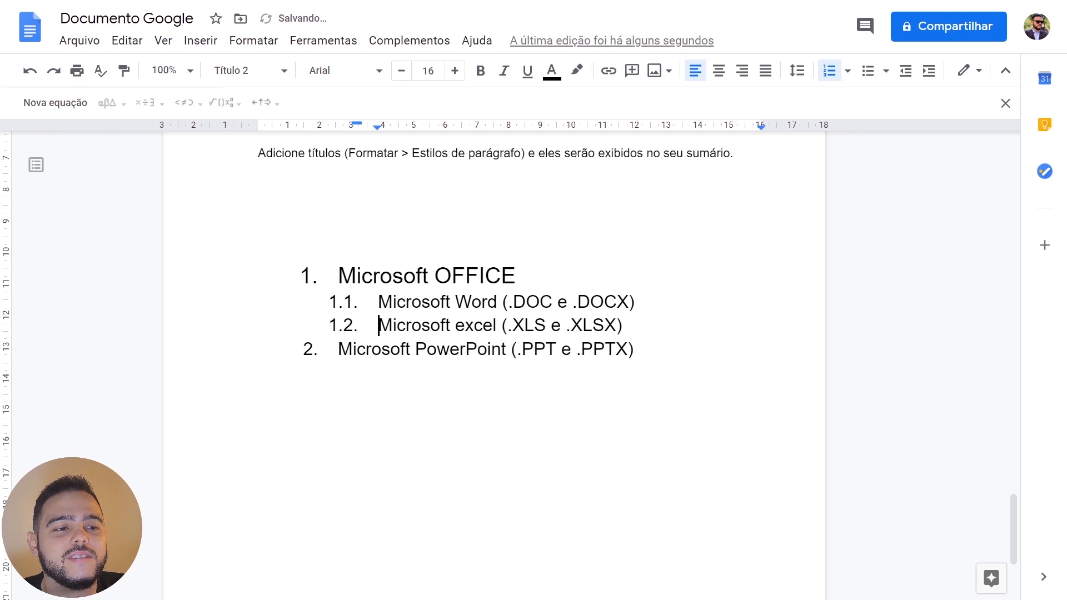
click(338, 349)
key(Tab)
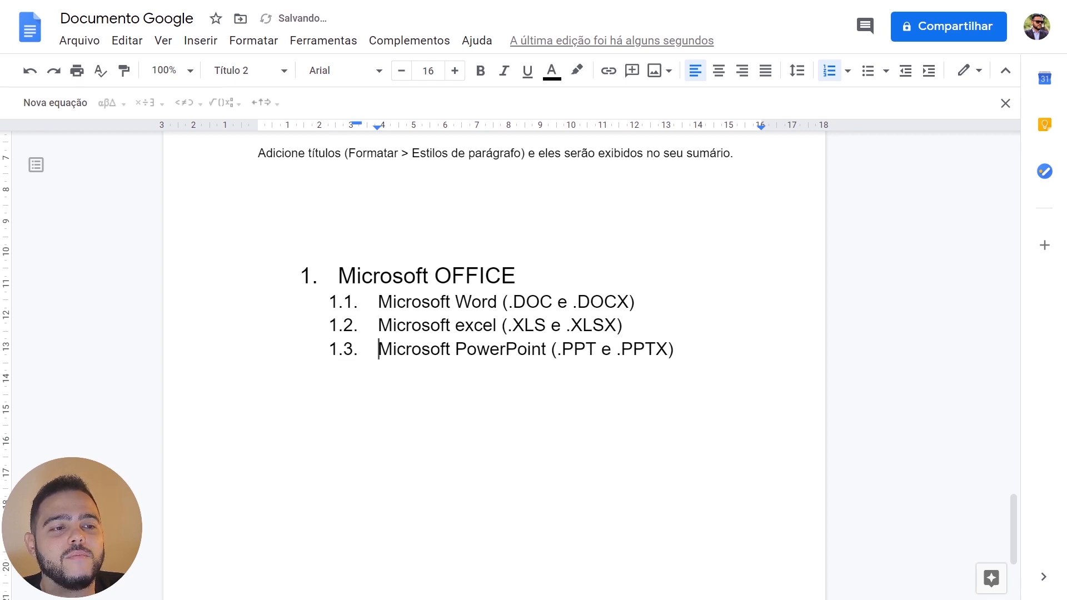
drag(338, 276, 516, 276)
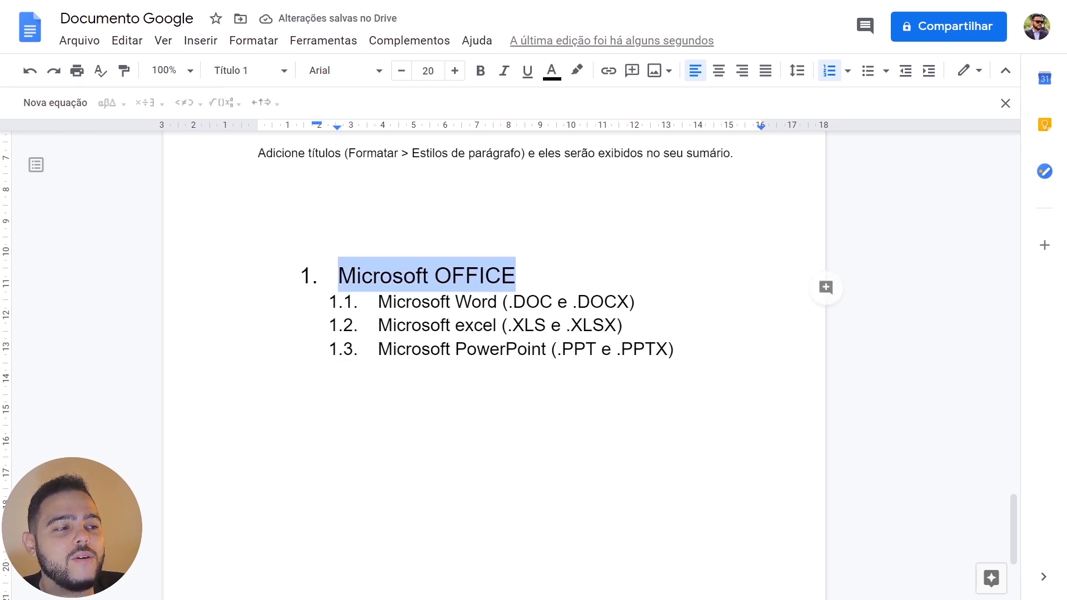
drag(674, 350, 378, 303)
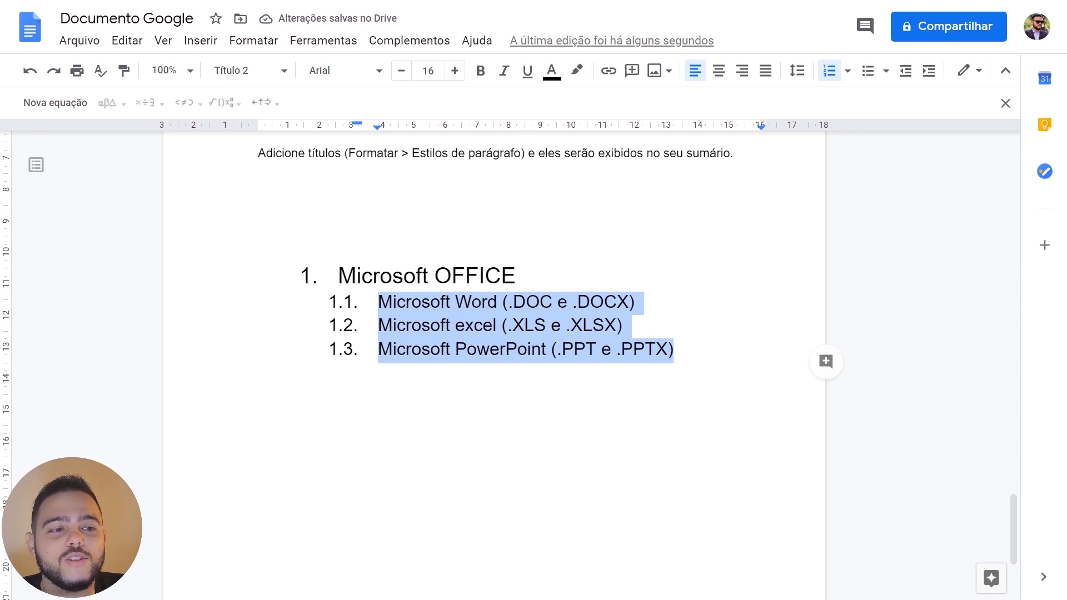
click(242, 43)
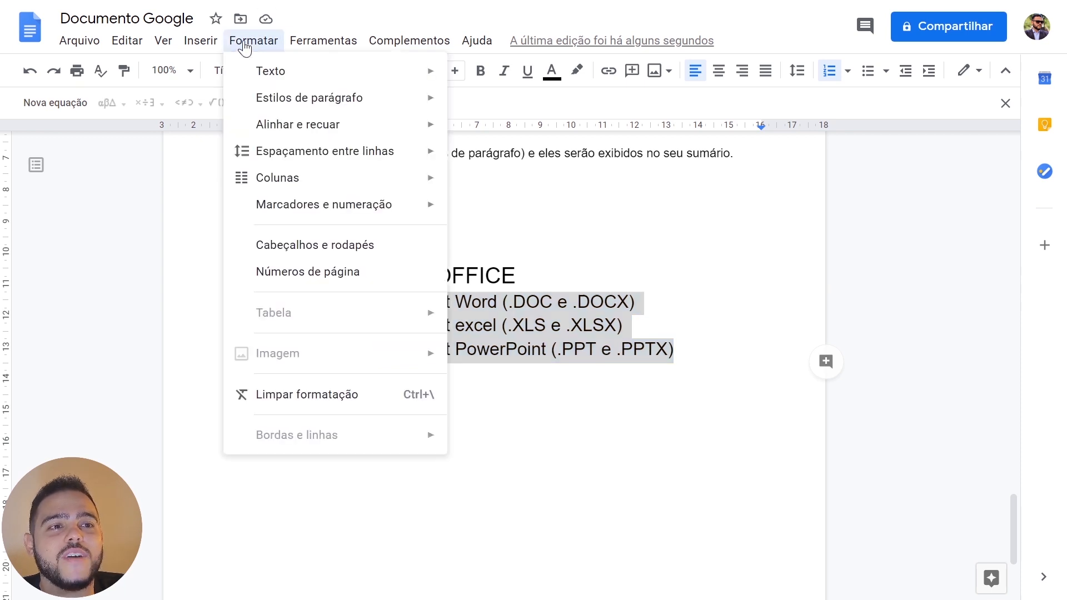
mouse_move(289, 106)
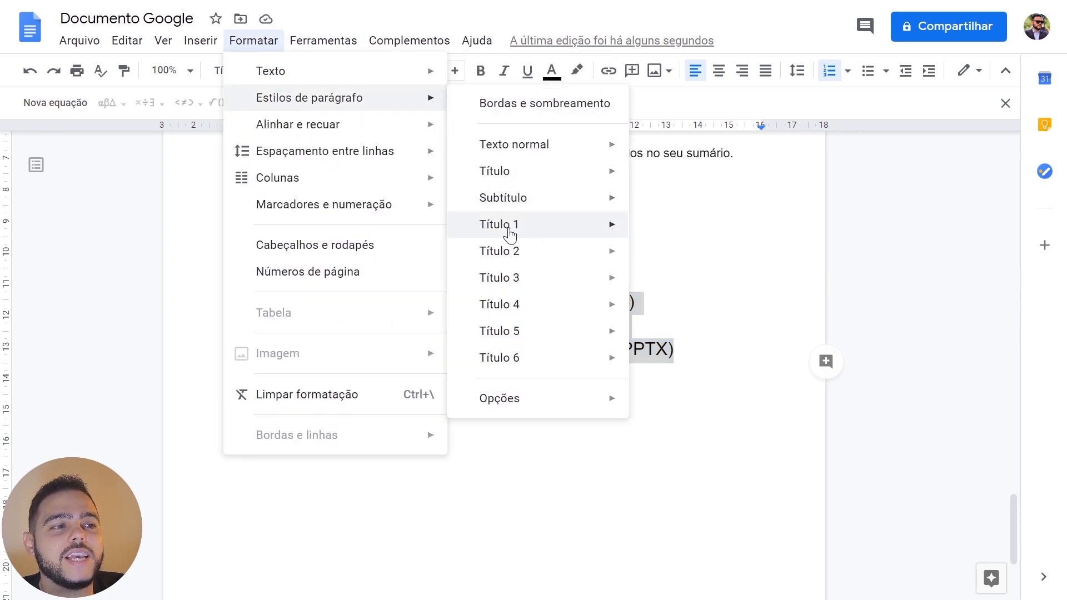
mouse_move(520, 234)
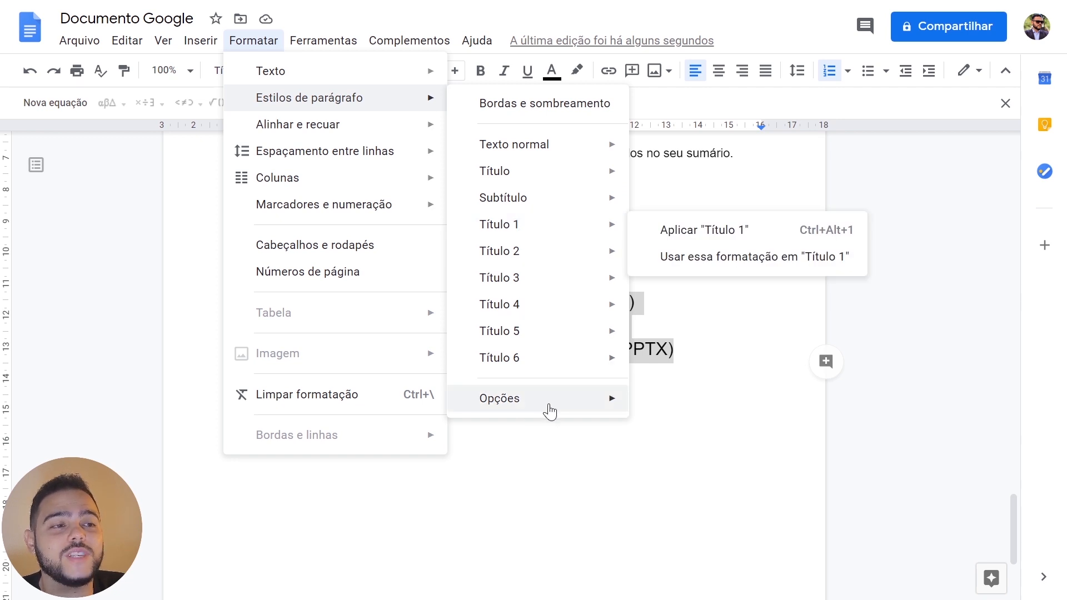
click(553, 458)
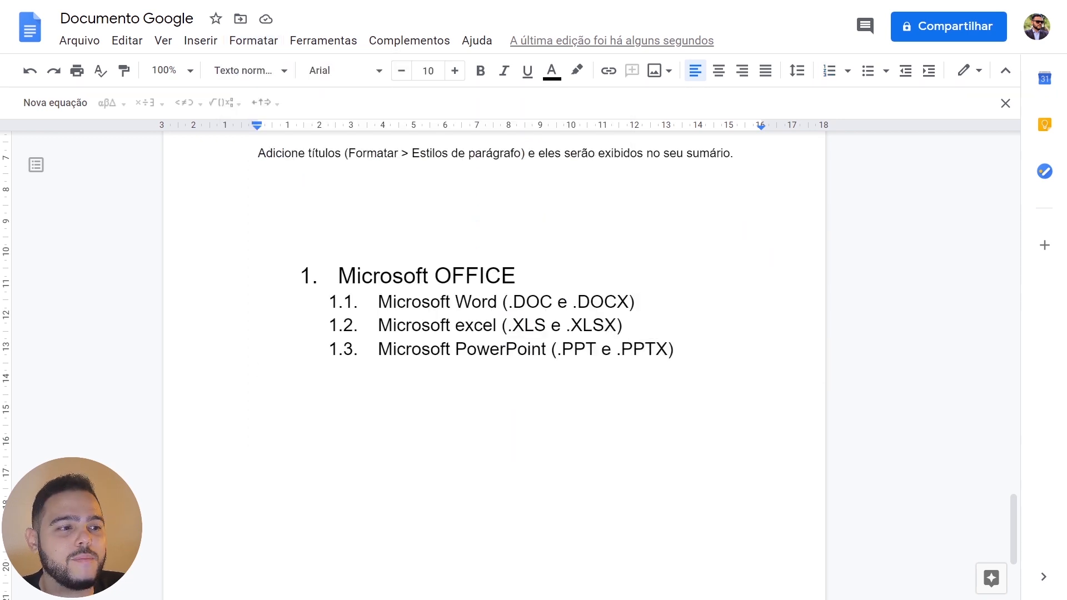
Insert the filler text SDFFGSDFGQ as an unnumbered line directly beneath the Microsoft OFFICE heading.
click(517, 276)
key(Return)
text(SDFFG)
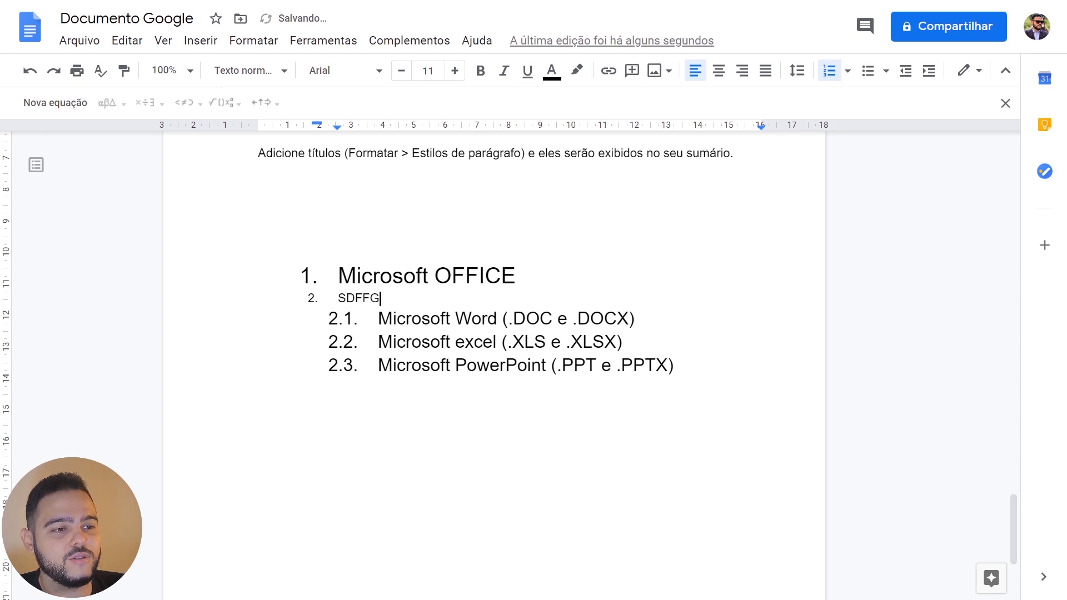
text(SDFGQ)
key(Home)
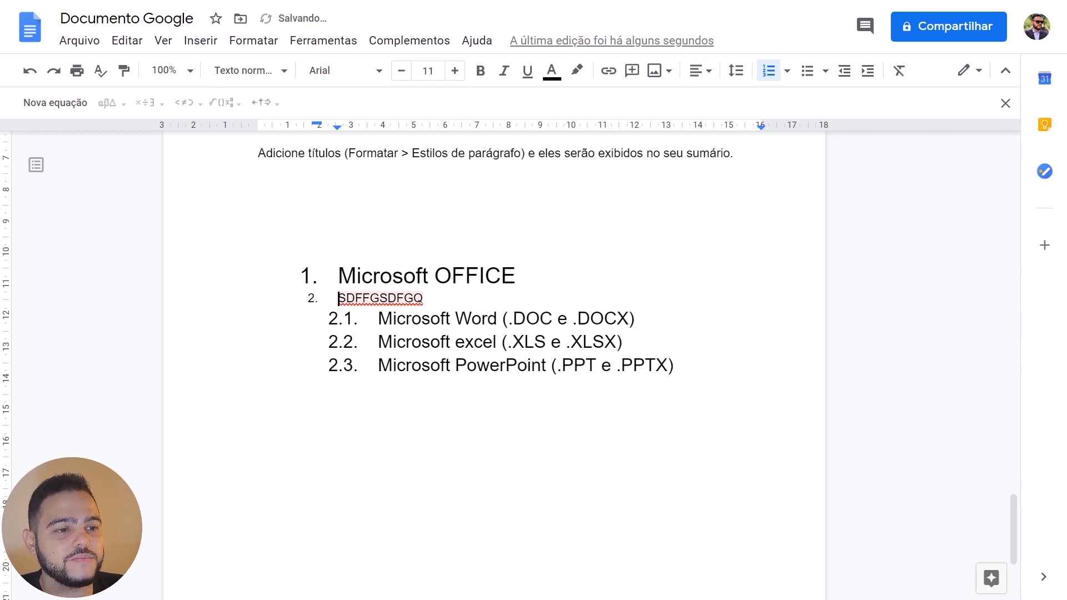
key(BackSpace)
key(End)
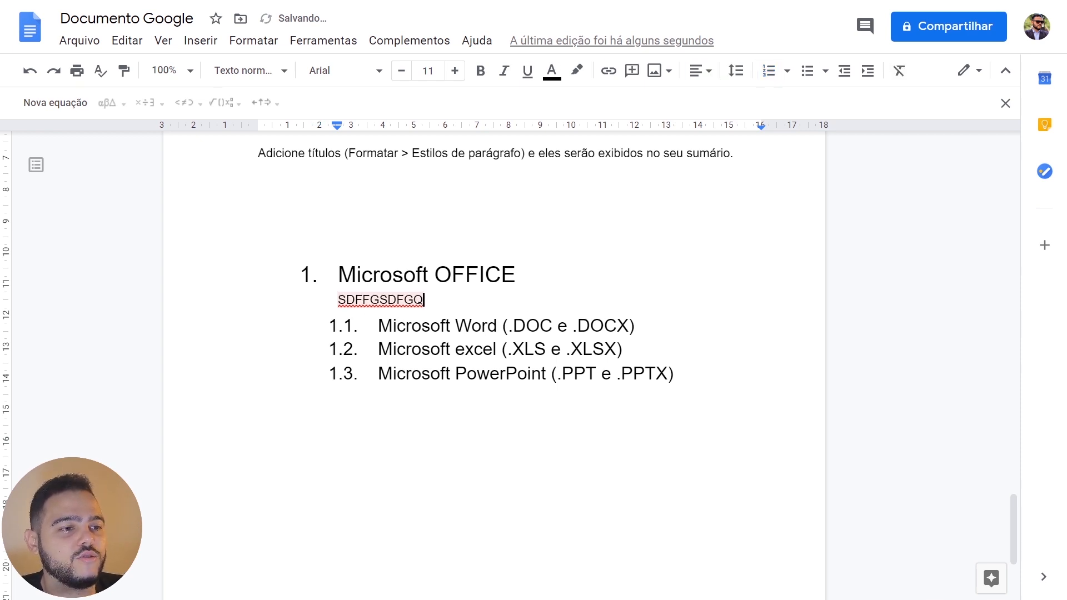
Extend the filler line with DFGSDFGSDFGSDFG and add a second body line, SFFGSDFGSDF, followed by a blank line.
text(DFGSDFGSDFGSDFG)
key(Return)
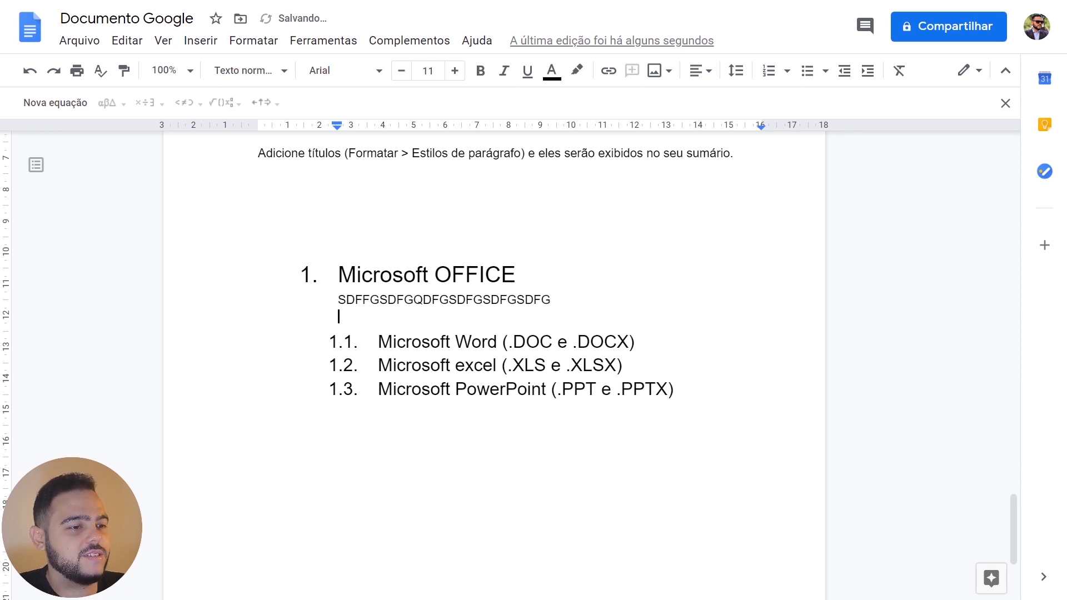
text(SFFGSDFGSDF)
key(Return)
double_click(648, 358)
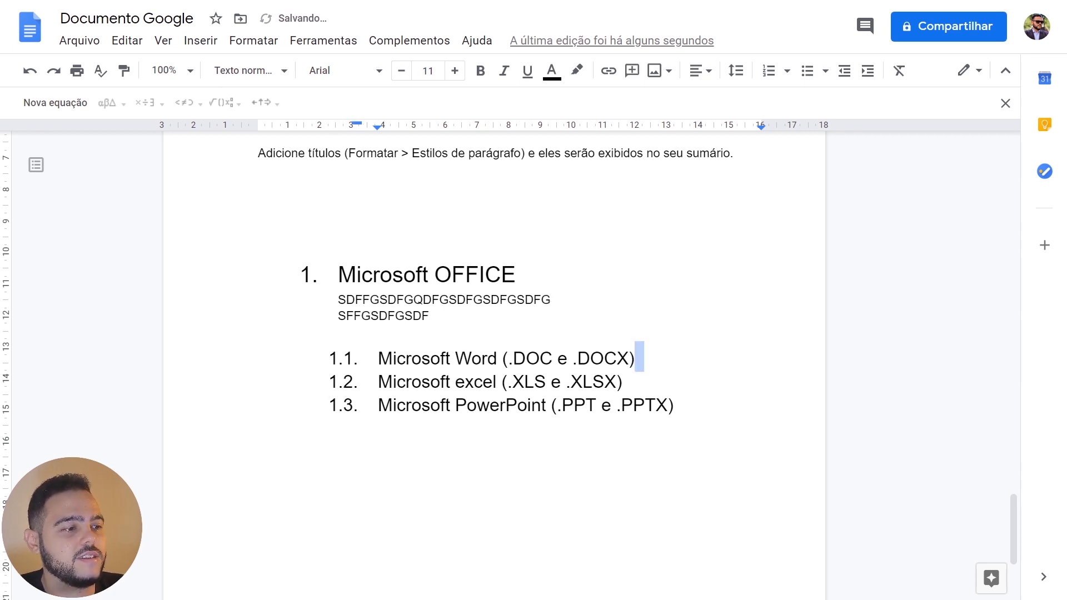
Add the unnumbered filler line ADFASDFASDFASD directly beneath the Microsoft Word (.DOC e .DOCX) heading.
key(Return)
key(BackSpace)
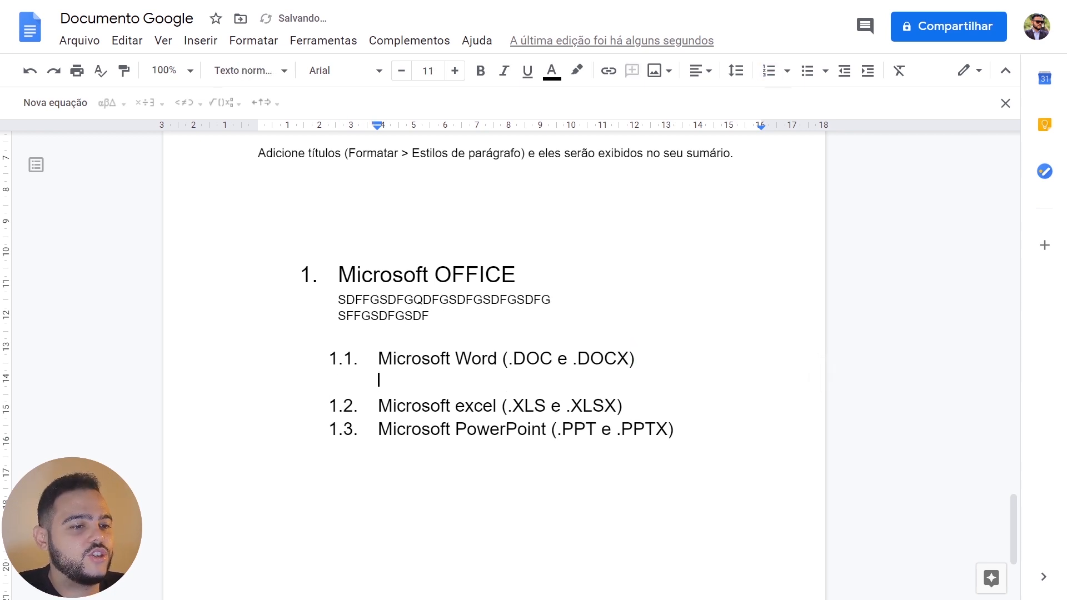
text(ADFASDFASDFASD)
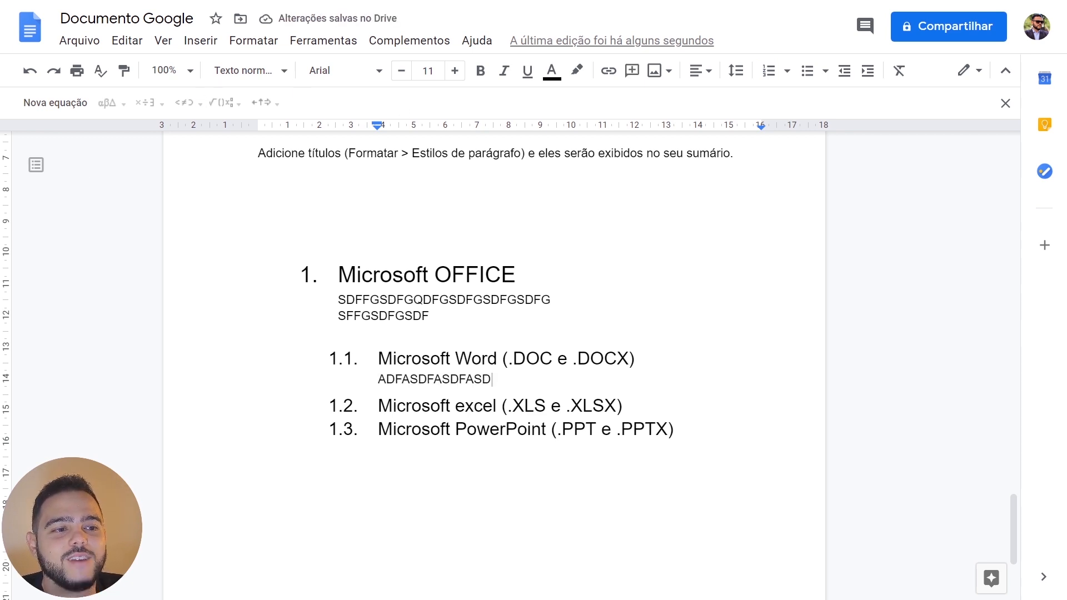
Check which paragraph style the Microsoft OFFICE heading uses among the available title styles.
drag(338, 274, 485, 274)
click(323, 41)
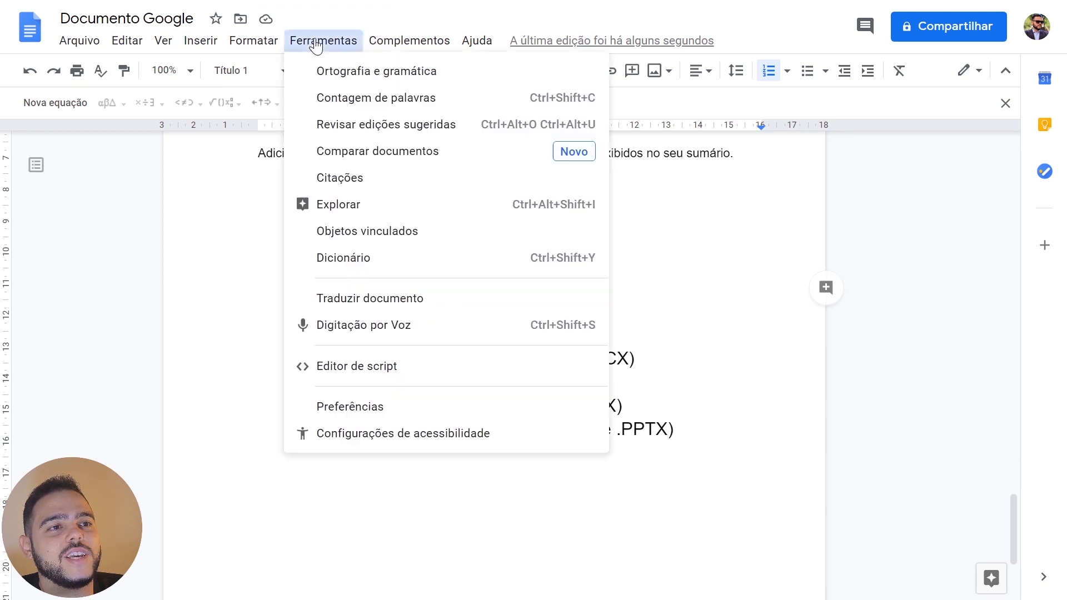
mouse_move(264, 42)
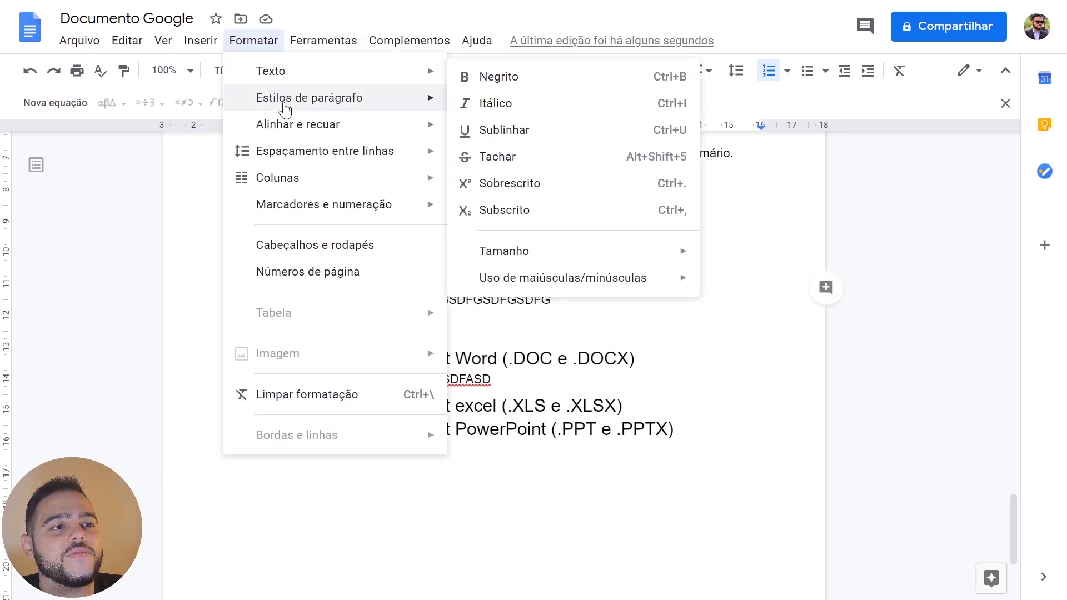
mouse_move(282, 103)
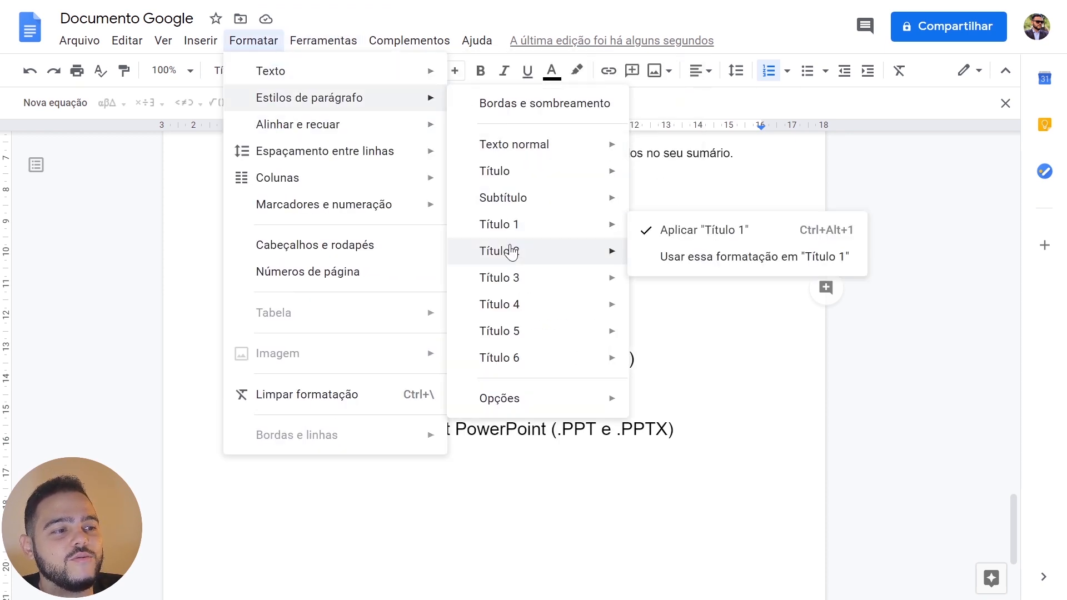
click(482, 457)
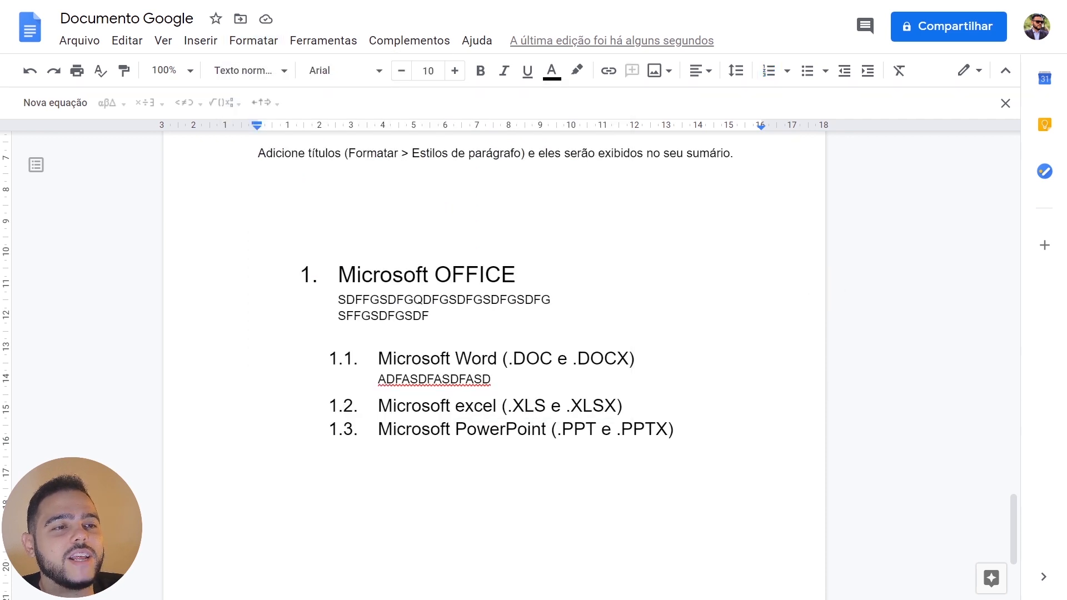
Update the table of contents on page 3 from the document's headings and check its entries and page numbers.
scroll(494, 367, up, 3)
click(298, 348)
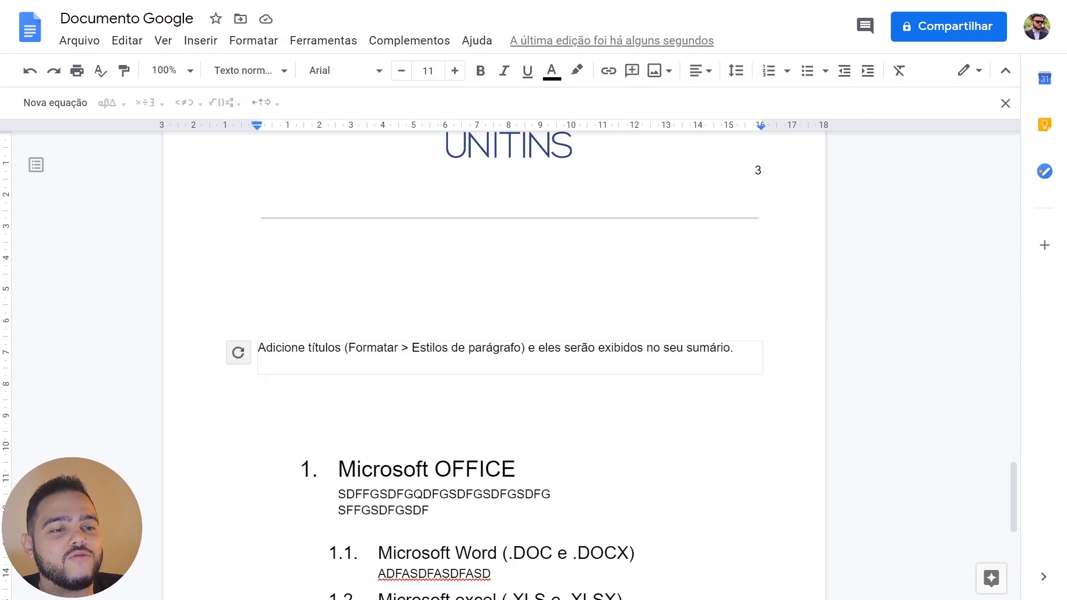
click(238, 354)
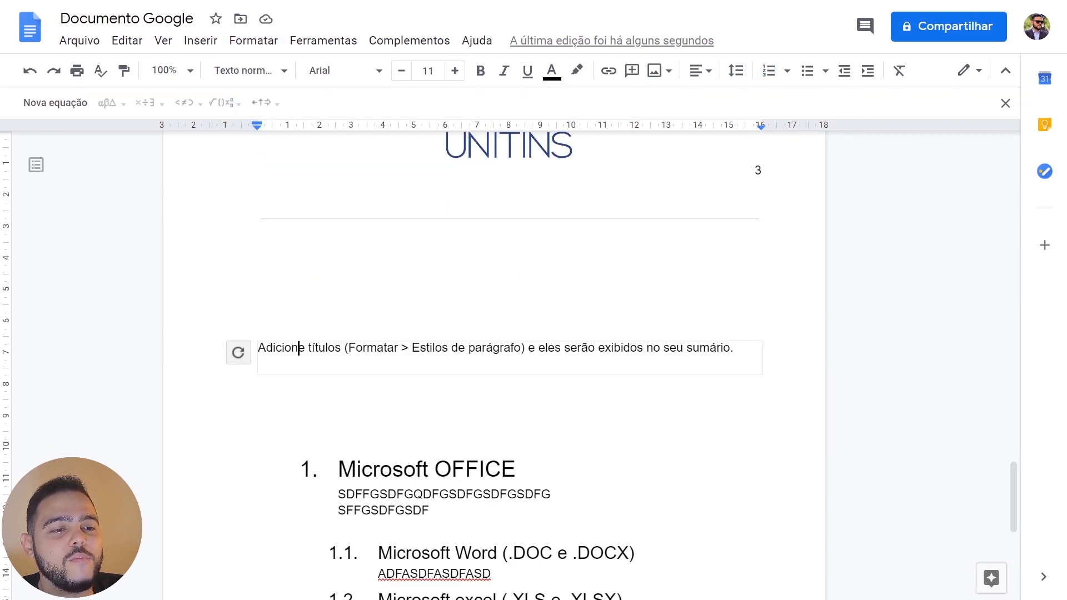
click(238, 353)
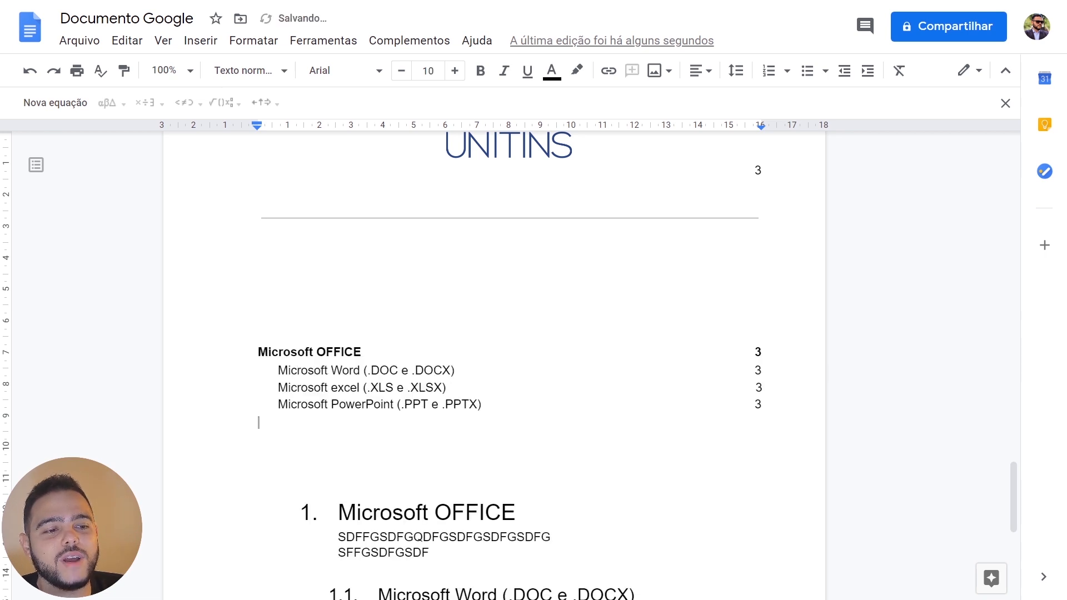
scroll(238, 356, down, 3)
scroll(495, 361, up, 3)
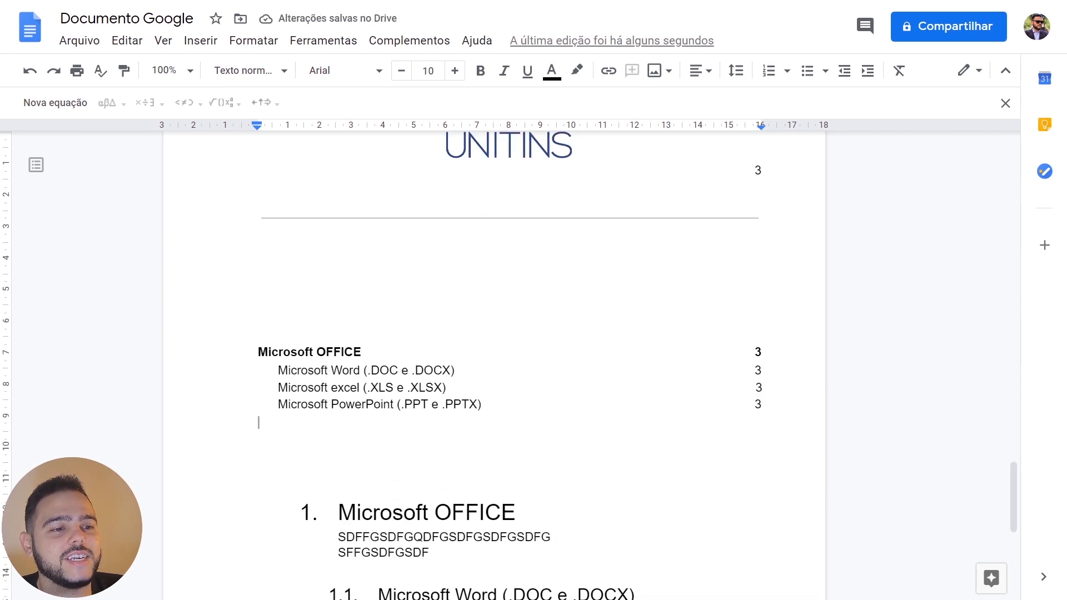
drag(259, 333, 260, 424)
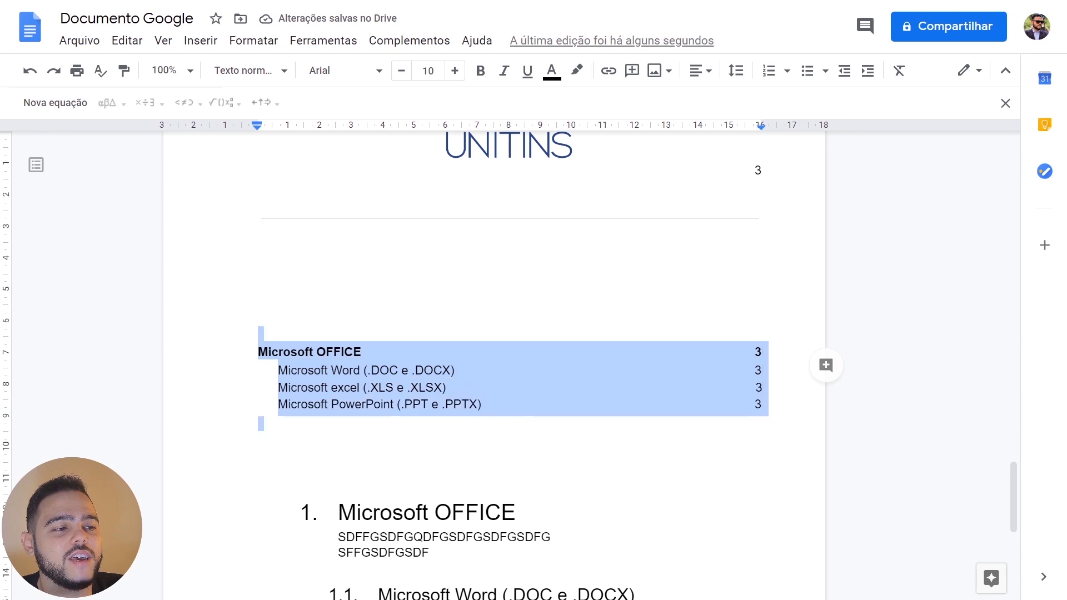
click(757, 370)
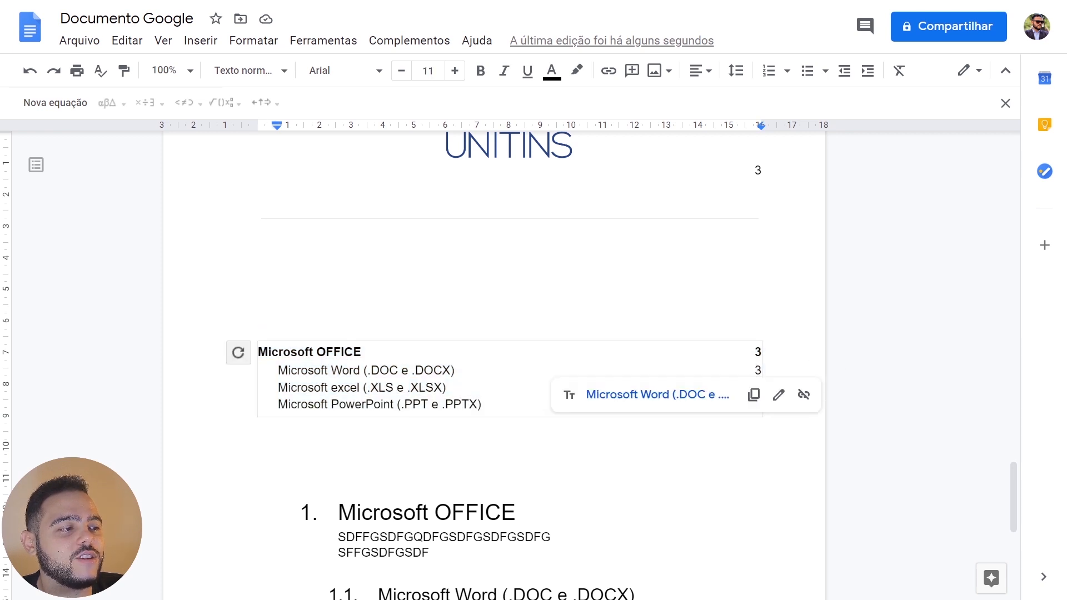
drag(755, 352, 762, 404)
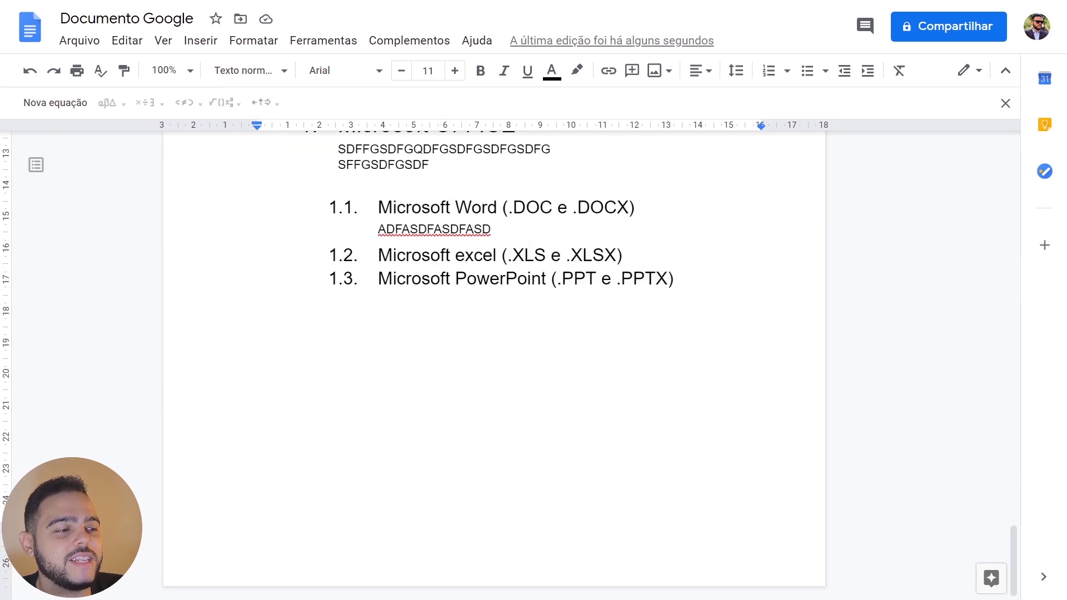
Insert blank lines after the Microsoft excel heading until the Microsoft PowerPoint heading moves to a following page.
click(623, 254)
key(Return)
key(Return)
key(Return)
key(Return)
key(Return)
key(Return)
key(Return)
key(Return)
key(Return)
key(Return)
key(Return)
key(Return)
key(Return)
key(Return)
key(Return)
key(Return)
key(Return)
key(Return)
key(Return)
key(Return)
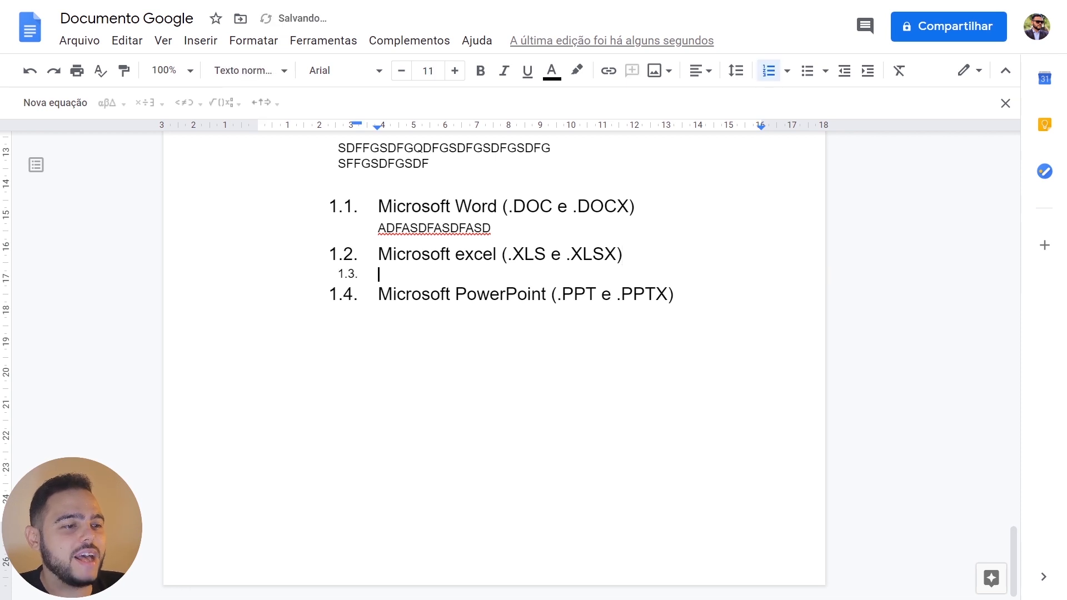
key(Return)
key(Return)
key(Return)
key(Return)
key(Return)
key(Return)
key(Return)
key(Return)
key(Return)
key(Return)
key(Return)
key(Return)
key(Return)
key(Return)
key(Return)
key(Return)
key(Return)
key(Return)
key(Return)
key(Return)
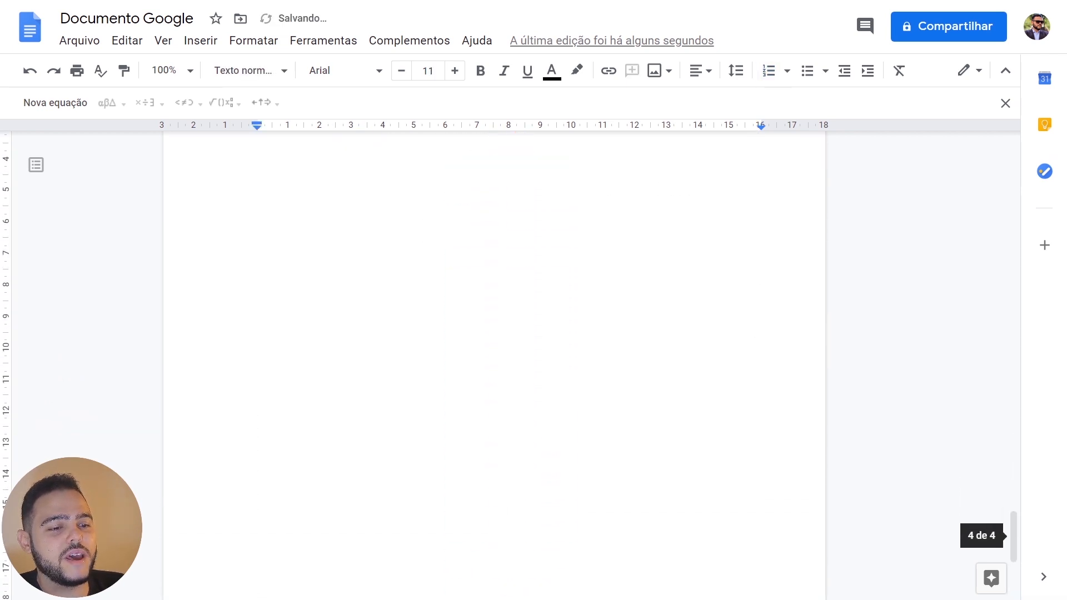
Insert blank lines below the ADFASDFASDFASD line until the Microsoft excel heading moves to the next page.
scroll(495, 361, up, 13)
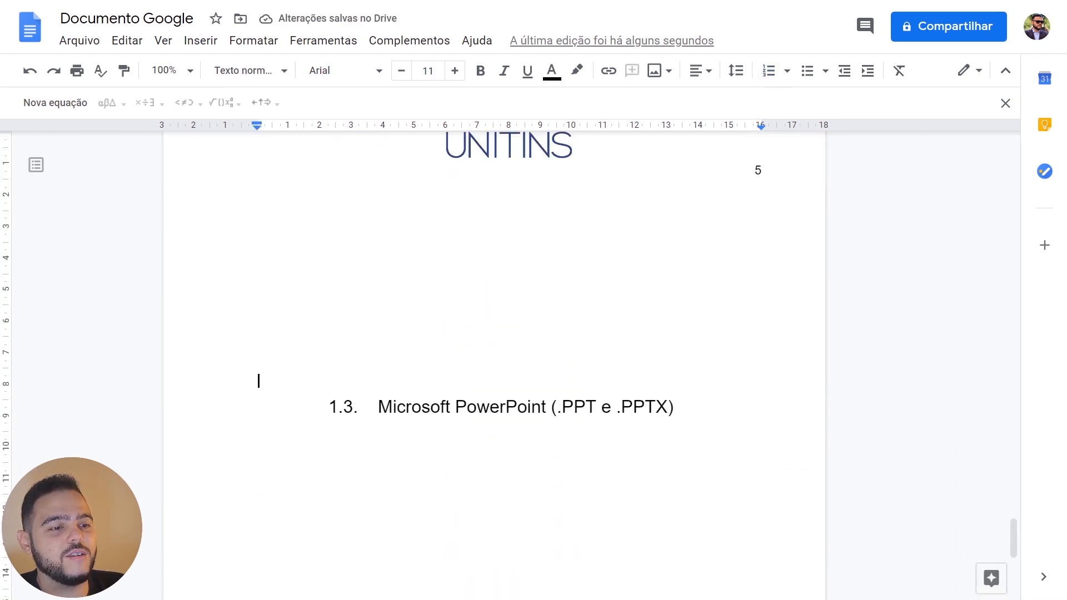
scroll(494, 361, up, 20)
scroll(495, 361, down, 7)
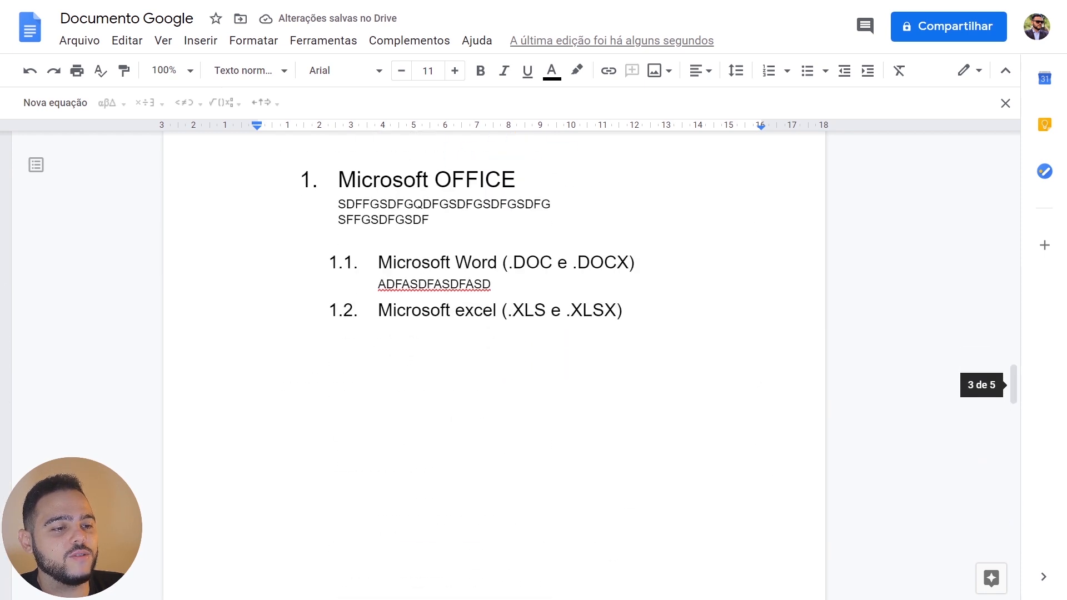
click(494, 285)
key(Return)
key(Return)
key(Return)
key(Return)
key(Return)
key(Return)
key(Return)
key(Return)
key(Return)
key(Return)
key(Return)
key(Return)
key(Return)
key(Return)
key(Return)
key(Return)
key(Return)
key(Return)
key(Return)
key(Return)
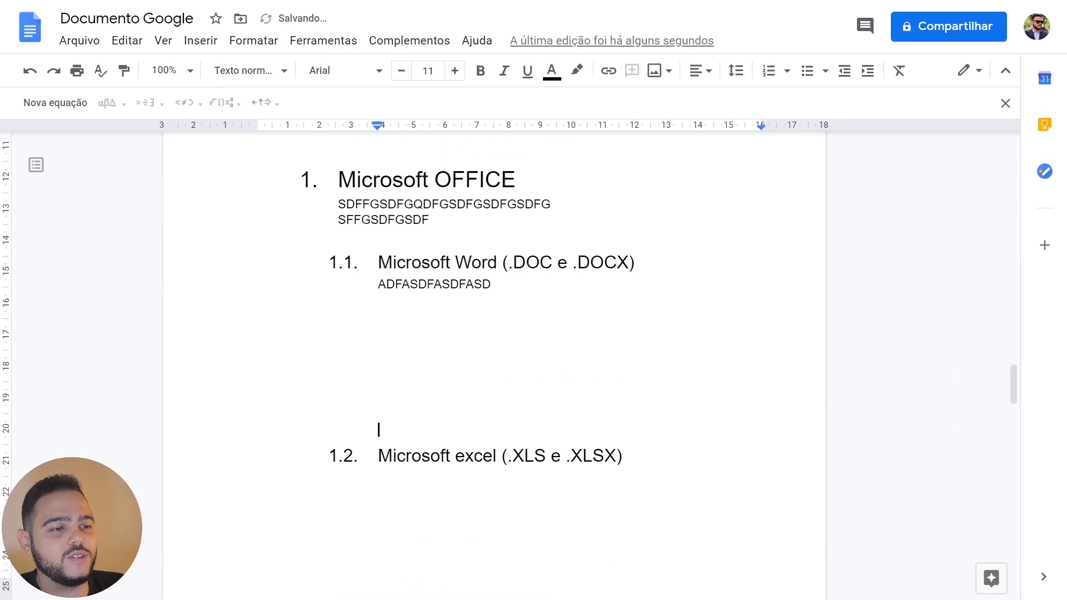
Refresh the table of contents to update its page numbers and highlight the excel and PowerPoint entries.
scroll(574, 314, up, 8)
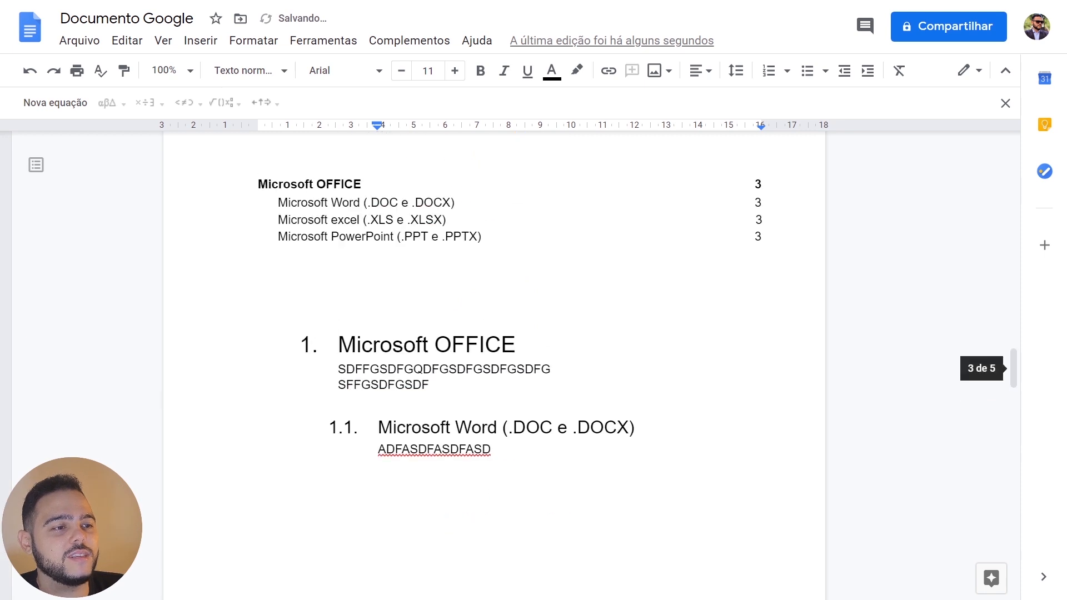
click(434, 397)
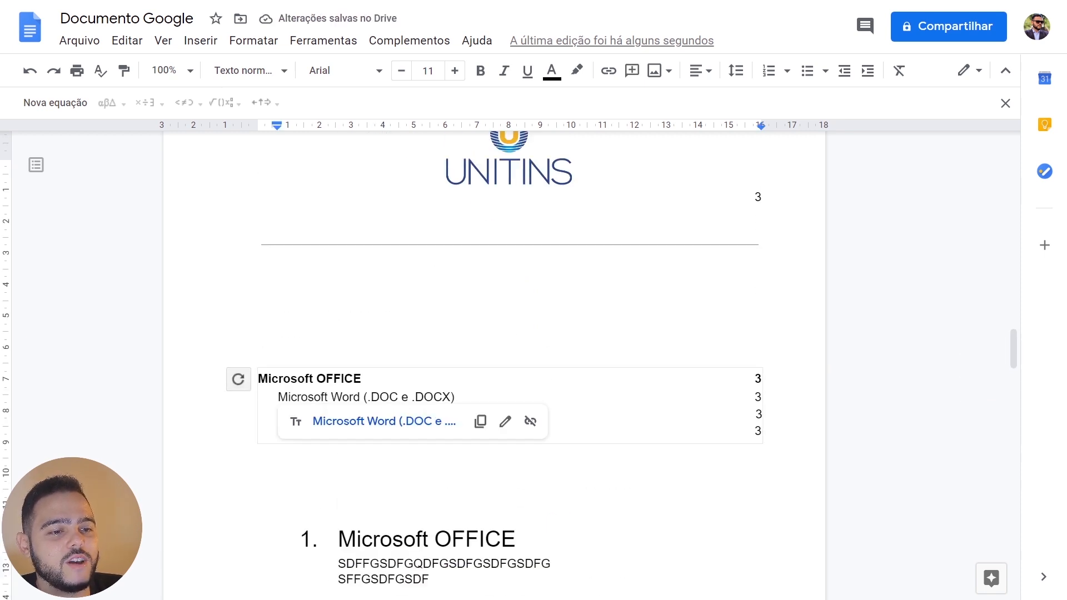
click(238, 381)
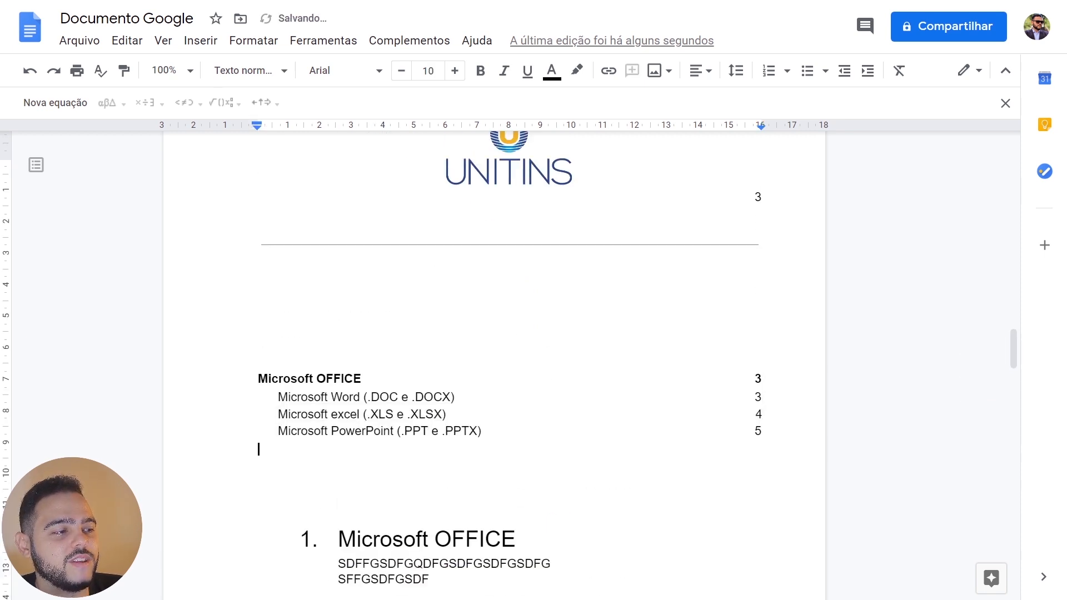
key(shift+Up)
key(shift+Up)
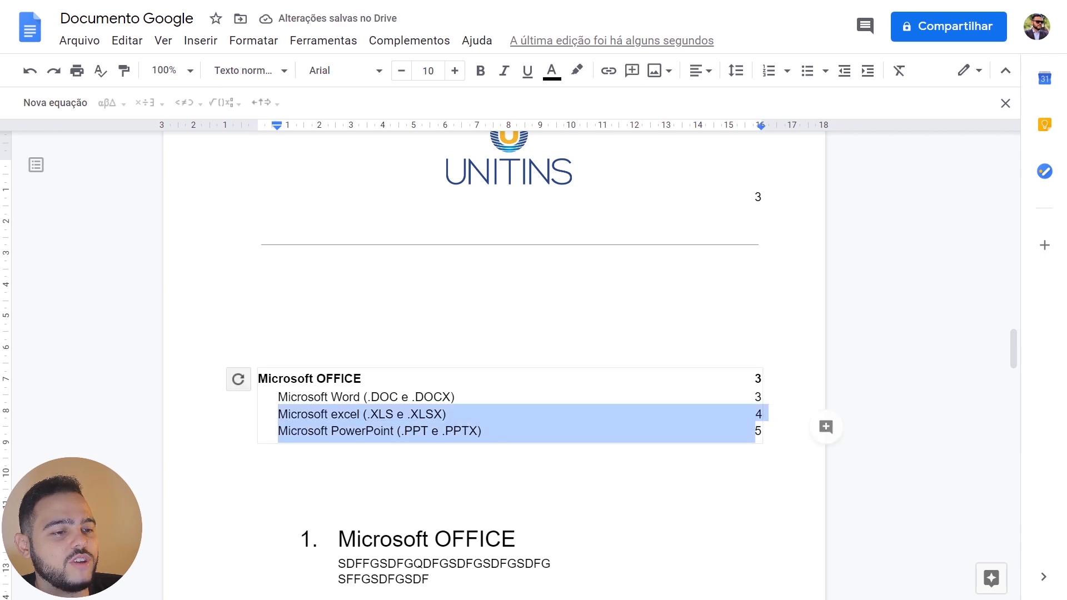
drag(750, 433, 756, 449)
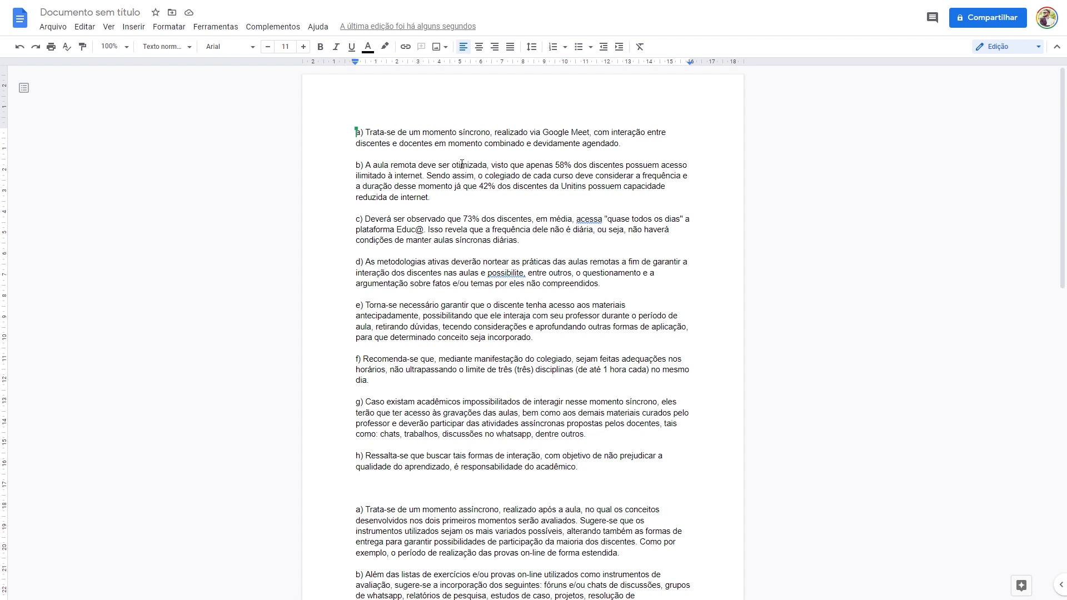
Switch to Documento sem título, format its entire text in two columns and review the layout across its pages.
drag(356, 132, 459, 315)
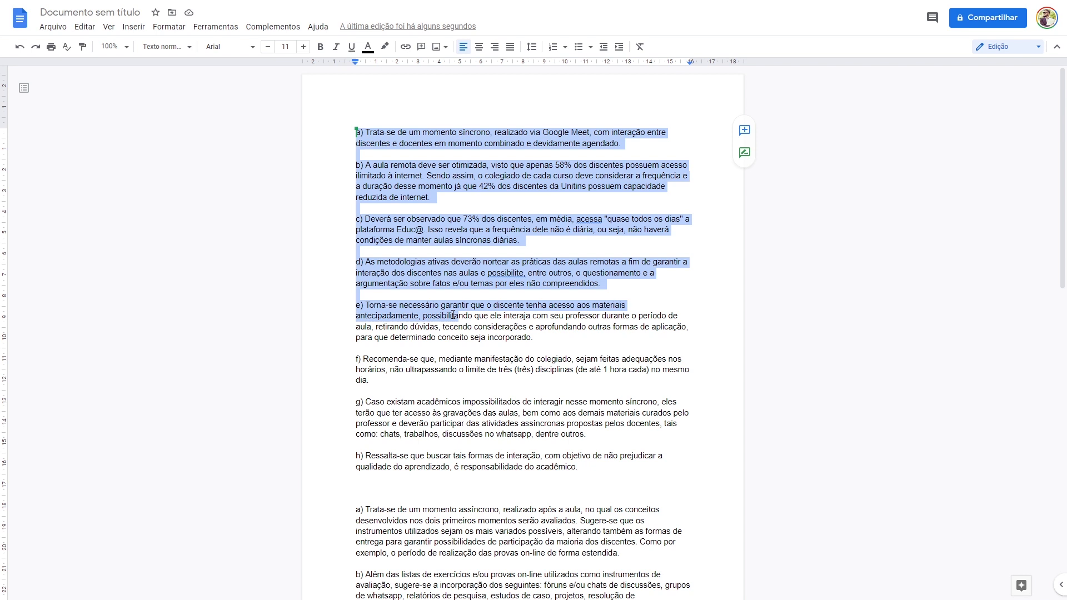
key(ctrl+a)
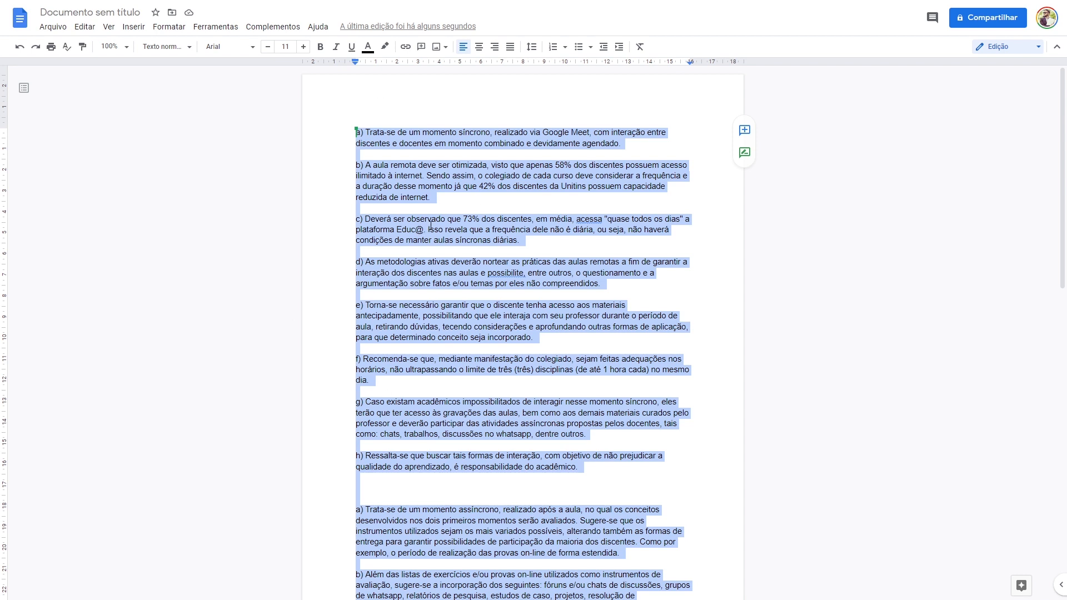
click(172, 29)
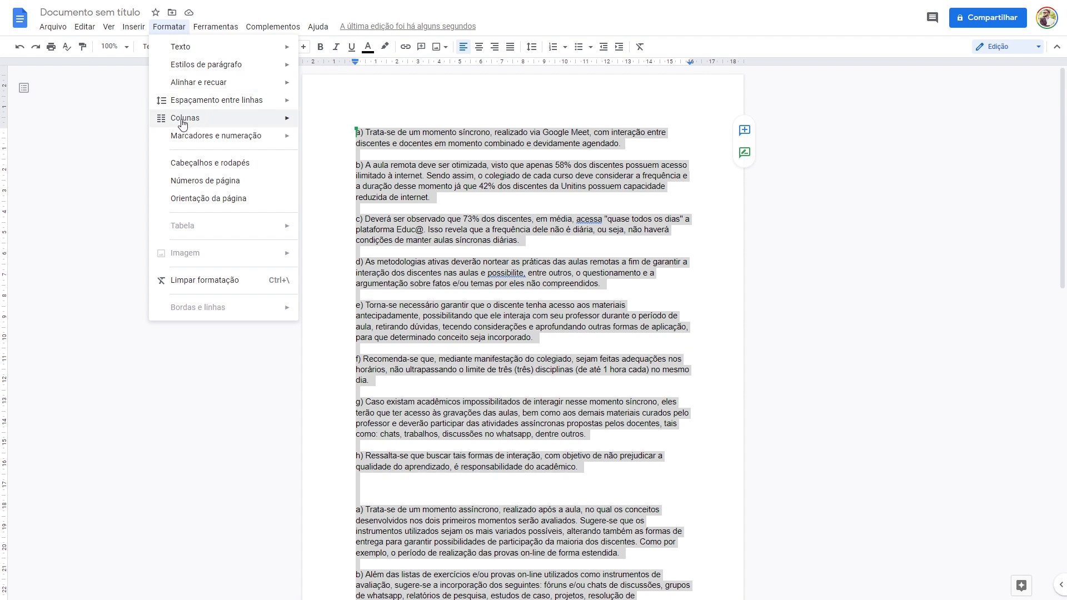
mouse_move(184, 120)
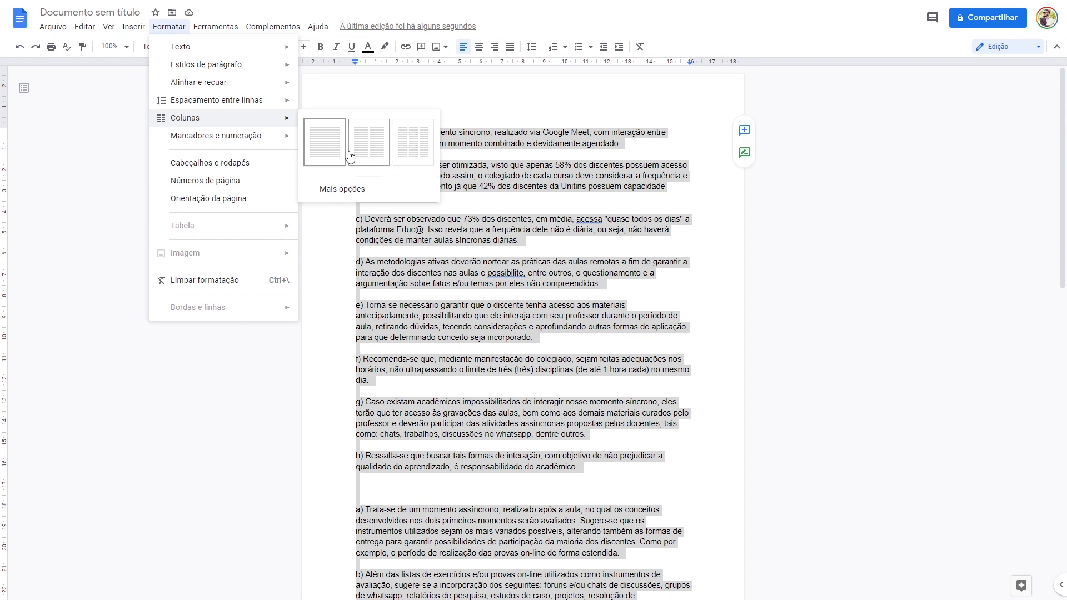
click(372, 150)
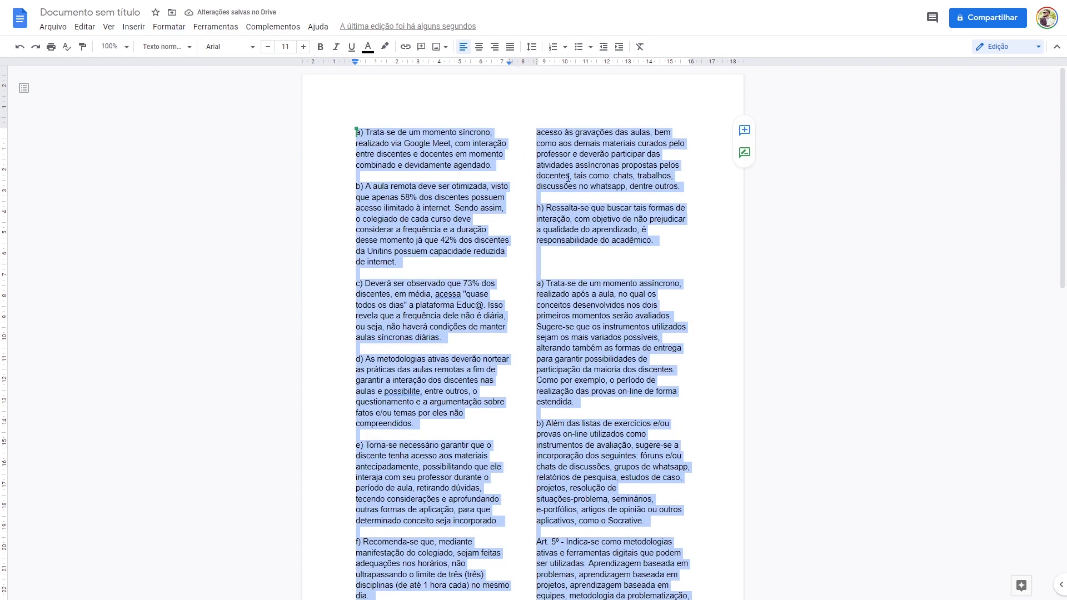
scroll(555, 168, down, 5)
scroll(570, 178, down, 2)
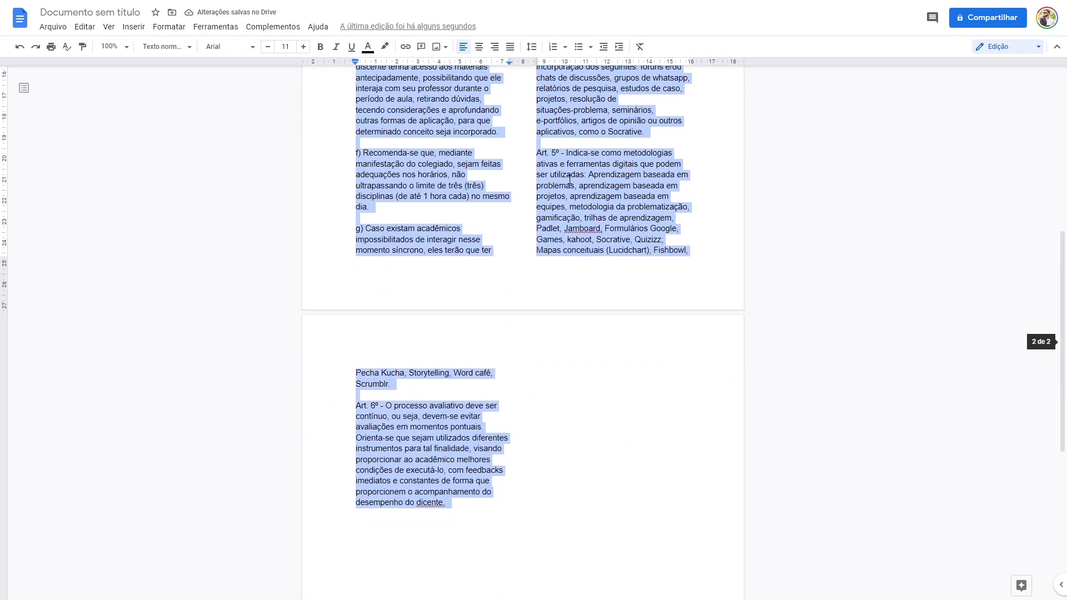
scroll(569, 178, down, 3)
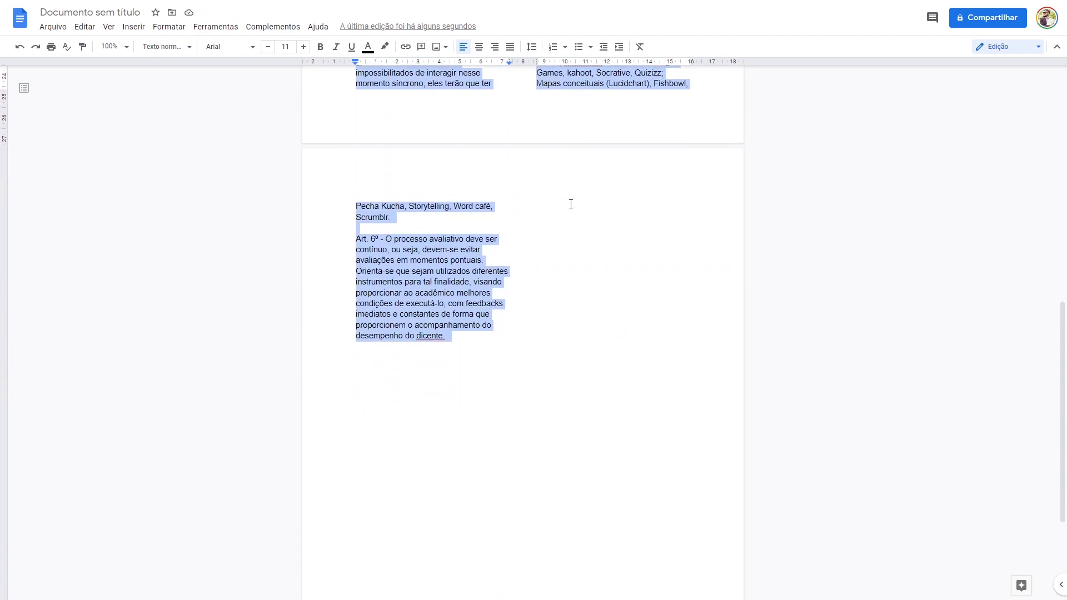
scroll(571, 206, up, 7)
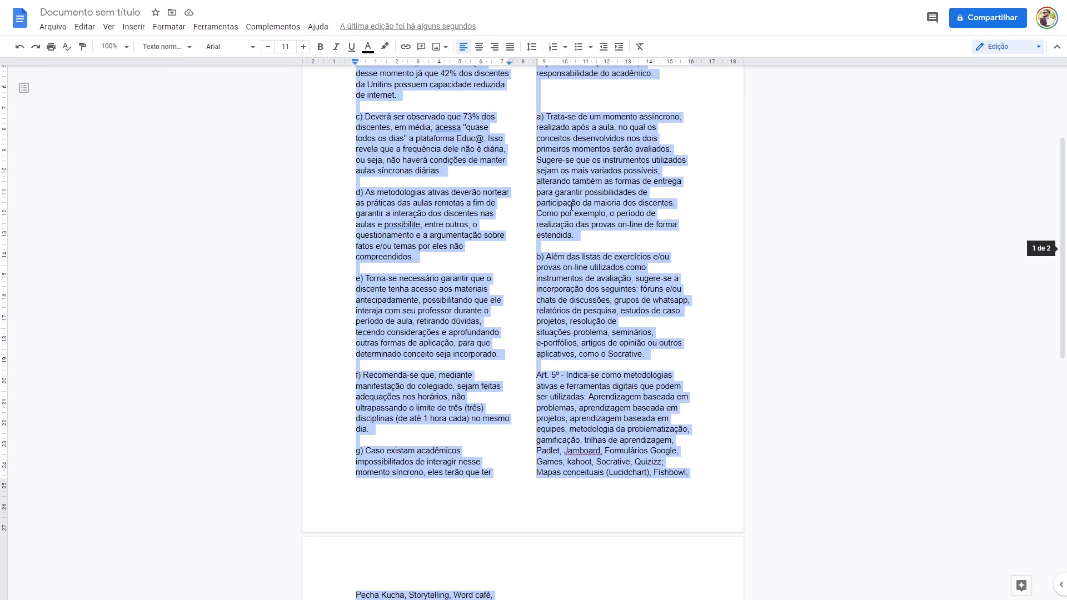
scroll(571, 207, up, 1)
scroll(571, 205, up, 2)
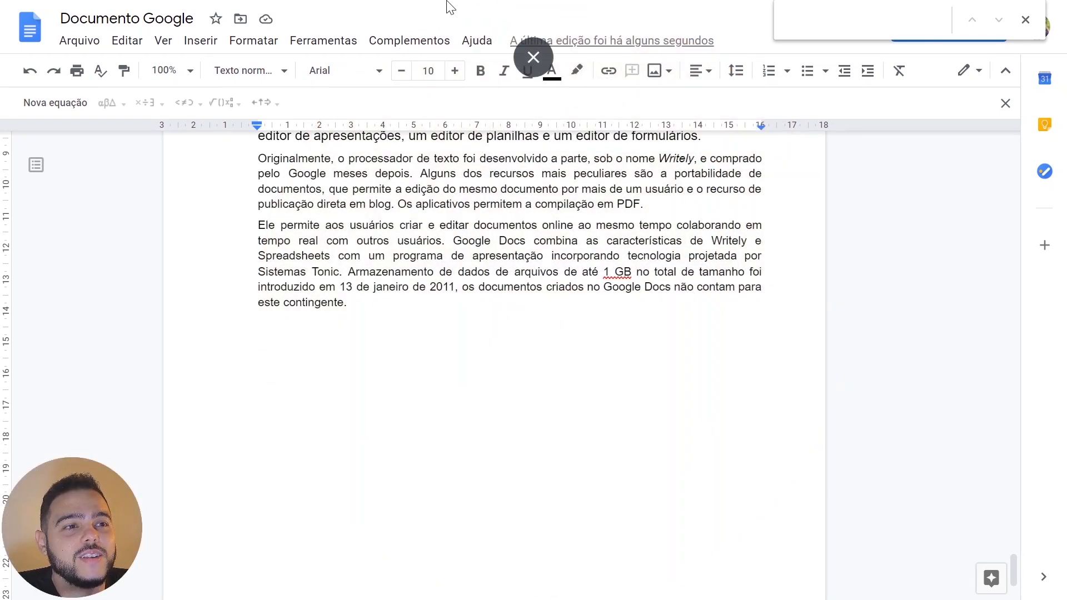
In Documento Google, start voice typing in Portuguese (Brasil) and dictate a paragraph about turning audio into text below the last paragraph.
click(336, 48)
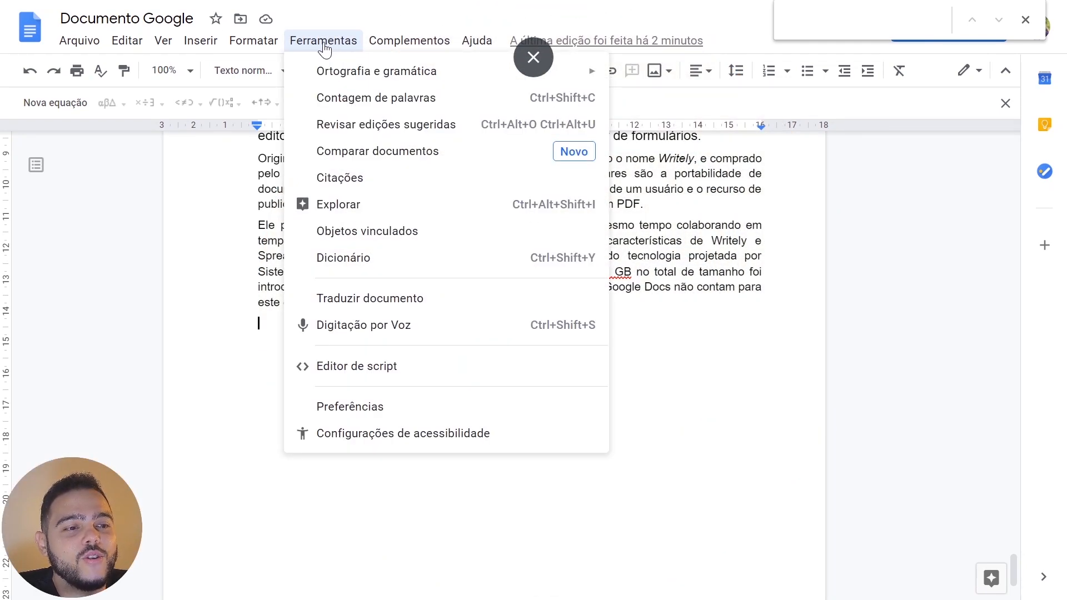
click(361, 331)
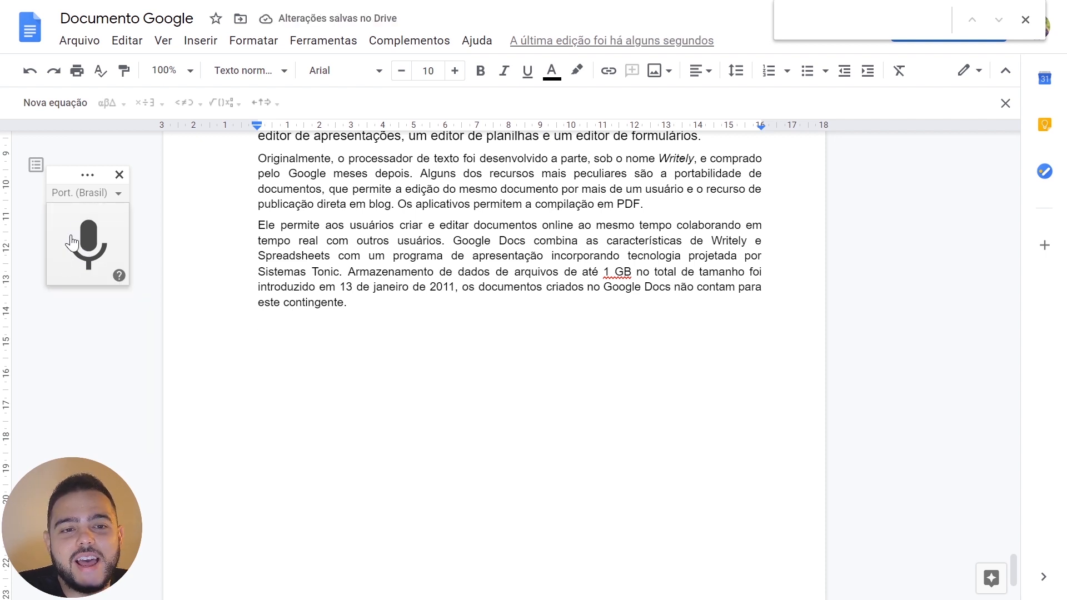
click(72, 242)
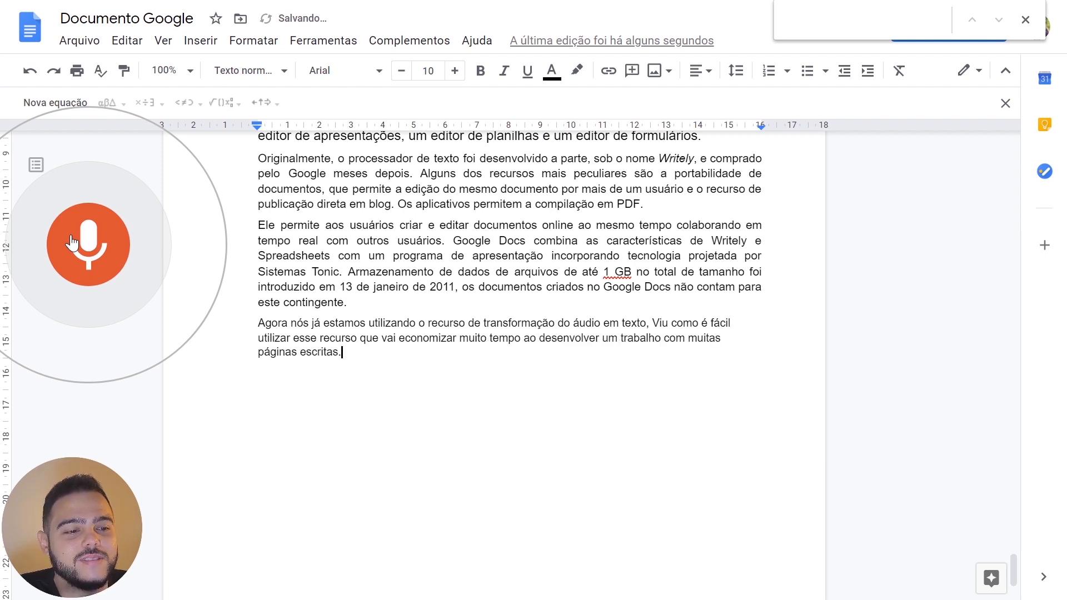
Stop the voice typing after the dictated paragraph.
click(72, 243)
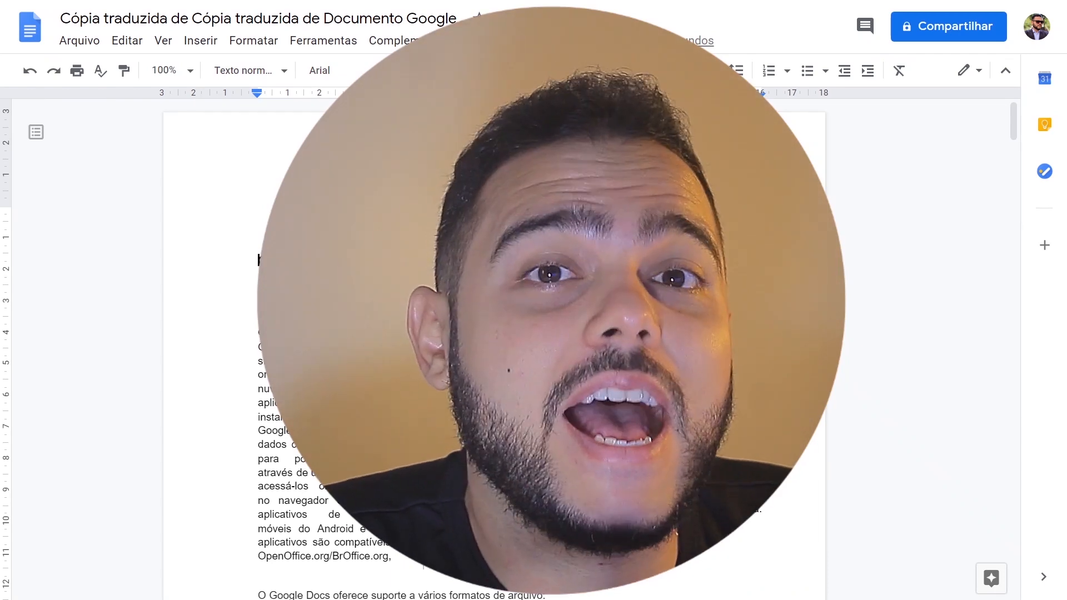
Create a translated copy of the three-column document in English (Inglês) and review the translated text.
key(ctrl+f)
click(317, 41)
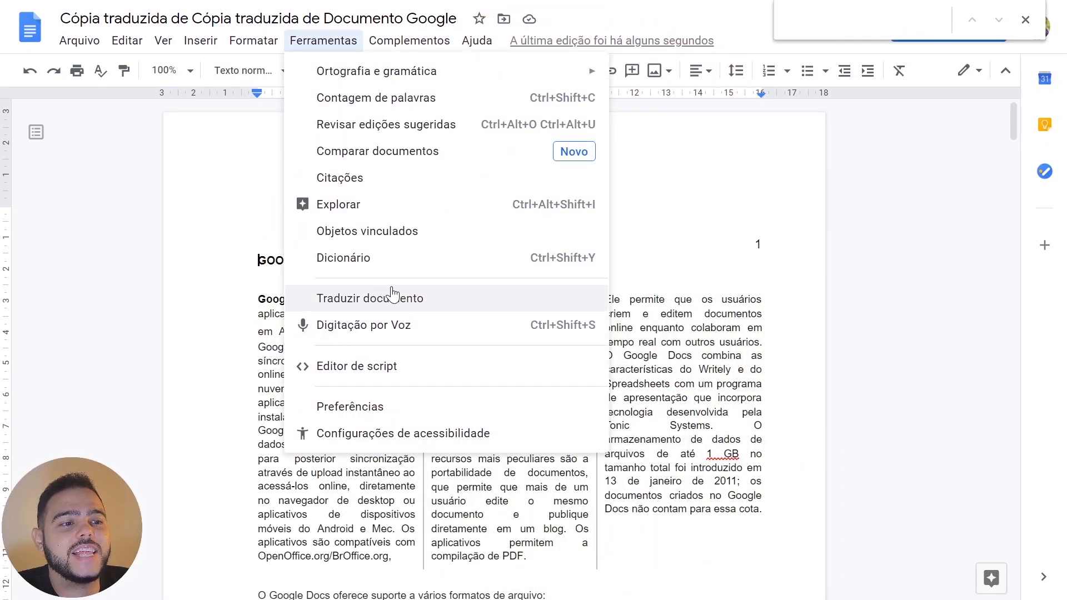
click(354, 304)
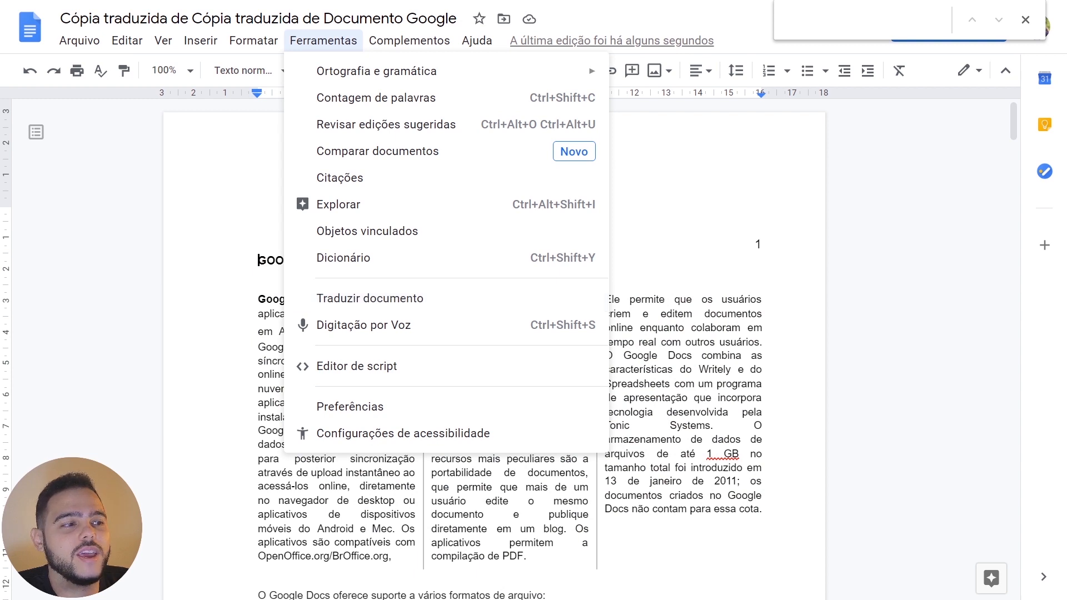
drag(259, 300, 753, 510)
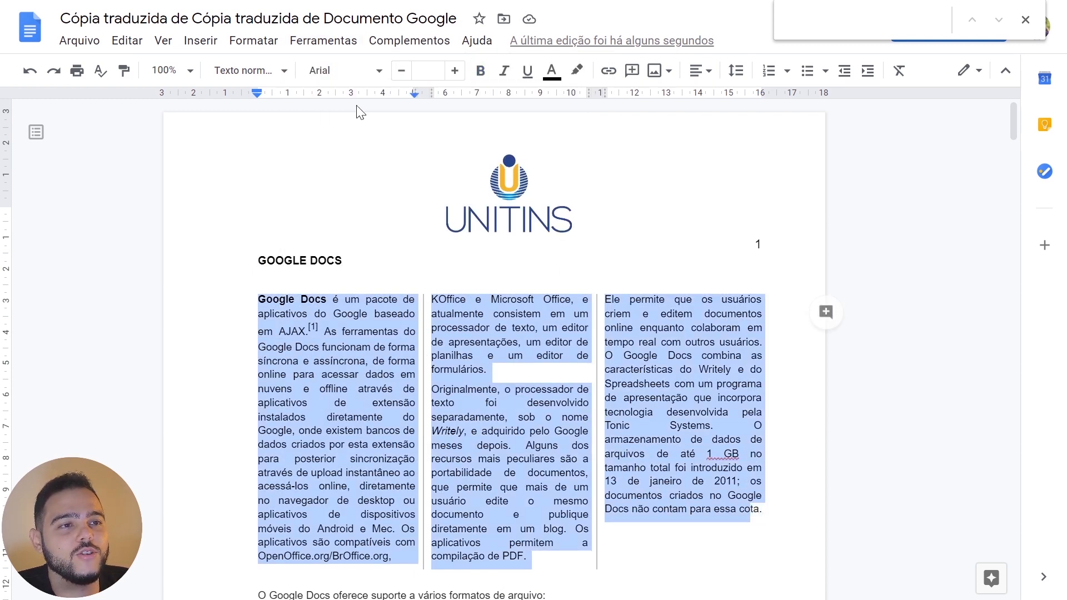
click(323, 41)
click(367, 305)
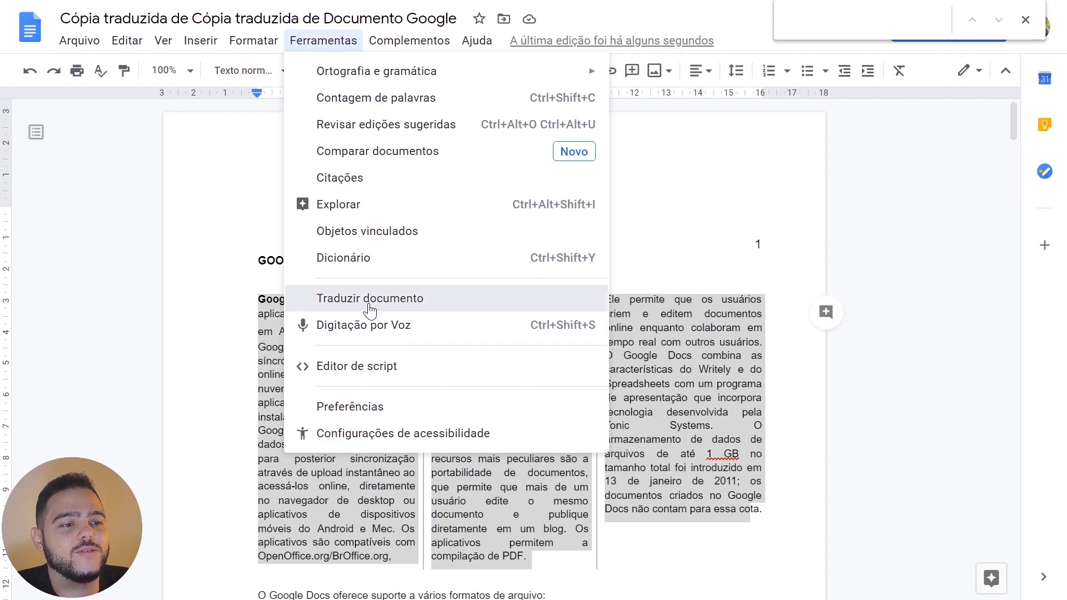
click(495, 349)
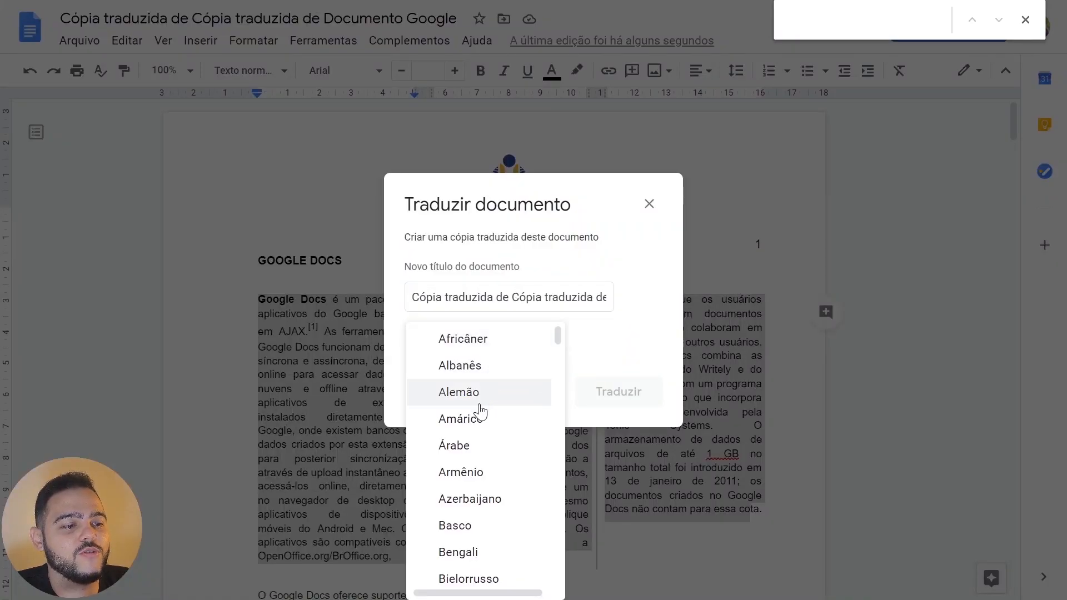
scroll(477, 427, down, 15)
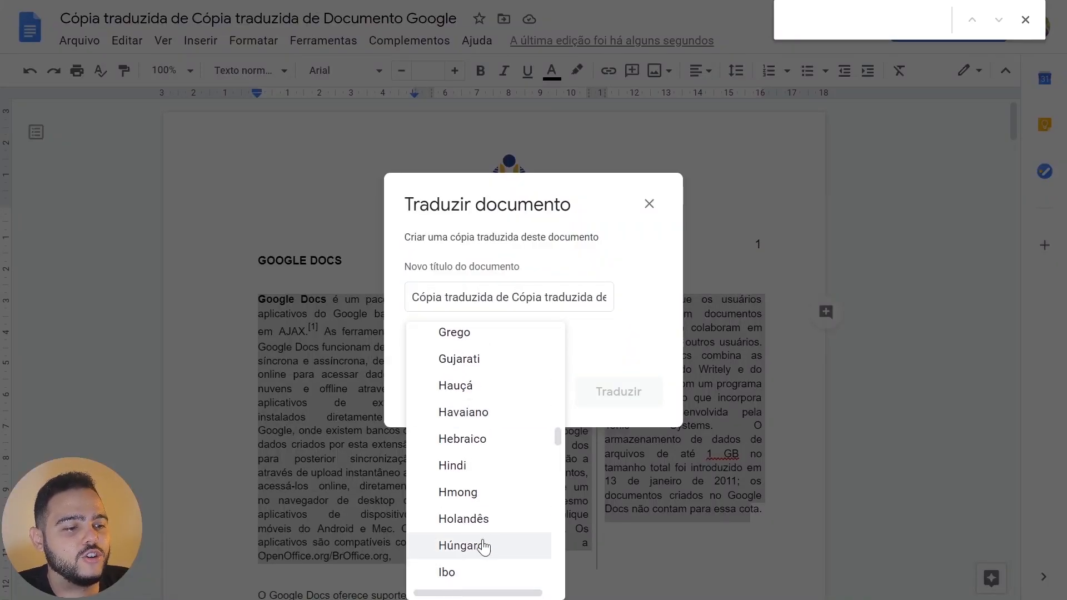
scroll(508, 535, down, 3)
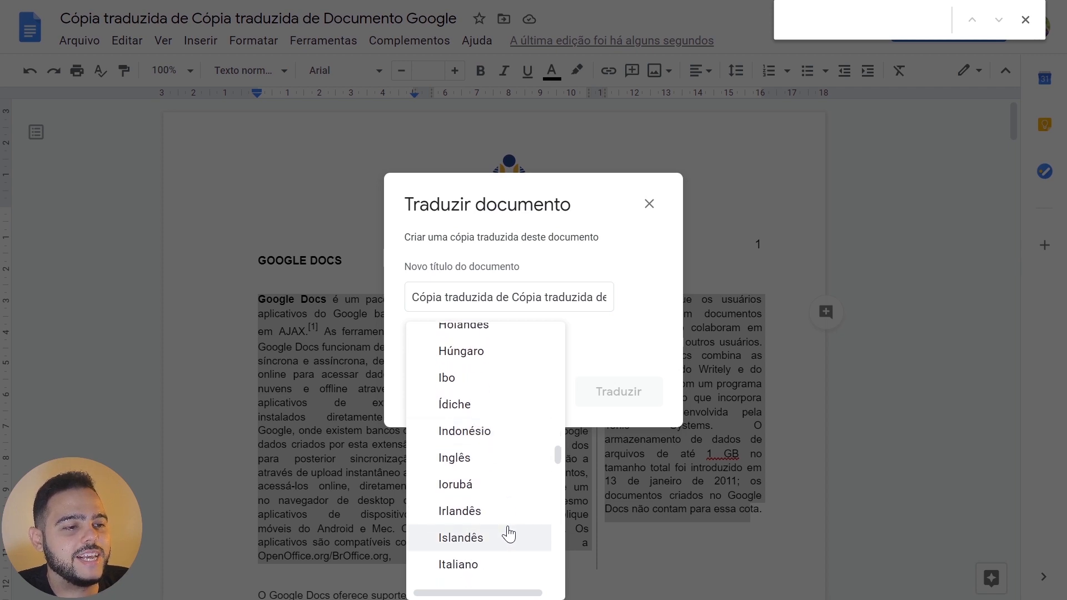
click(472, 459)
click(599, 391)
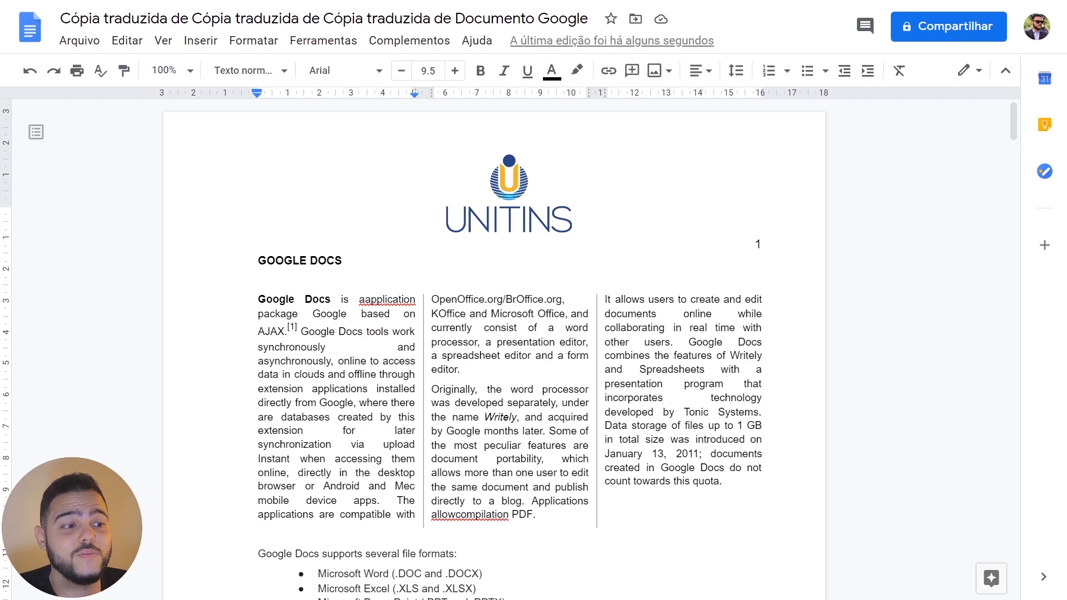
scroll(508, 345, down, 3)
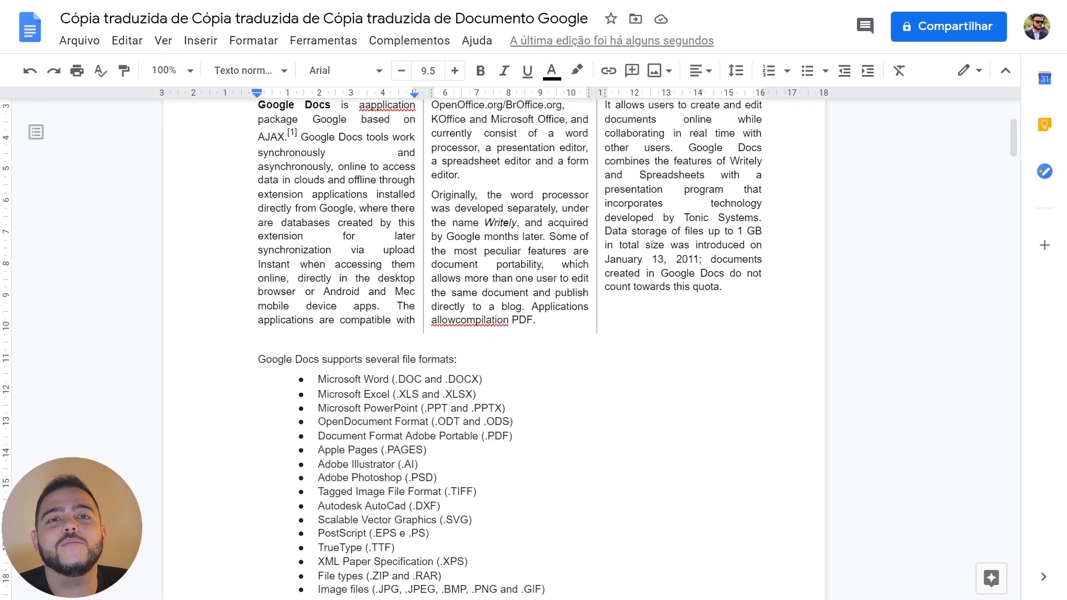
scroll(508, 345, up, 3)
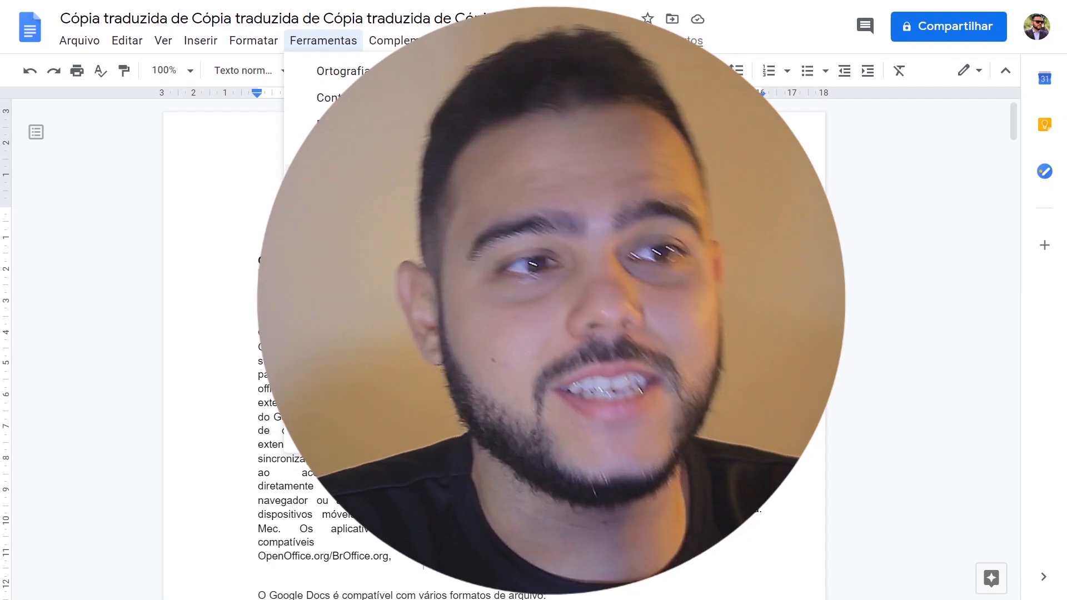
Open the citations tool and place the cursor at the end of the first Google Docs paragraph.
key(ctrl+f)
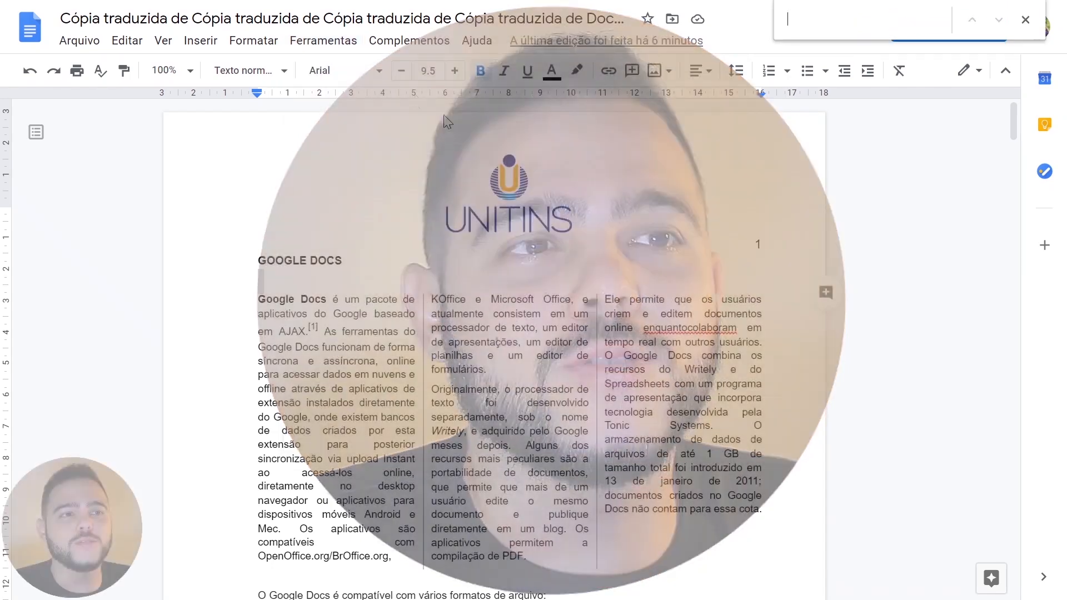
click(323, 52)
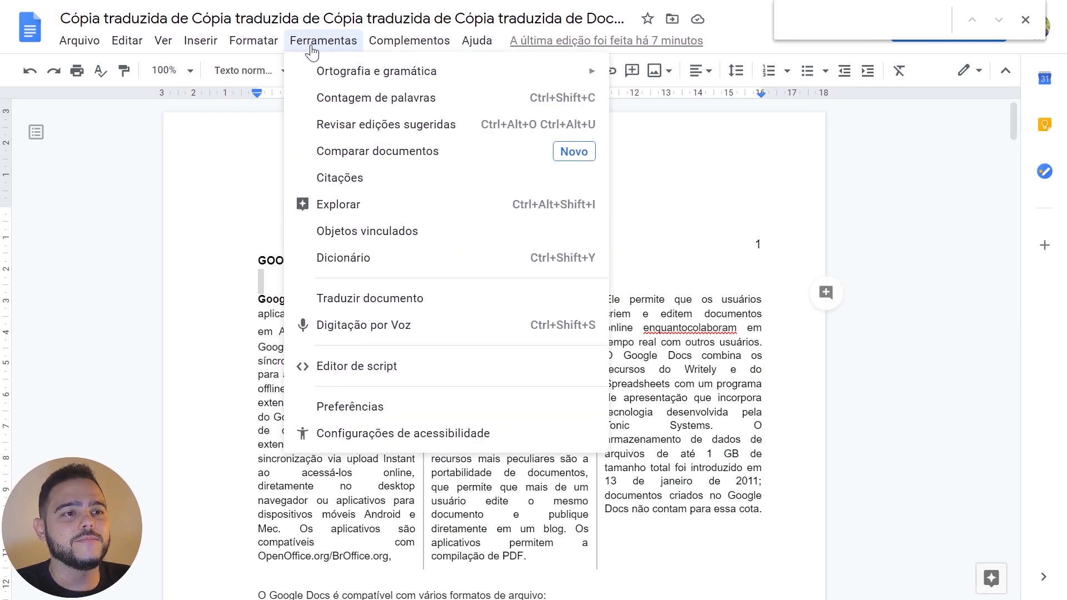
click(332, 180)
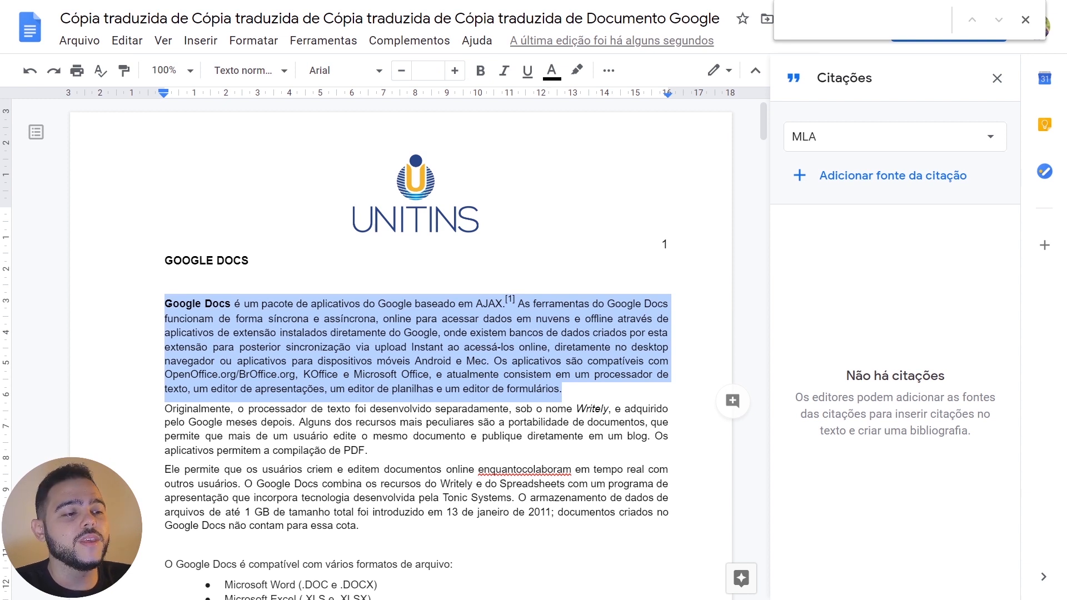
click(562, 389)
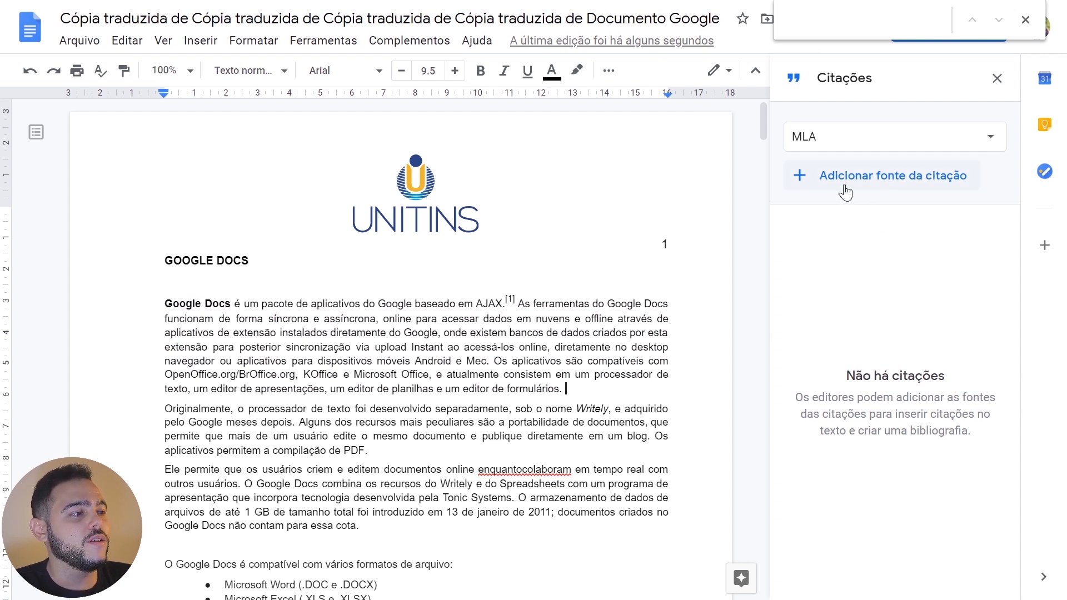
Start a new citation source of type Livro, accessed by Mídia impressa.
click(887, 177)
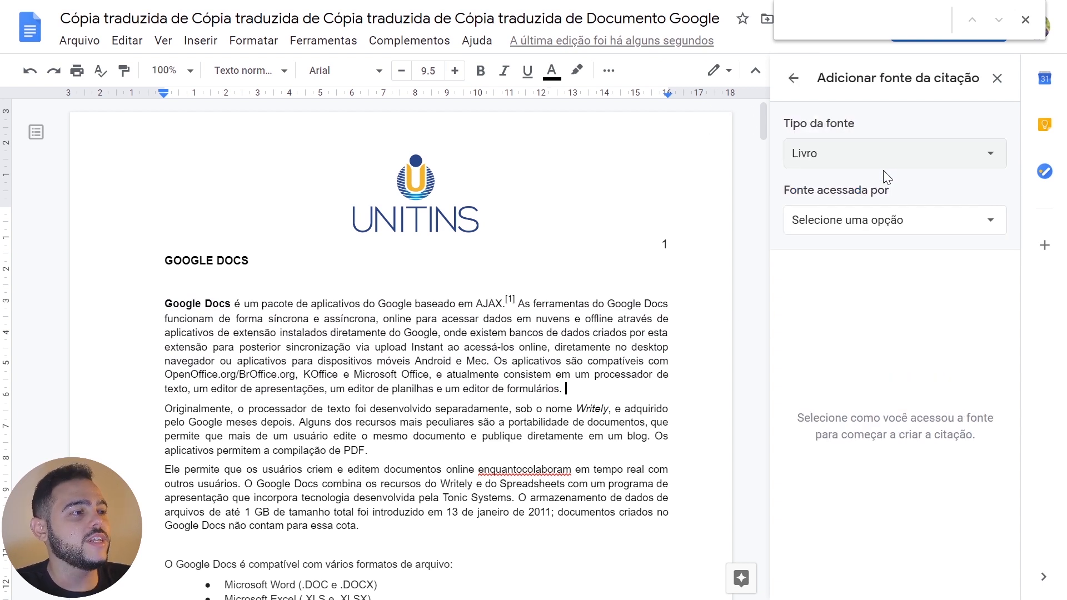
click(832, 158)
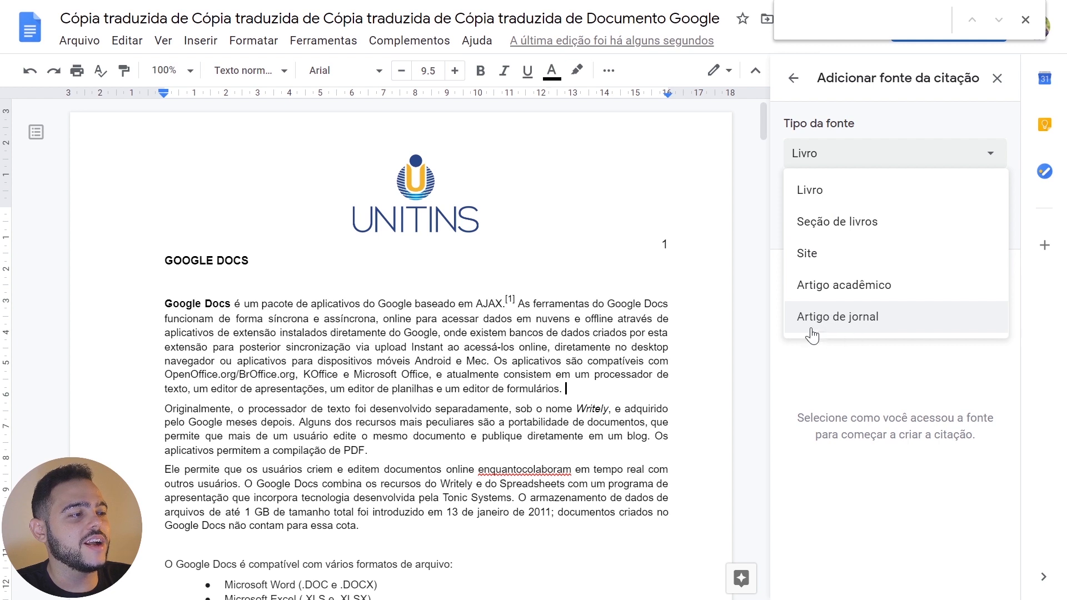
click(818, 194)
click(875, 221)
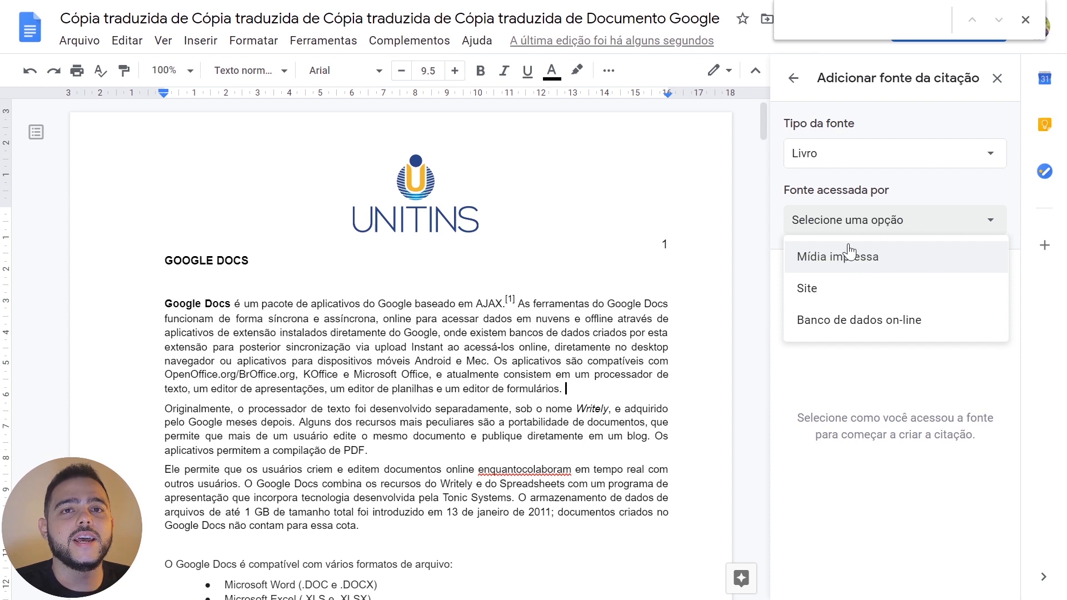
click(841, 266)
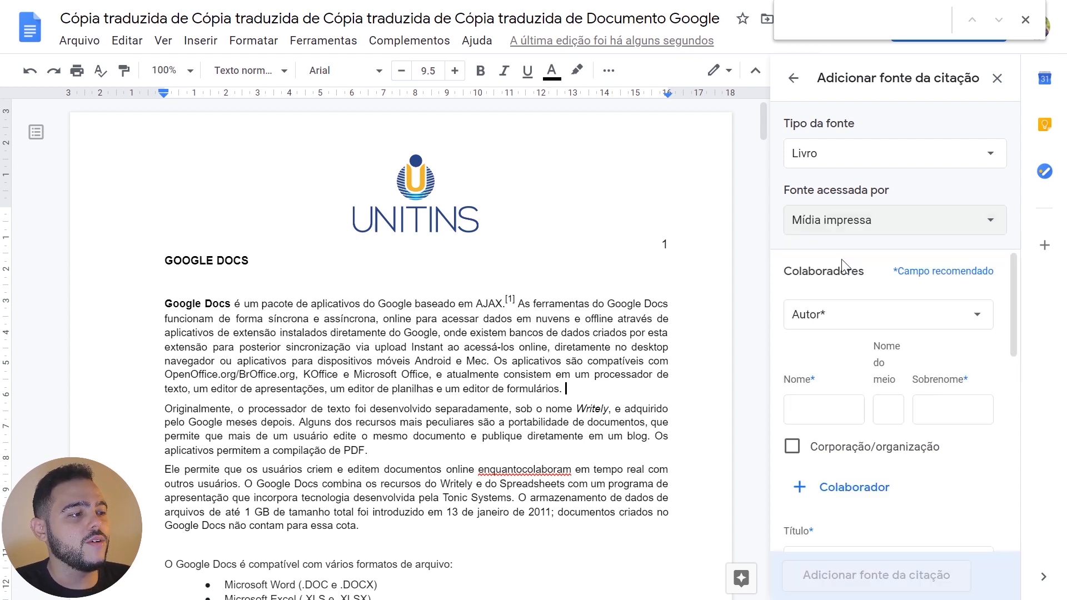
Review the contributor roles and source fields, keep Autor, and enter the author's first name and surname.
click(840, 321)
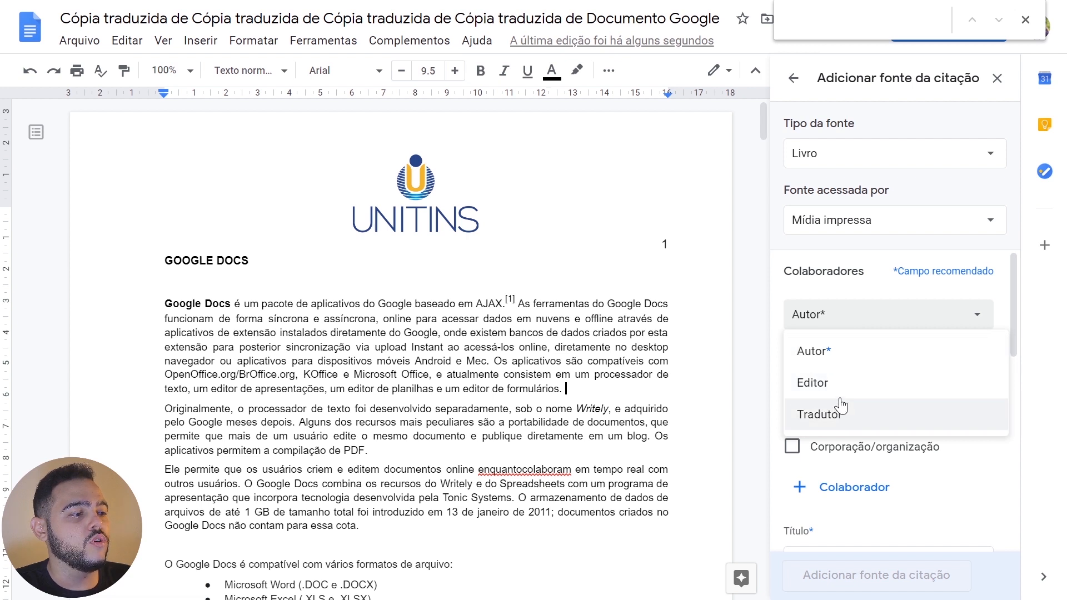
click(828, 287)
scroll(833, 379, down, 3)
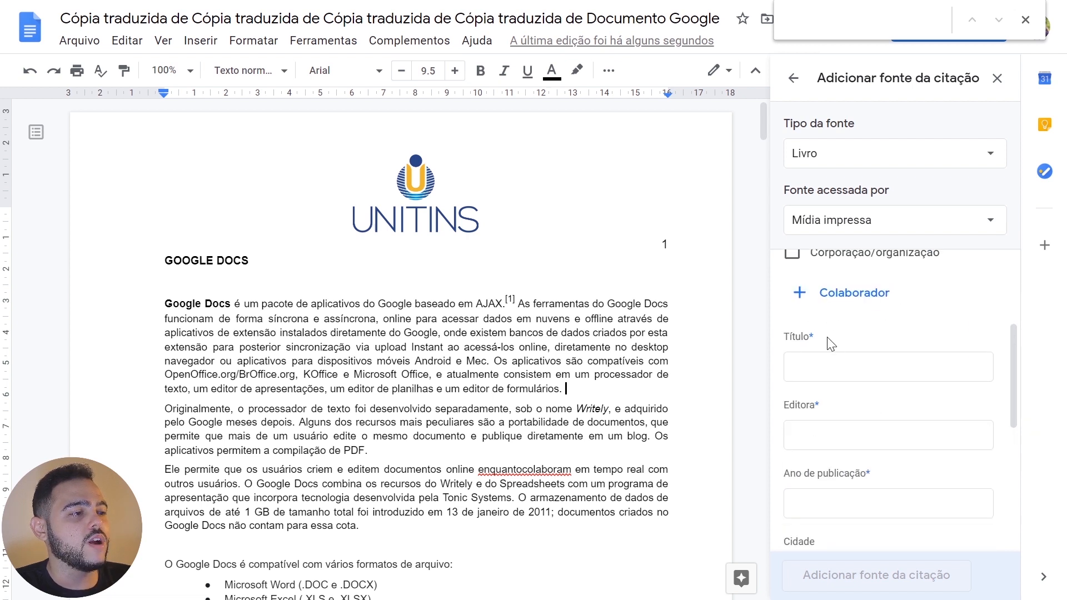
scroll(828, 356, up, 3)
click(803, 409)
text(Laércio)
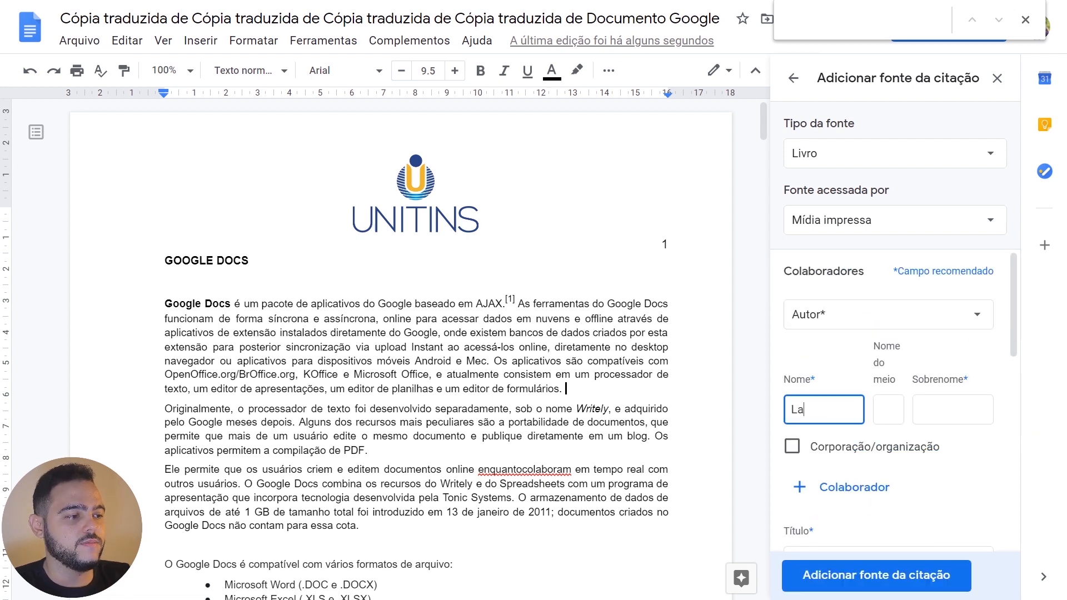
key(Tab)
text(Vasconce)
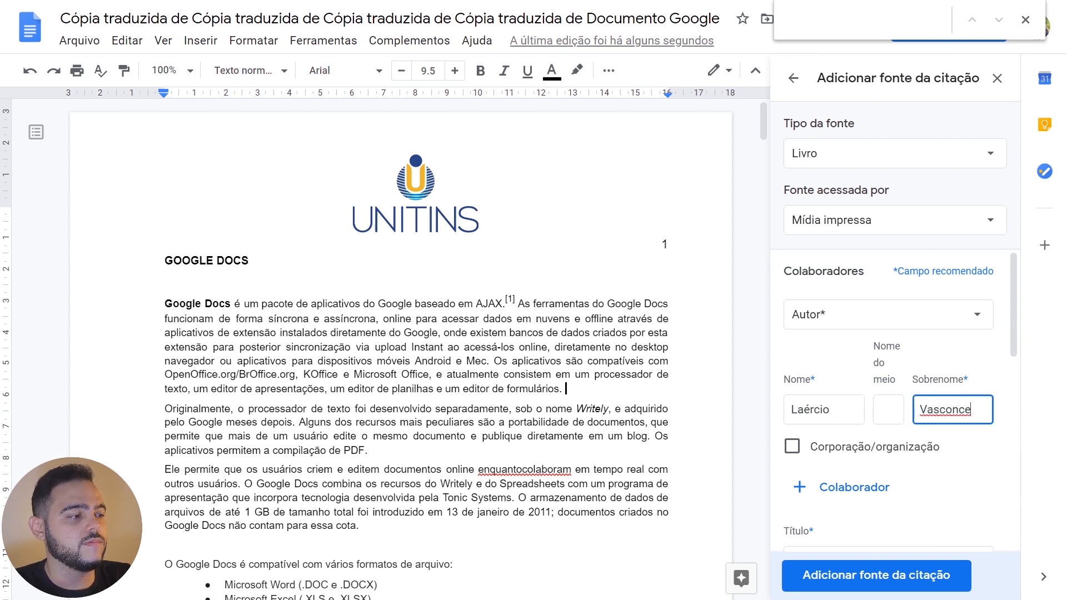
key(BackSpace)
key(BackSpace)
key(BackSpace)
key(BackSpace)
key(BackSpace)
key(BackSpace)
key(BackSpace)
key(BackSpace)
text(Vasconcelos)
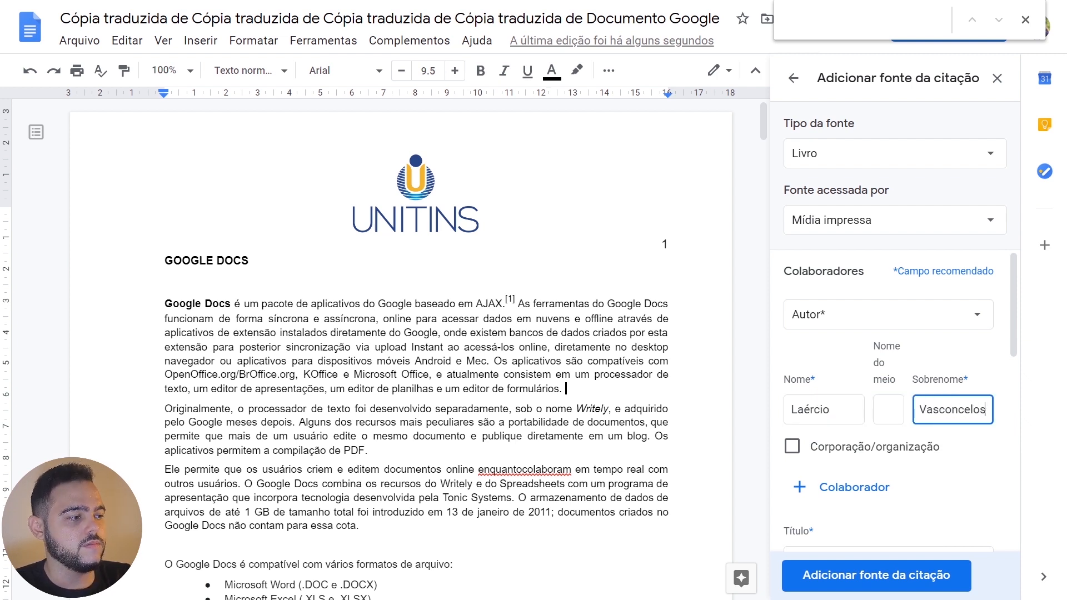
Set the book source's title to Hardware na Prática.
scroll(778, 334, down, 3)
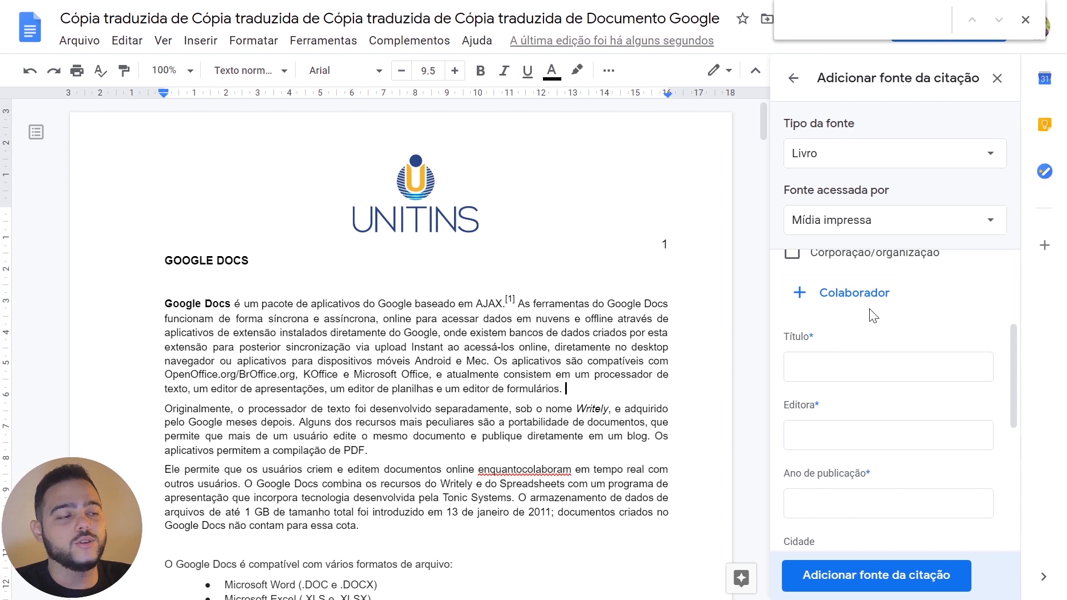
click(856, 362)
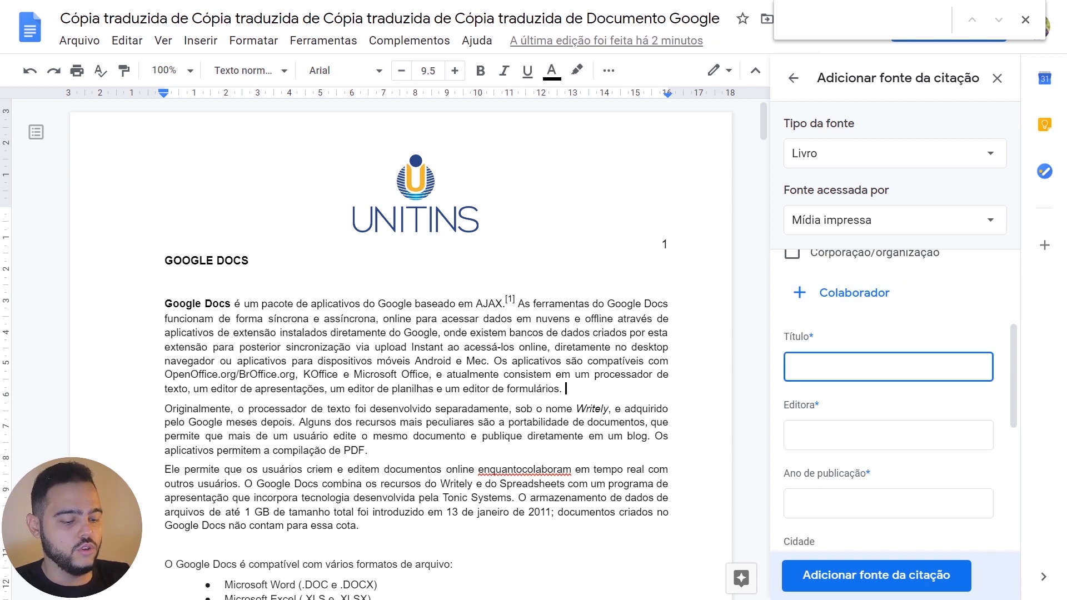
text(h)
key(BackSpace)
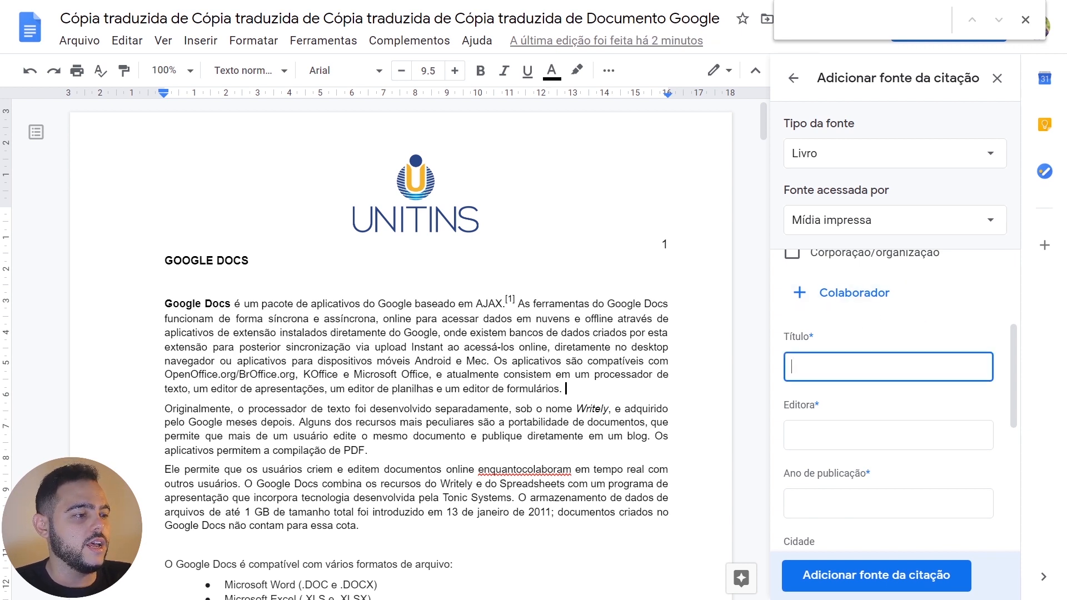
text(Hardware na Pra)
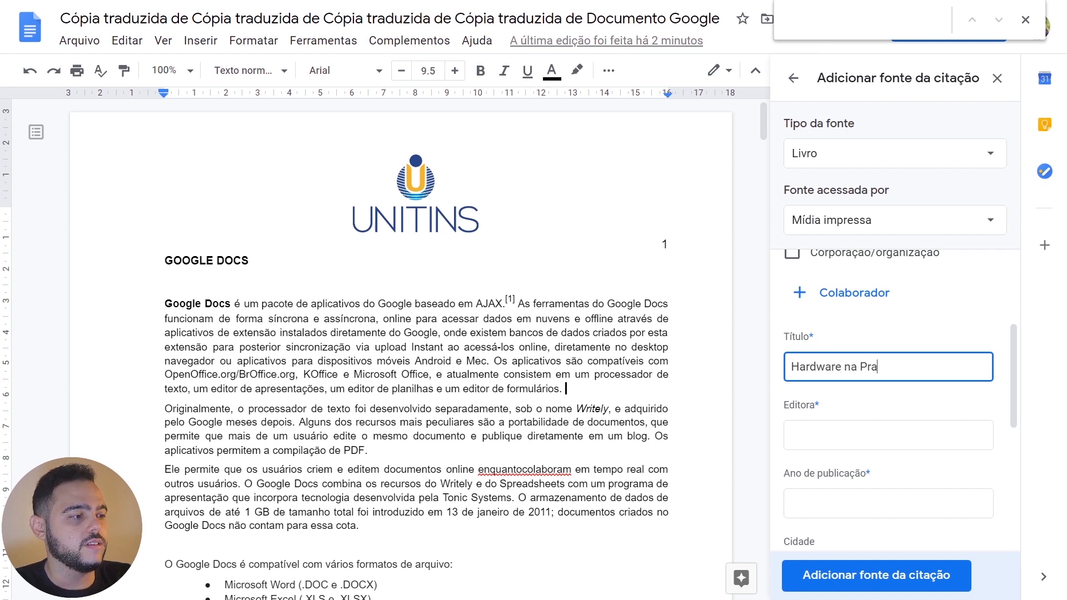
key(BackSpace)
text(ática)
key(Tab)
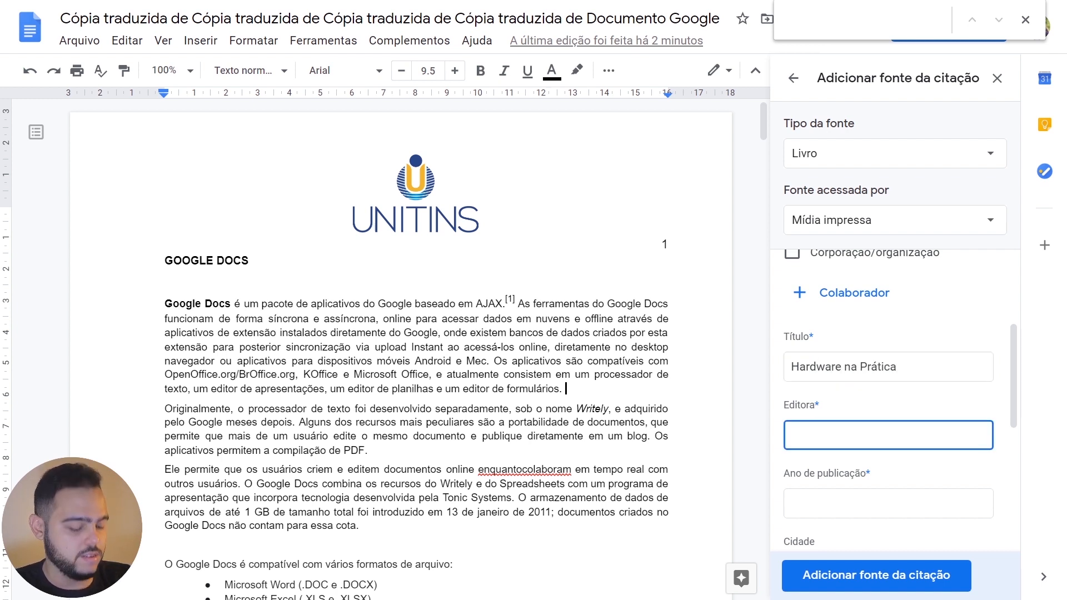
Set the book source's publisher to Laércio Vasconcelos Computação and its publication year to 2014.
text(L)
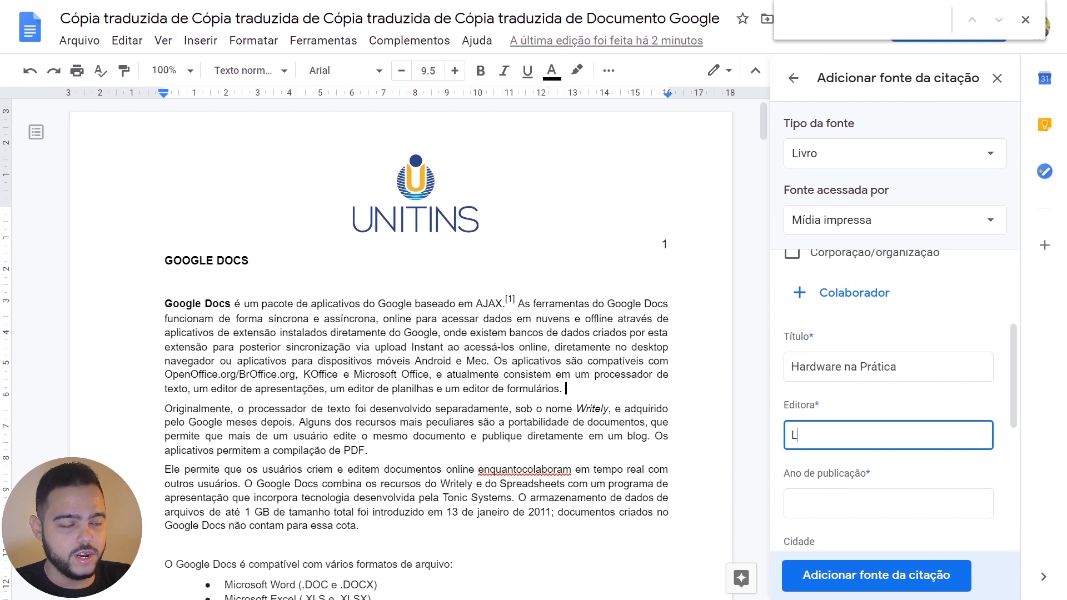
text(aércio )
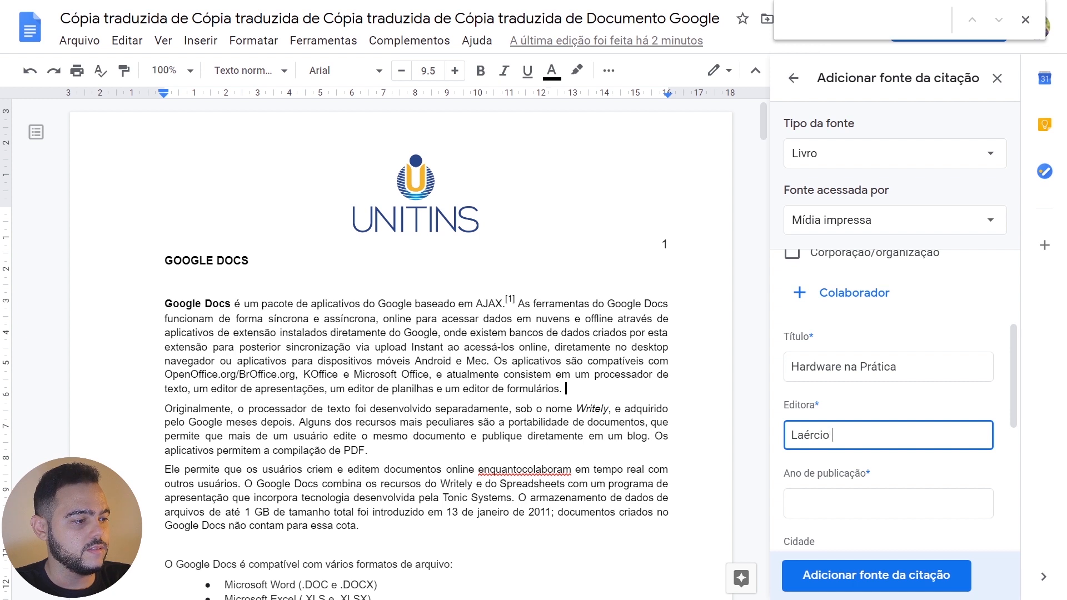
text(Vasconcelo)
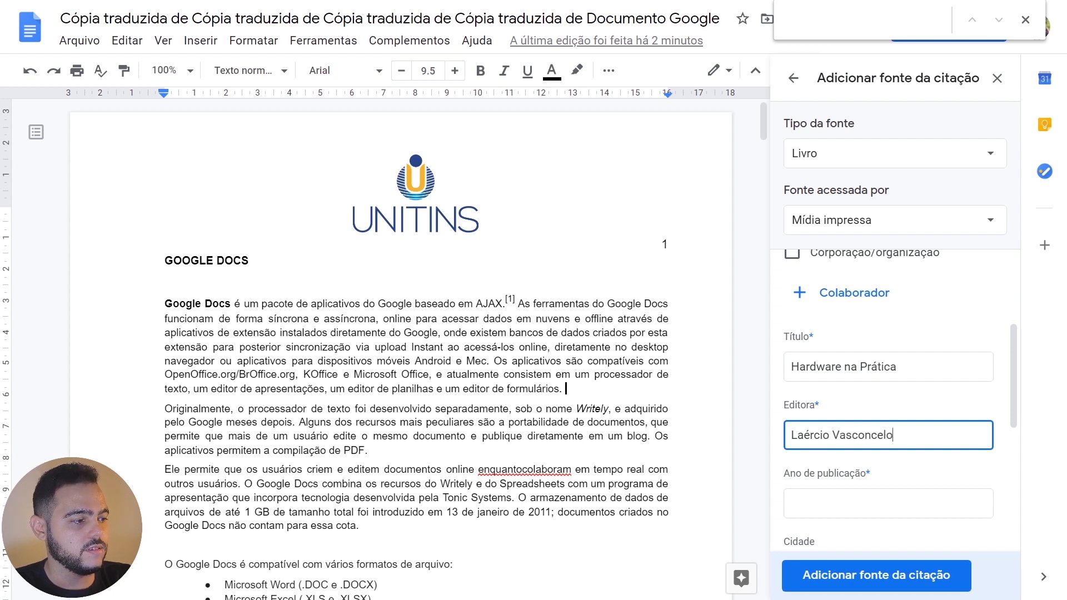
text(s Computad)
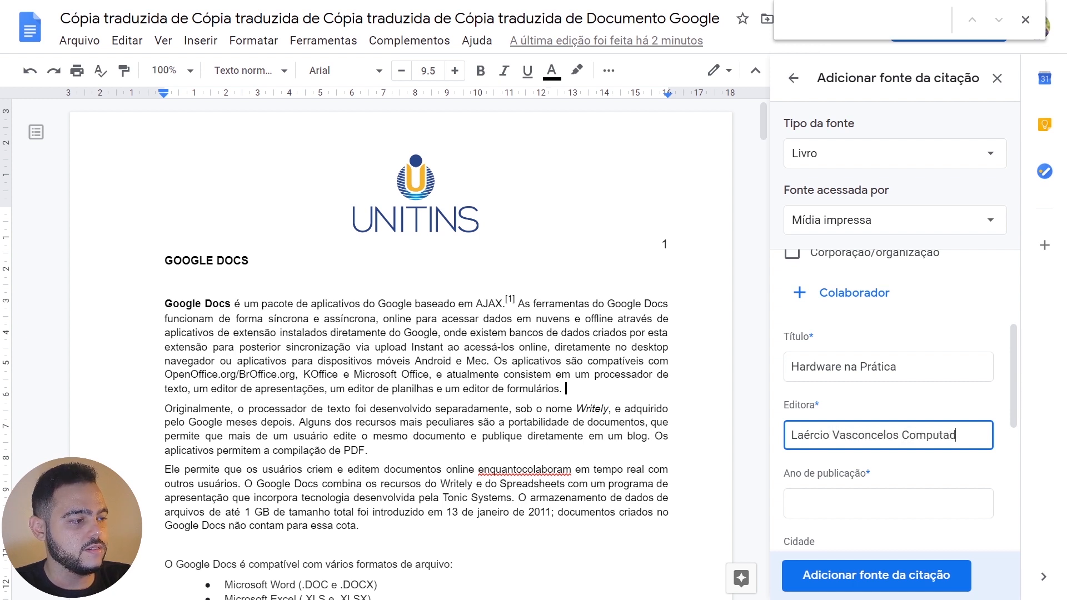
key(BackSpace)
text(ção)
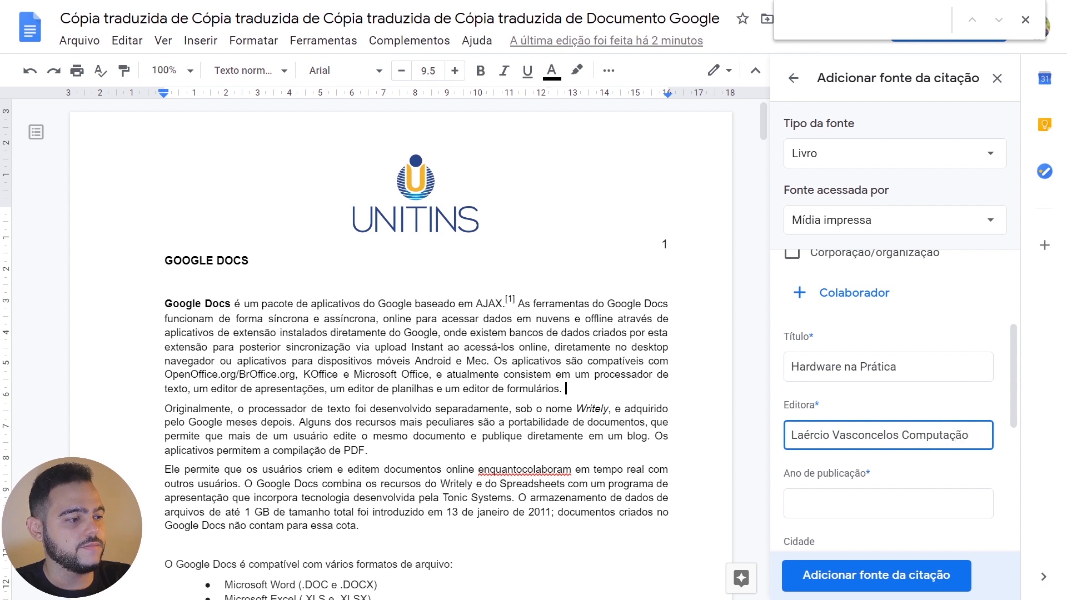
key(Tab)
text(2)
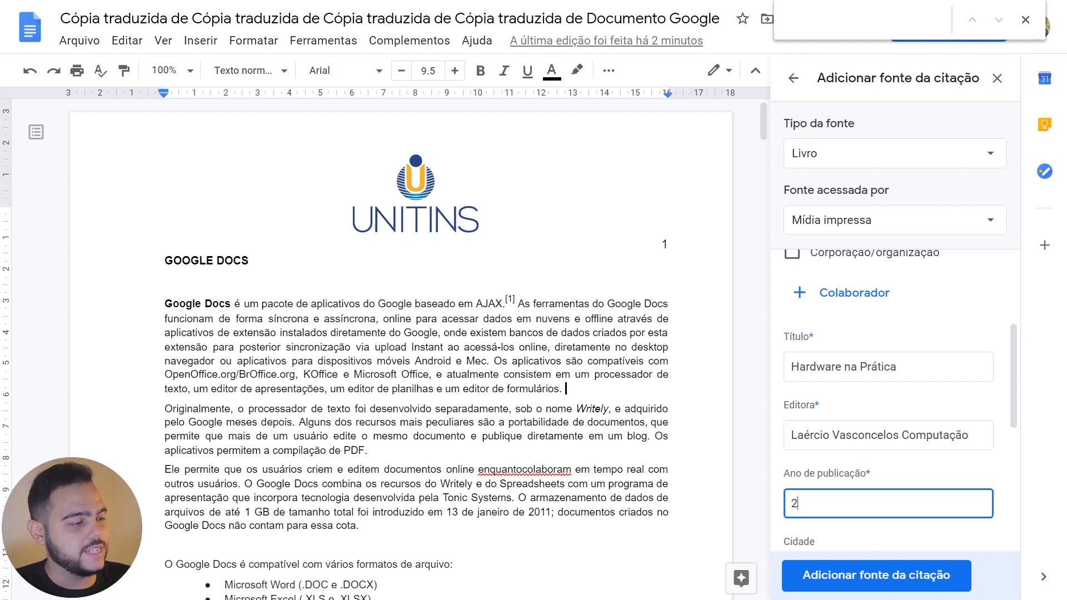
text(014)
key(Tab)
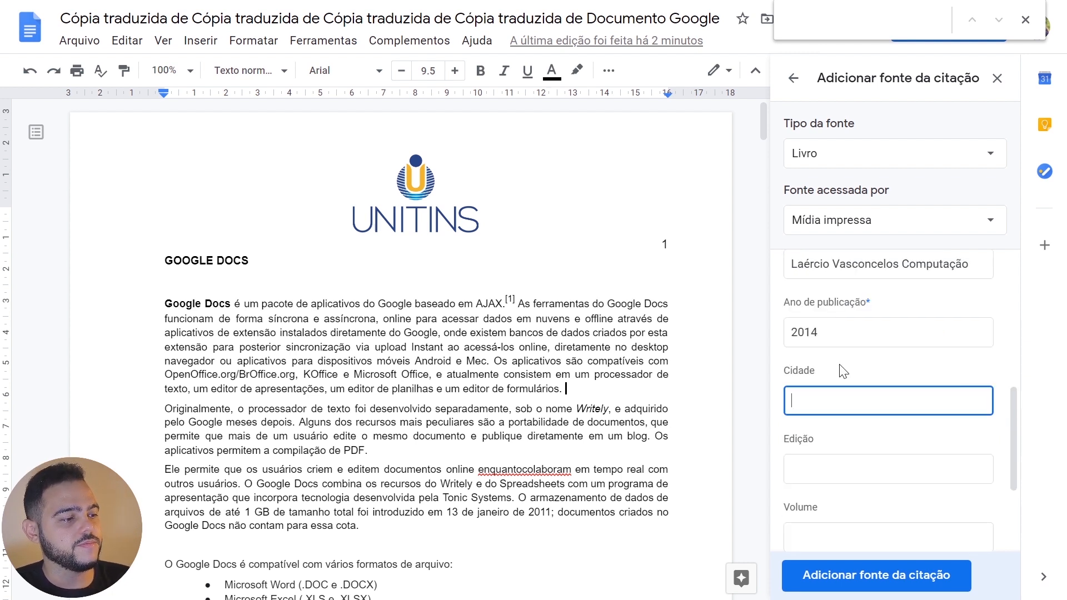
Set the source's city to Rio de Janeiro and edition to 4, and add the citation source.
text(Ri)
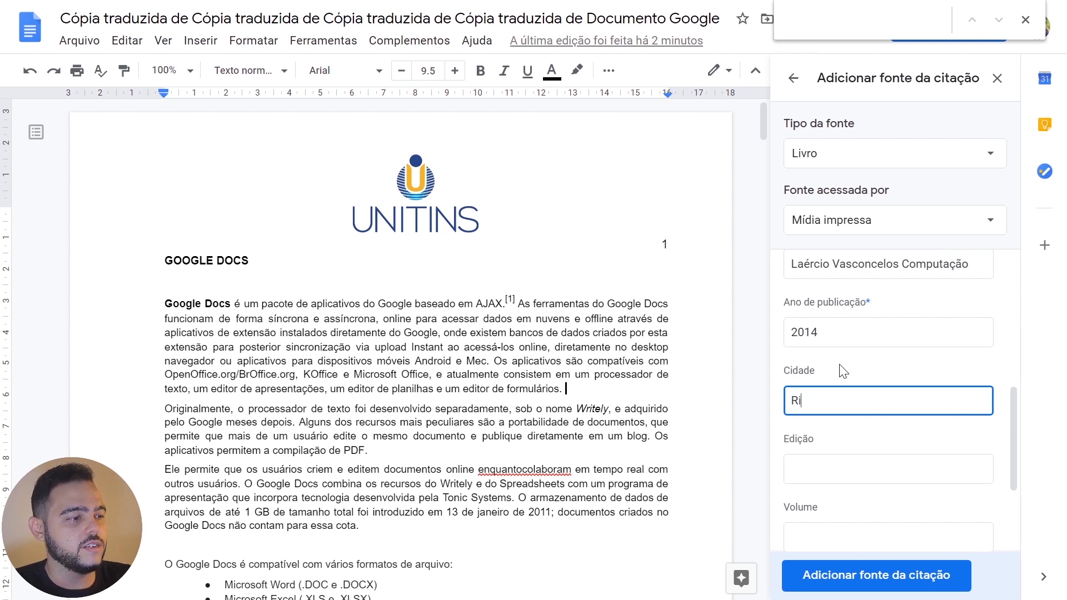
text(o de Janeiro)
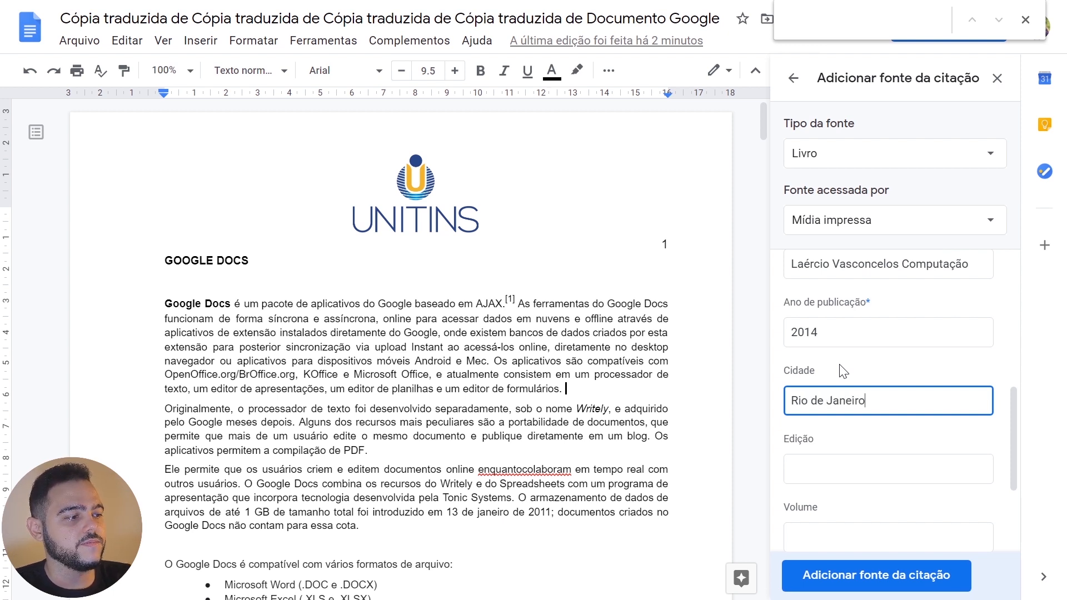
key(Tab)
text(4)
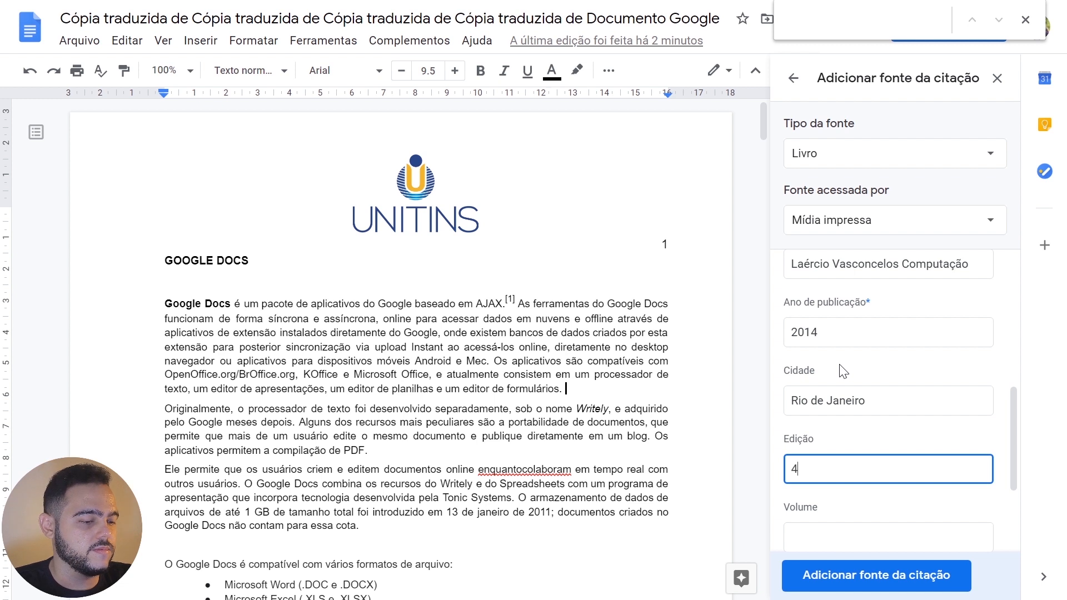
key(Tab)
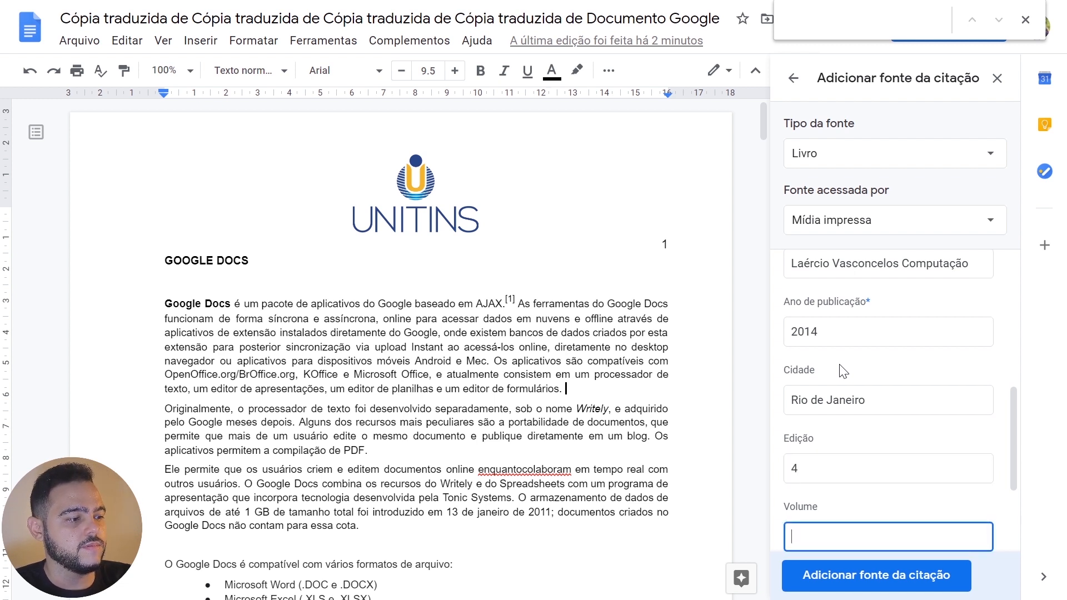
scroll(843, 372, down, 3)
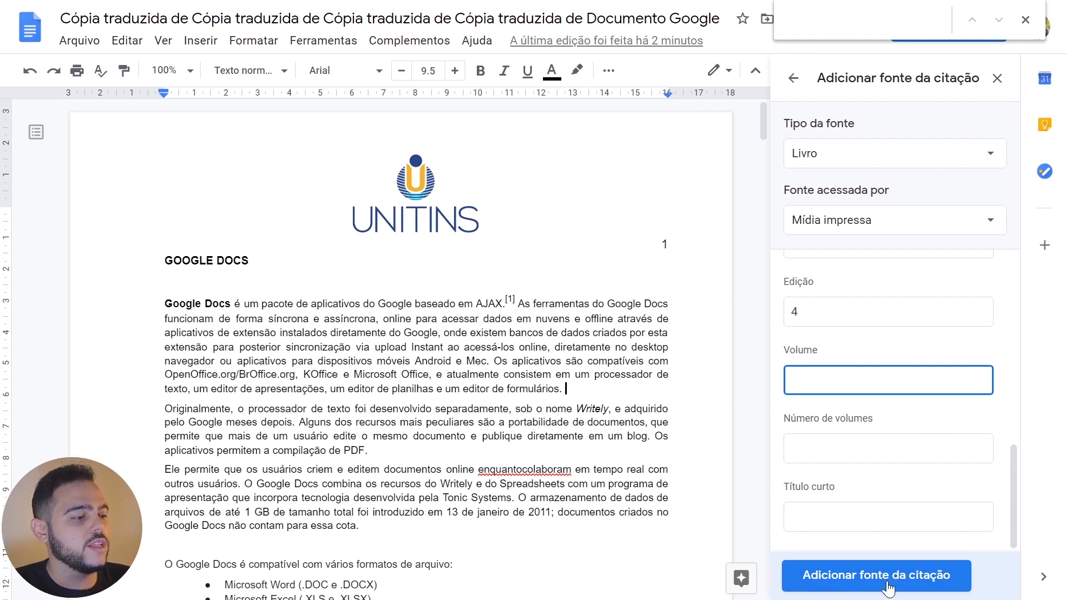
click(854, 588)
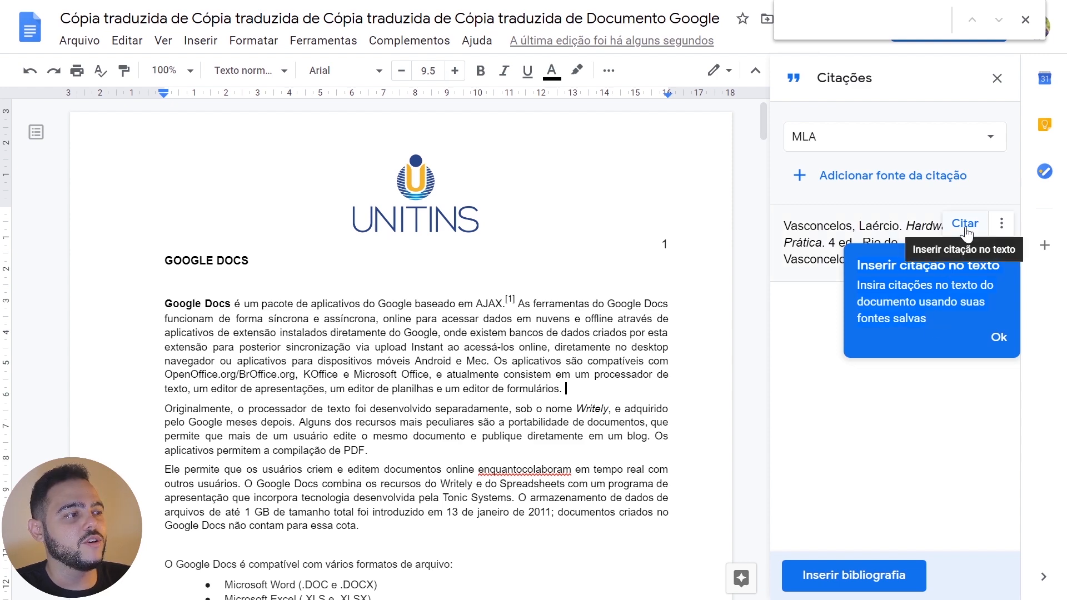
Try citing the book at the end of the second paragraph with 19 replacing the # placeholder, and undo the citation.
scroll(400, 350, down, 3)
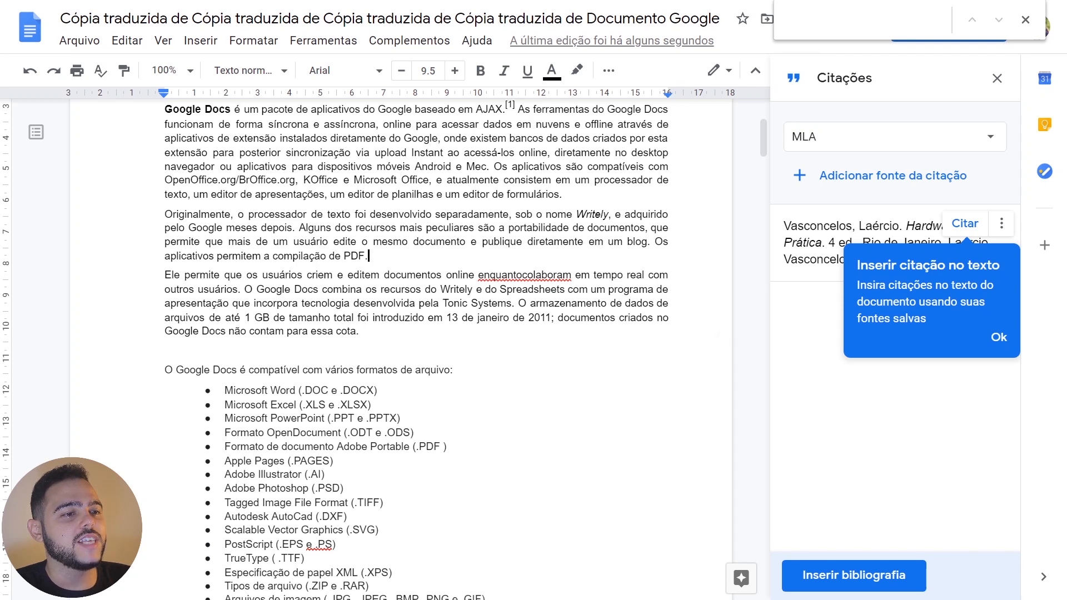
click(957, 227)
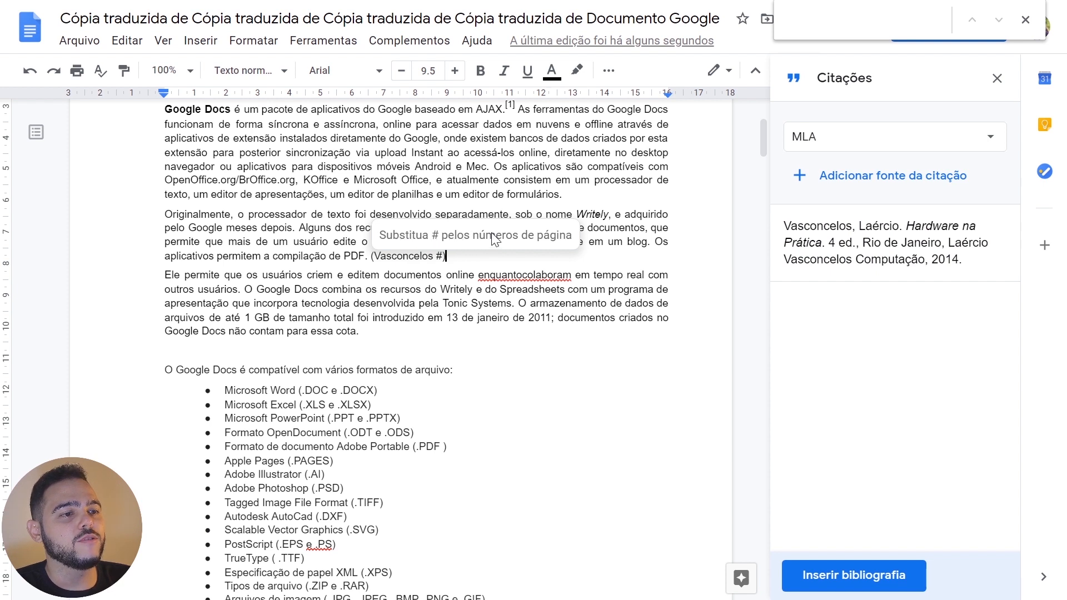
click(435, 256)
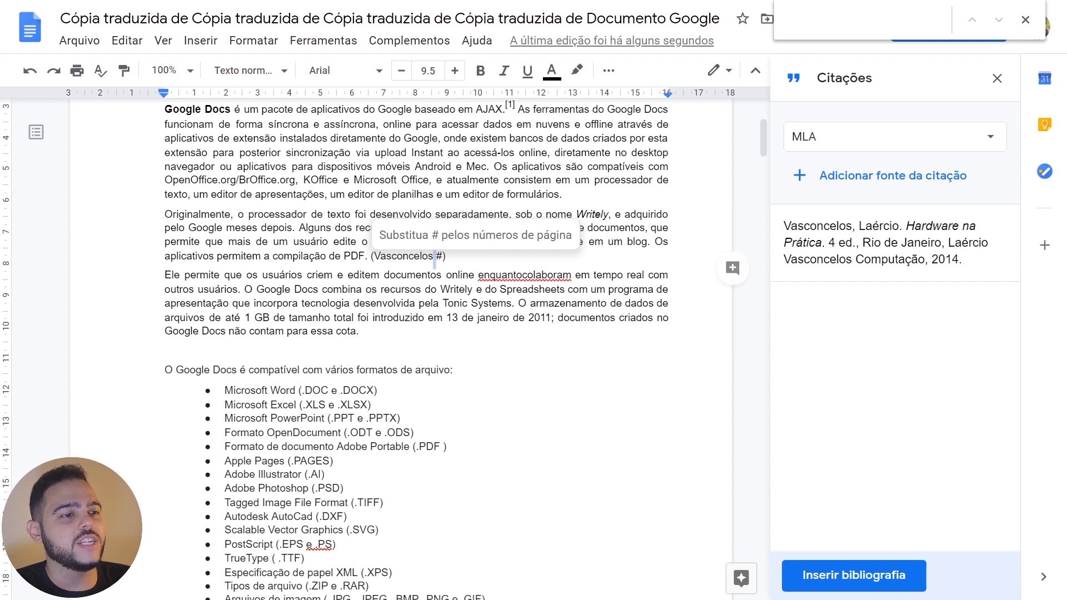
drag(435, 258, 442, 259)
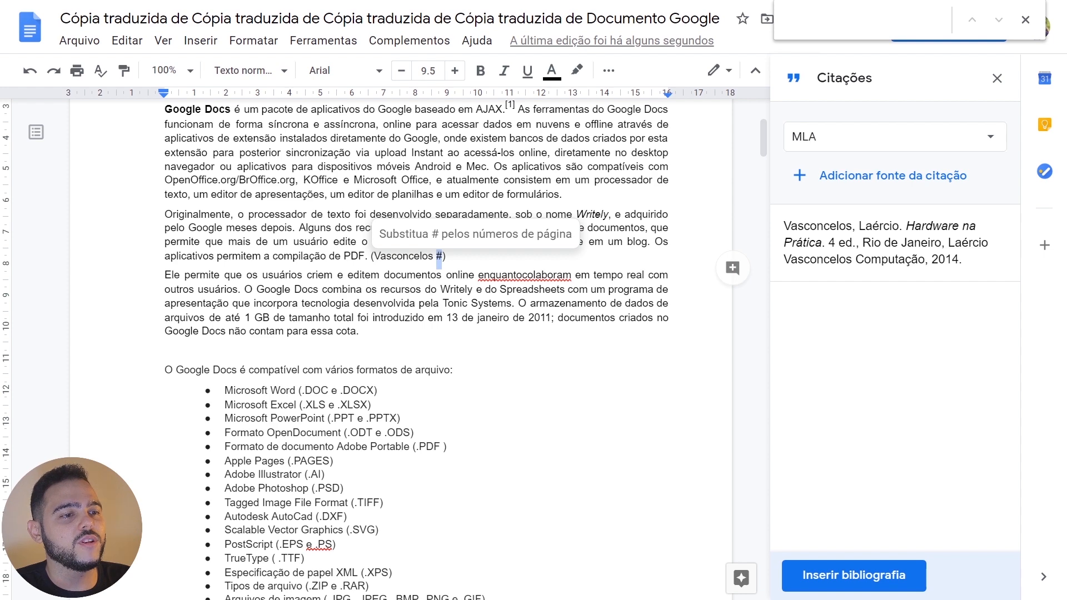
text(19)
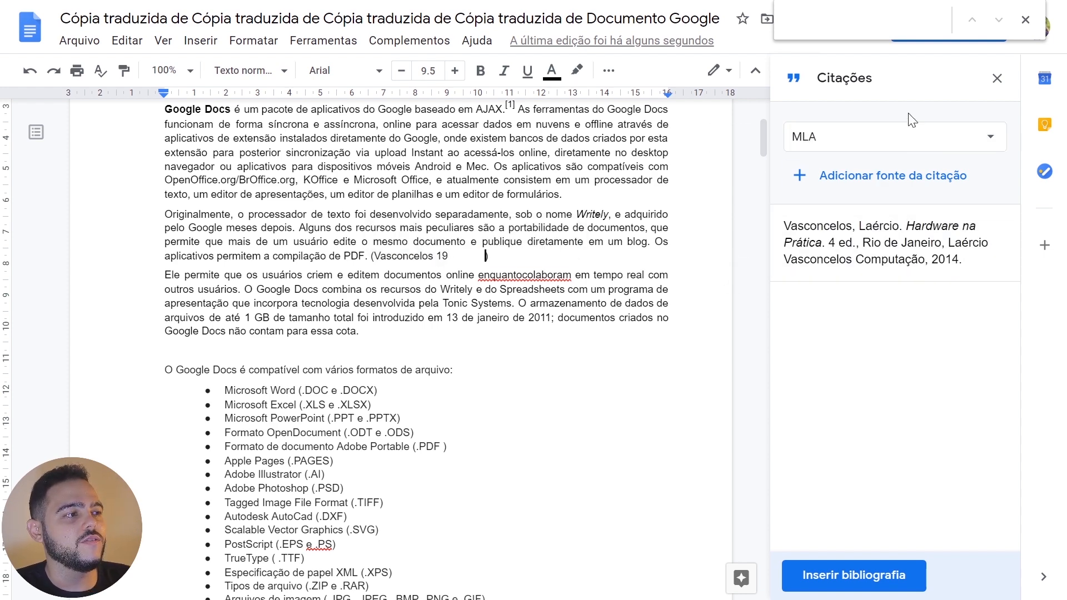
key(ctrl+z)
key(ctrl+z)
Exit full screen, cite the book at the end of the second paragraph, and replace its # placeholder so the author's surname is followed by ", 2014, p.34".
key(F11)
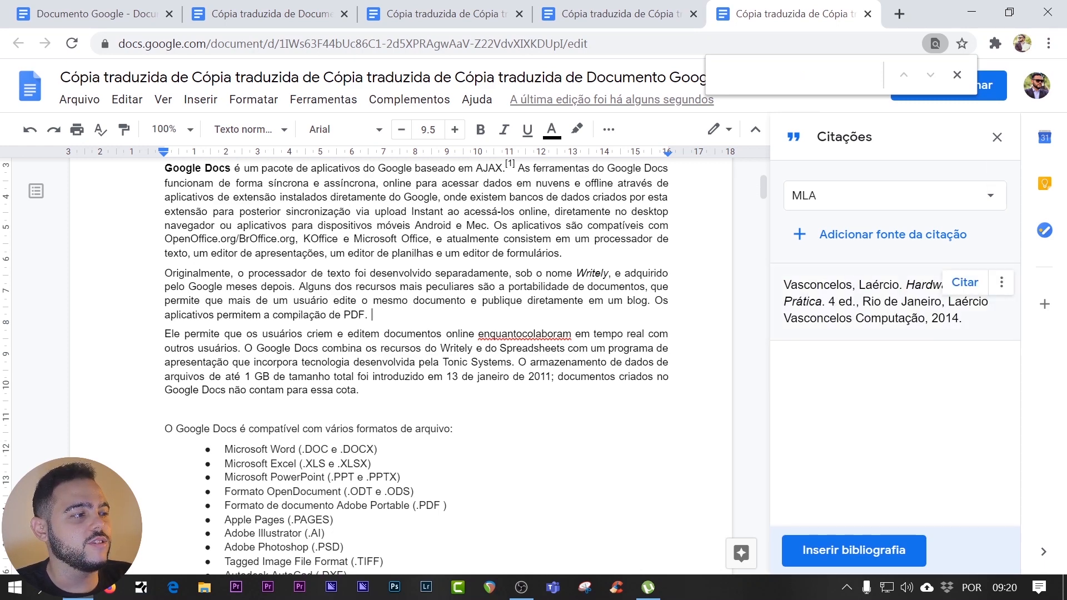
click(957, 296)
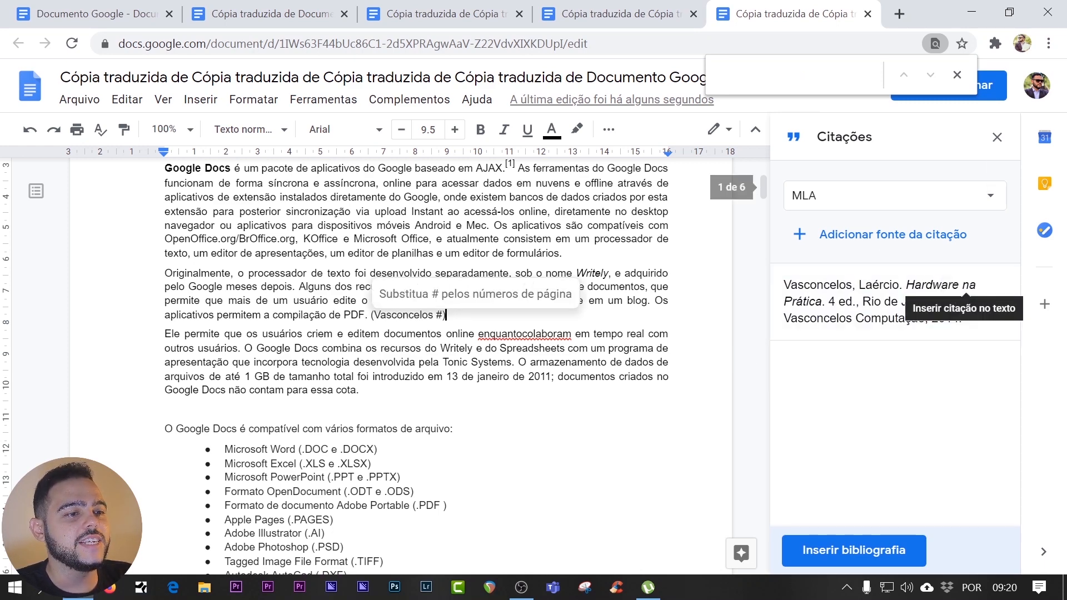
key(Left)
key(shift+Left)
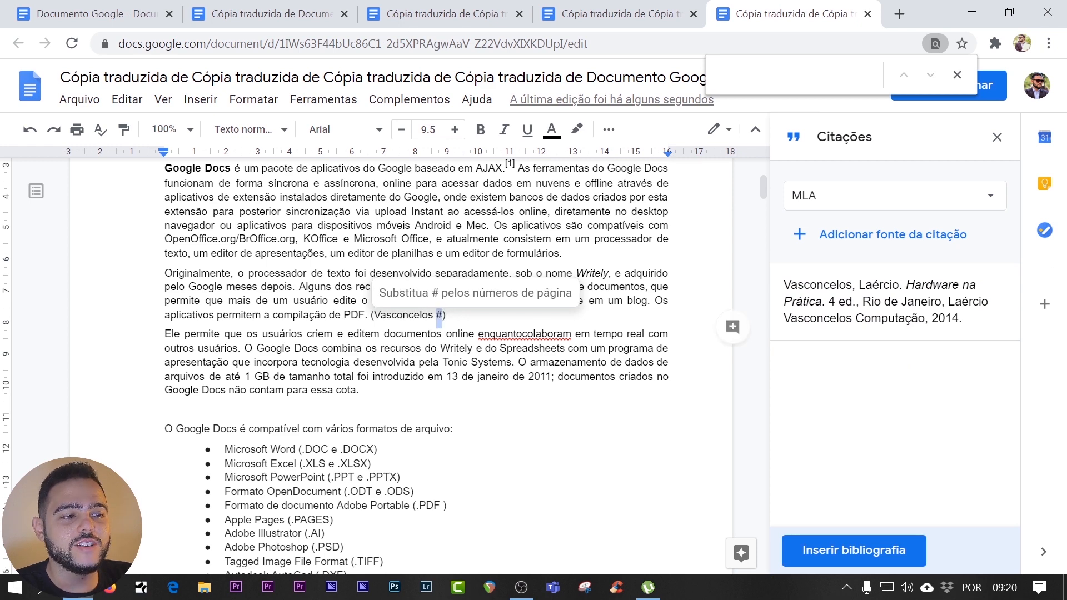
key(shift+Left)
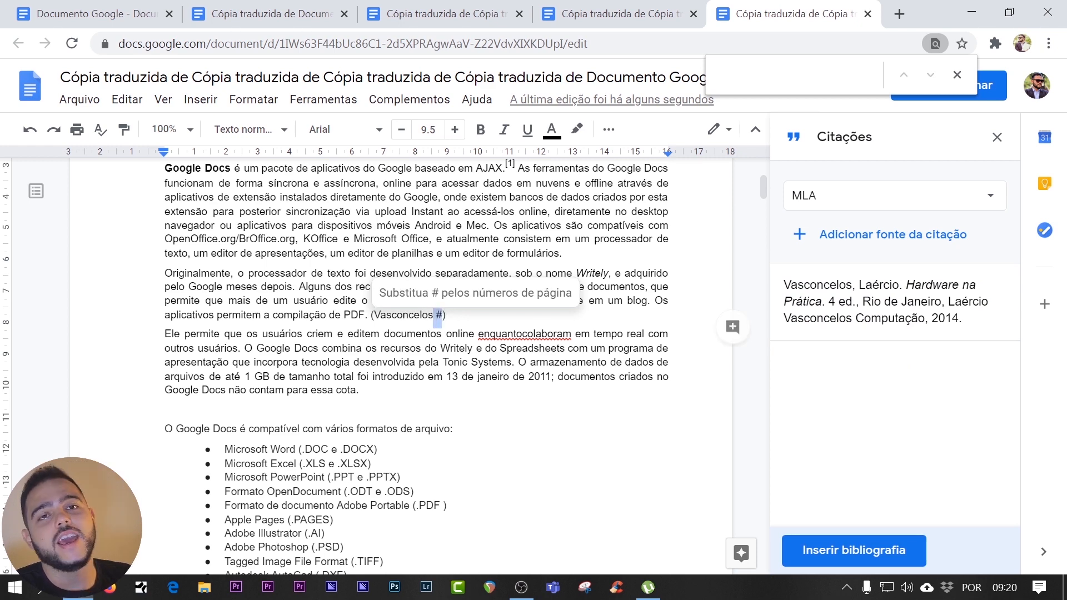
text(,)
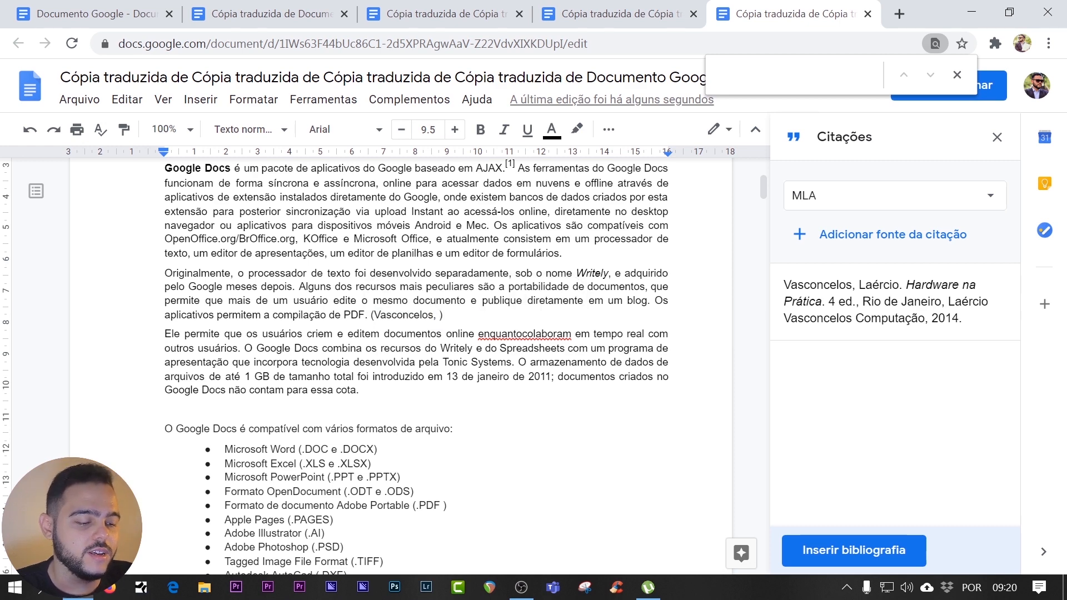
text( 201)
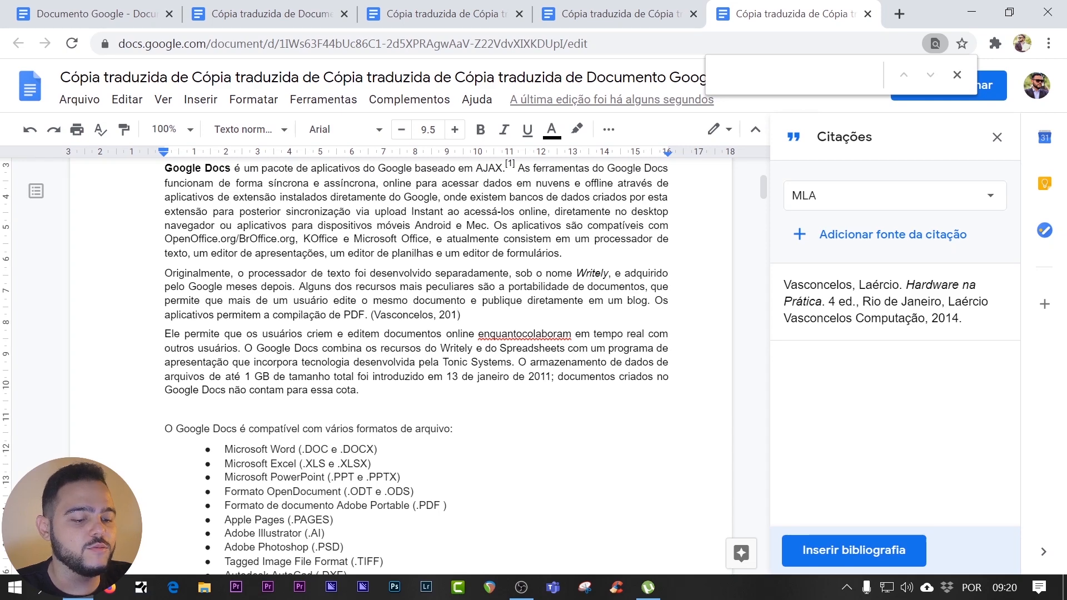
text(4)
text(, p)
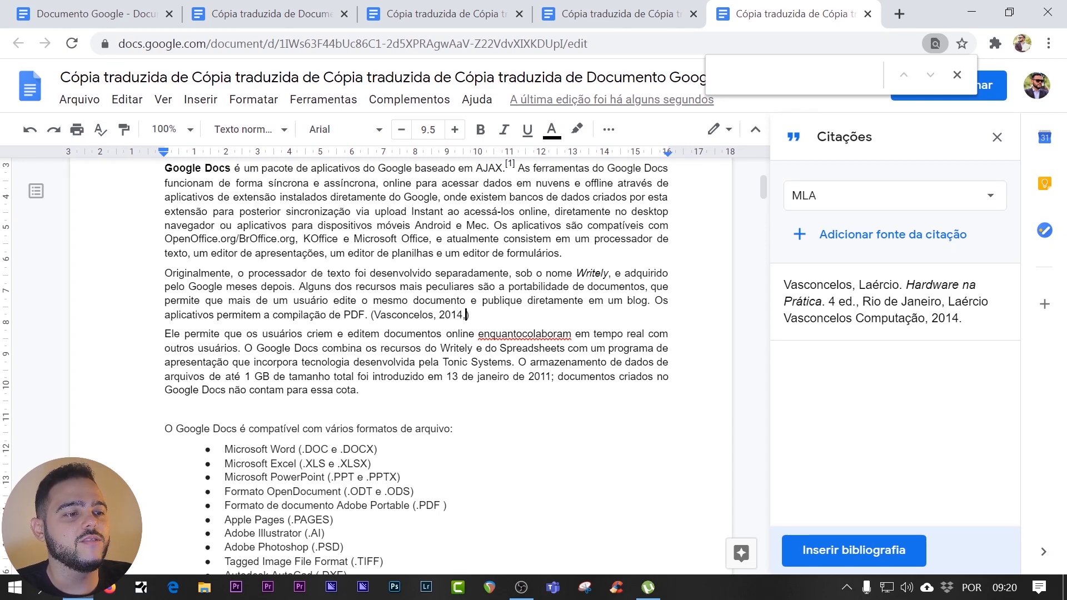
text(.)
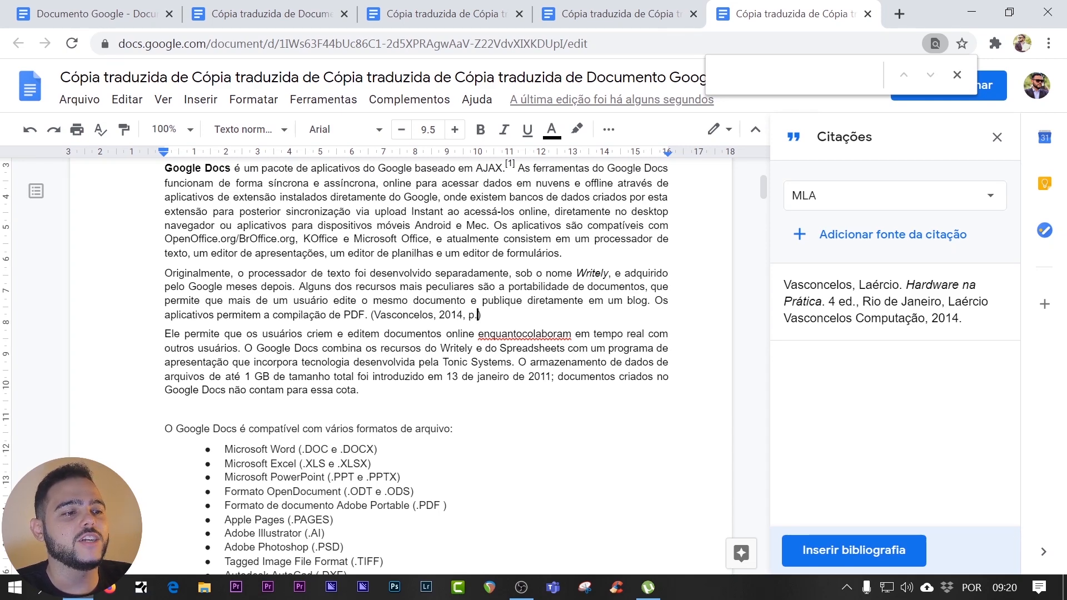
text(34)
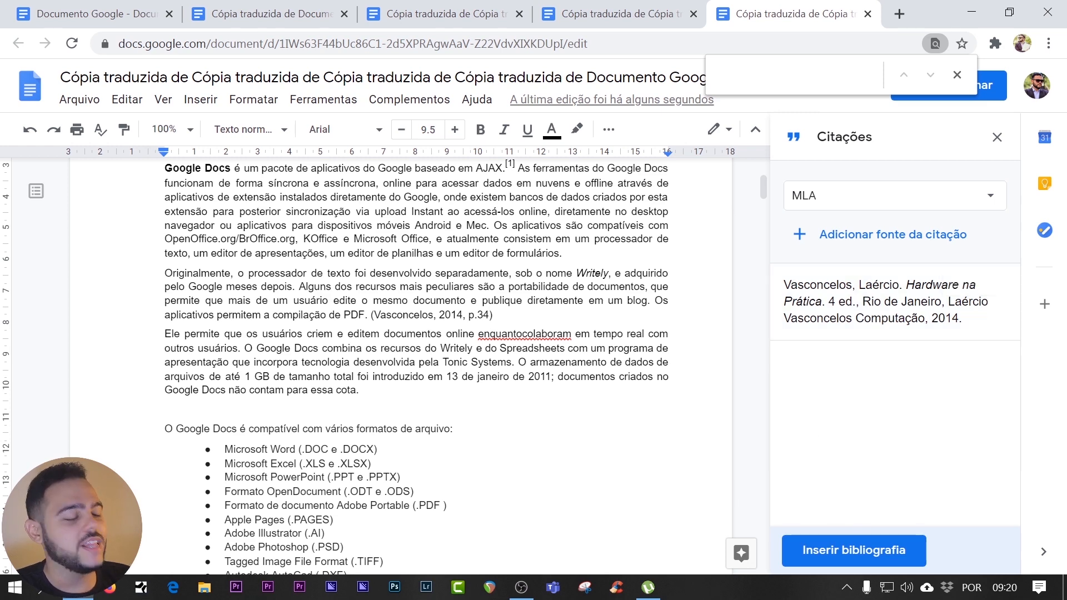
Add blank lines below the third paragraph, before the file format list, and insert the bibliography there.
key(Return)
key(Return)
key(Return)
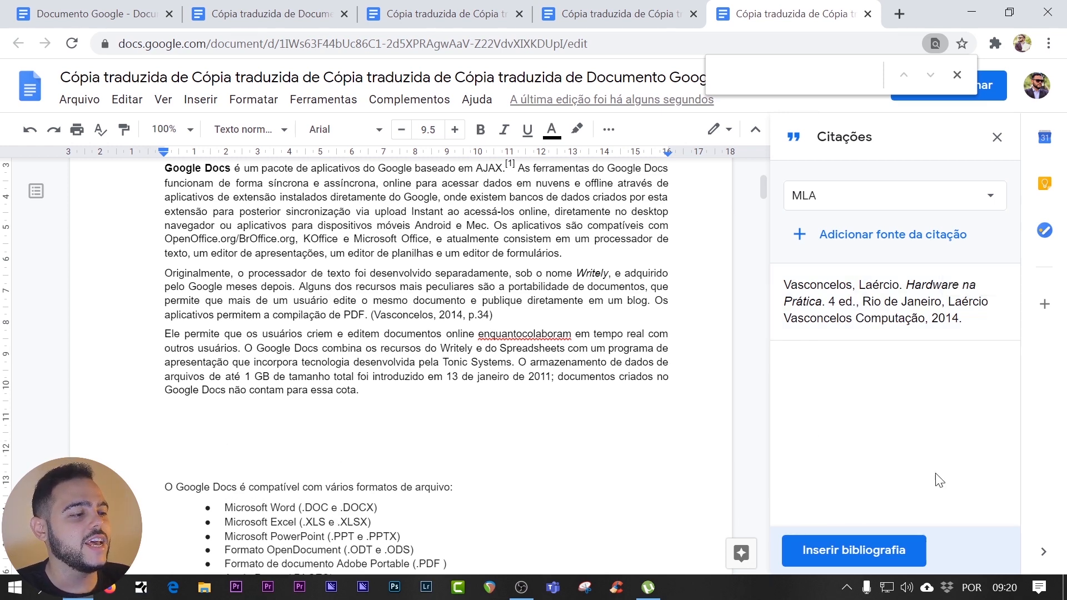
click(847, 553)
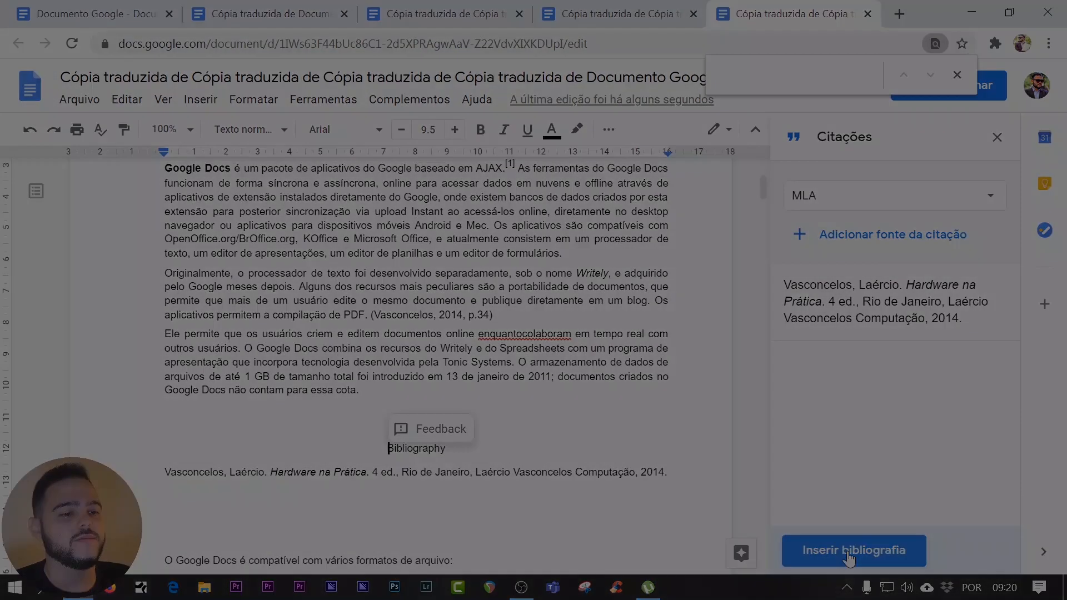